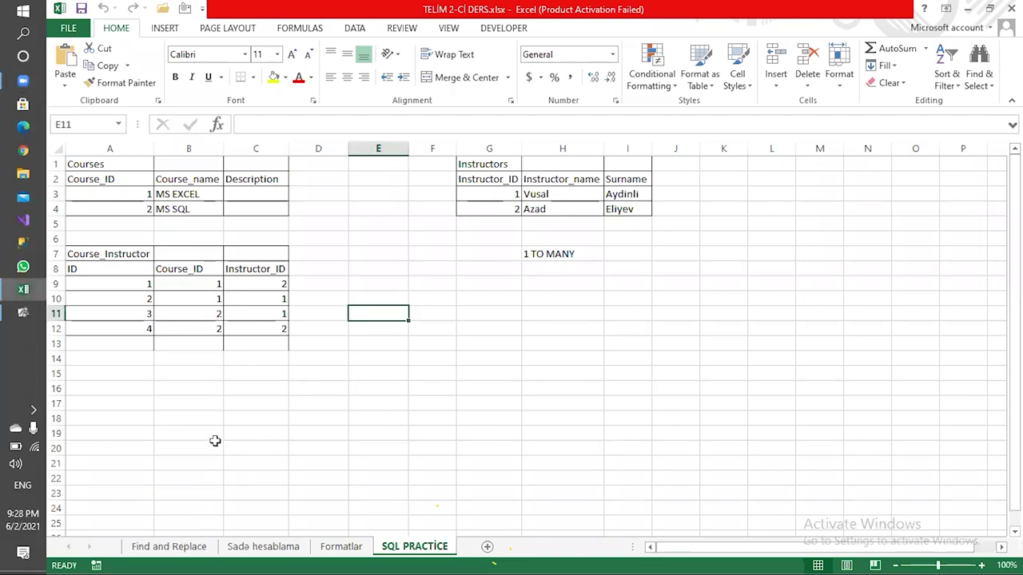
Step: Insert a blank Sheet1 after the SQL PRACTICE sheet tab
click(297, 241)
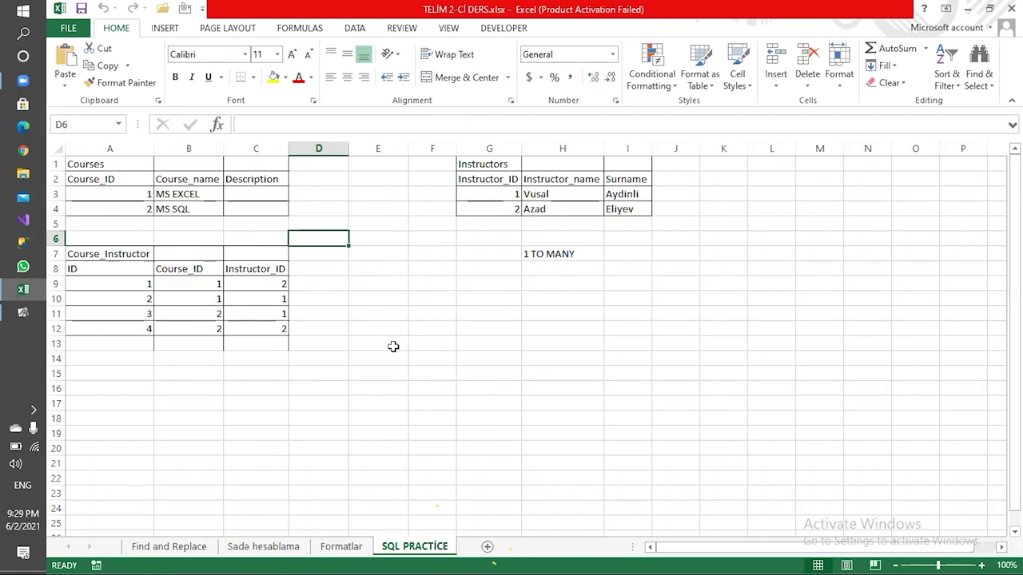
click(519, 547)
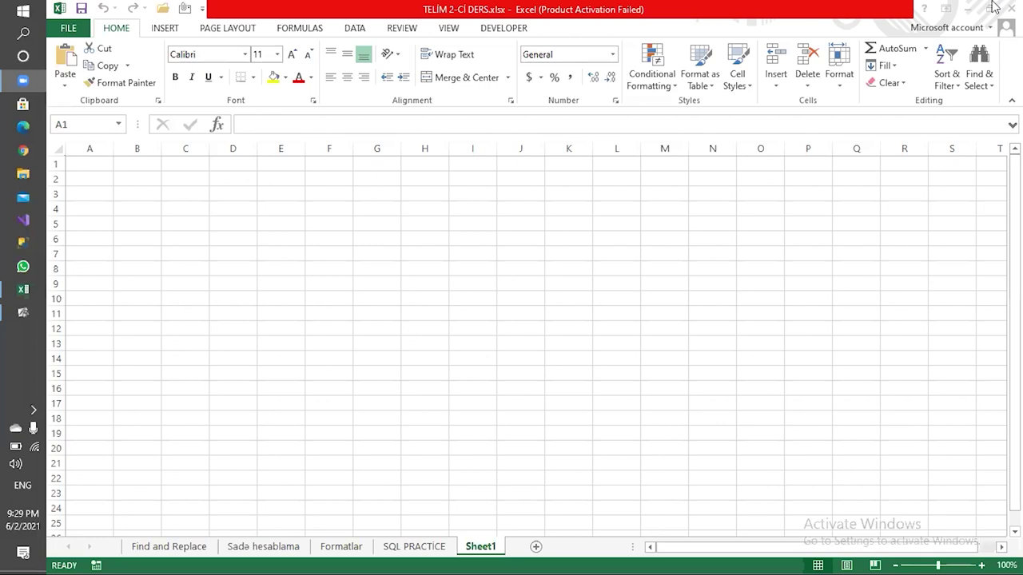
Step: Enter MS EXCEL in A1 and widen column A to fit it
click(109, 159)
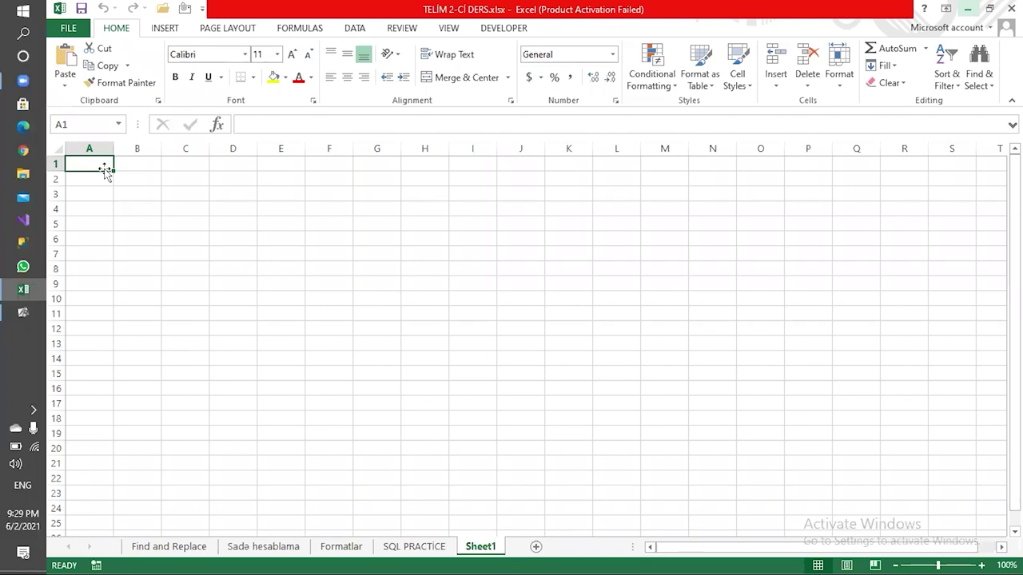
text(MS EXCEL)
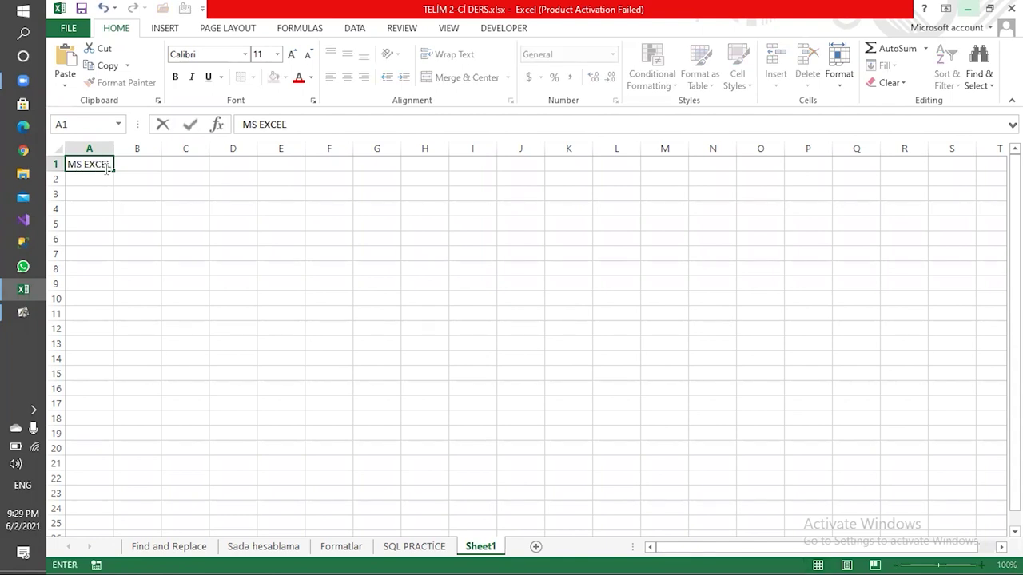
key(Return)
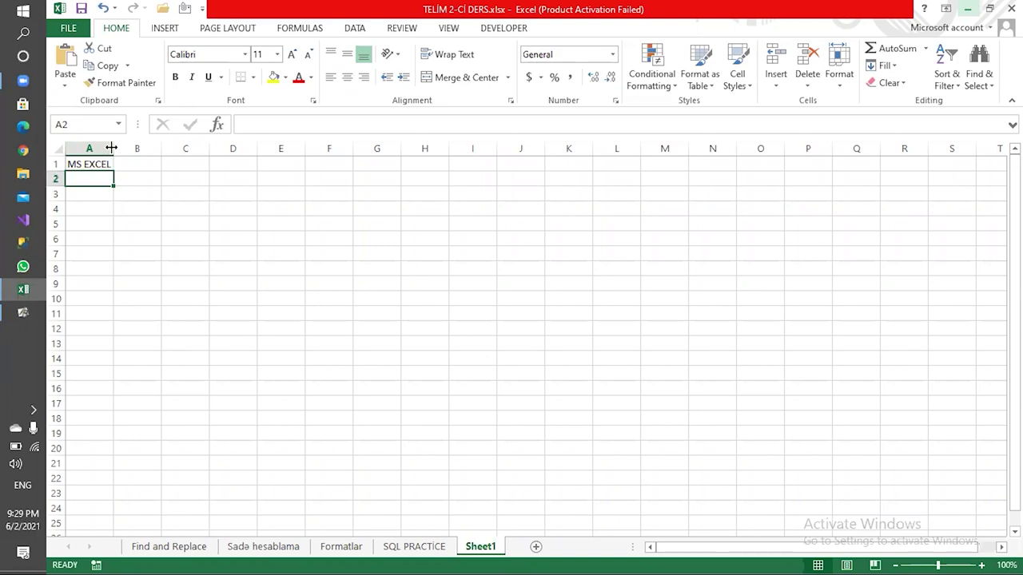
drag(112, 148, 139, 148)
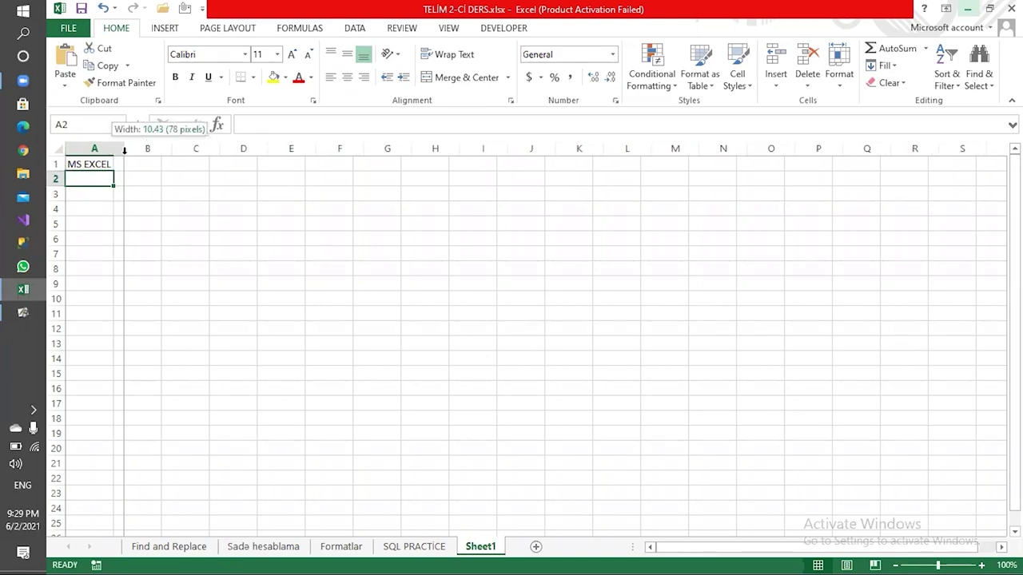
click(117, 162)
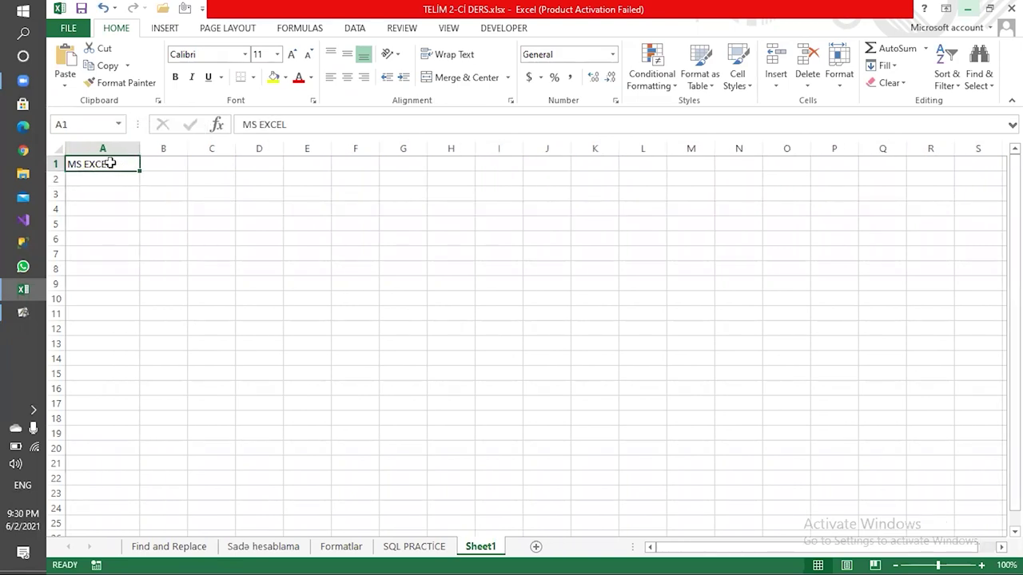
Step: Enter the number 34 in A2 and select A1 through A2
click(87, 178)
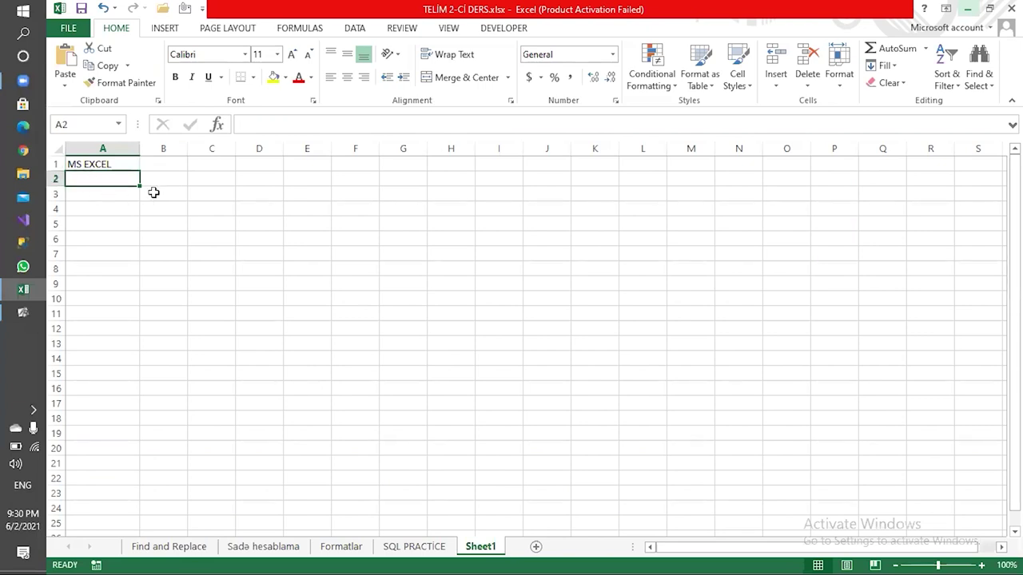
text(34)
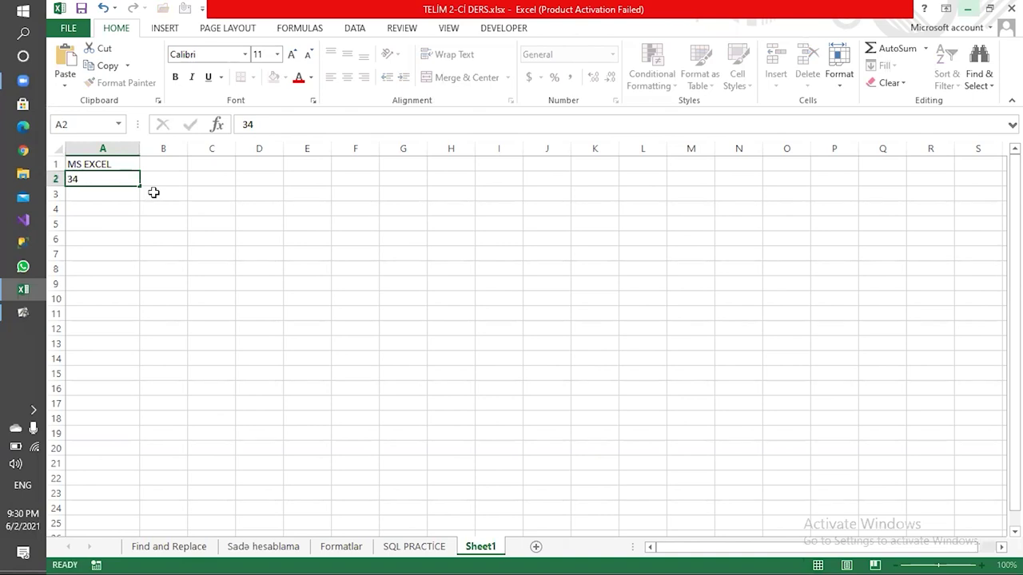
key(Return)
key(Up)
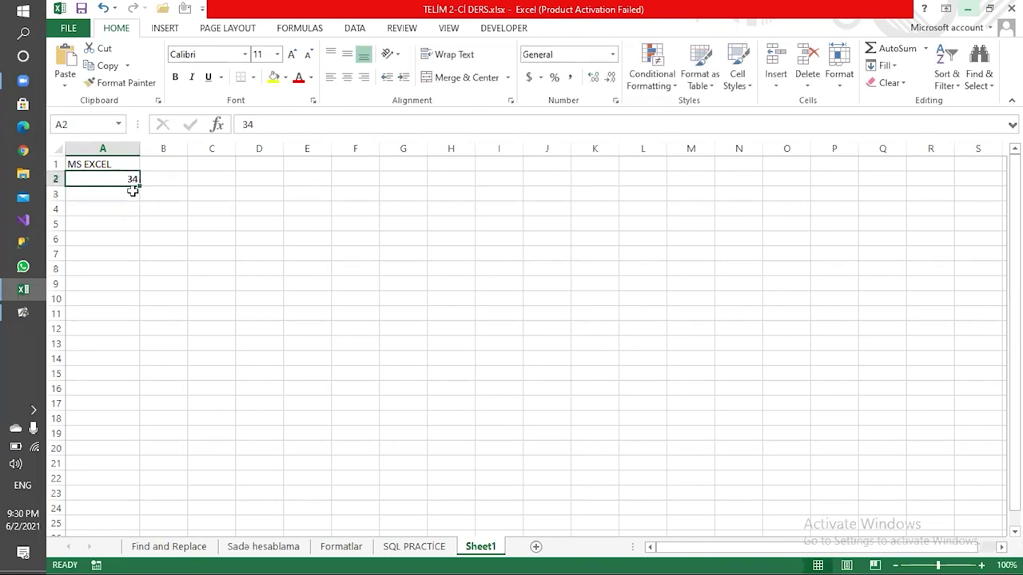
drag(119, 164, 118, 175)
click(118, 180)
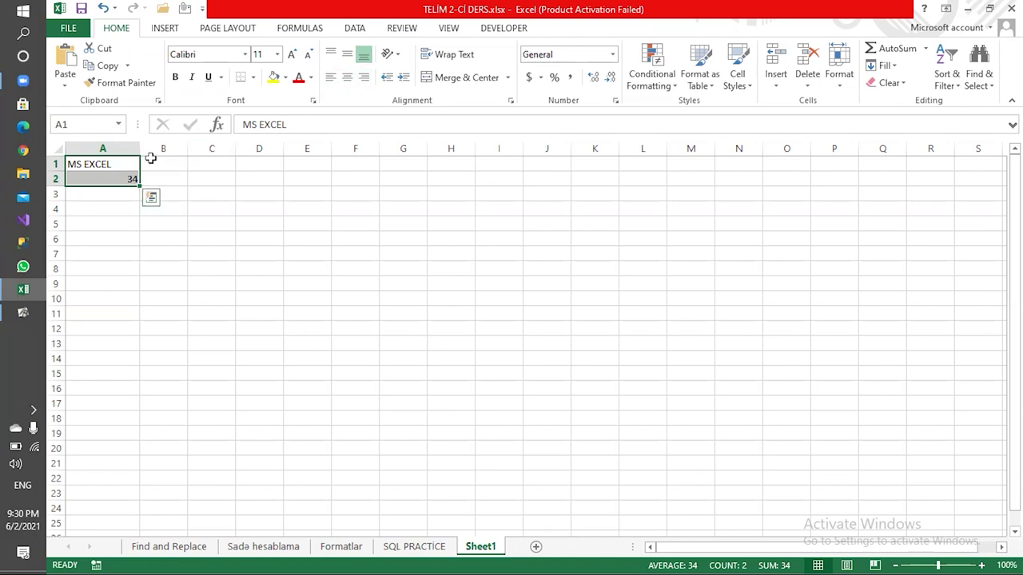
Step: Widen column A further, make row 1 taller, and select A1
drag(140, 149, 172, 149)
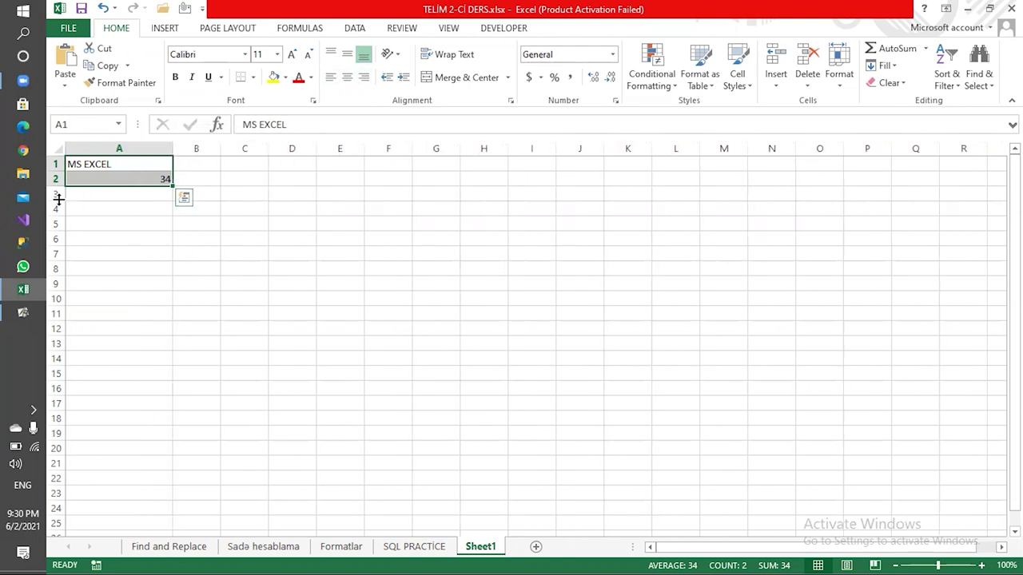
drag(56, 171, 56, 242)
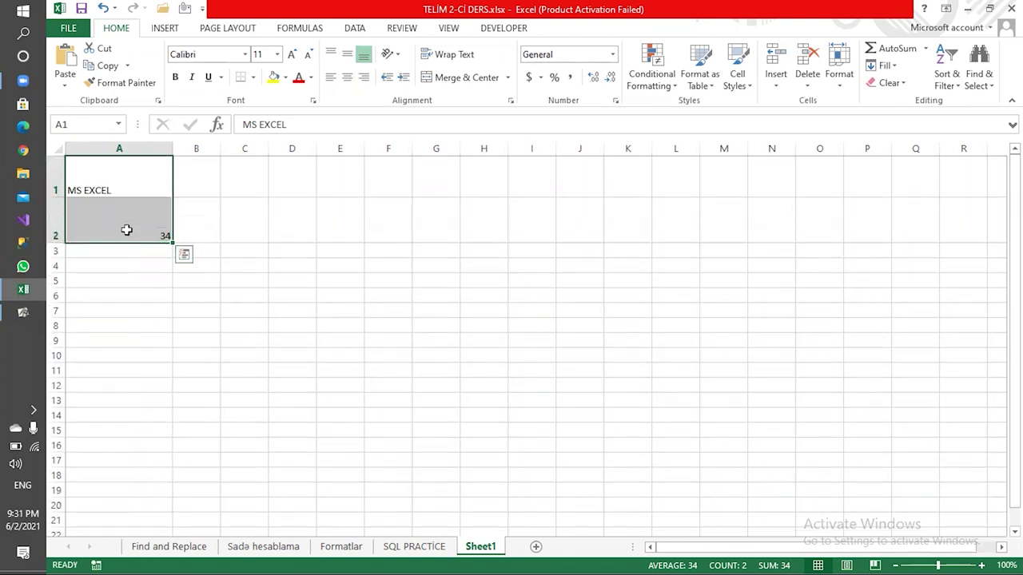
click(114, 181)
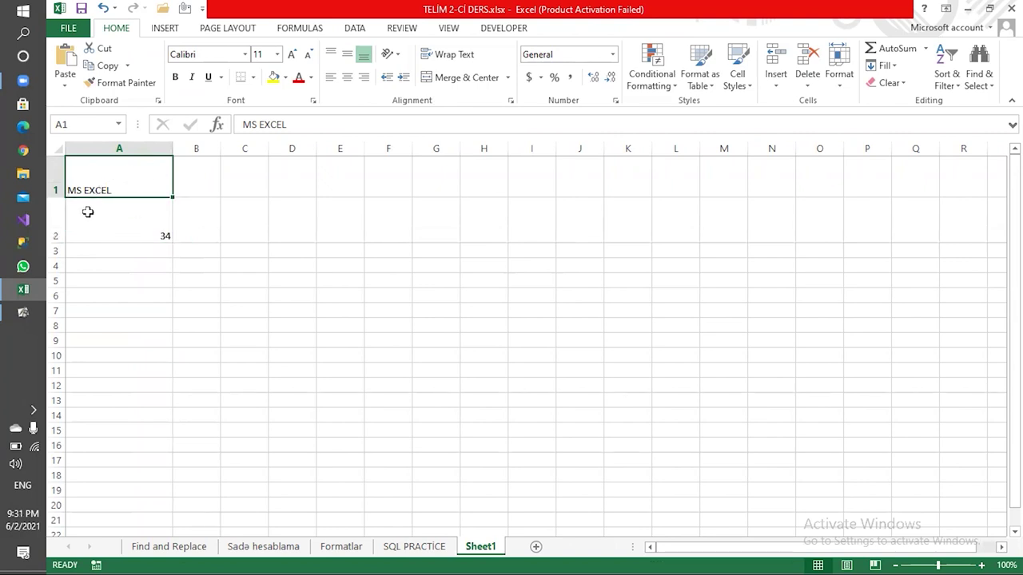
Step: Try several alignments, leaving MS EXCEL in A1 middle-aligned vertically and right-aligned
click(349, 56)
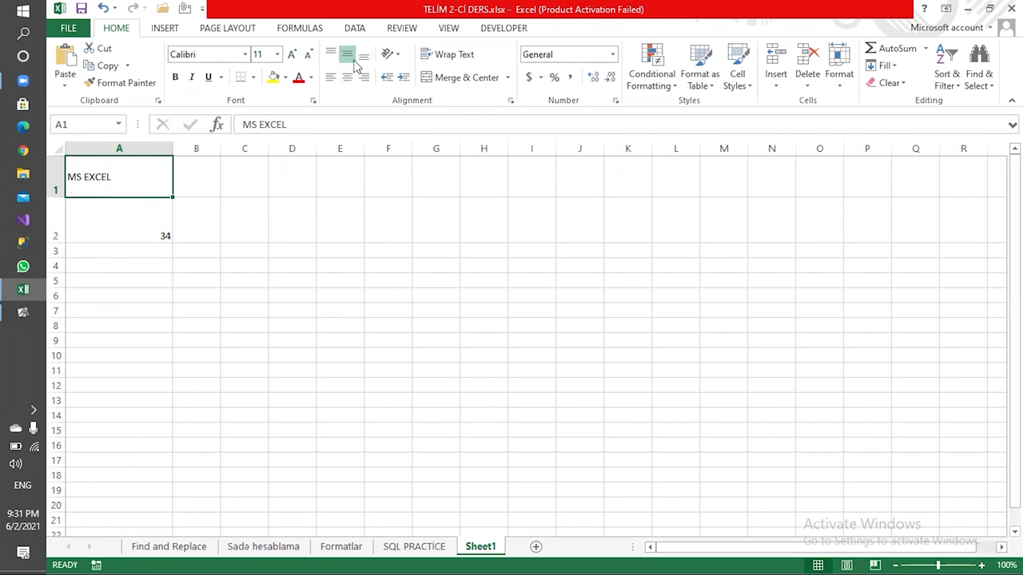
click(364, 56)
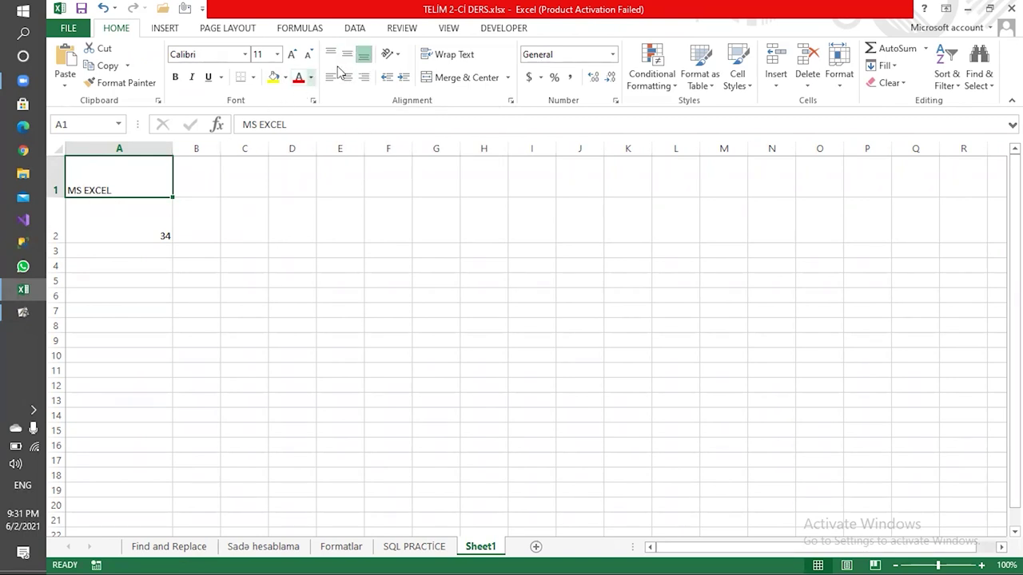
click(348, 55)
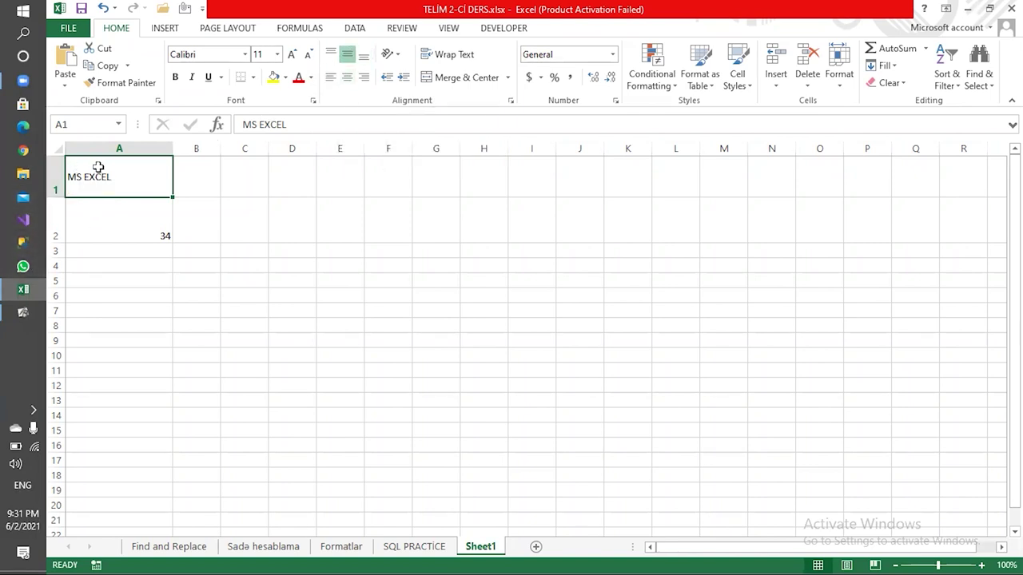
click(334, 59)
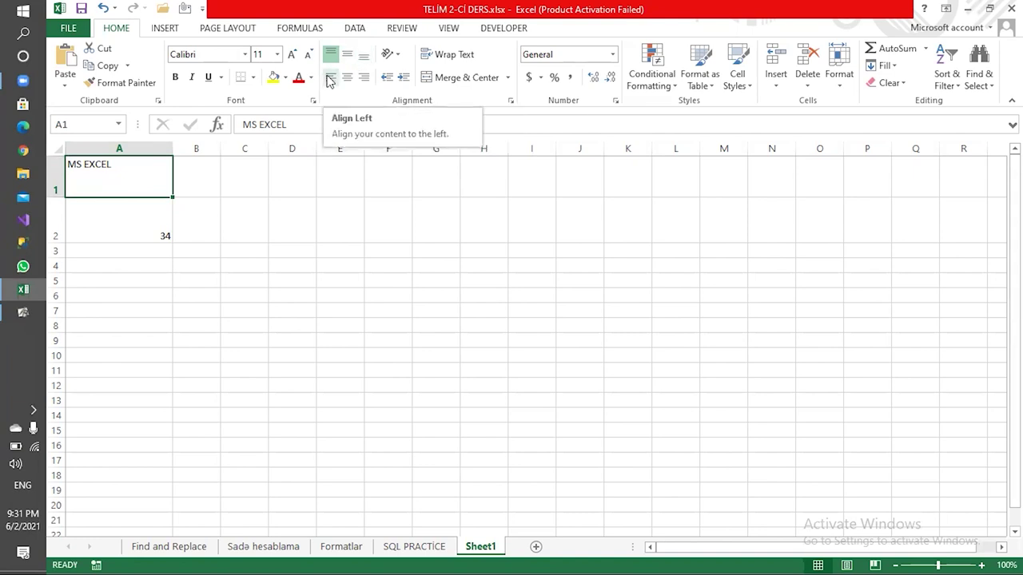
click(329, 78)
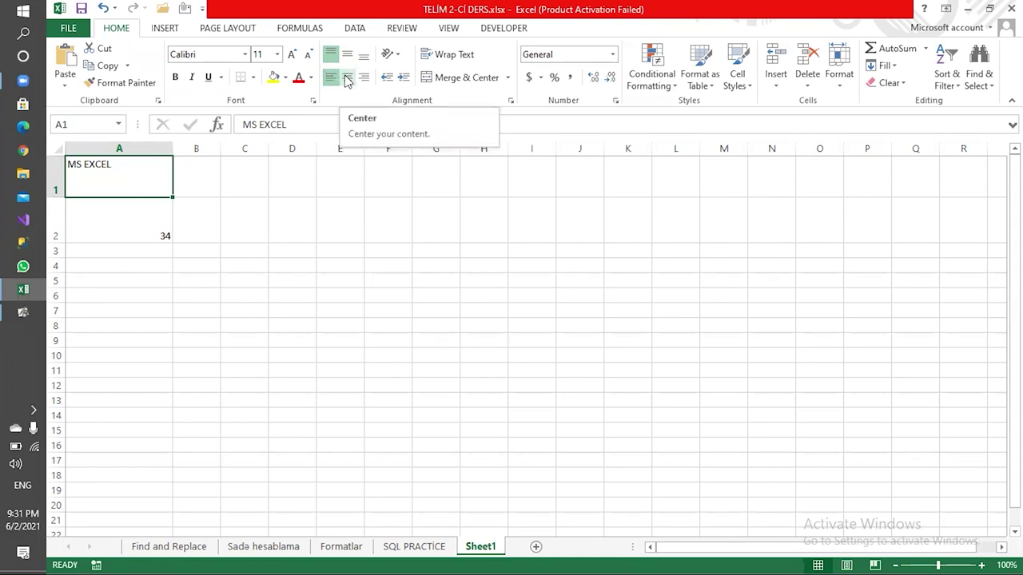
click(346, 77)
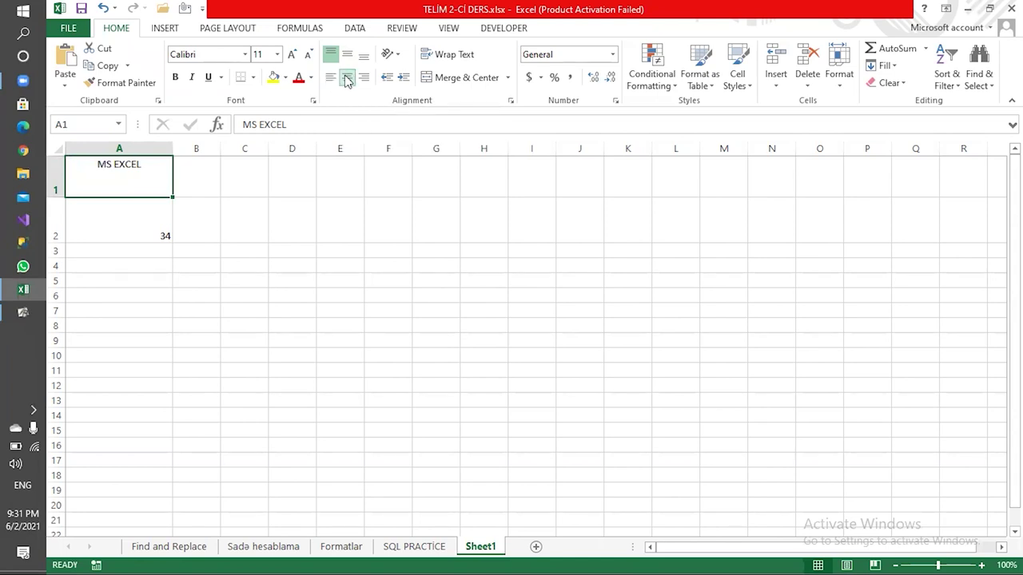
click(348, 54)
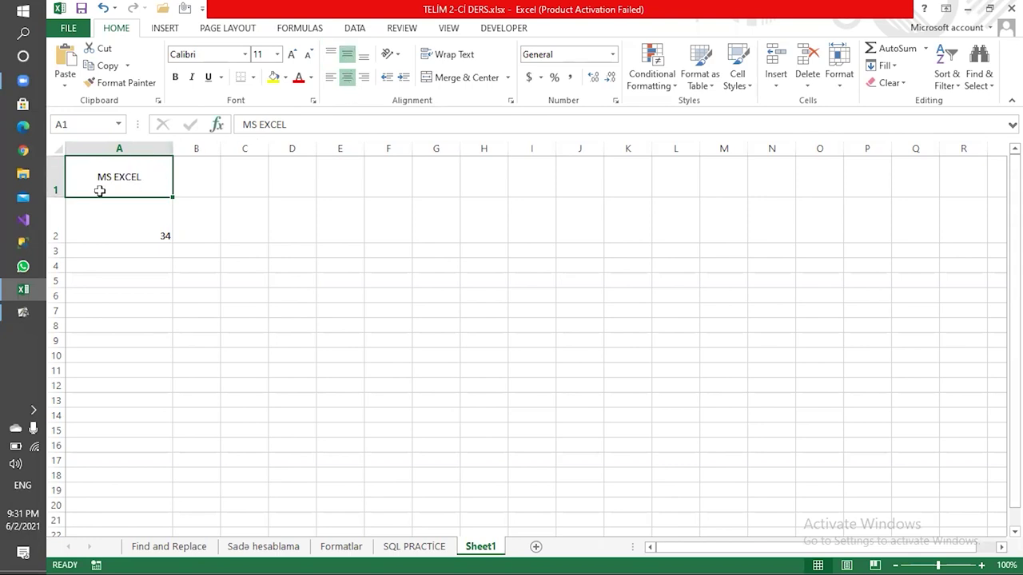
click(365, 80)
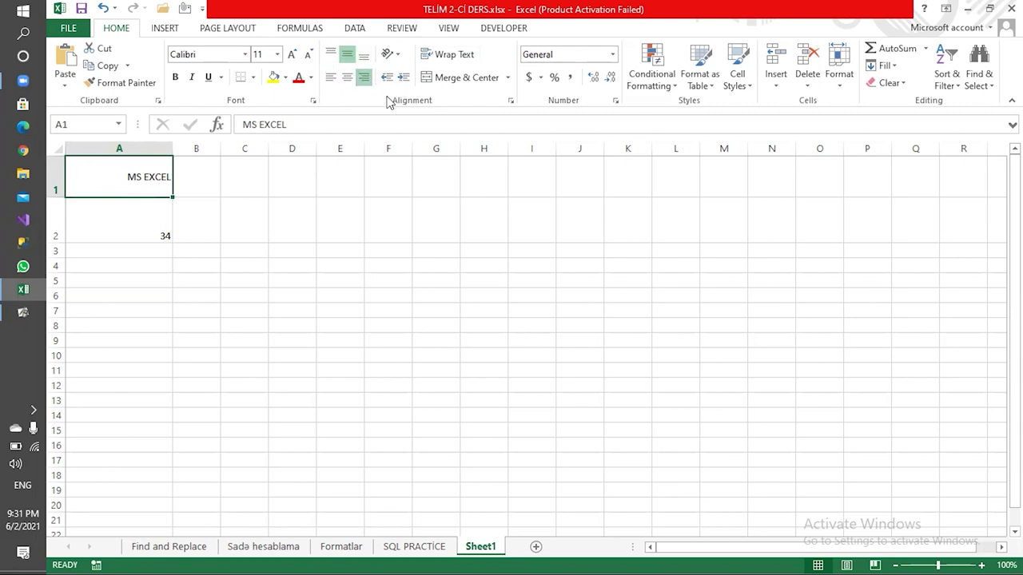
Step: Open Format Cells and browse the horizontal alignment options without changing anything
click(510, 104)
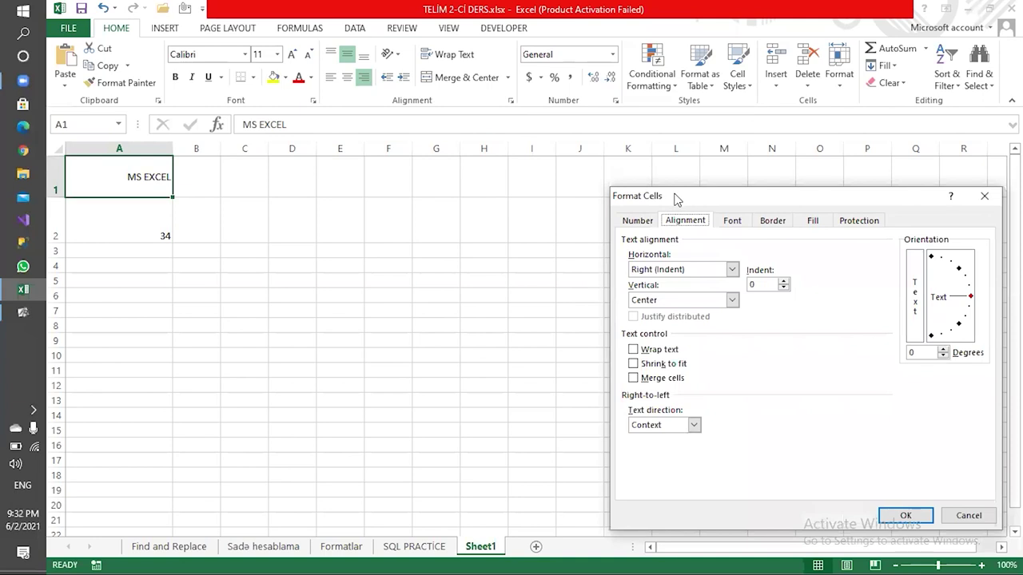
drag(677, 199, 465, 159)
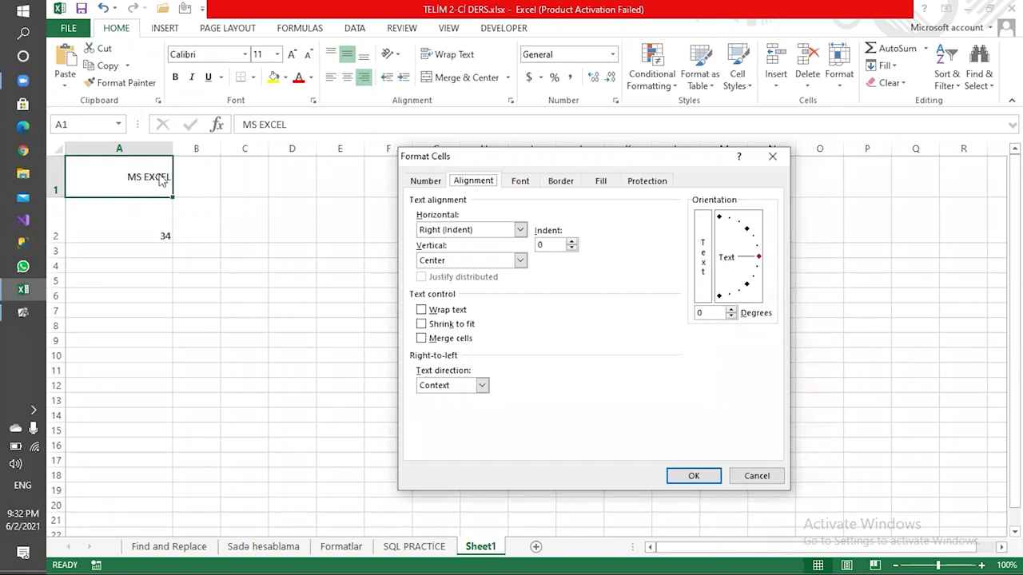
click(520, 230)
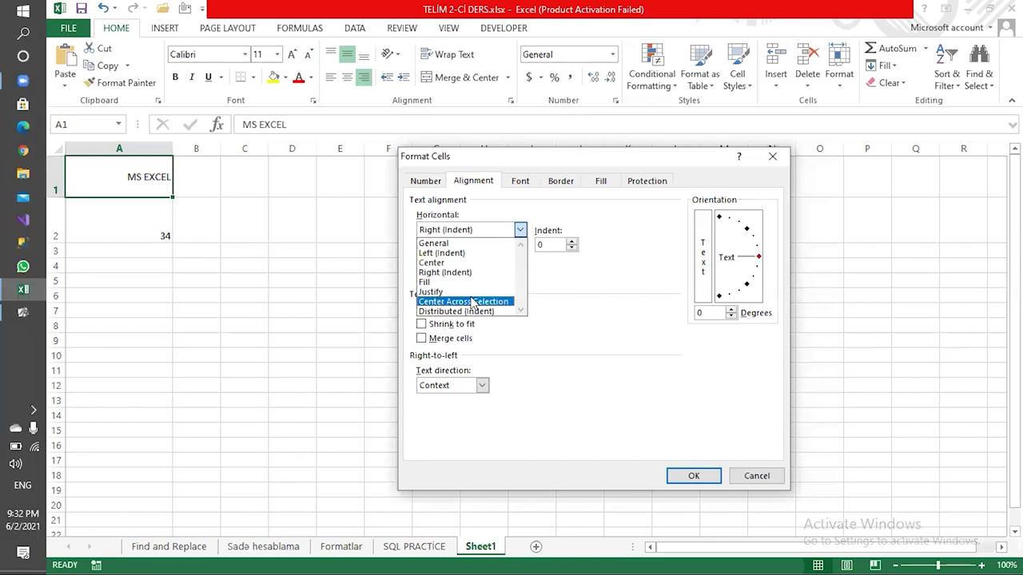
click(574, 287)
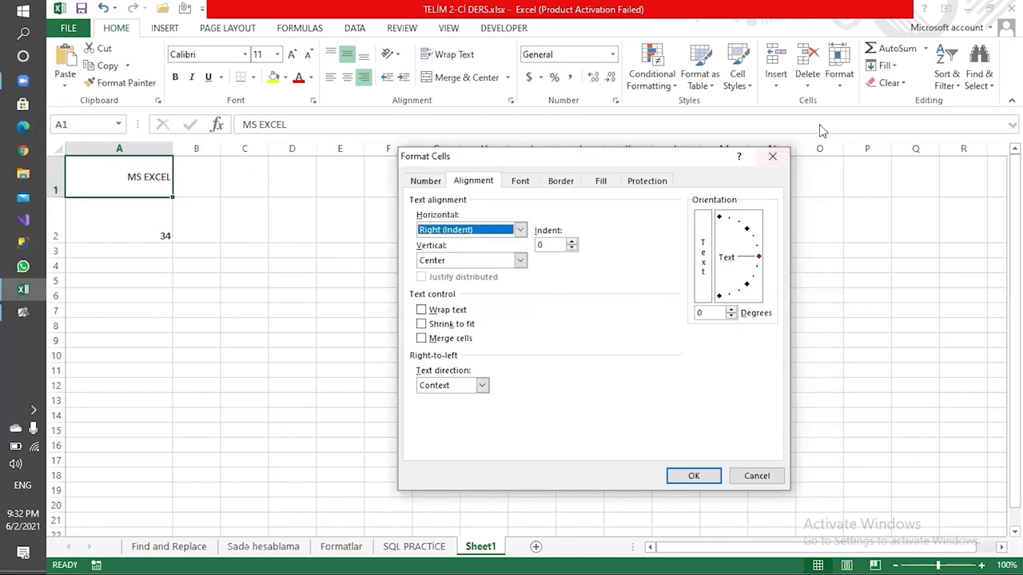
Step: Cancel Format Cells and select cells A1 through G1
click(772, 156)
click(295, 266)
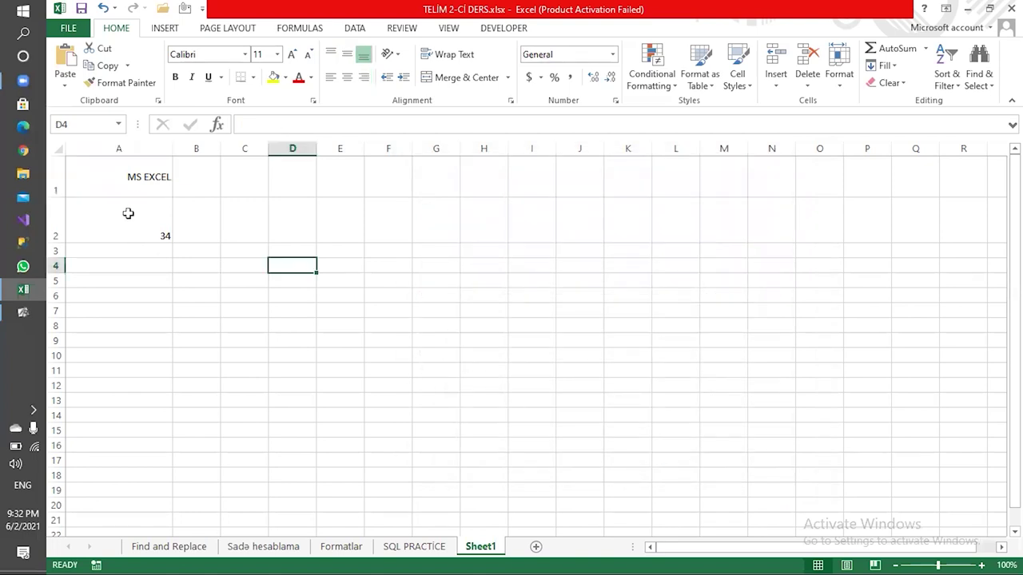
mouse_move(120, 176)
mouse_down()
mouse_move(433, 177)
mouse_move(420, 176)
mouse_up()
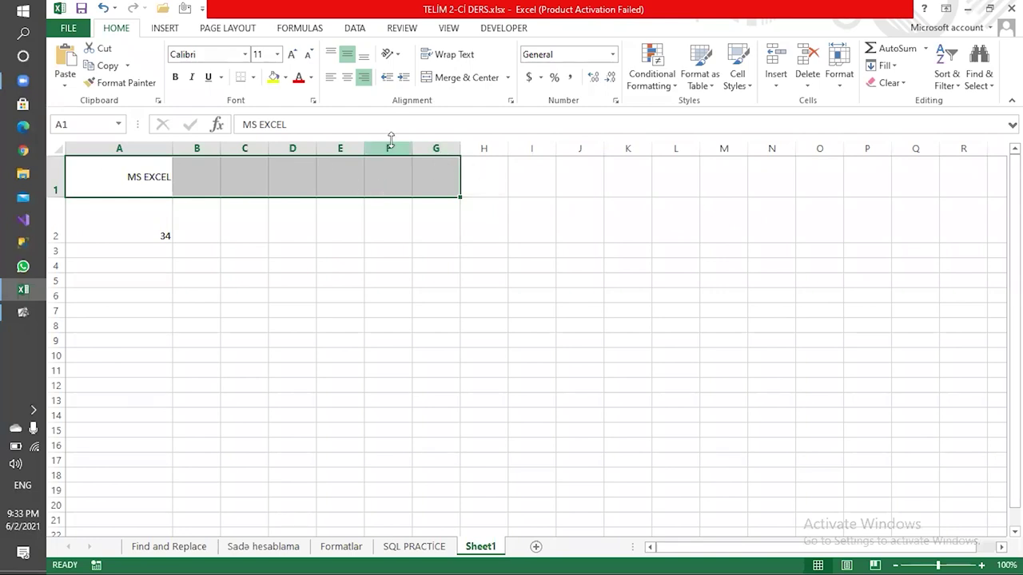
Step: Apply Center Across Selection horizontal alignment to A1:G1 in Format Cells
click(510, 101)
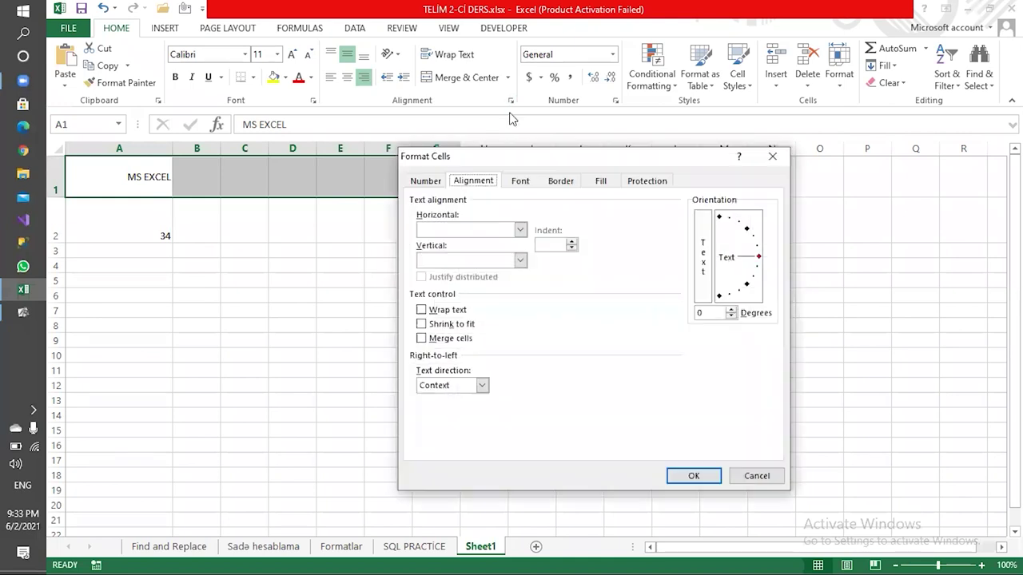
click(520, 230)
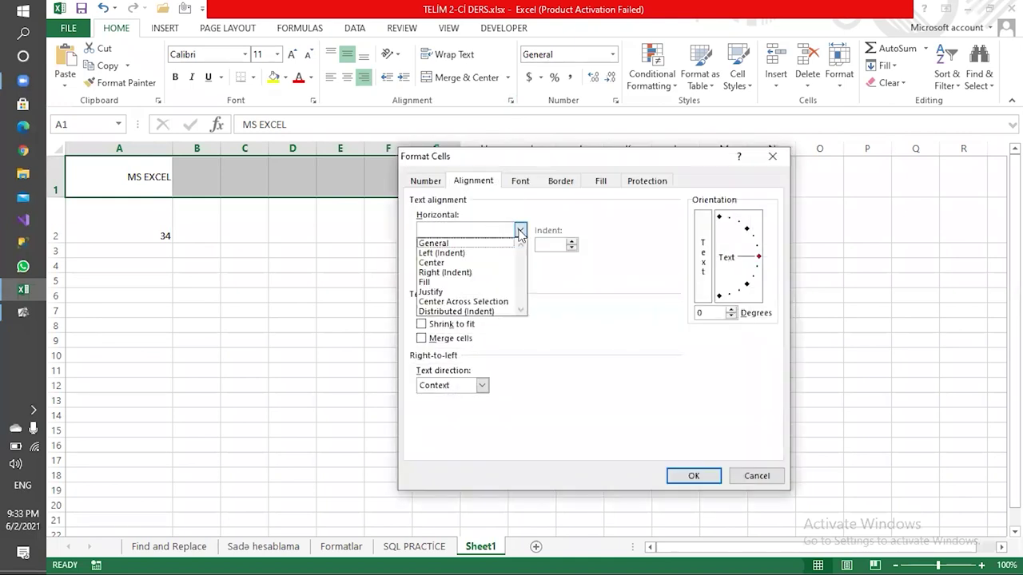
click(463, 302)
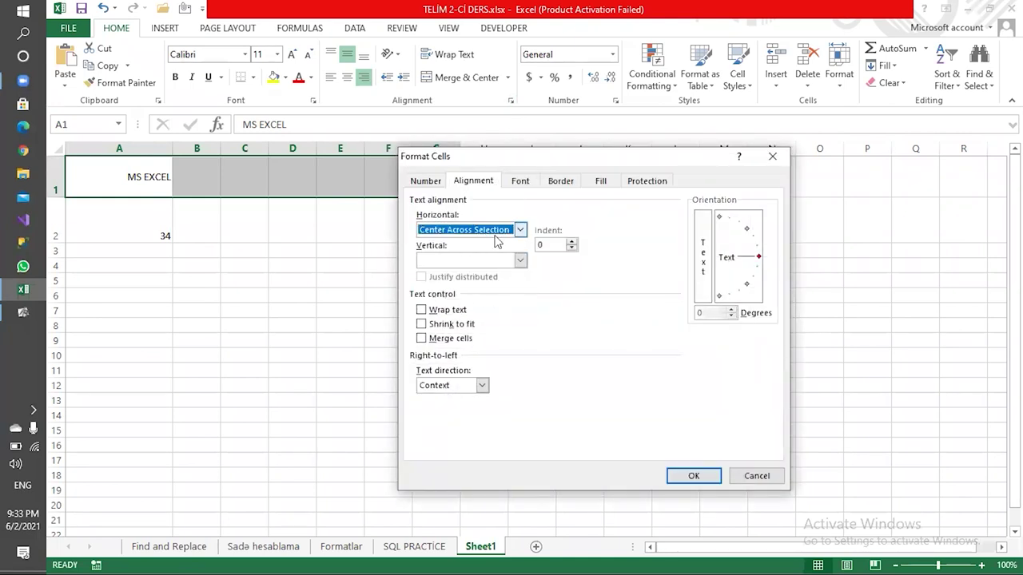
click(710, 479)
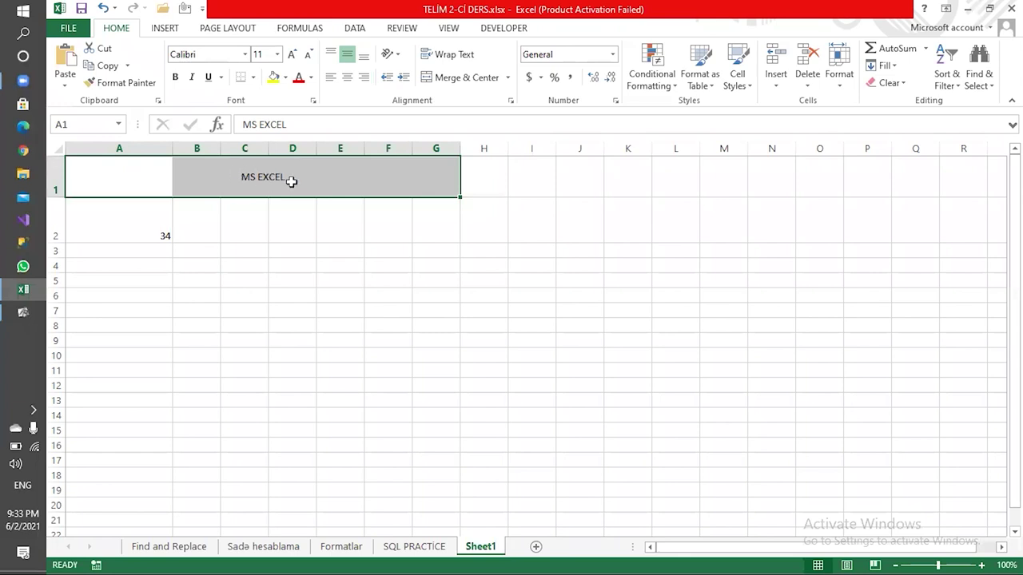
click(355, 293)
Step: Click A1 and cells B1 through F1 to show the title lives only in A1
click(179, 187)
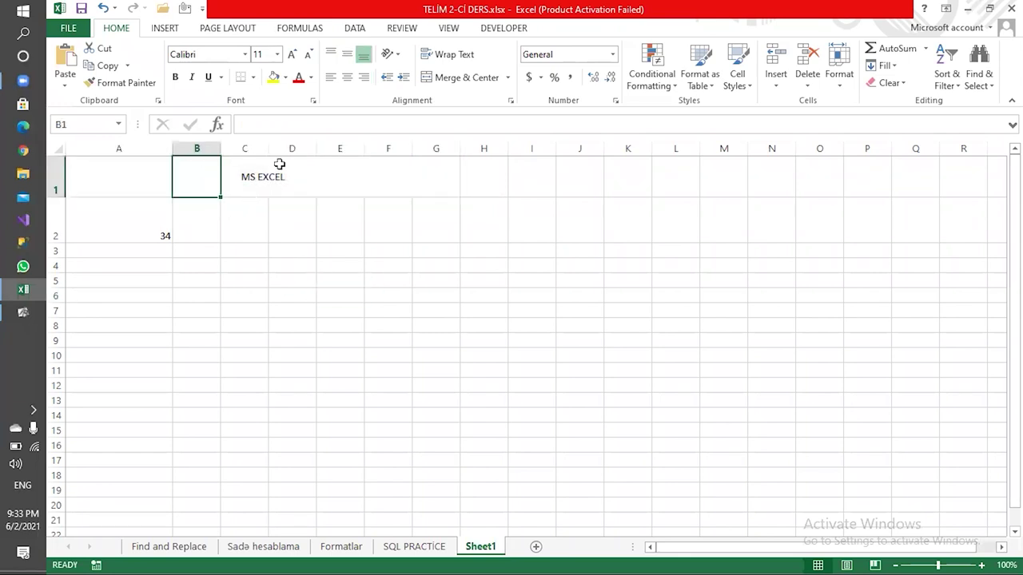
click(160, 164)
click(197, 167)
click(239, 173)
click(297, 174)
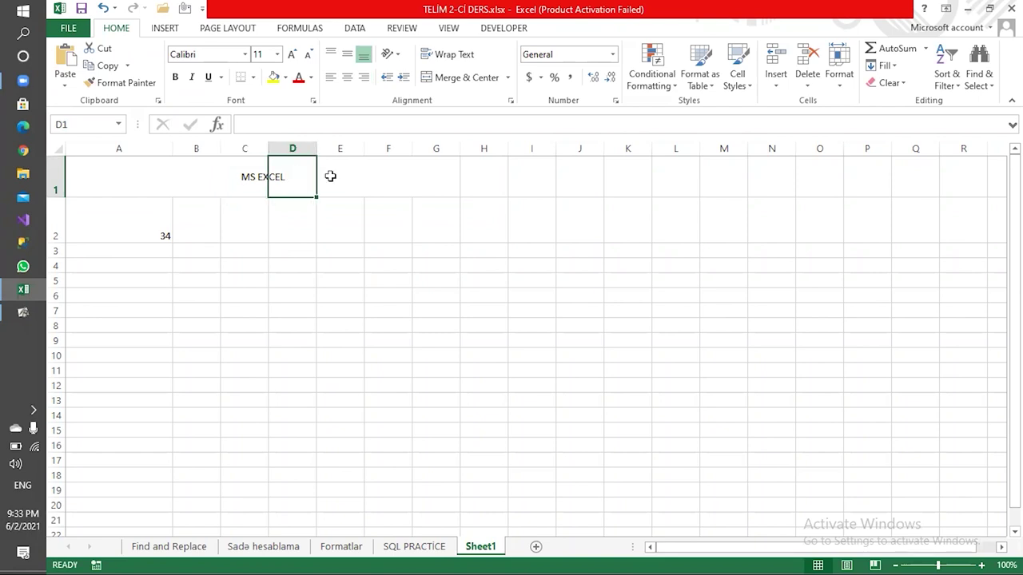
click(330, 175)
click(392, 172)
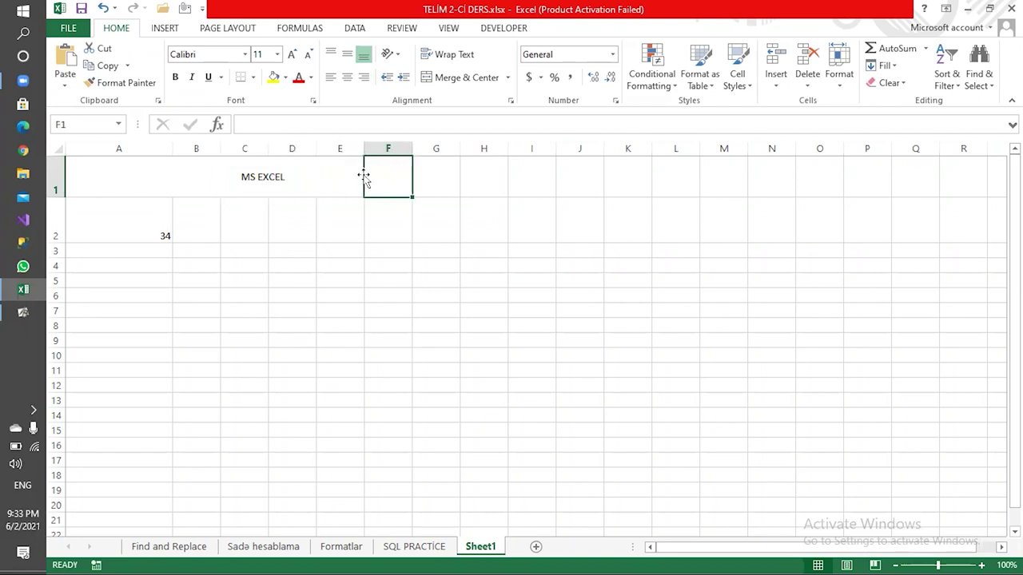
click(228, 177)
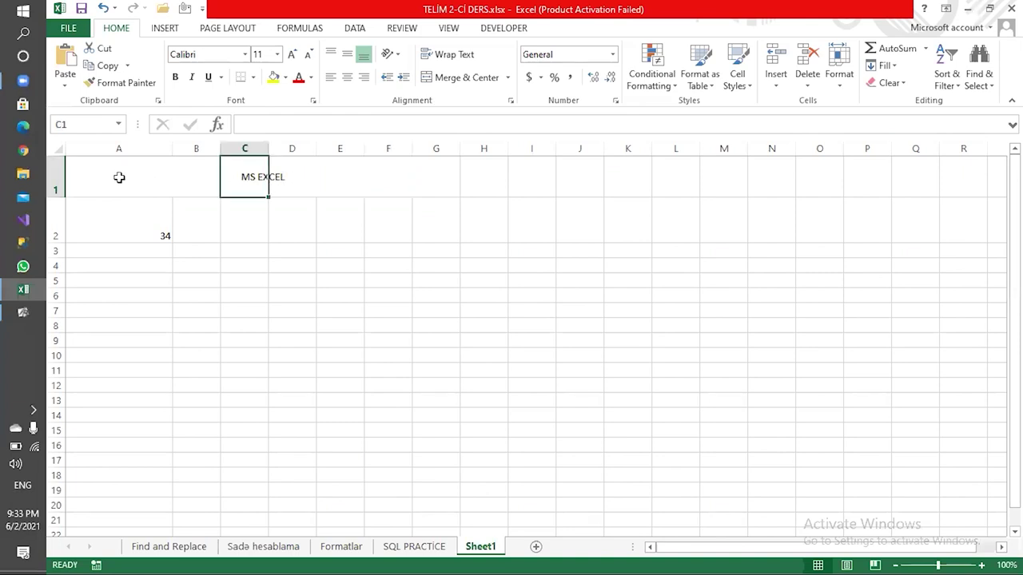
Step: Select A1:G1 again, then inspect A1 and the empty F1 and G1
drag(101, 177, 451, 177)
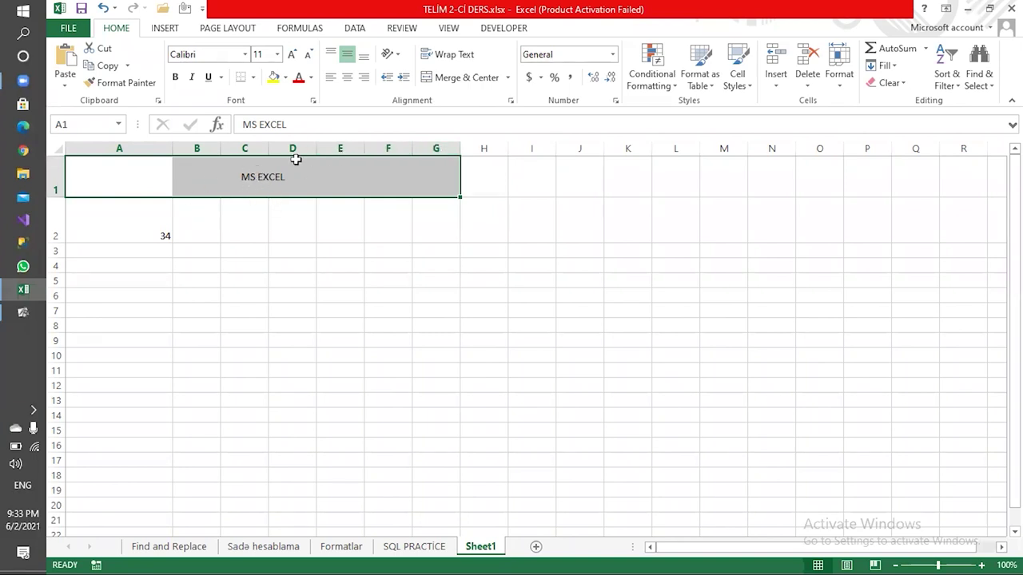
click(136, 192)
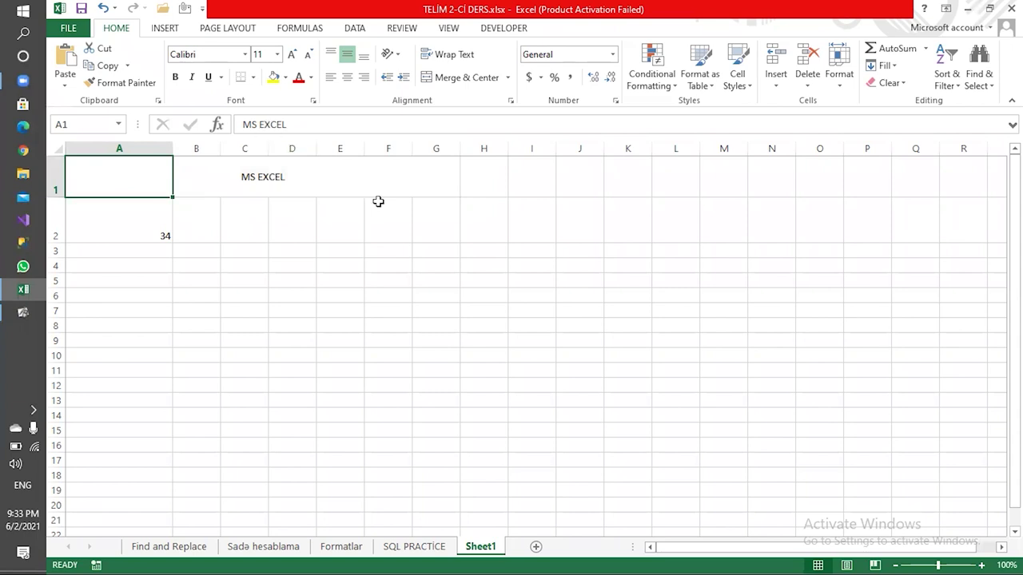
click(399, 181)
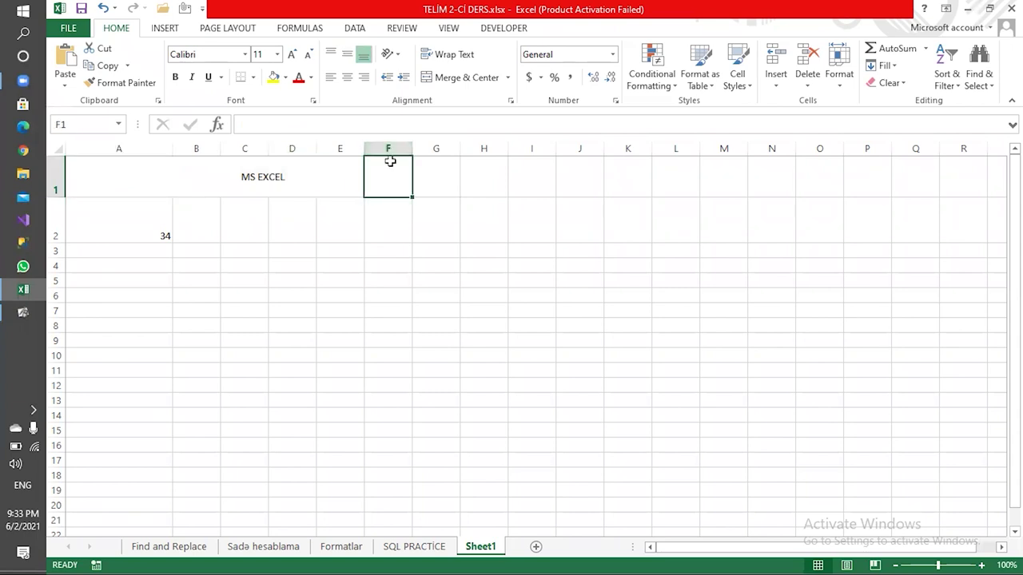
click(270, 124)
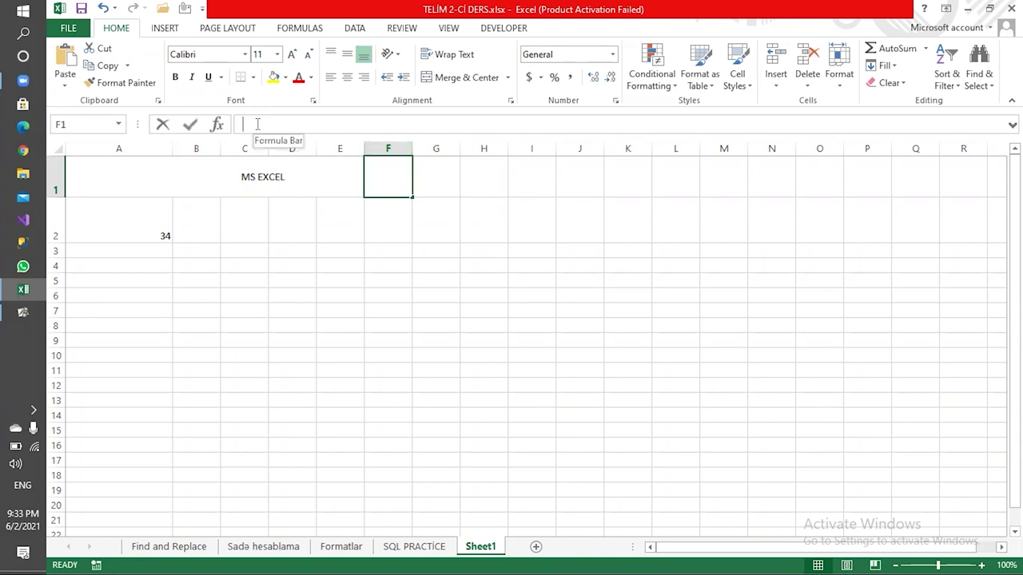
click(418, 172)
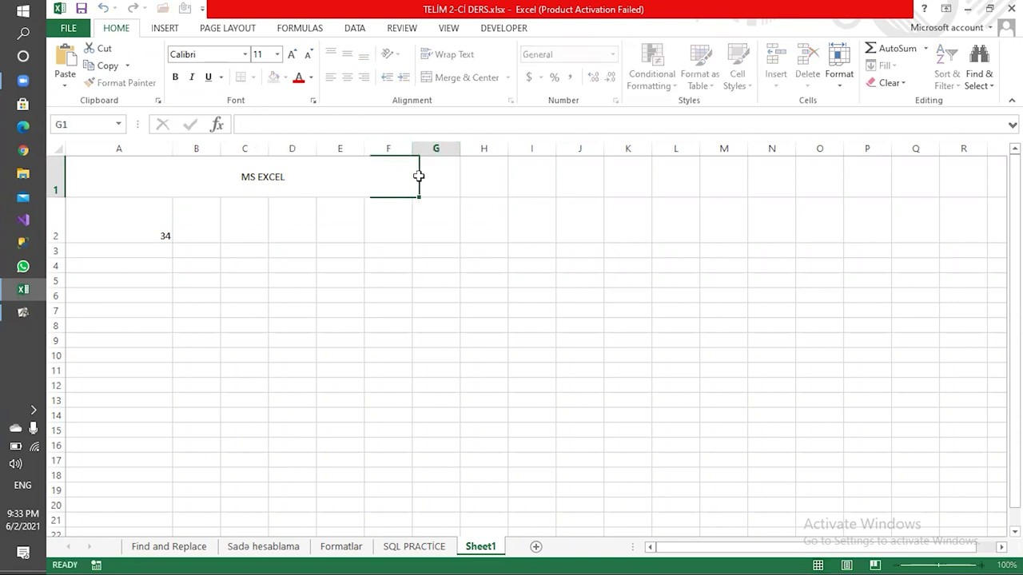
click(134, 190)
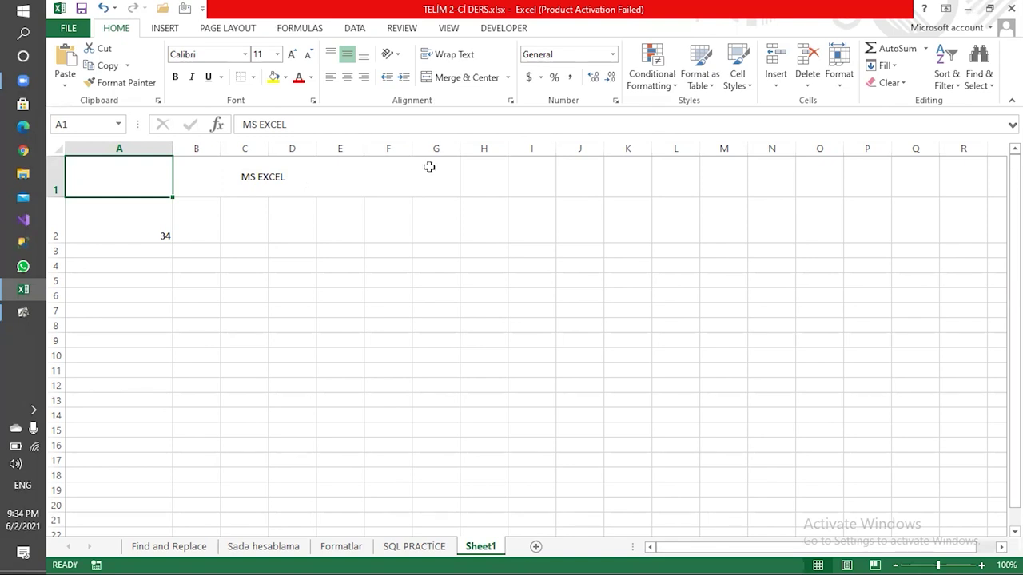
click(510, 100)
click(519, 229)
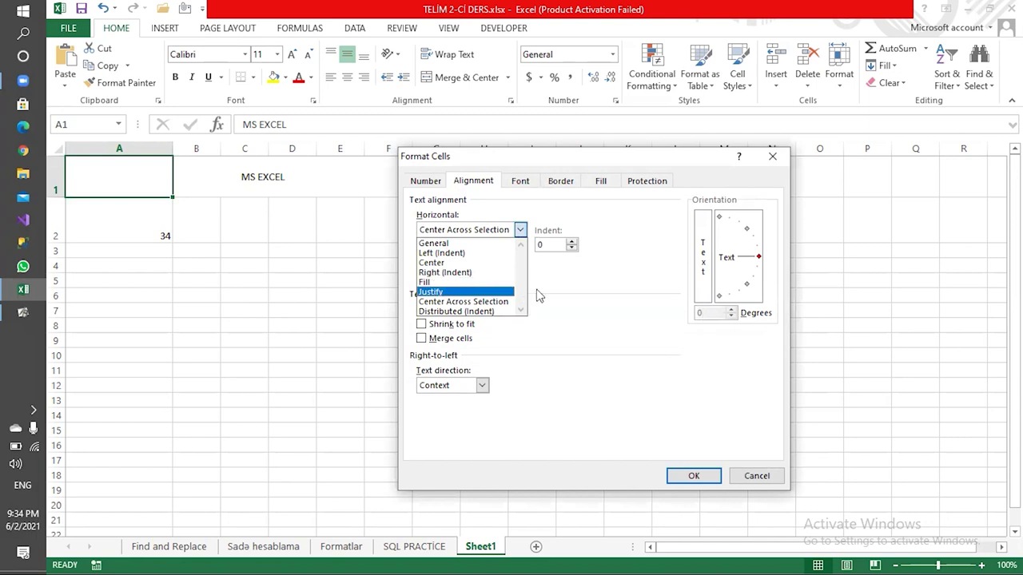
click(564, 290)
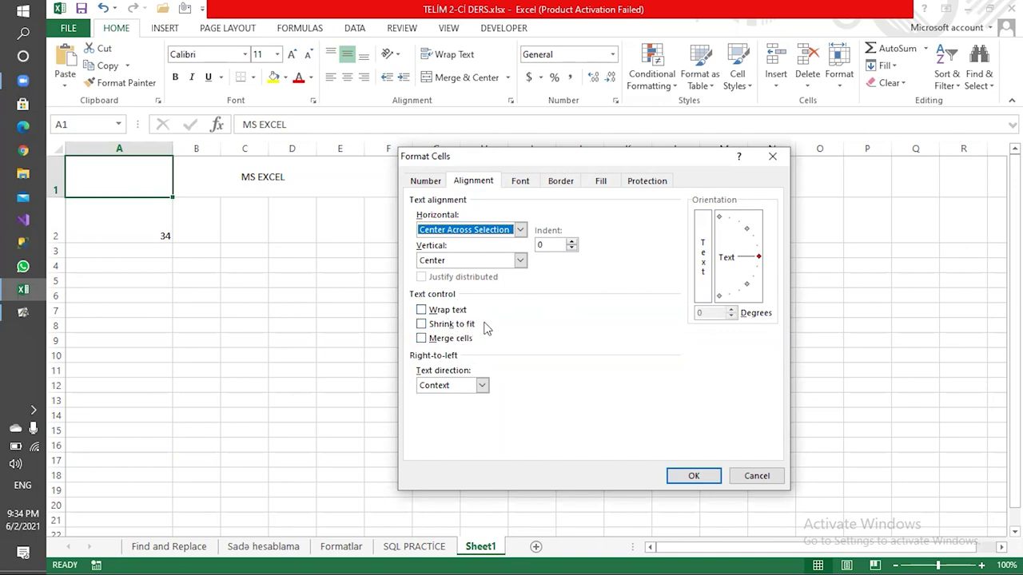
click(772, 156)
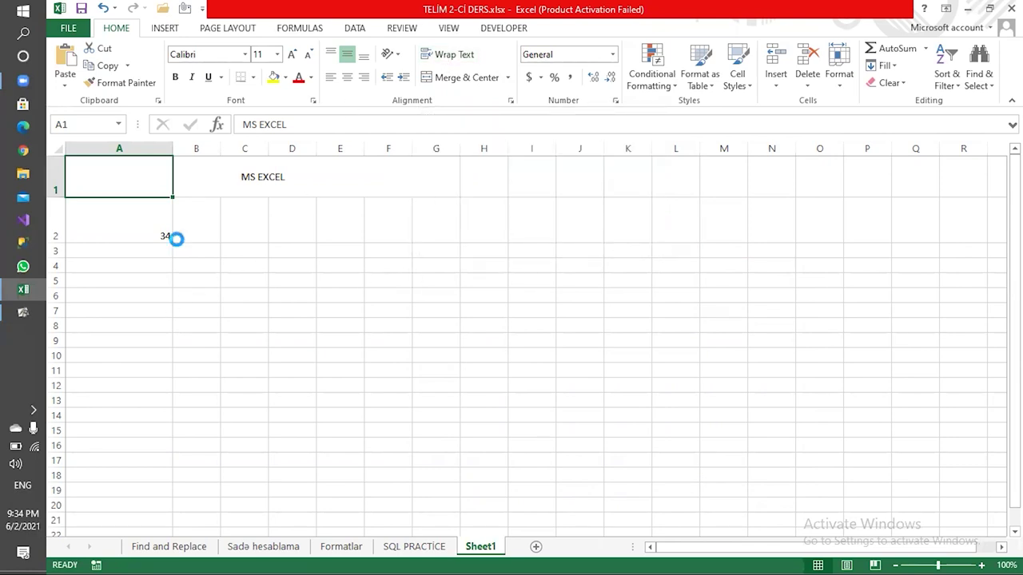
Step: Undo the centre-across formatting and delete rows 1 and 2
key(ctrl+z)
key(ctrl+z)
key(ctrl+z)
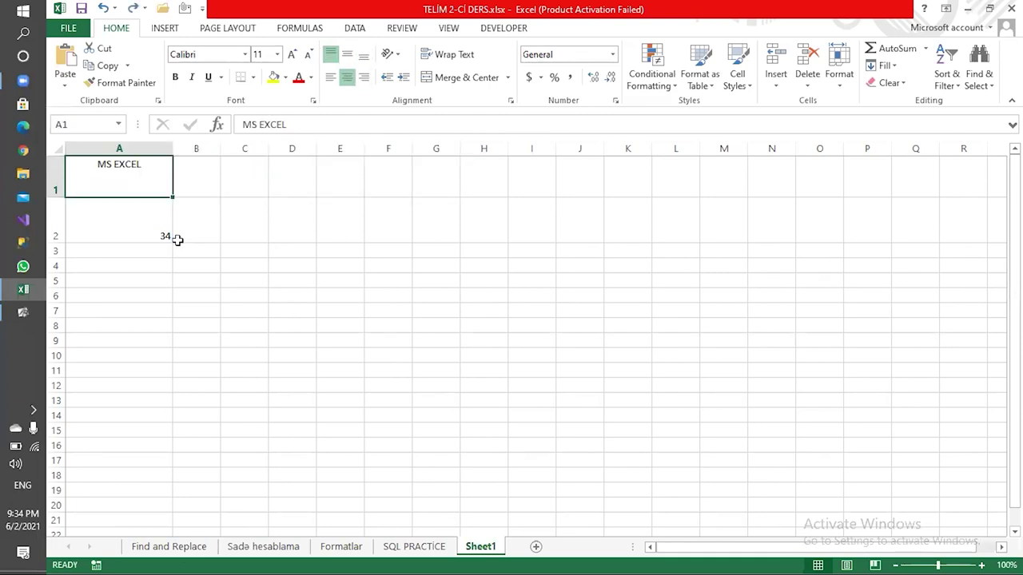
key(ctrl+z)
key(ctrl+z)
click(284, 266)
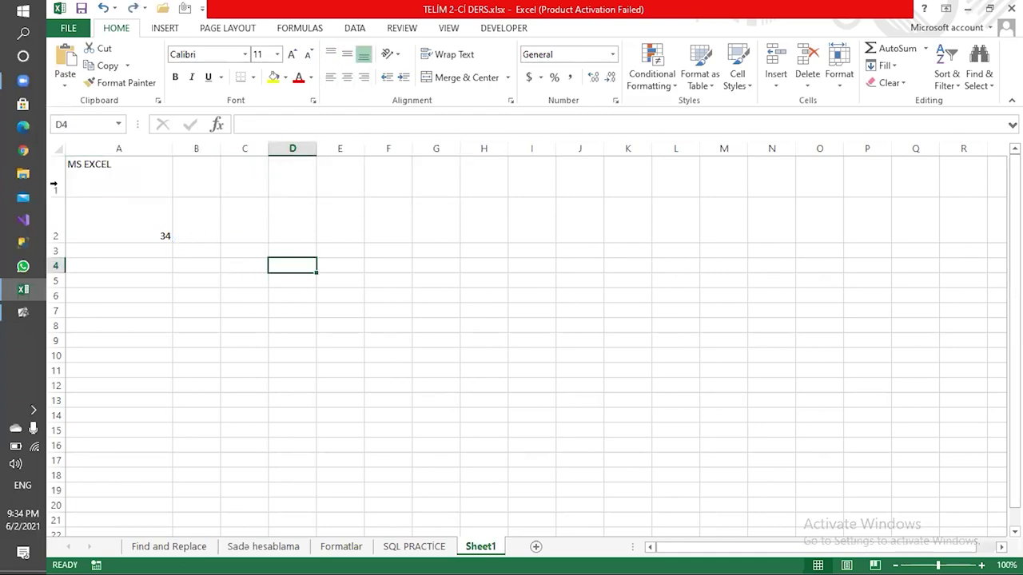
click(55, 184)
ctrl+click(55, 216)
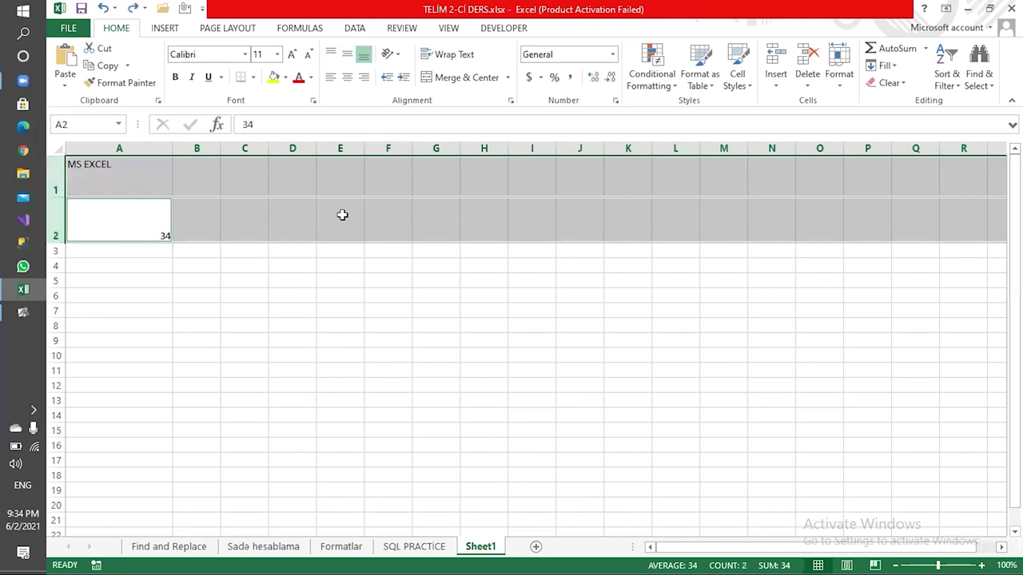
key(ctrl+minus)
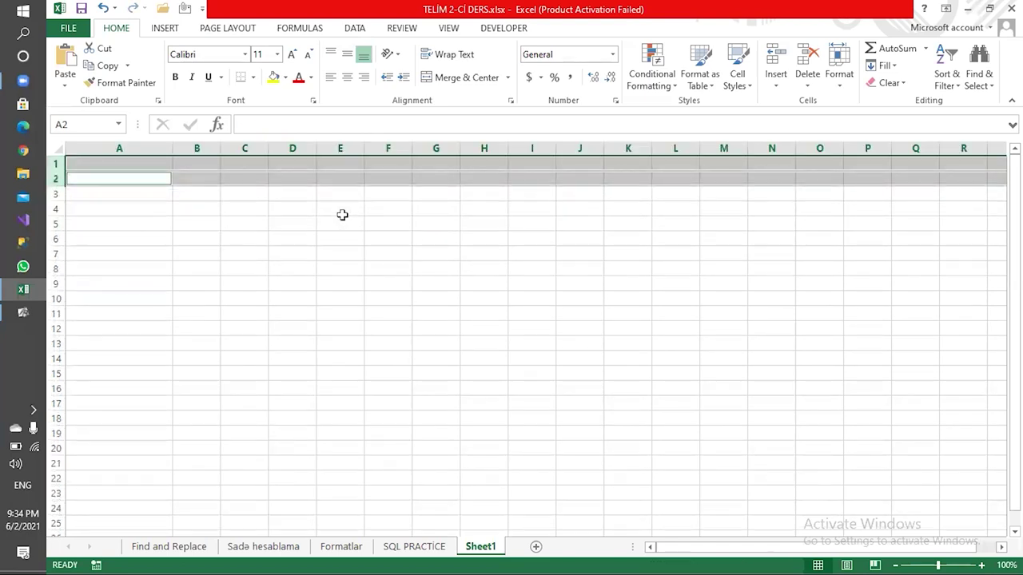
Step: Narrow column A and enter Azərbaycan Respublikası in A1
click(342, 214)
drag(172, 149, 127, 148)
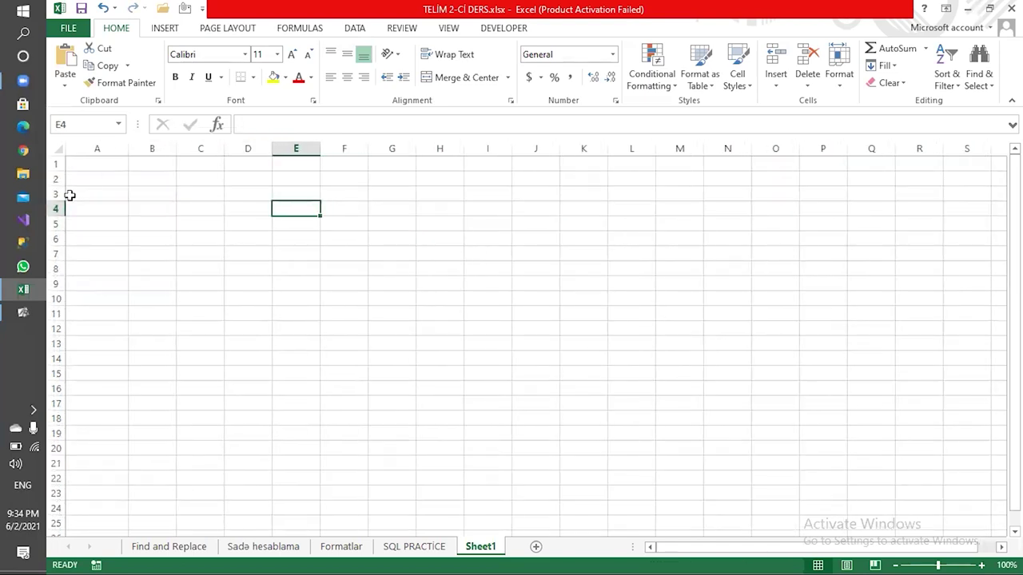
click(82, 162)
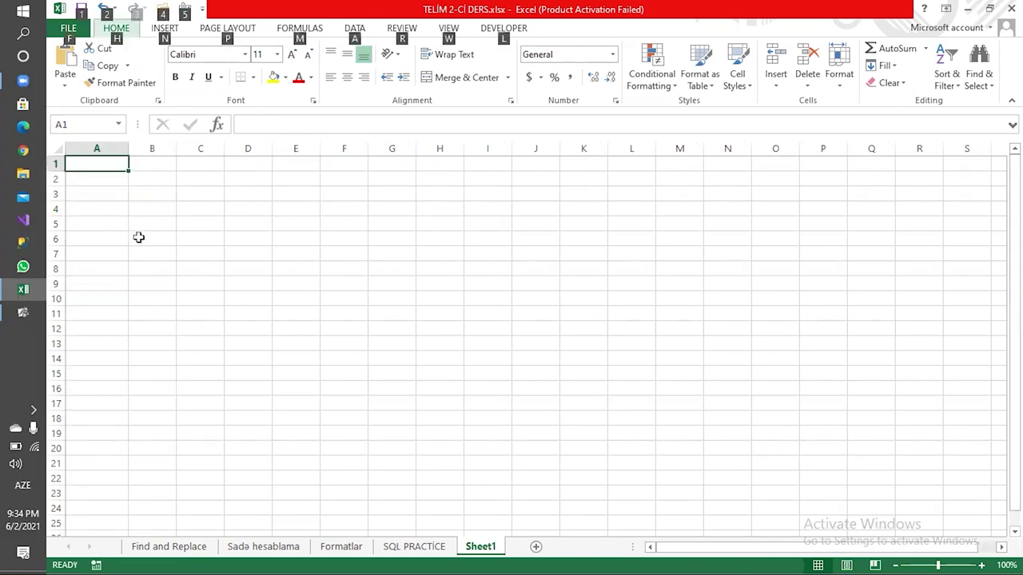
key(Escape)
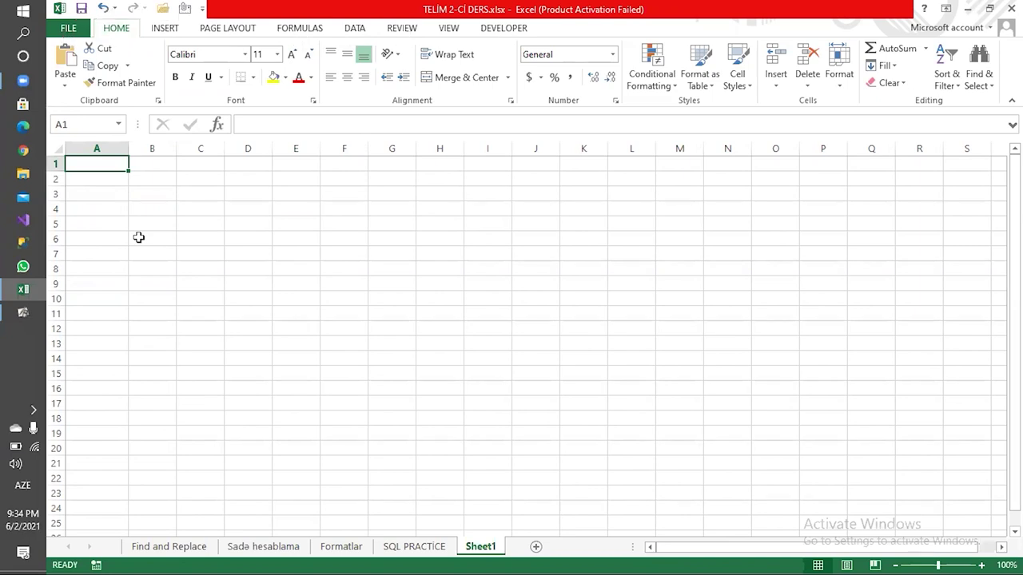
text(Azərbaycan Respublikası)
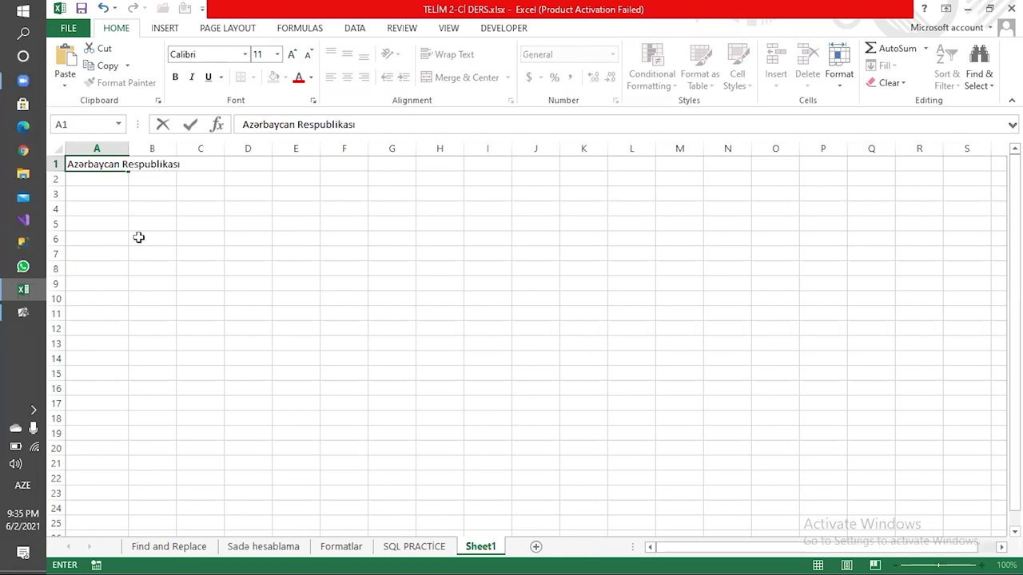
key(Return)
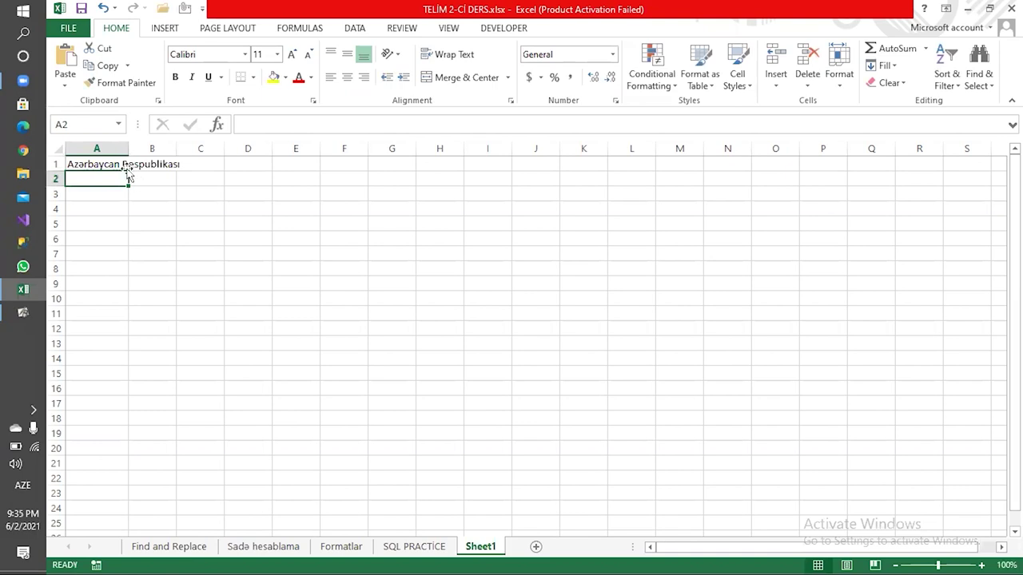
double_click(109, 164)
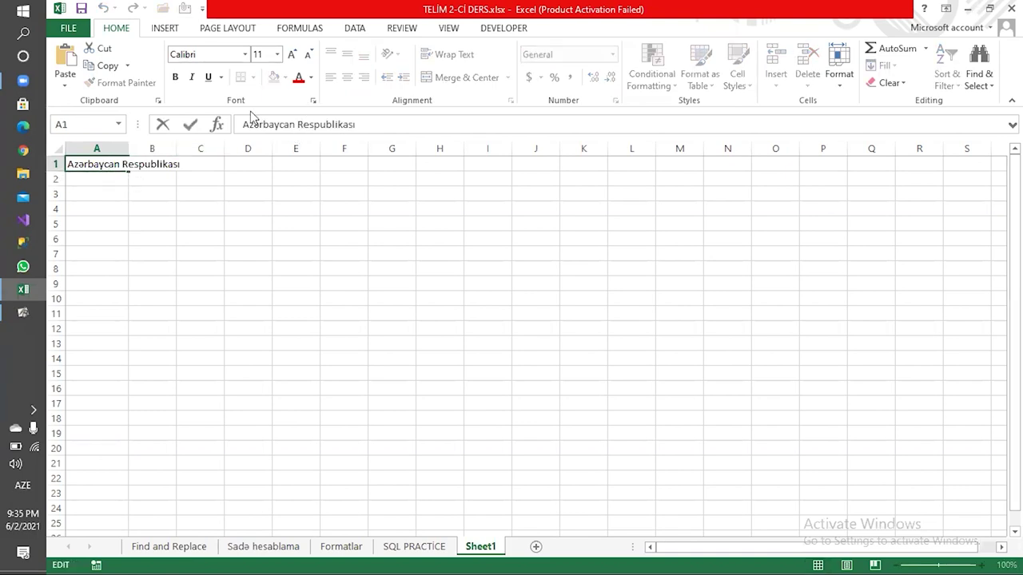
Step: Enter MS EXCEL in cell B1
click(149, 237)
click(152, 149)
click(152, 165)
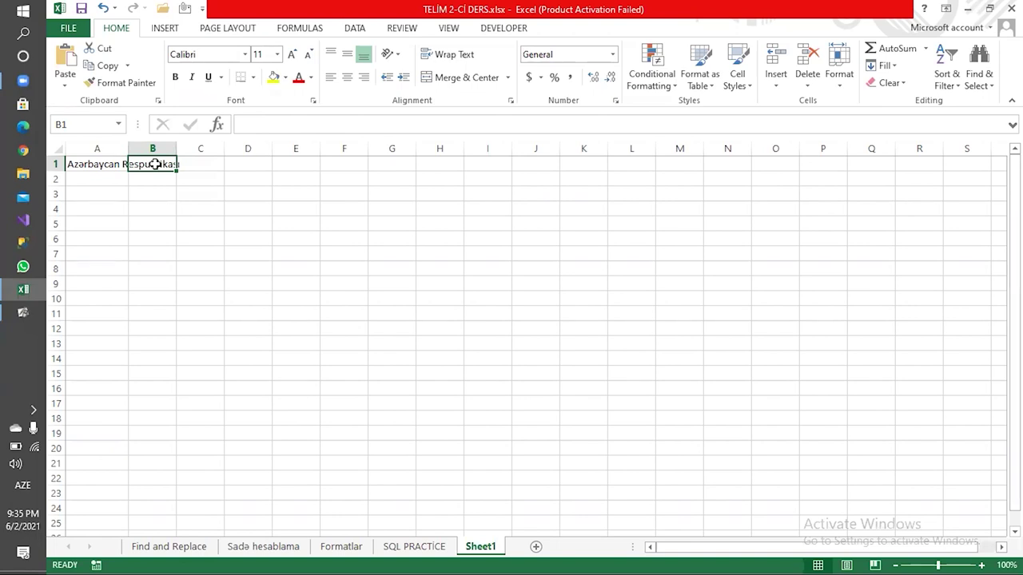
text(MS EXCEL)
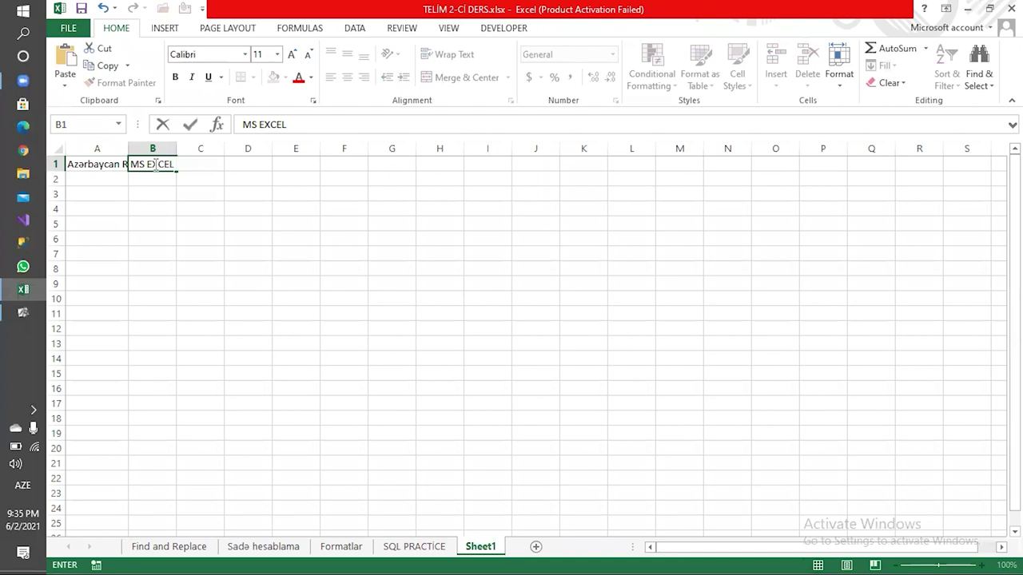
key(Return)
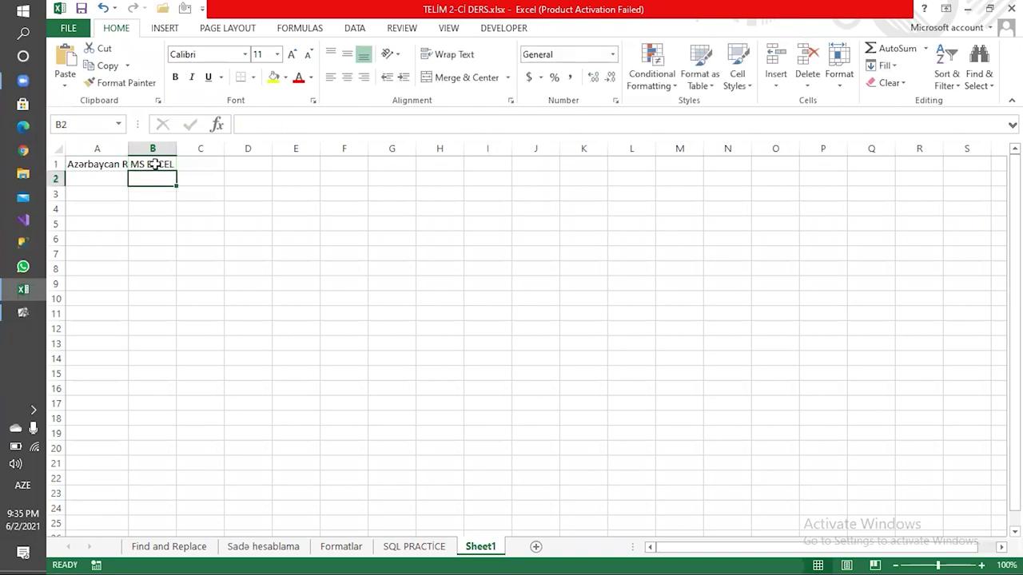
Step: Turn on Wrap Text for A1 so the country name shows on two lines
click(110, 165)
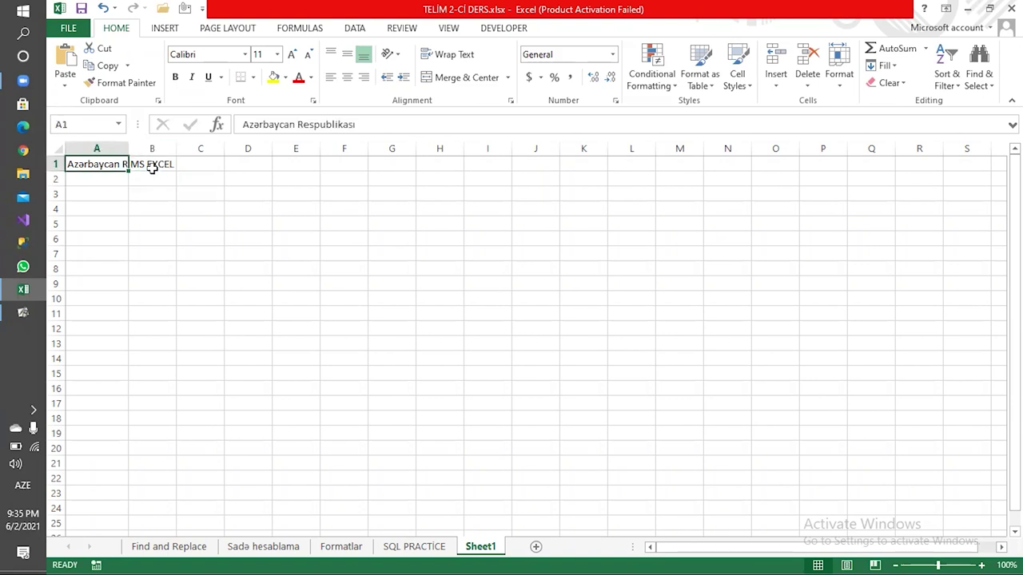
click(152, 168)
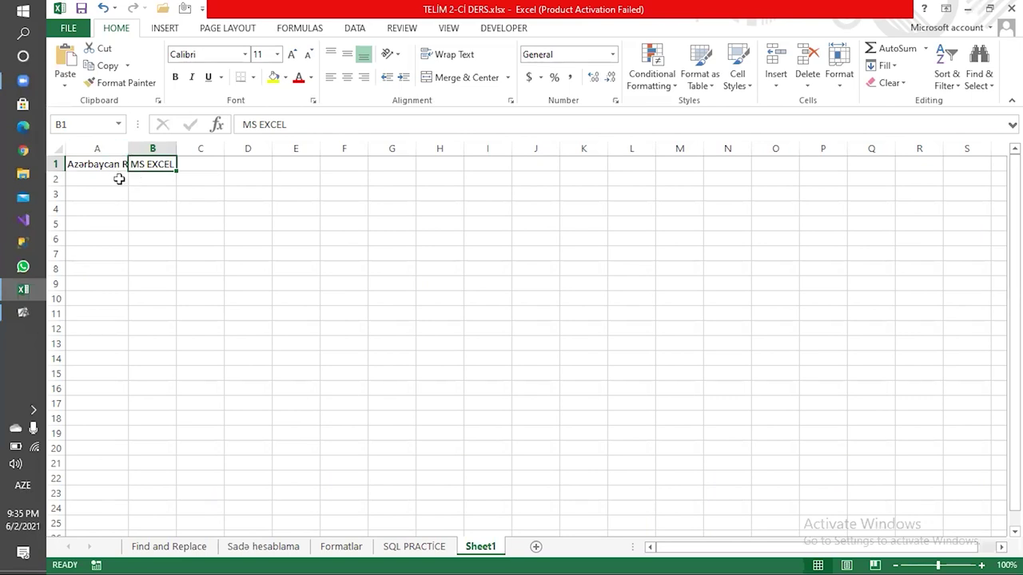
click(98, 162)
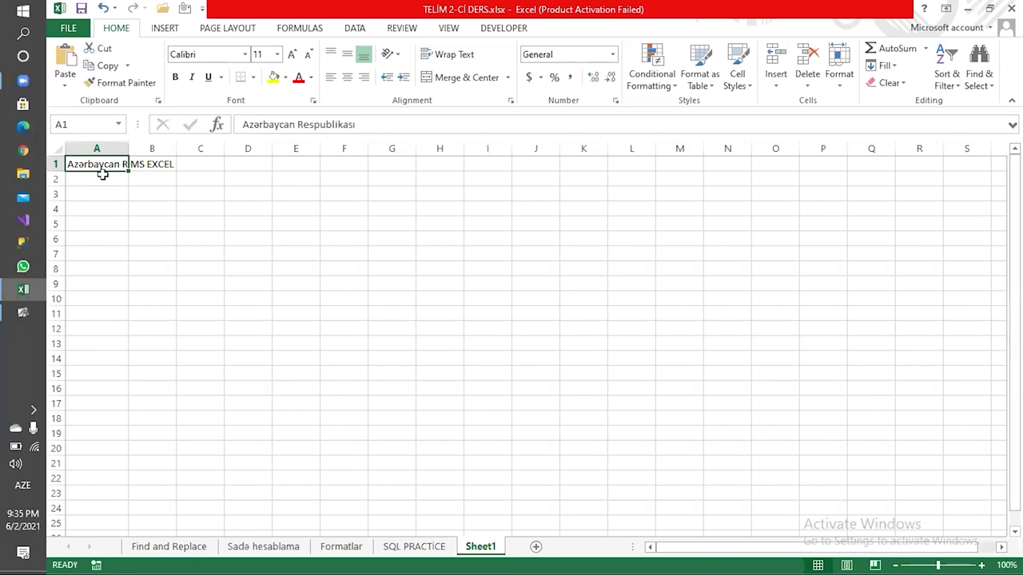
click(447, 54)
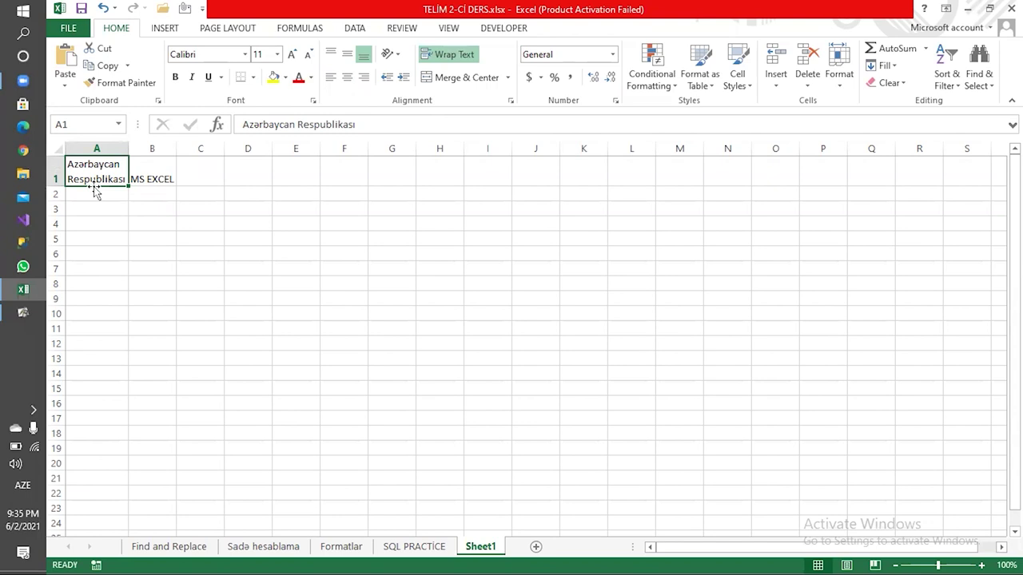
Step: Type Azərbaycan, an Alt+Enter line break, then Respublikası into A2
click(105, 194)
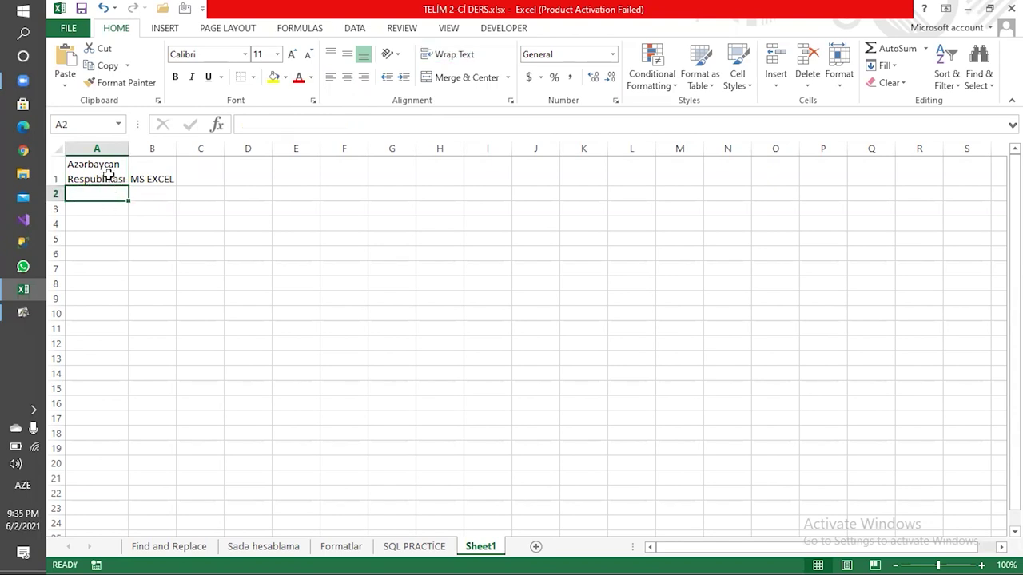
click(108, 175)
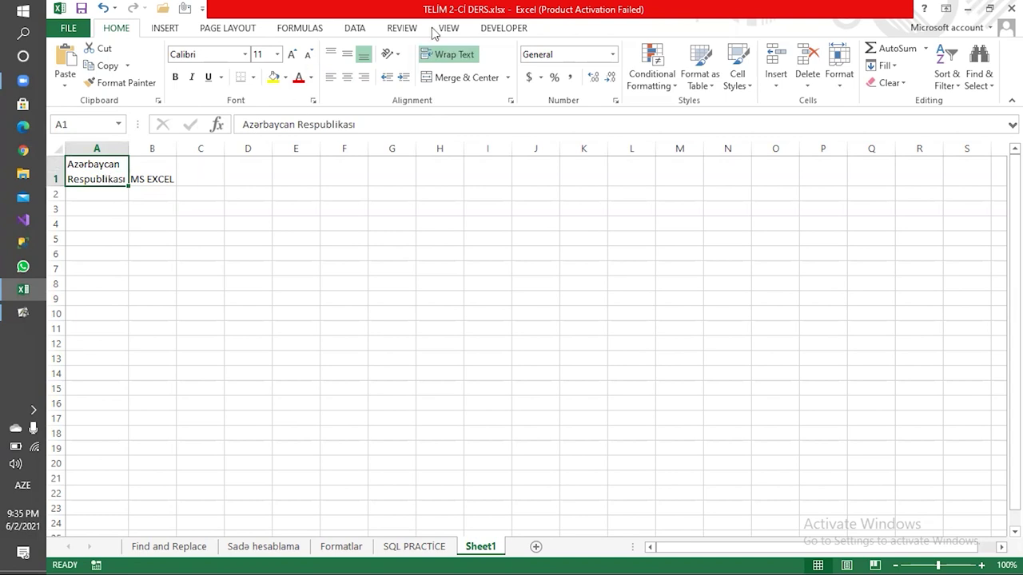
click(100, 192)
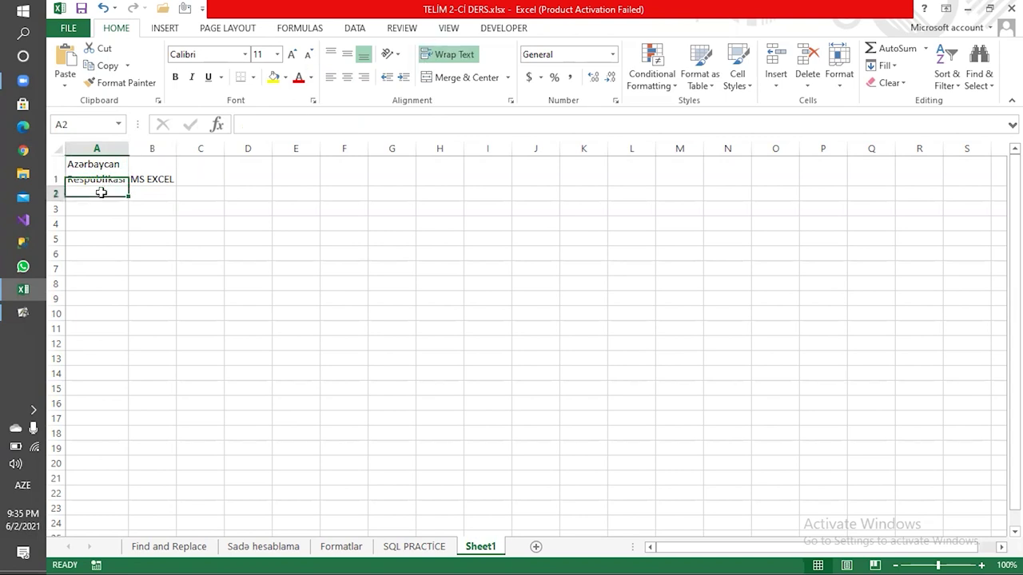
text(A)
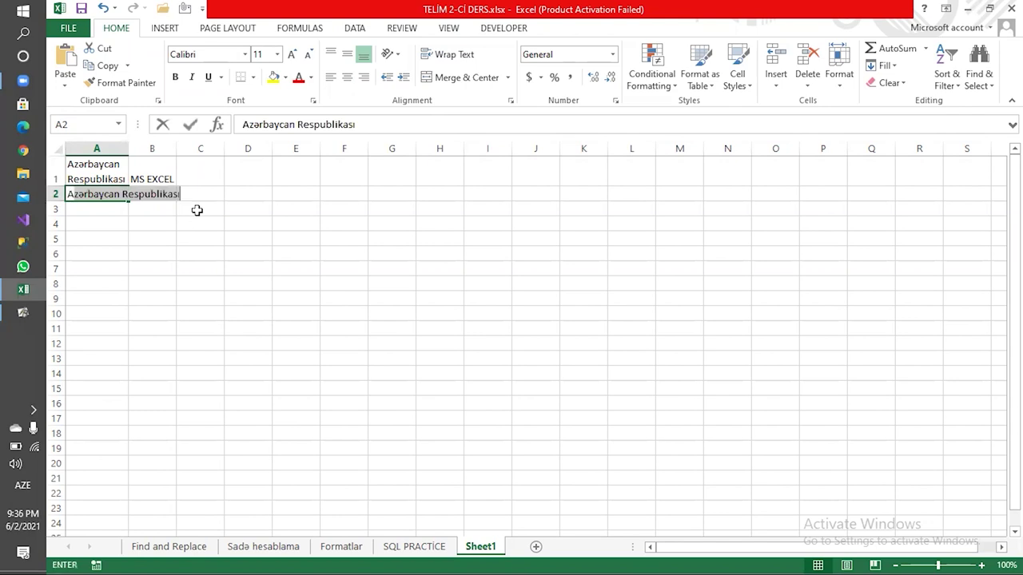
text(zərbay)
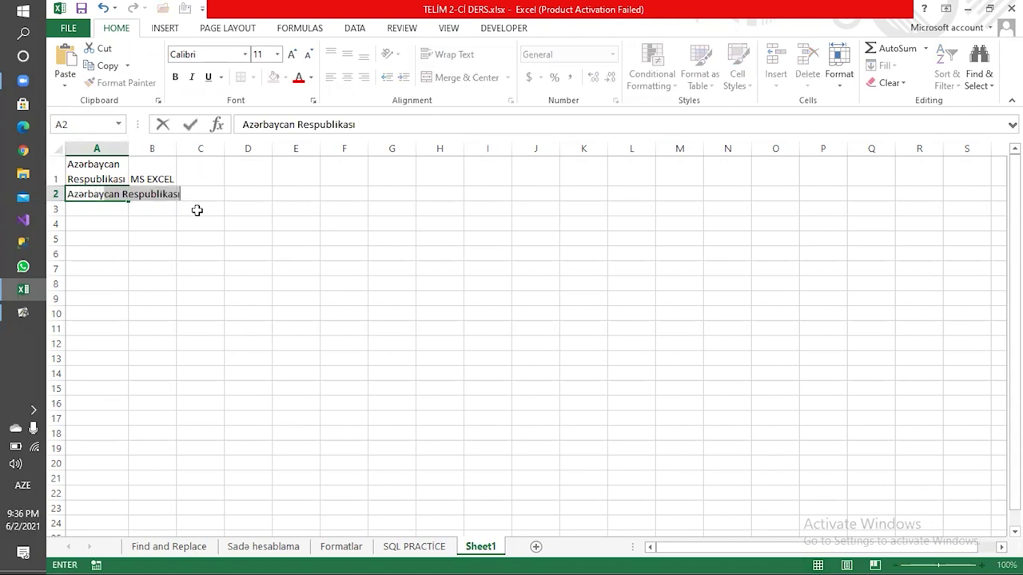
text(can)
key(alt+Return)
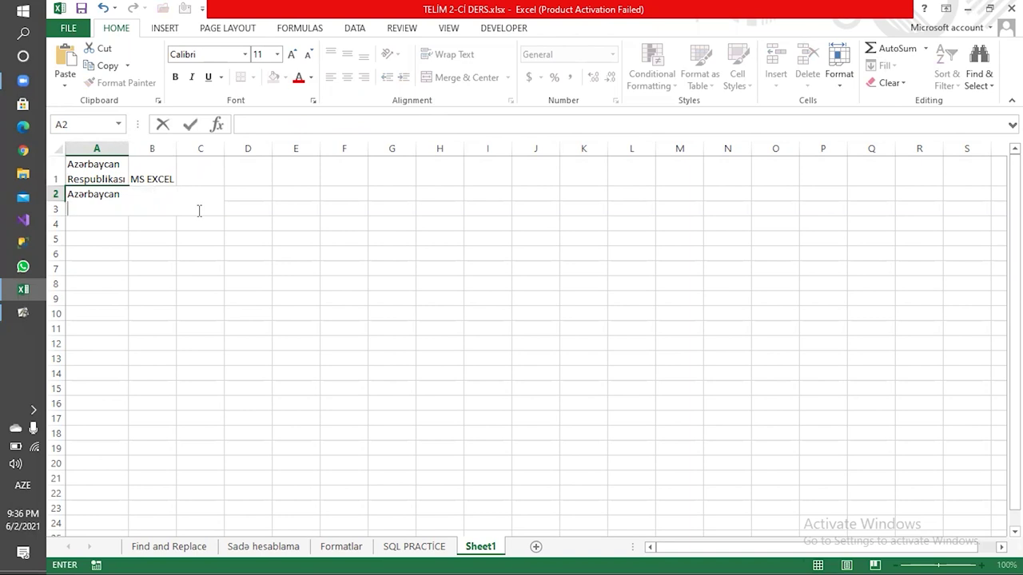
text(Respublikası)
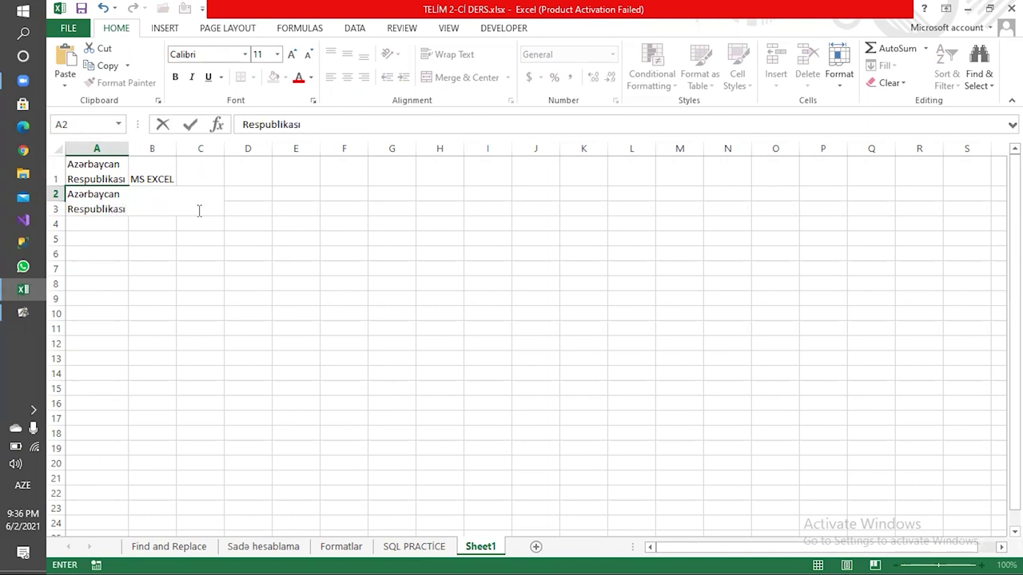
key(Return)
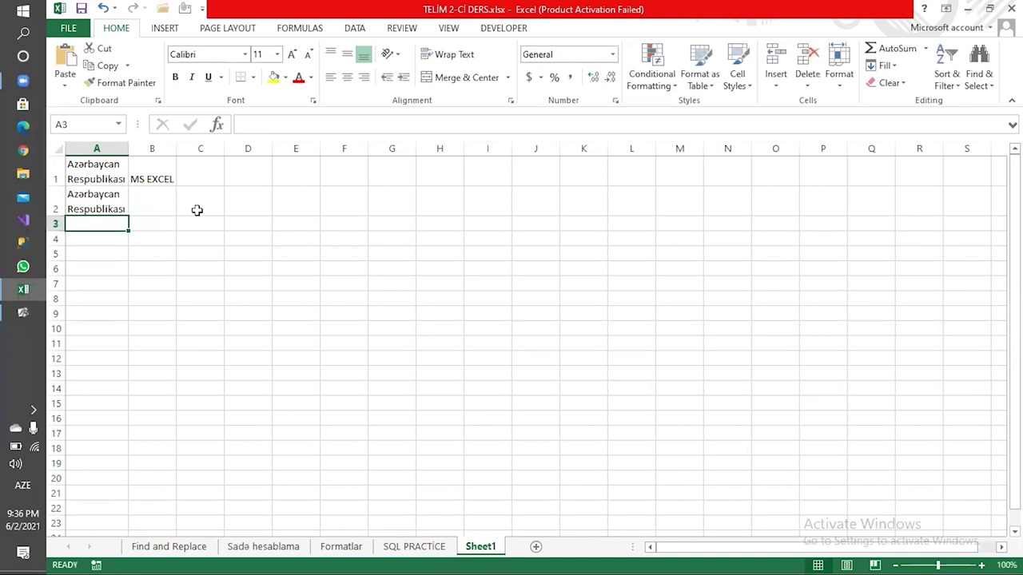
Step: Compare A1's wrapped text with A2's manual line break, then move to A3
click(120, 164)
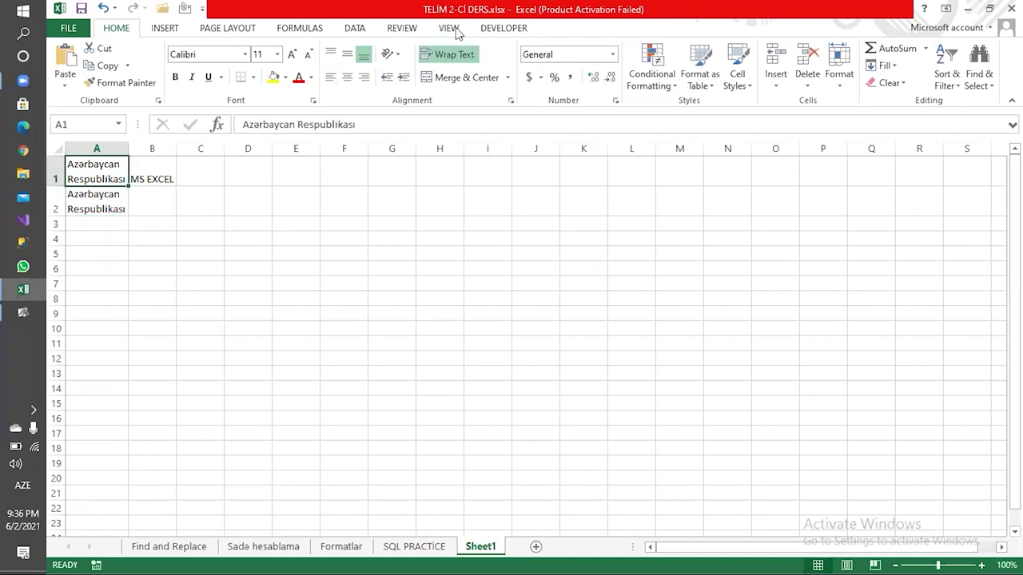
click(77, 195)
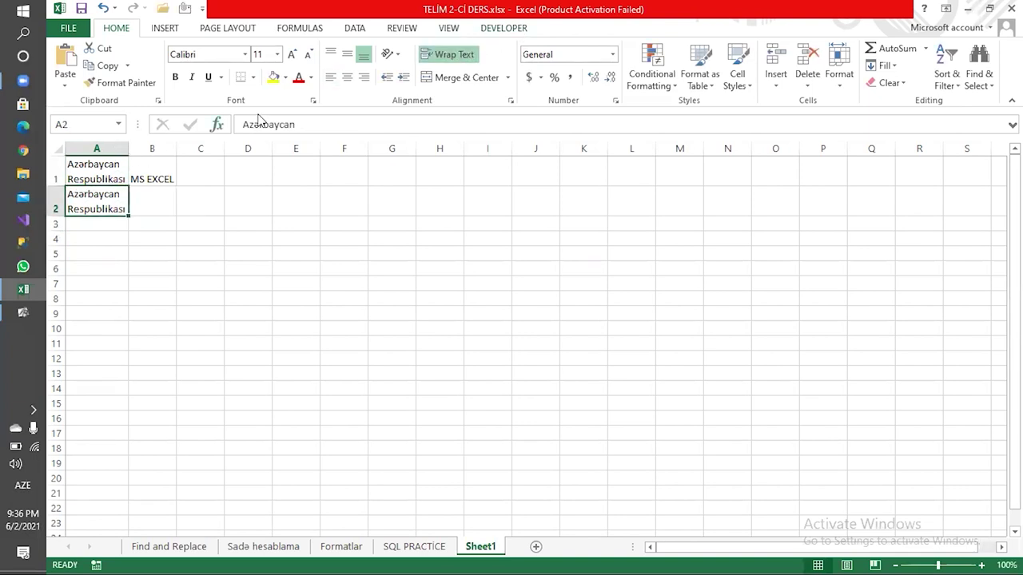
click(104, 224)
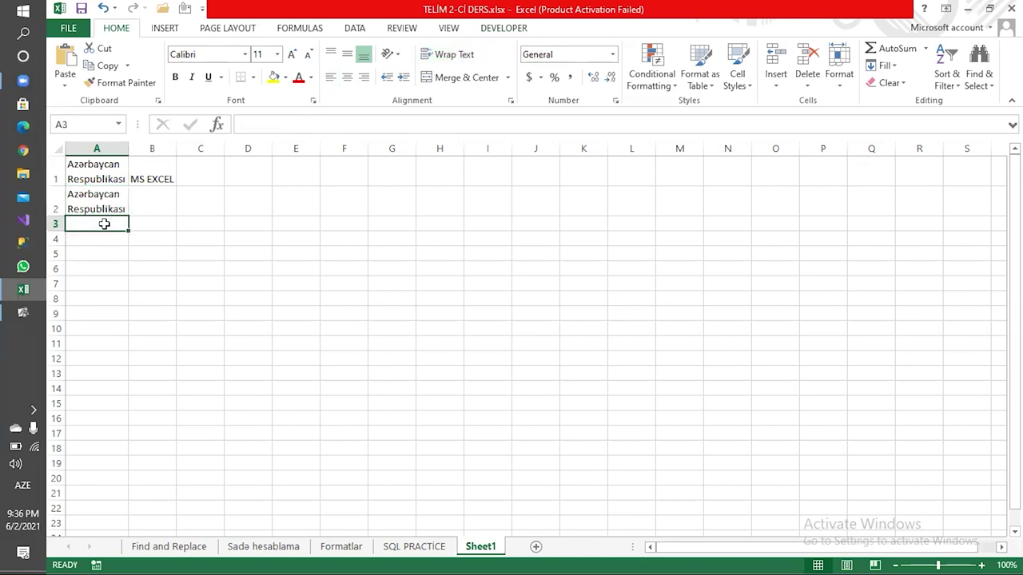
Step: Enter alt+enter in A3 and Azərbaycan in A4
text(alt+enter)
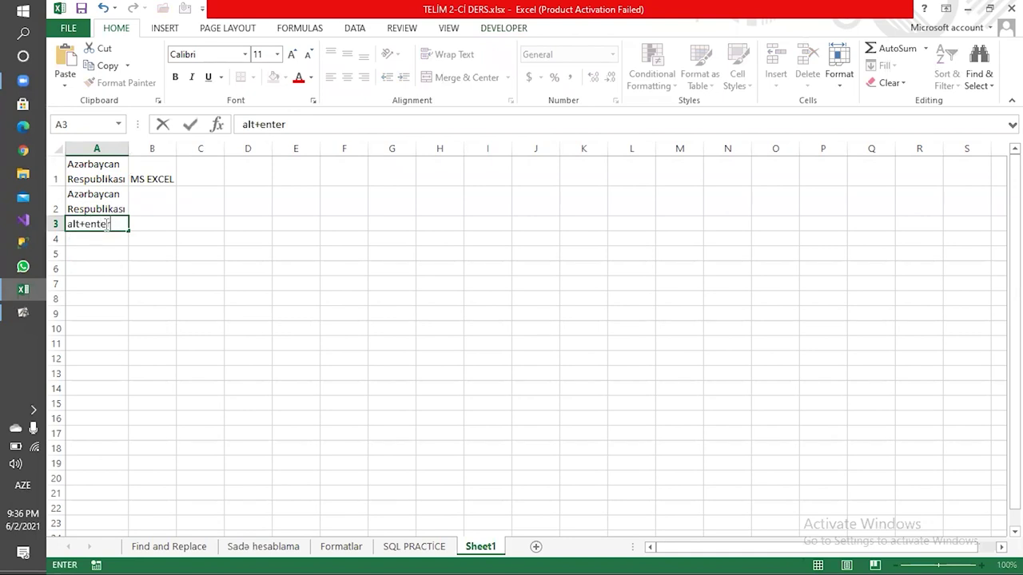
key(Return)
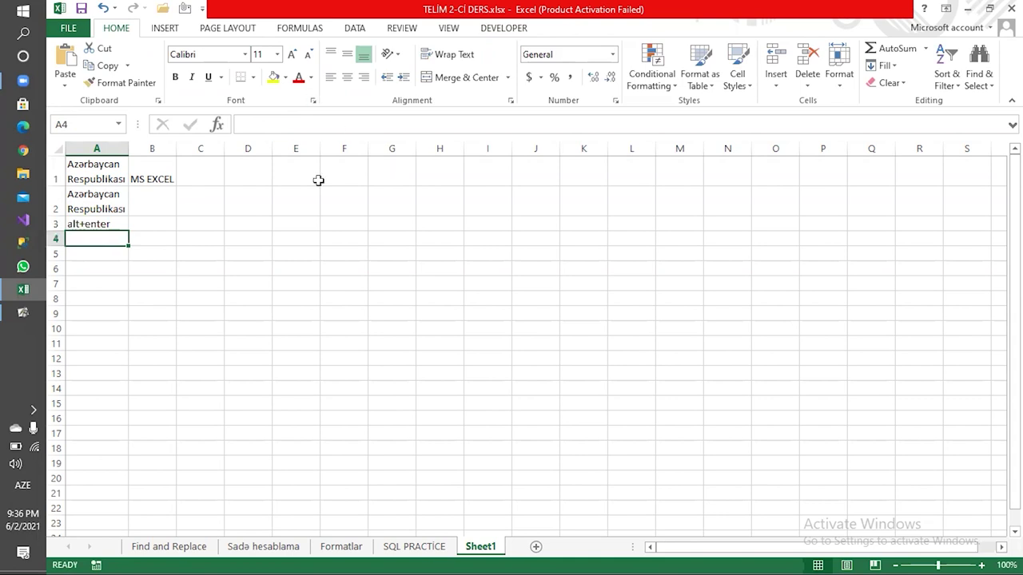
click(110, 201)
click(110, 229)
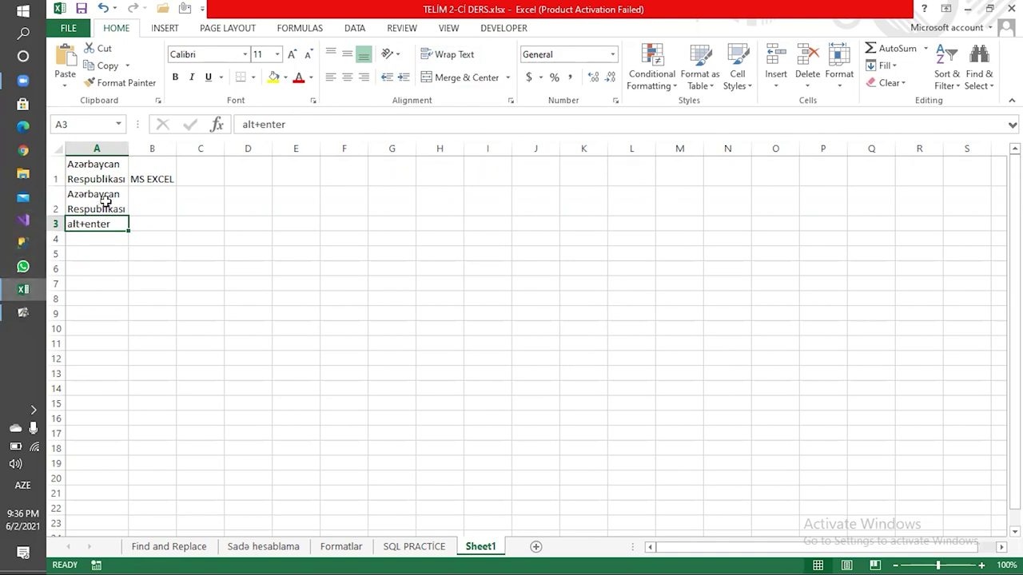
click(102, 239)
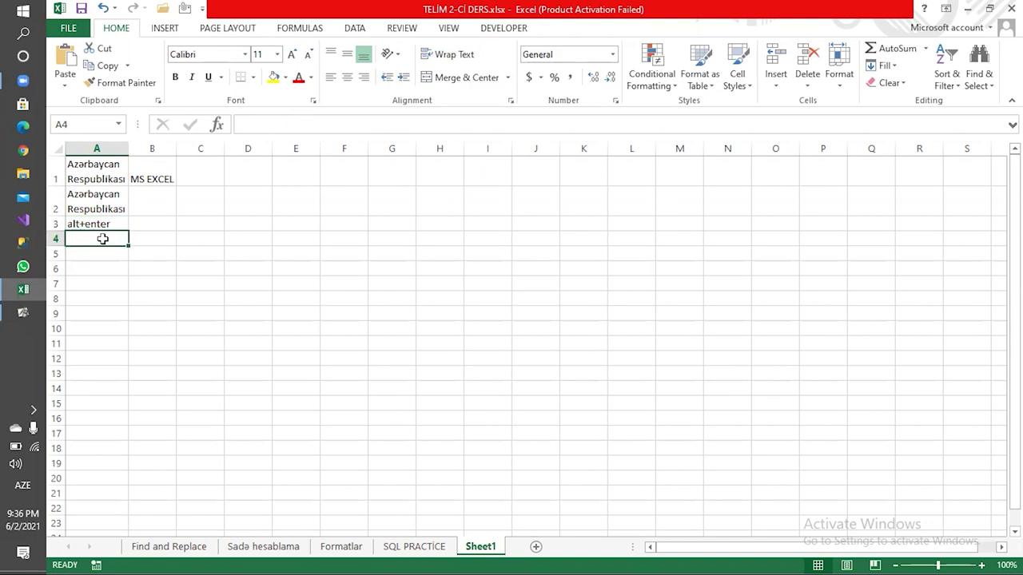
text(Azər)
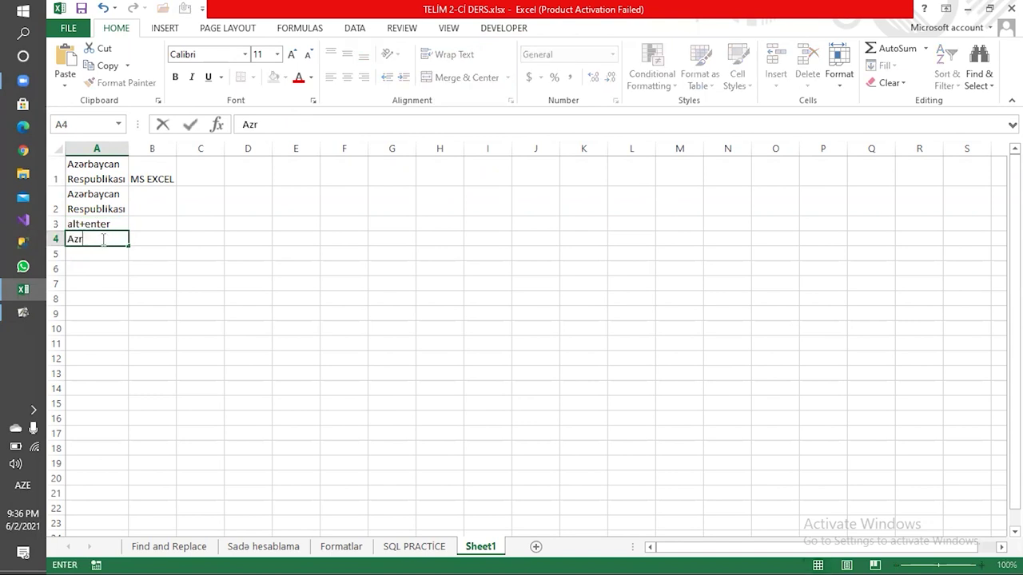
text(baycan)
key(Return)
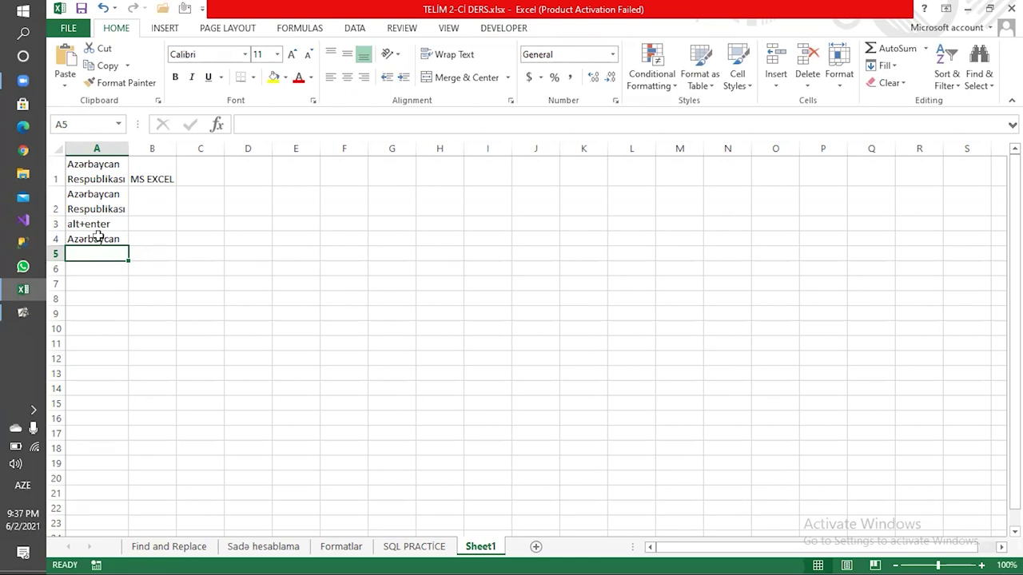
Step: Make the alt+enter note in A3 bold
click(96, 239)
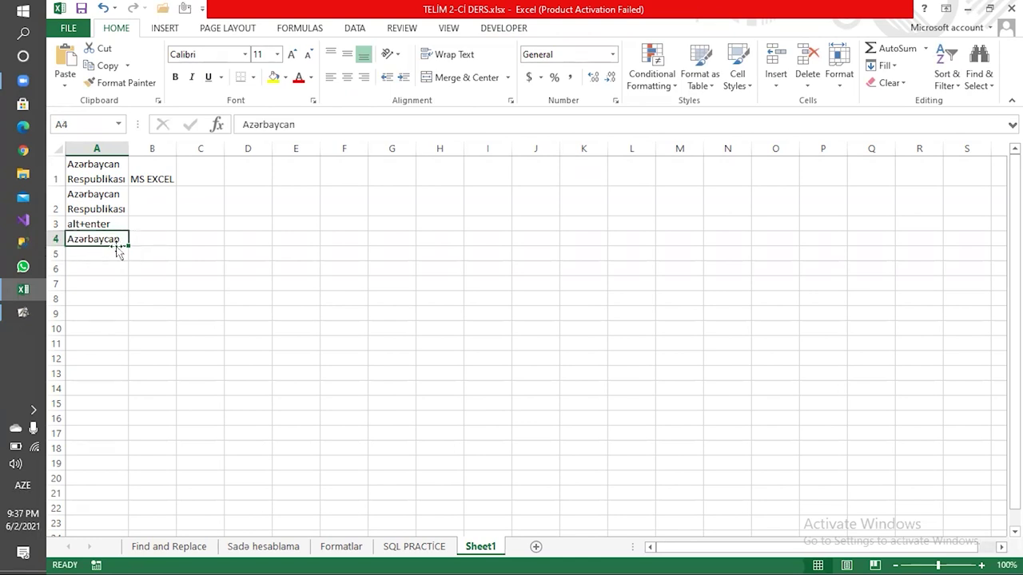
click(91, 224)
click(176, 78)
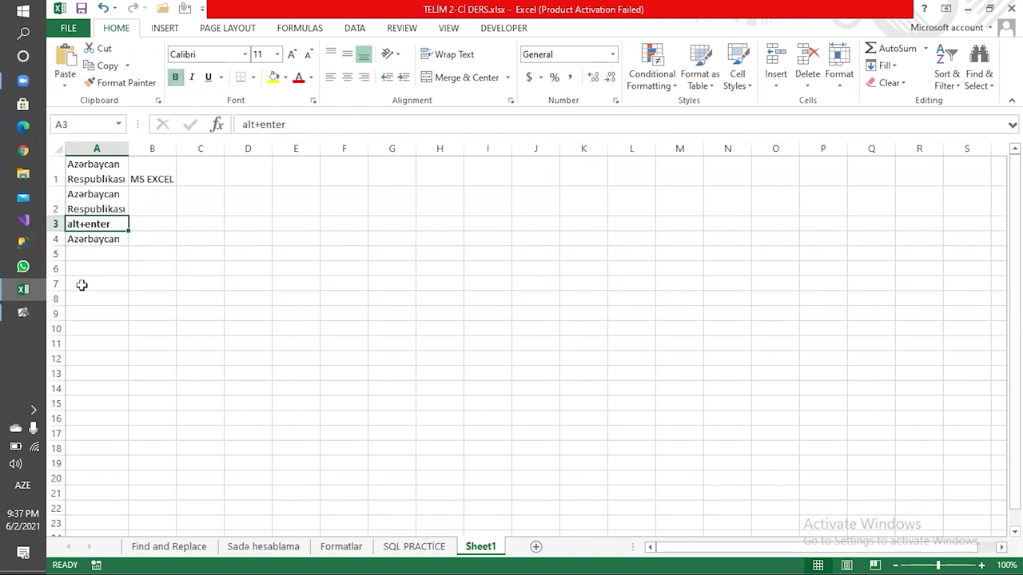
click(148, 231)
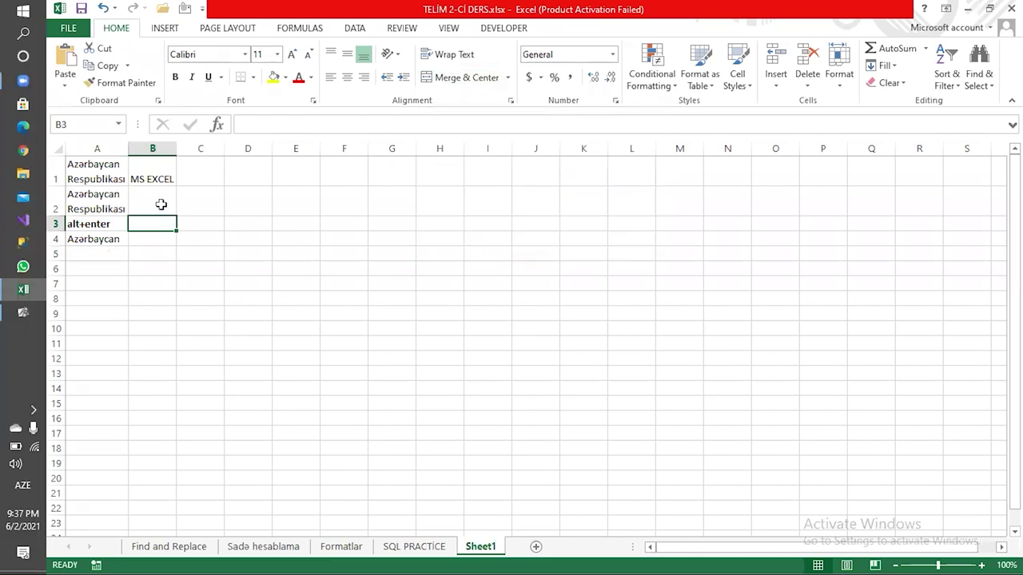
Step: Select cells A1 through G1 across row 1, starting from MS EXCEL in B1
click(169, 179)
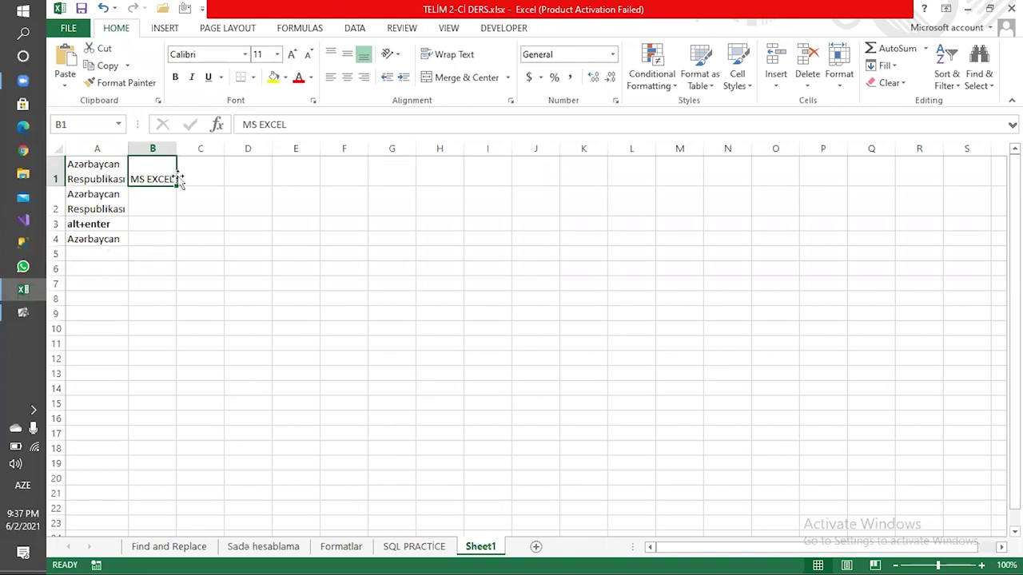
mouse_move(121, 163)
mouse_down()
mouse_move(378, 165)
mouse_move(366, 164)
mouse_up()
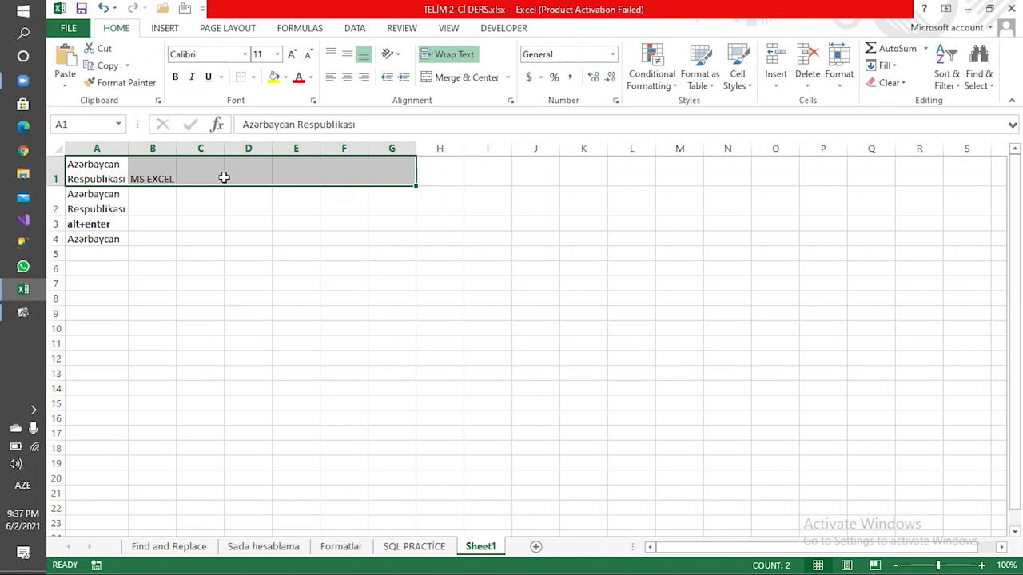
Step: Check row 1's Horizontal alignment in Format Cells, keep General, and close without changes
click(510, 100)
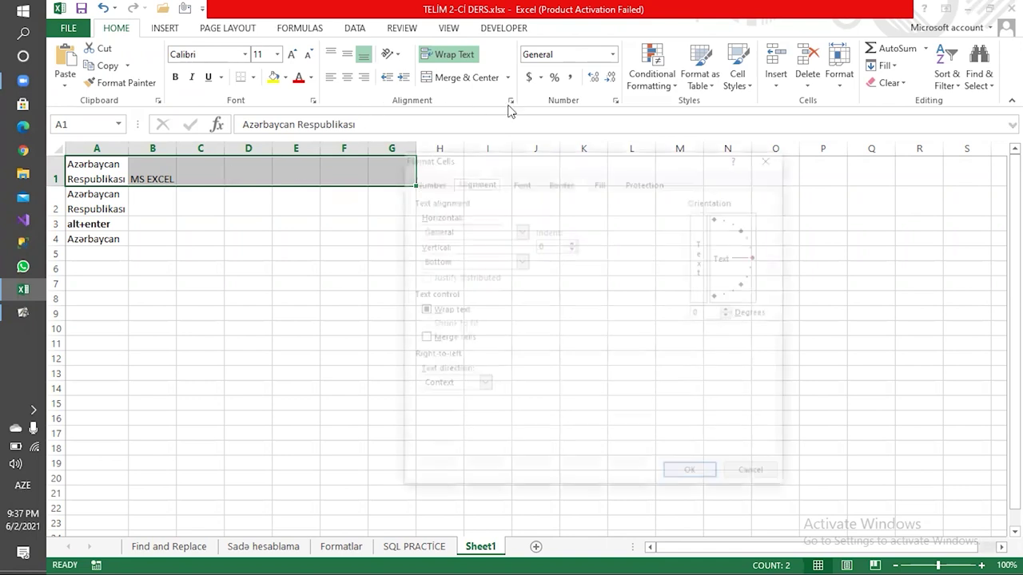
click(519, 230)
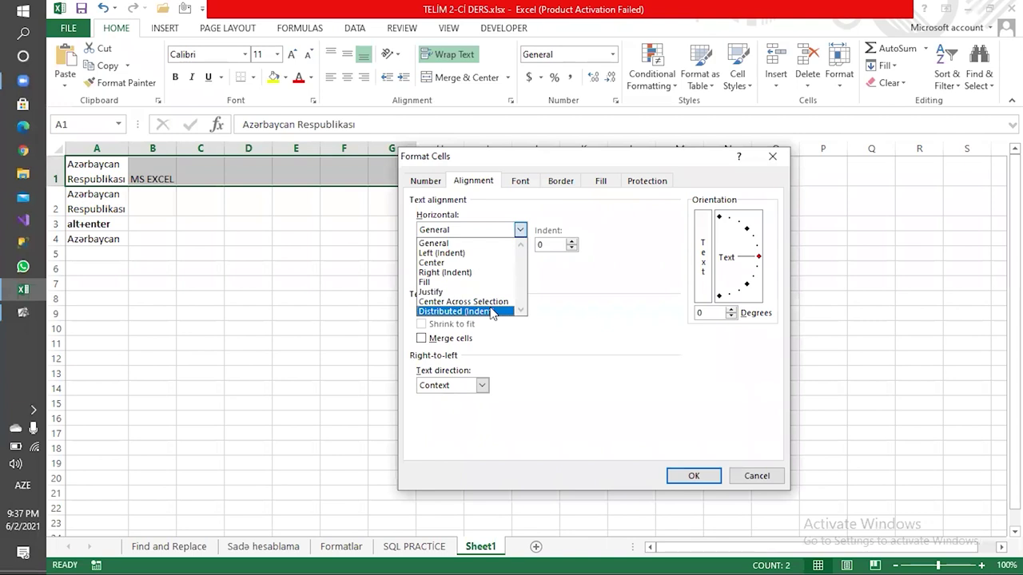
click(776, 158)
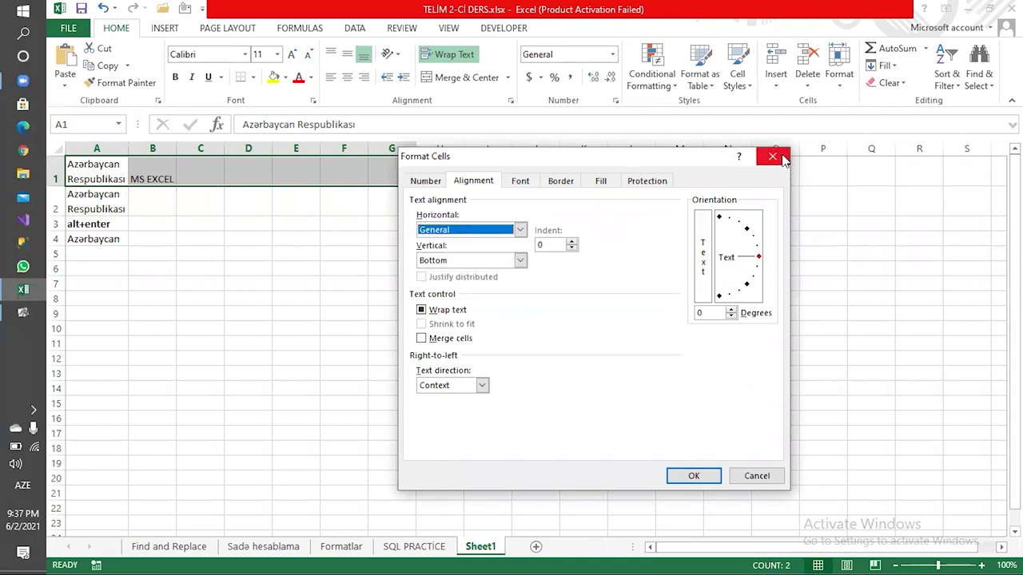
click(774, 157)
click(402, 199)
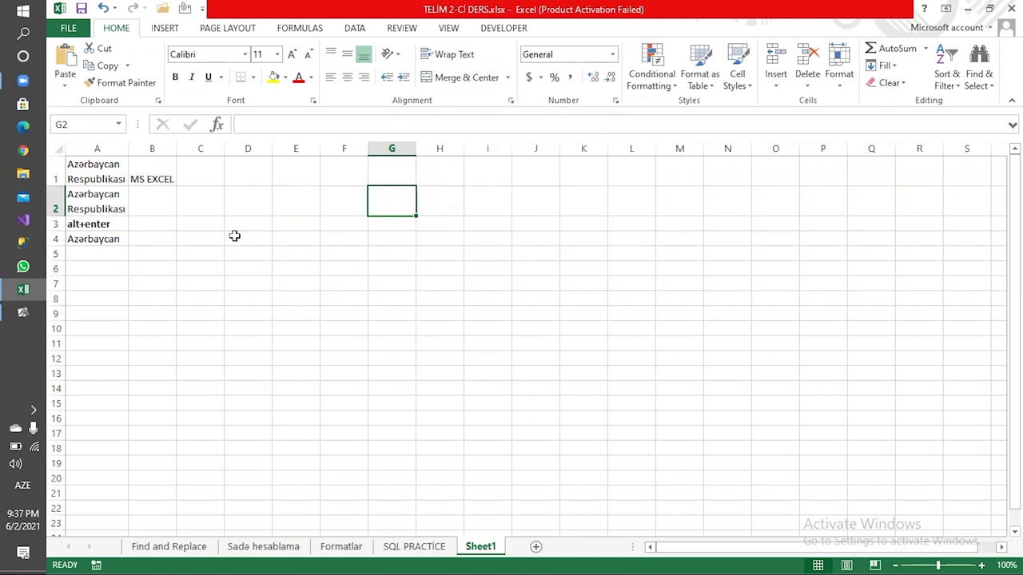
Step: Merge E3:J3 into one cell and enter the title SQL LESSON
drag(306, 229, 523, 229)
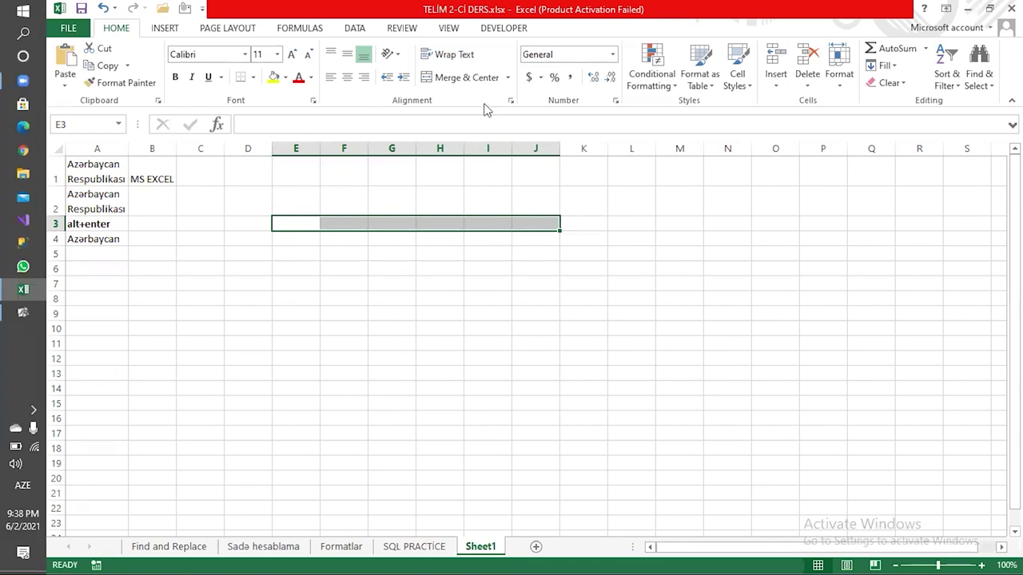
click(507, 78)
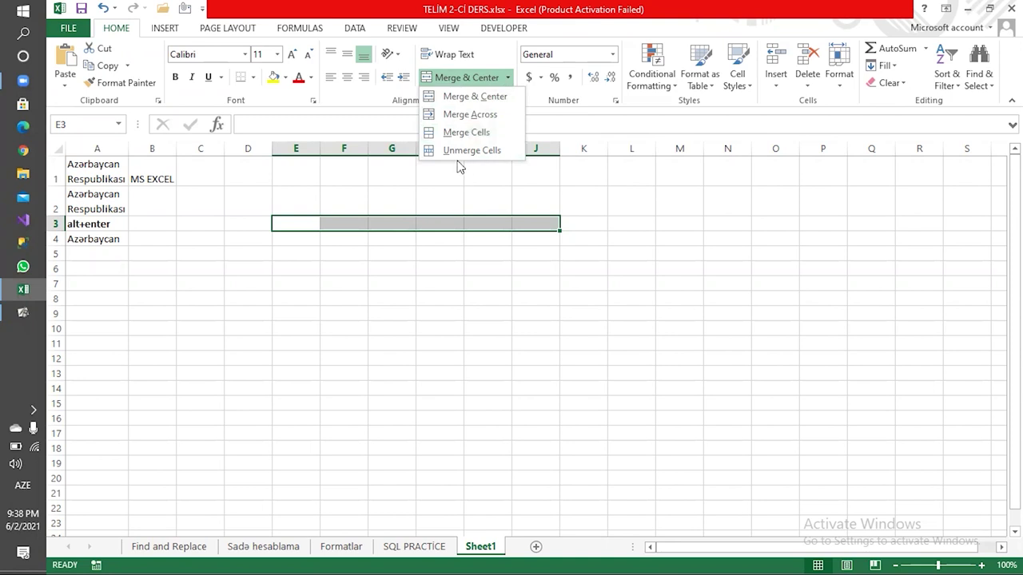
click(474, 96)
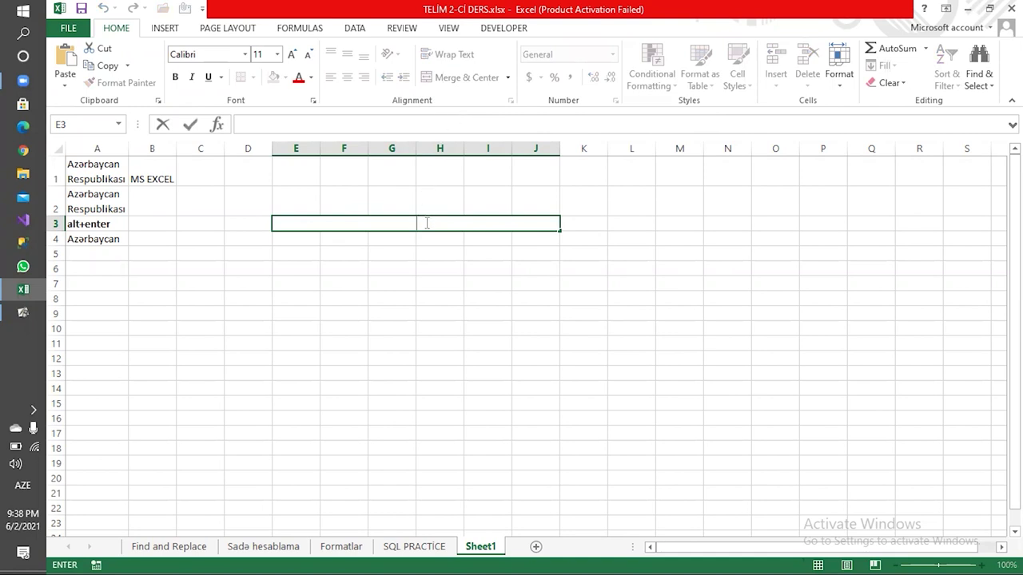
text(SQL L)
text(ESSON)
key(Return)
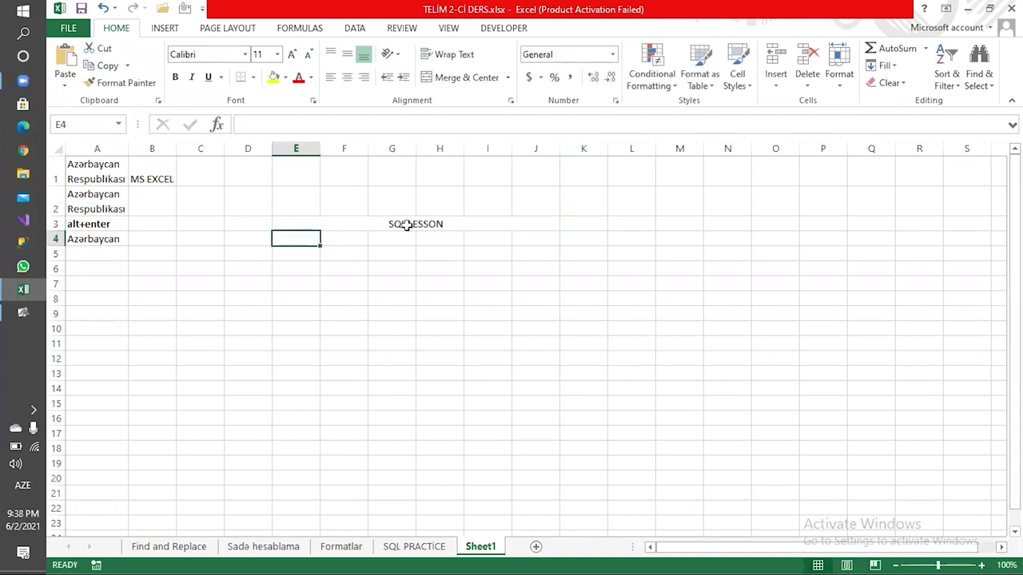
Step: Apply Merge Across to E5:J11 so columns E–J merge within each row
drag(302, 255, 525, 254)
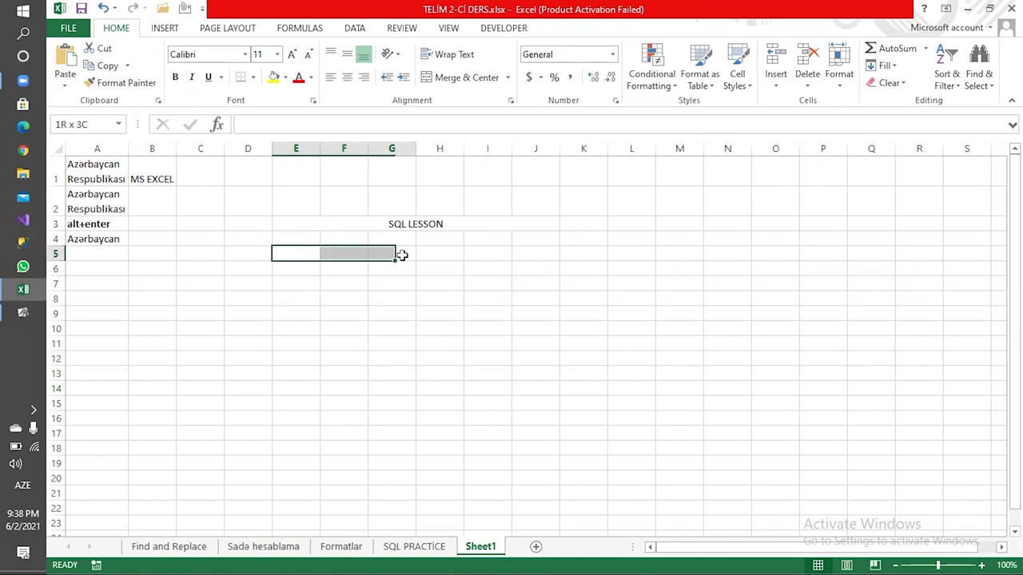
click(508, 77)
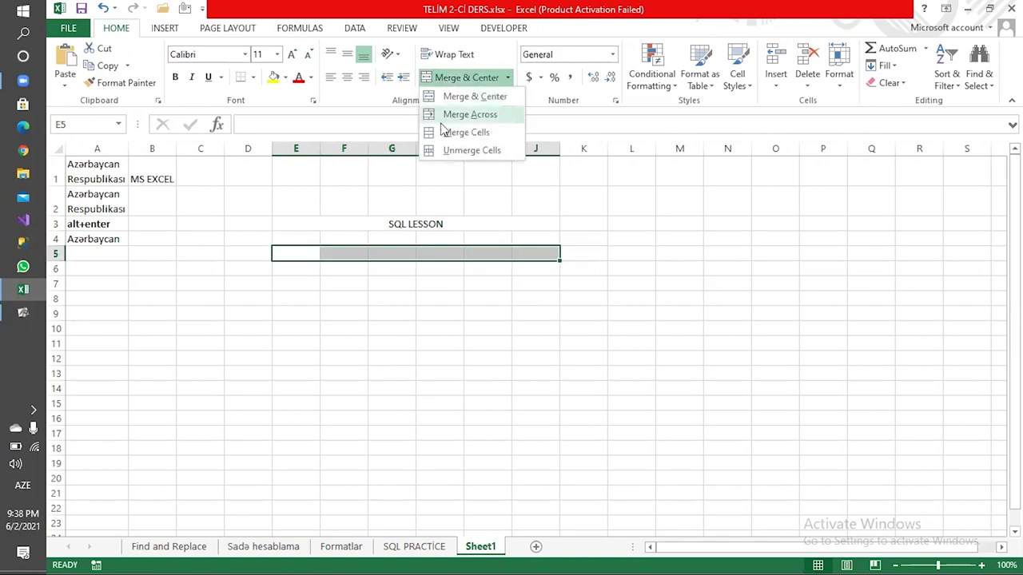
click(682, 242)
drag(301, 256, 541, 336)
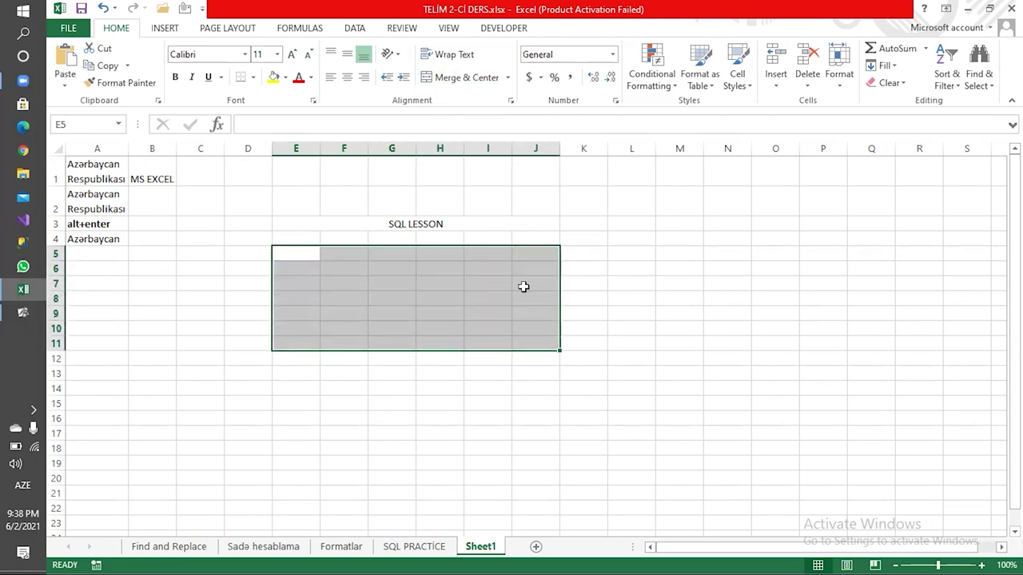
click(508, 77)
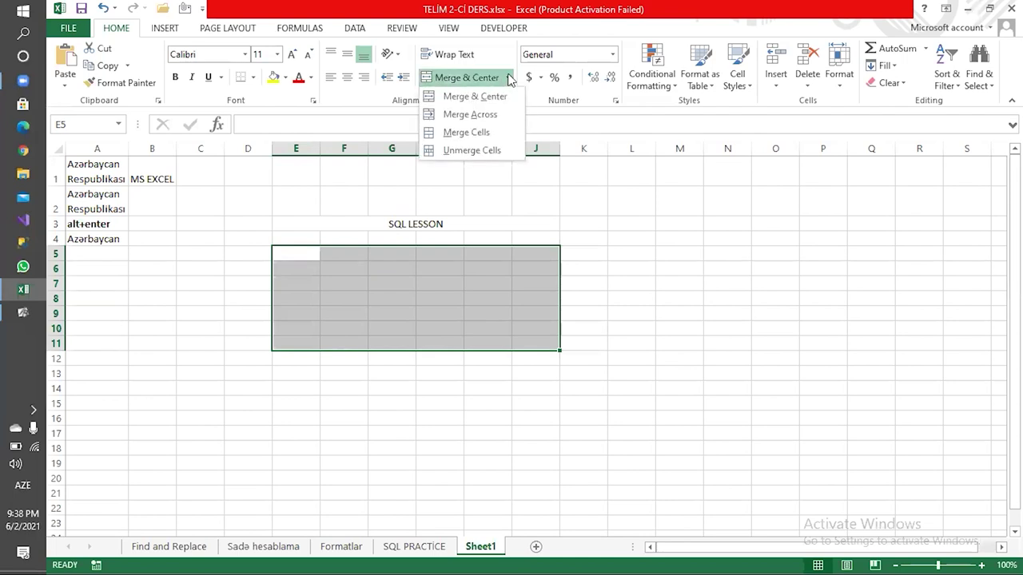
click(490, 118)
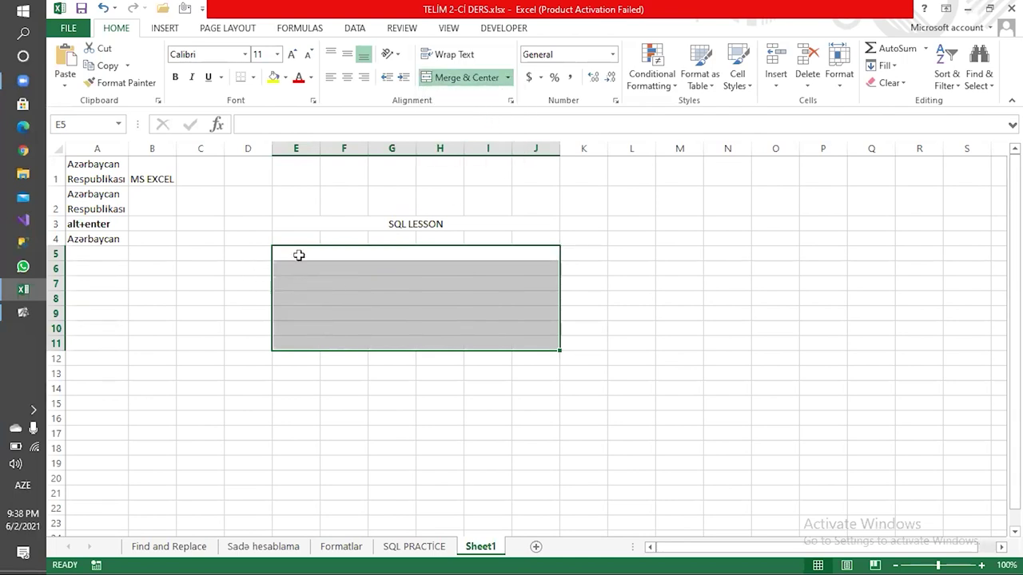
Step: Click through the merged cells in rows 5 to 11 to confirm each row merged
click(426, 254)
key(Down)
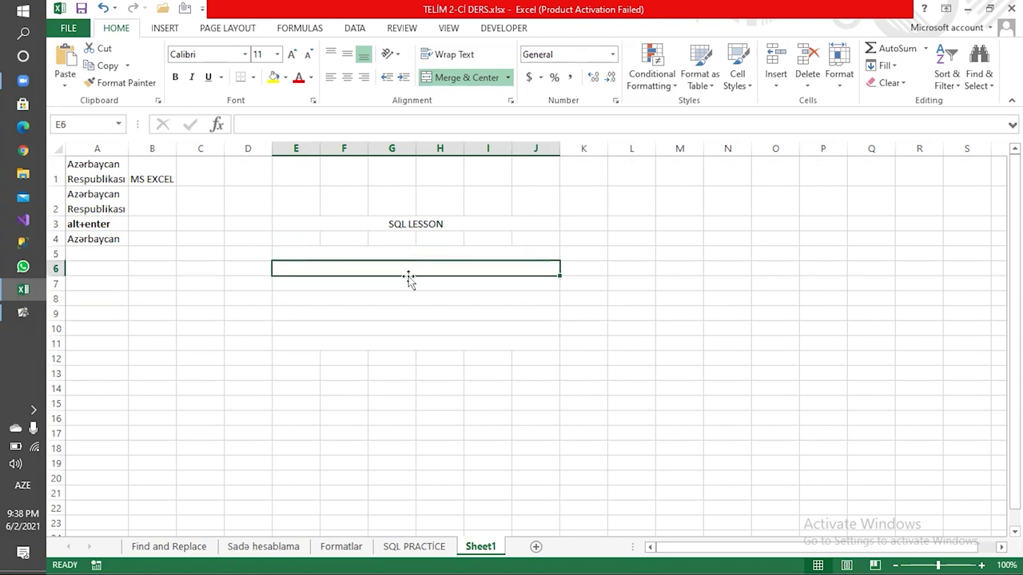
key(Down)
key(Down)
click(403, 260)
click(404, 269)
click(402, 285)
click(399, 302)
click(384, 323)
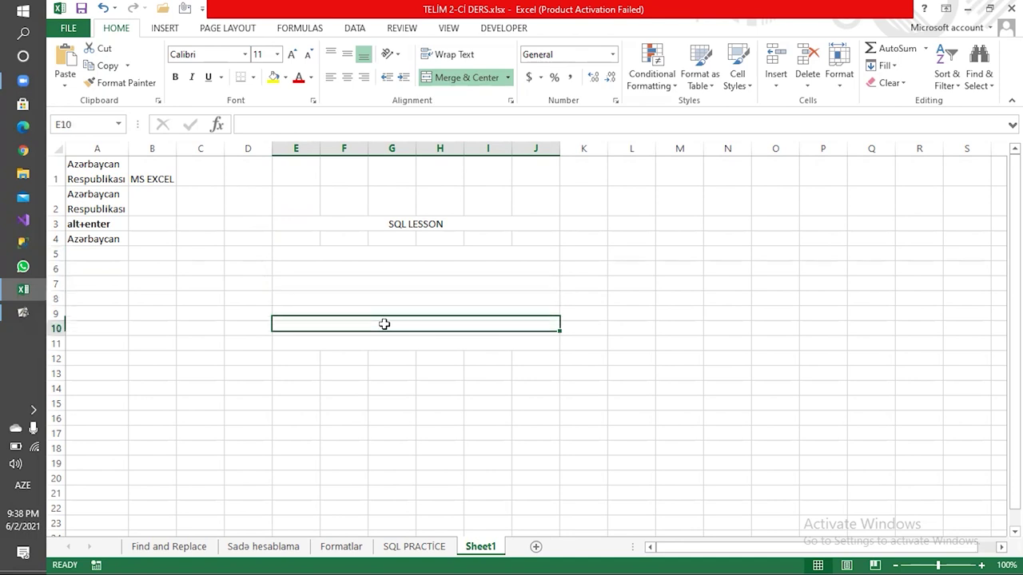
click(381, 340)
click(375, 317)
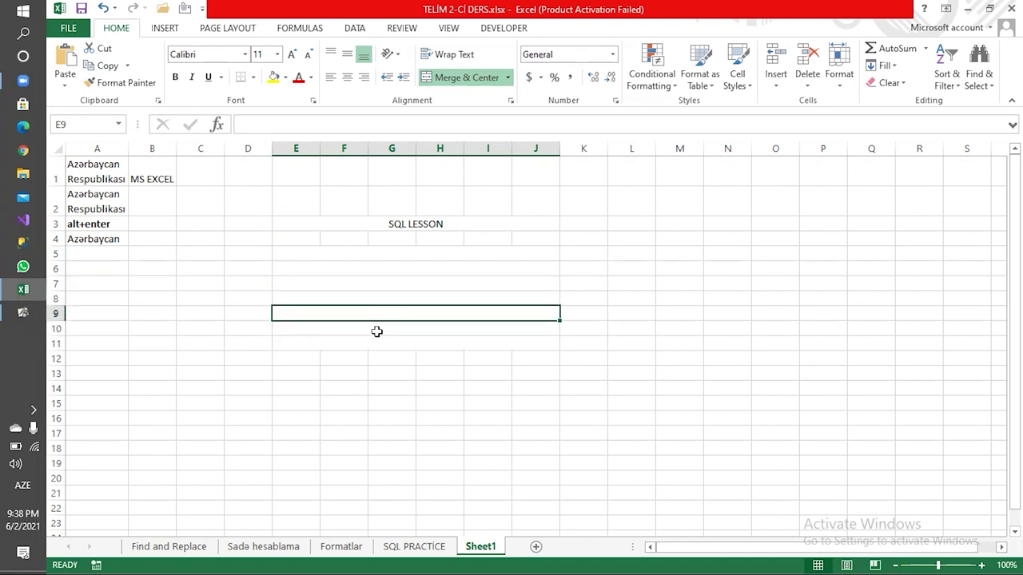
click(365, 256)
click(365, 284)
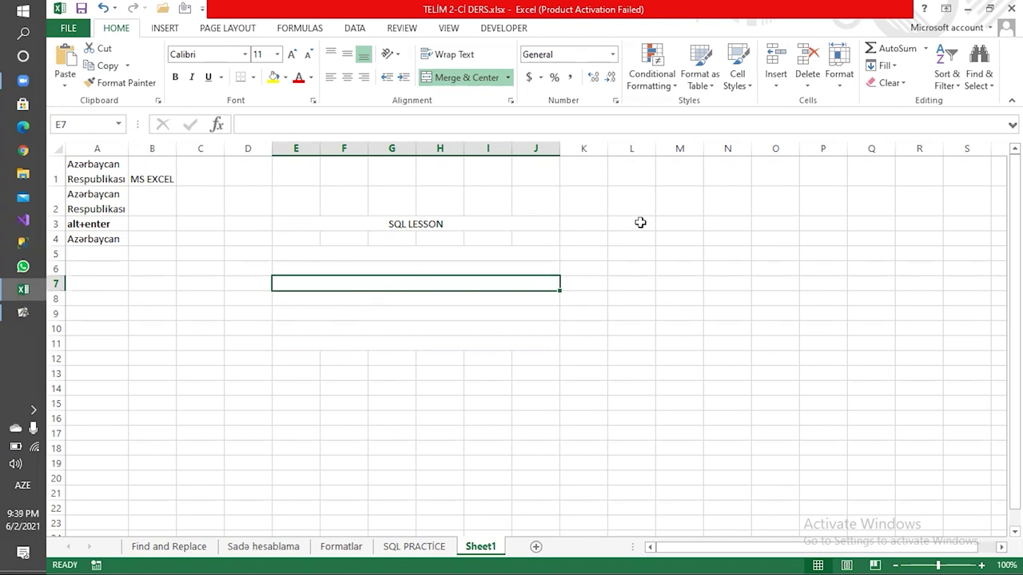
Step: Merge and center the L3:P8 block into a single cell
drag(640, 223, 810, 296)
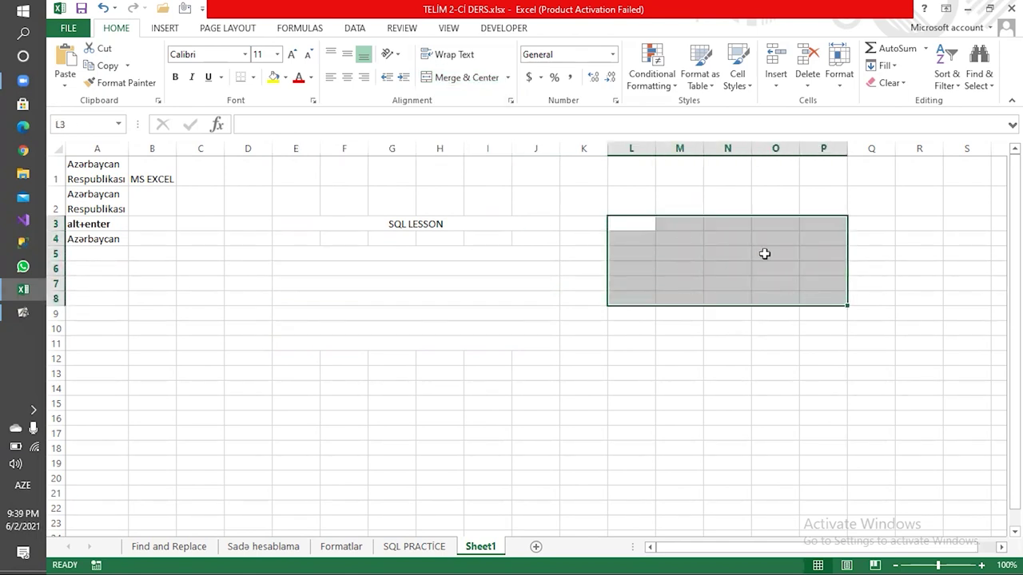
click(508, 78)
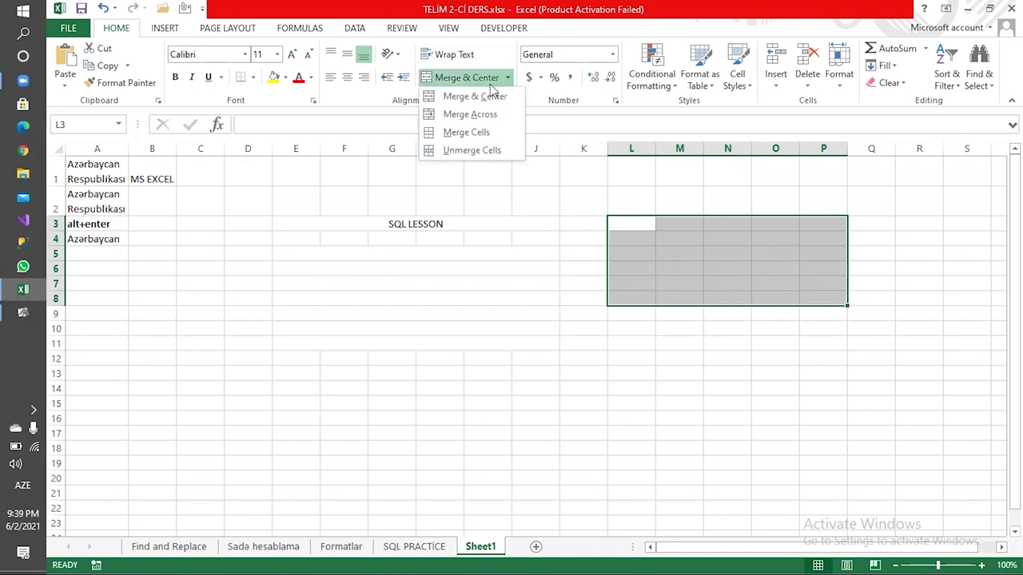
click(471, 96)
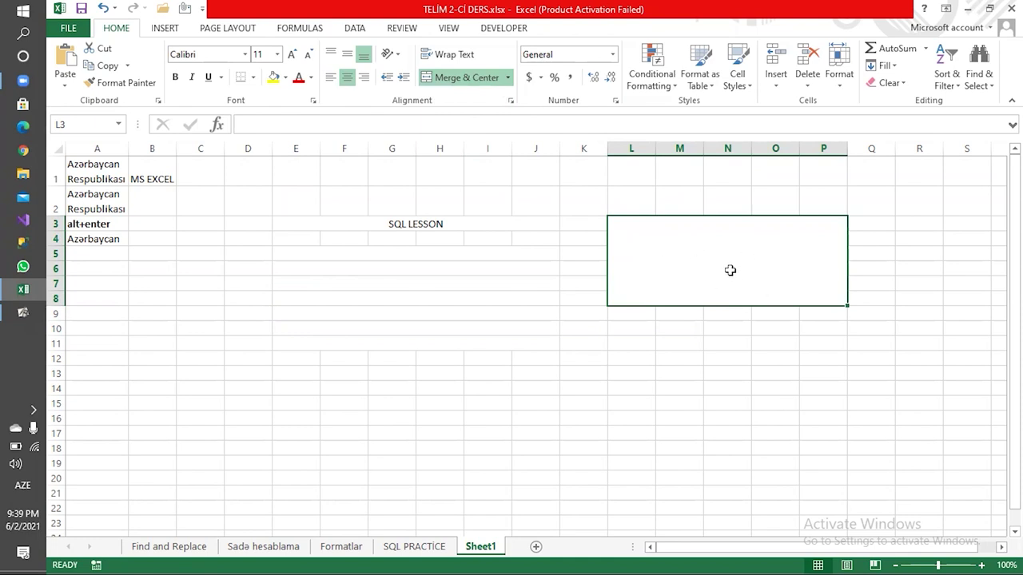
Step: Check the merged E–J cells in rows 5, 6, 8 and 10
click(464, 253)
click(454, 270)
click(429, 301)
click(414, 328)
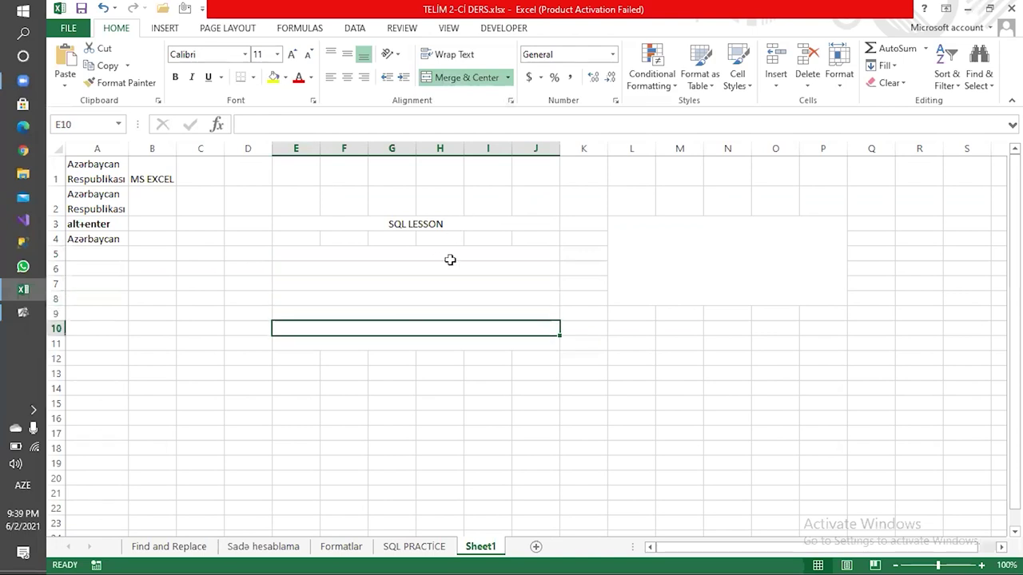
click(508, 78)
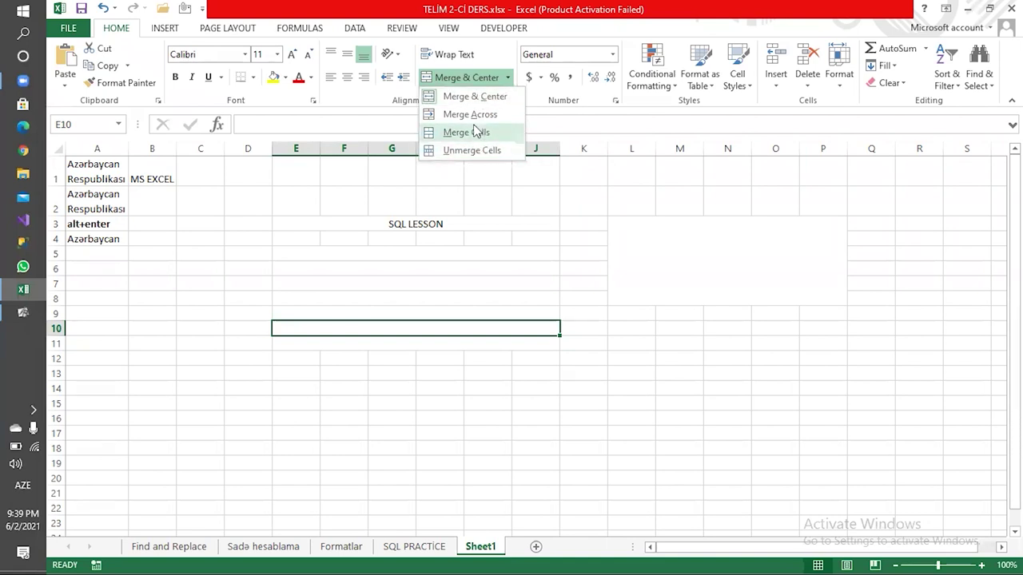
Step: Merge the block E14:J19 into one cell with Merge Cells
click(255, 386)
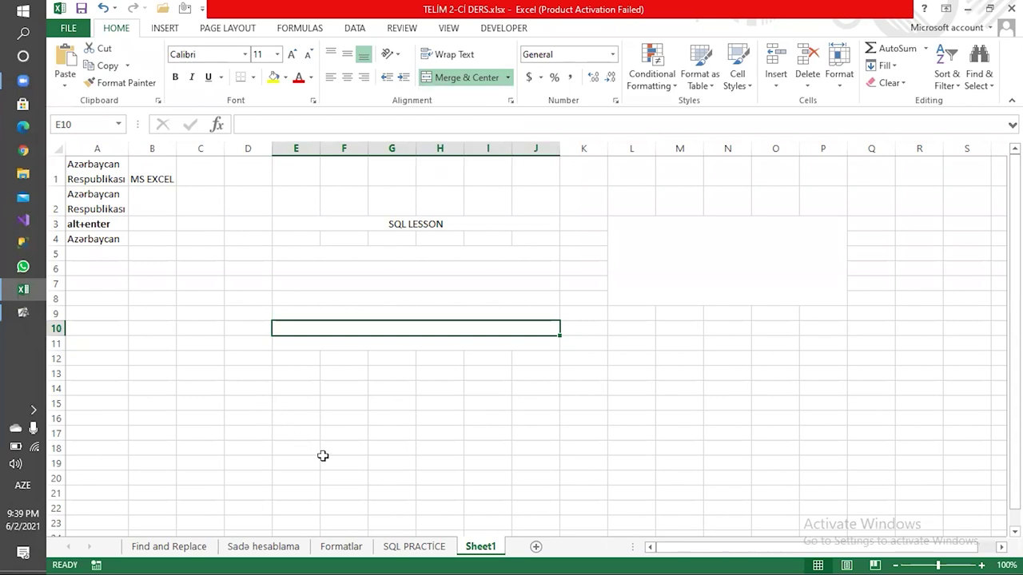
drag(312, 389, 525, 466)
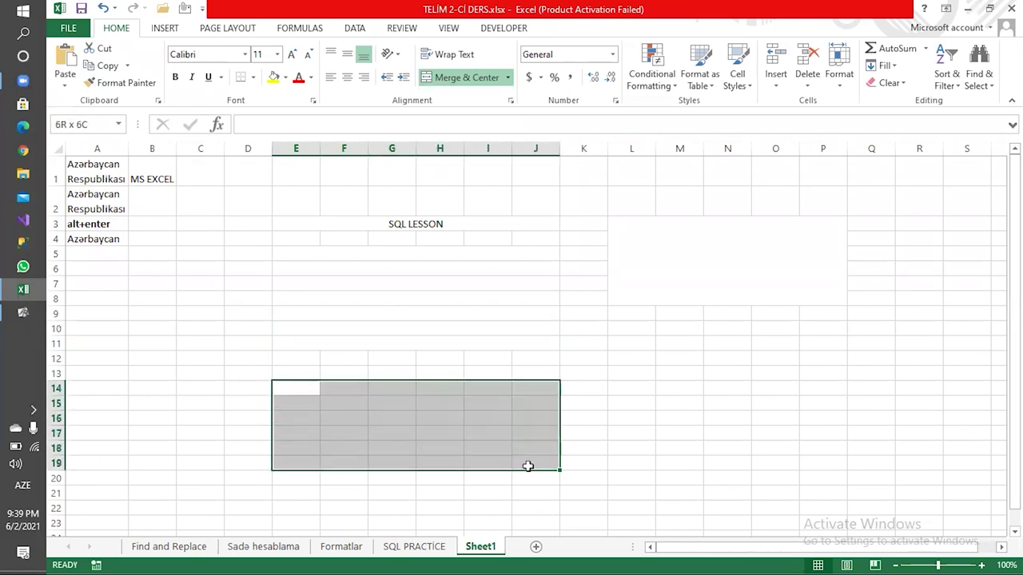
click(508, 78)
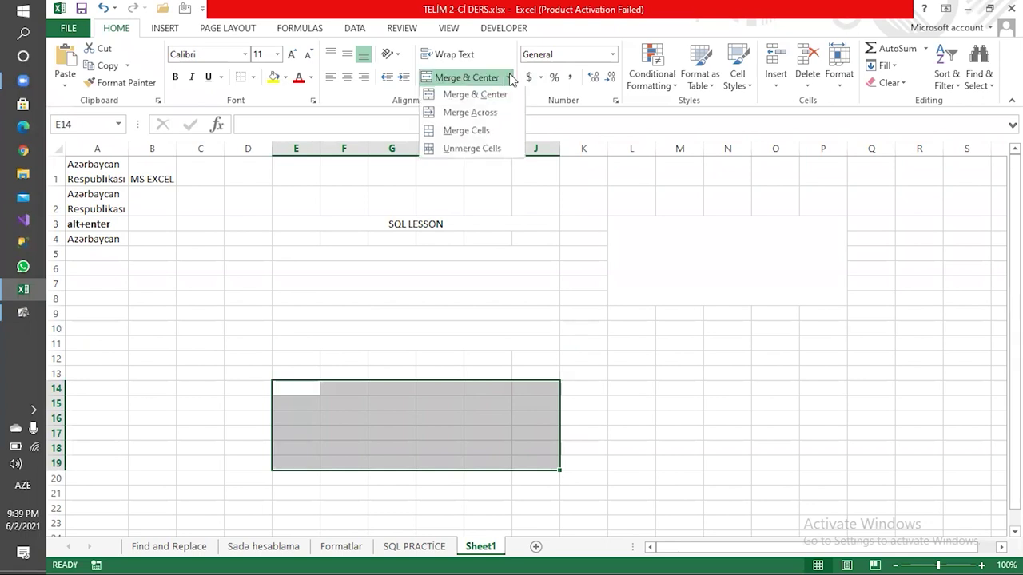
click(483, 133)
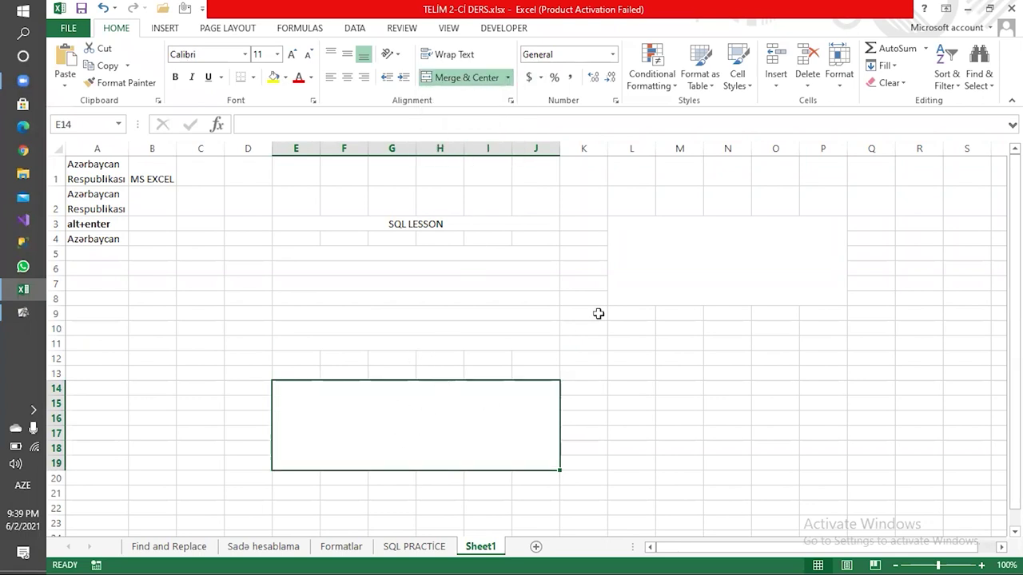
Step: Inspect the merged L3:P8 and E14:J19 blocks, then unmerge L3:P8 into separate cells
click(630, 282)
click(487, 409)
click(664, 278)
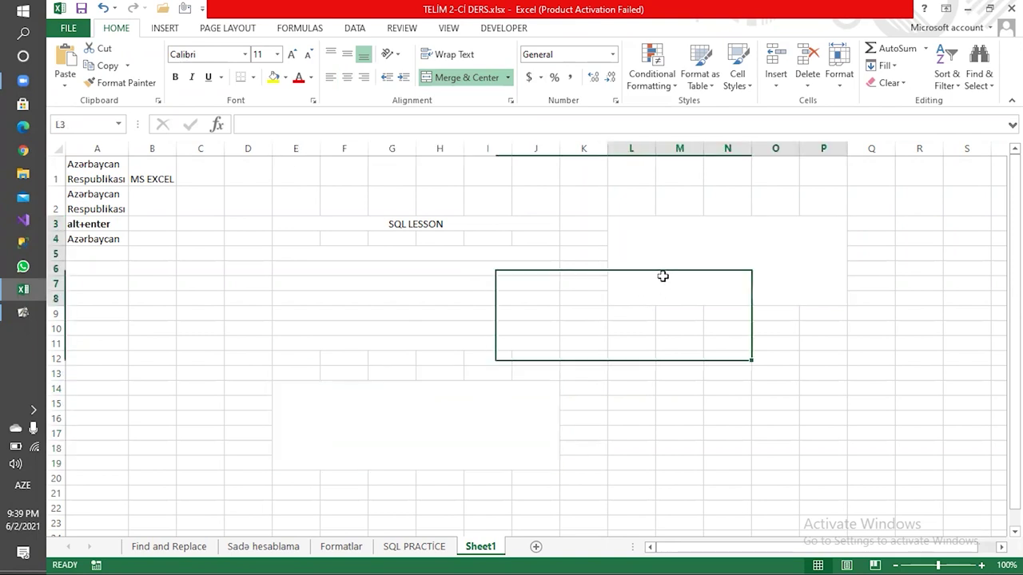
double_click(681, 254)
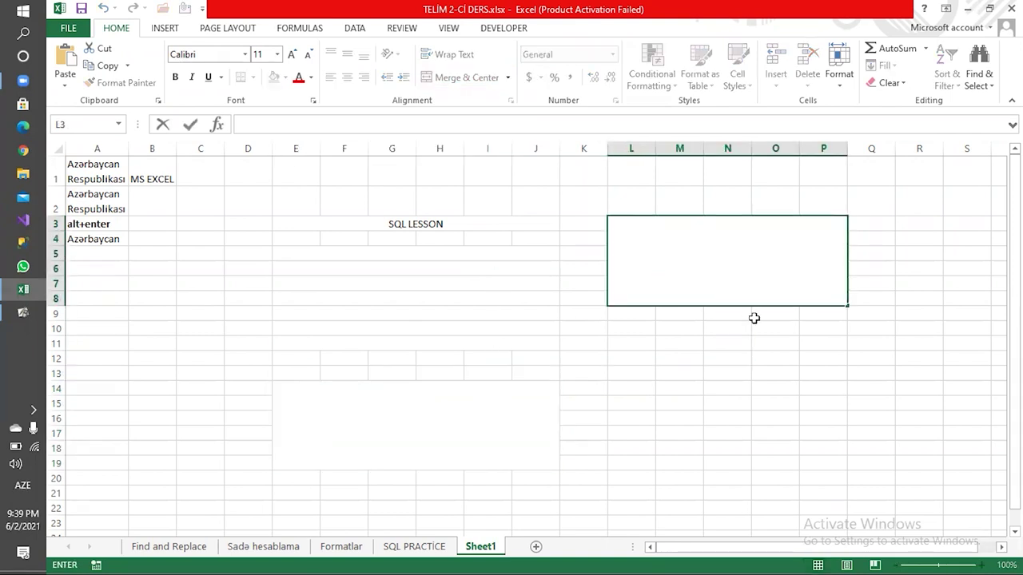
double_click(509, 402)
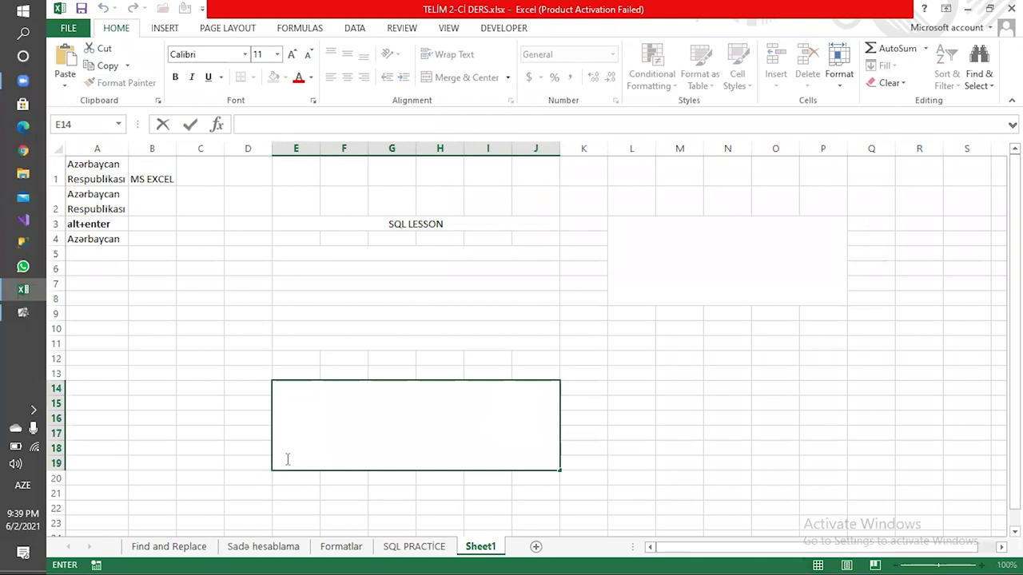
click(743, 250)
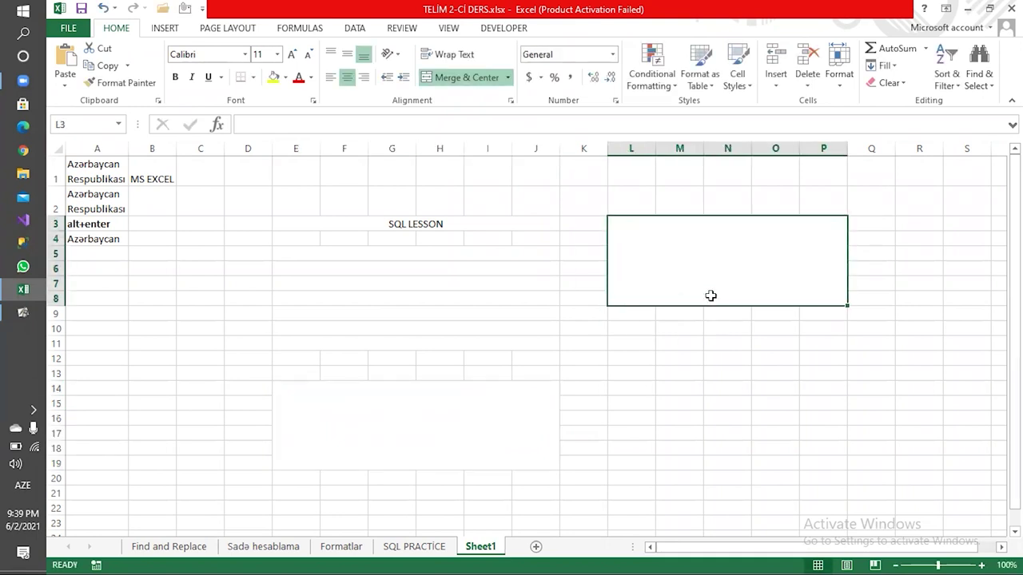
click(477, 394)
click(647, 274)
click(507, 78)
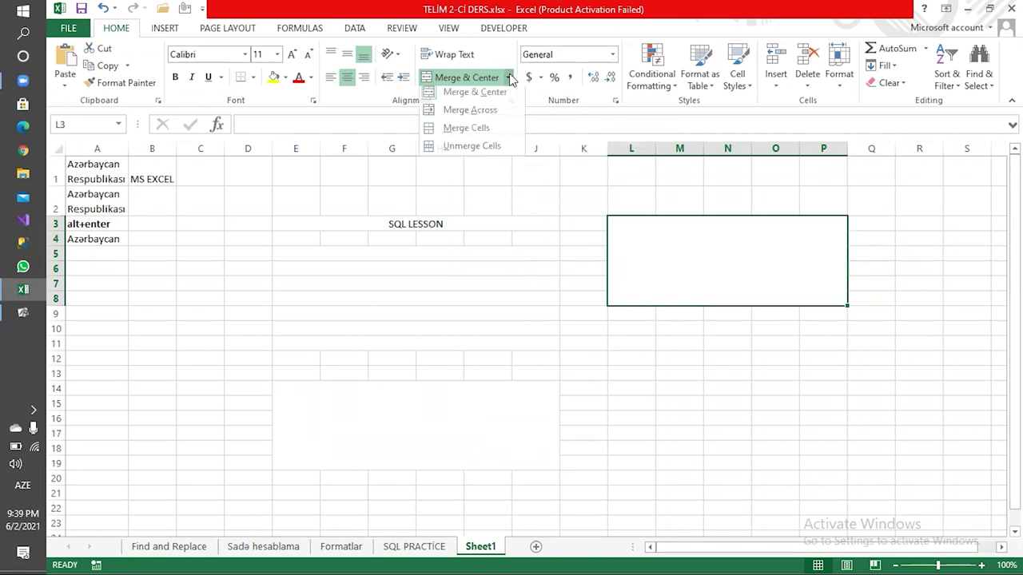
click(472, 150)
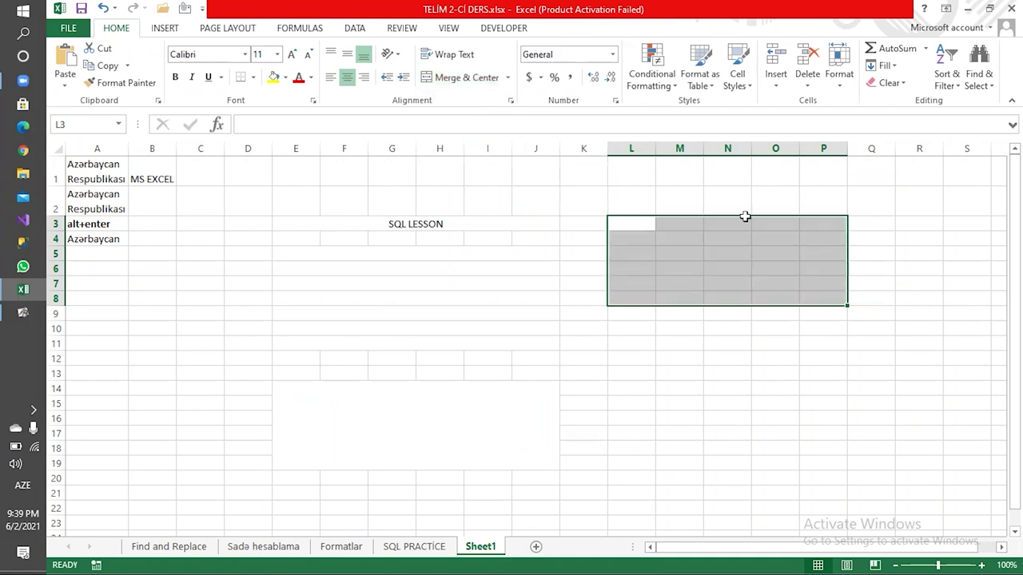
Step: Unmerge E14:J19 and the row-merged E5:J11 block
click(495, 427)
click(507, 78)
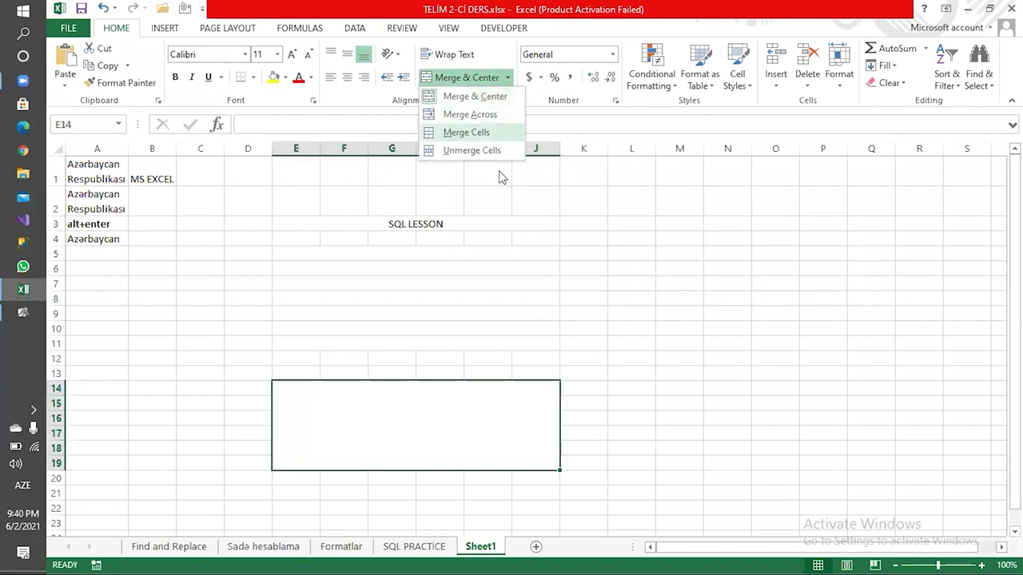
click(502, 150)
drag(403, 253, 404, 345)
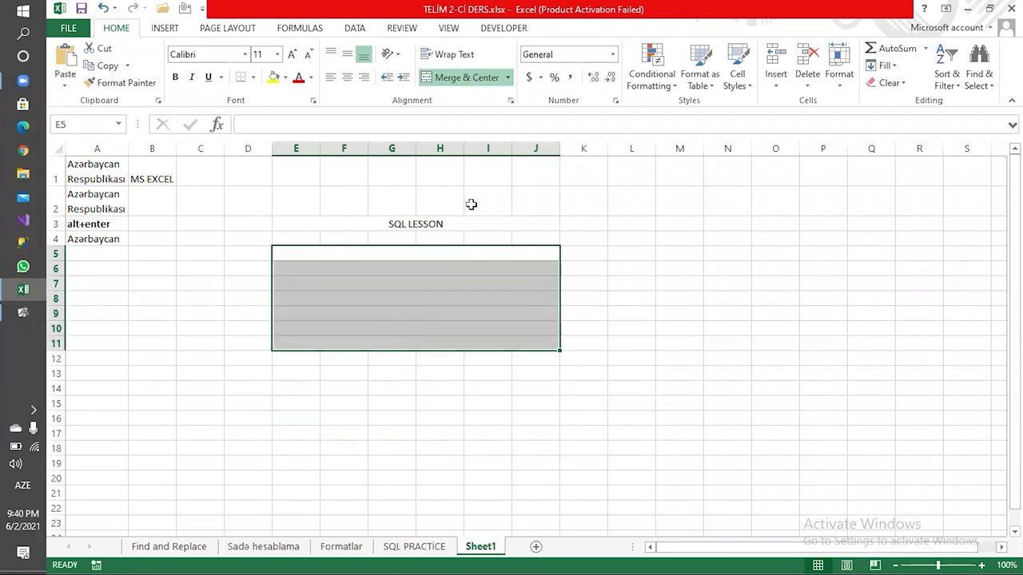
click(507, 78)
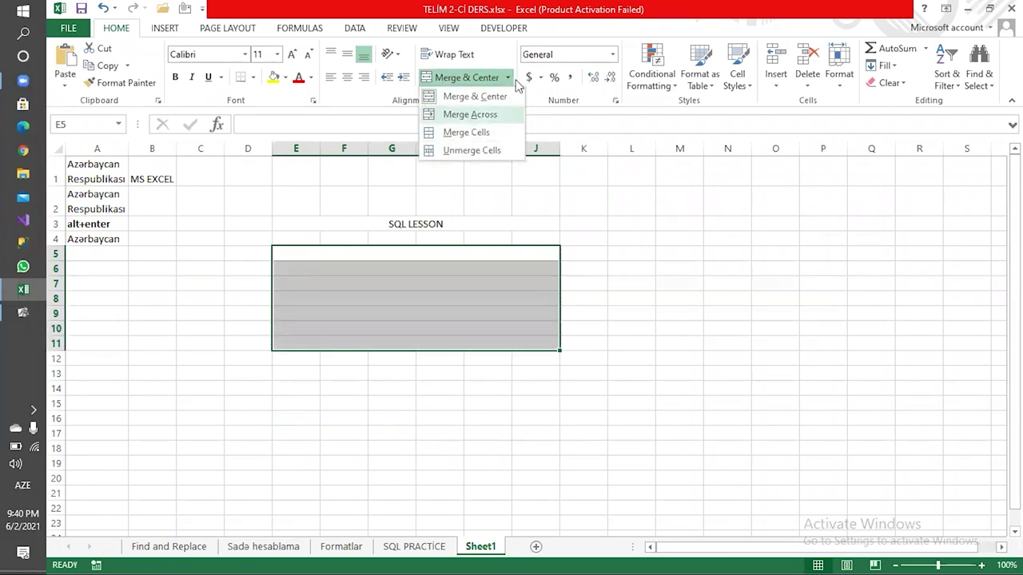
click(526, 107)
click(463, 77)
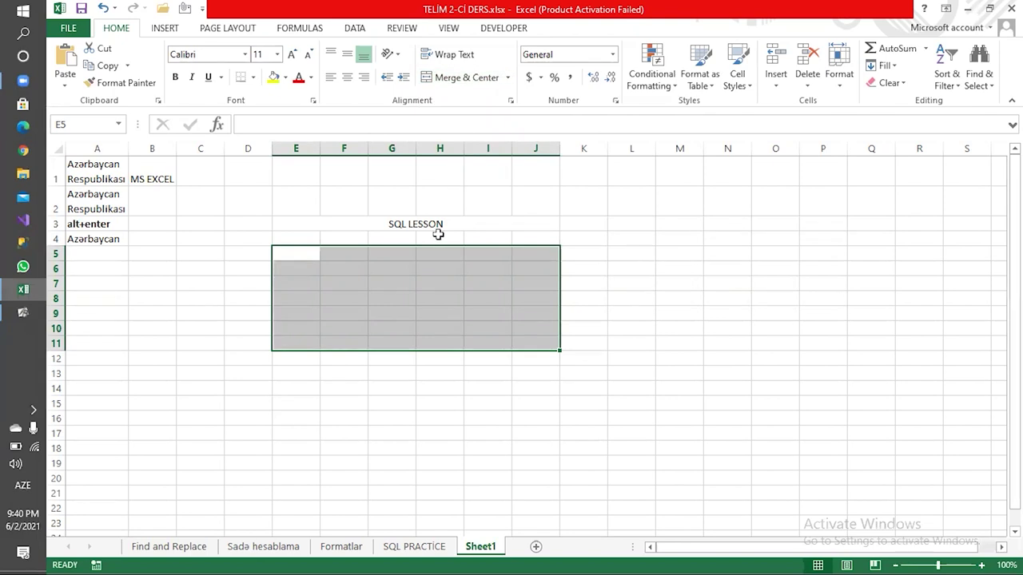
Step: Unmerge the SQL LESSON heading so it sits left-aligned in E3, then select O6
click(438, 230)
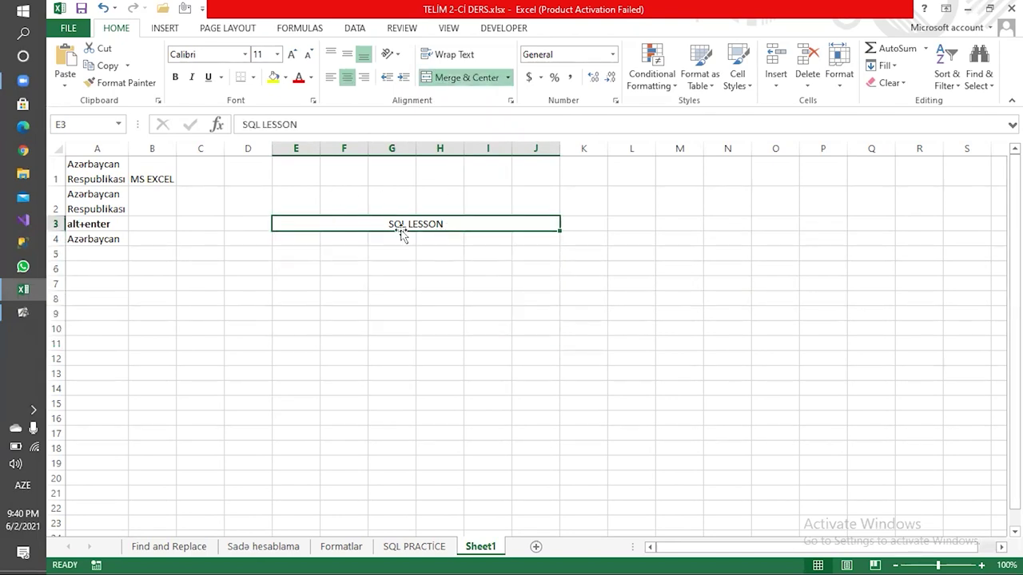
click(485, 81)
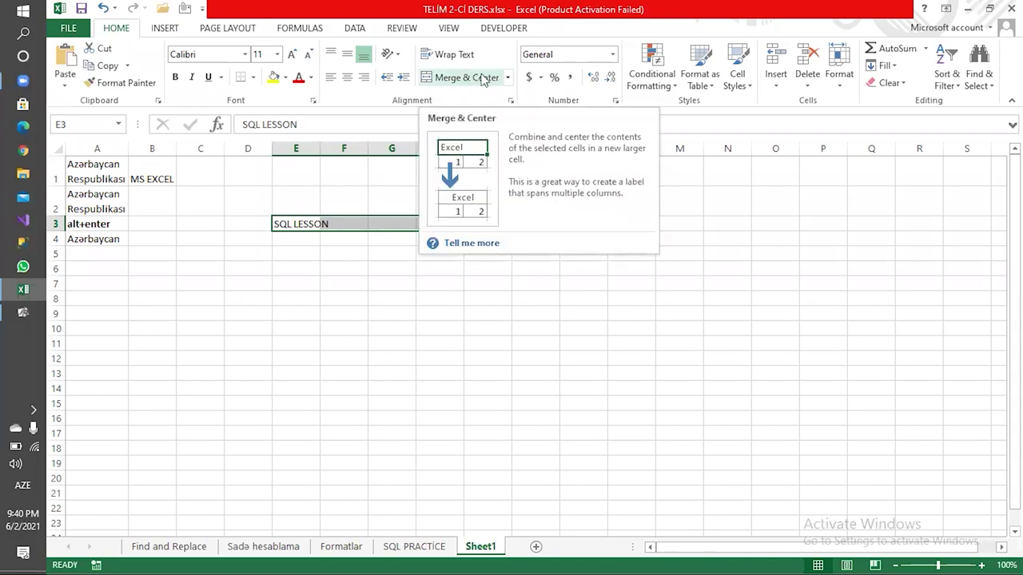
click(758, 268)
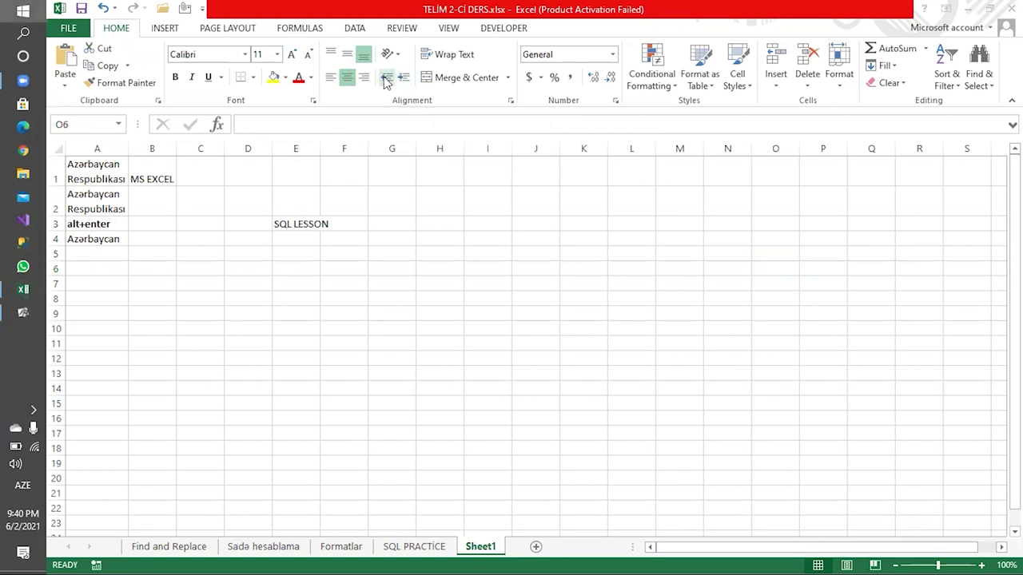
key(super)
Step: Launch On-Screen Keyboard via a 'KEY' Start search and move it up over the sheet
text(KEY)
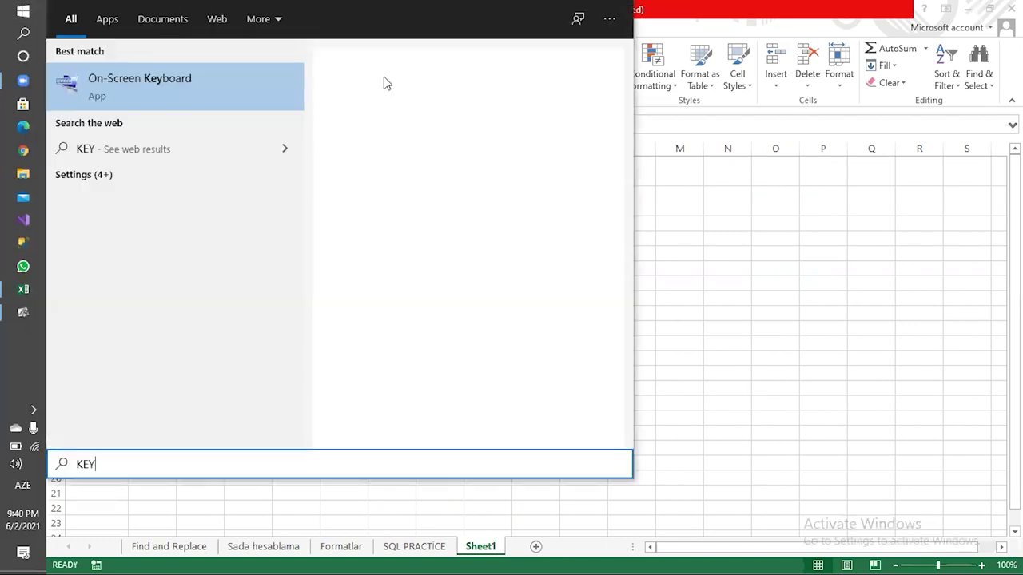
click(250, 94)
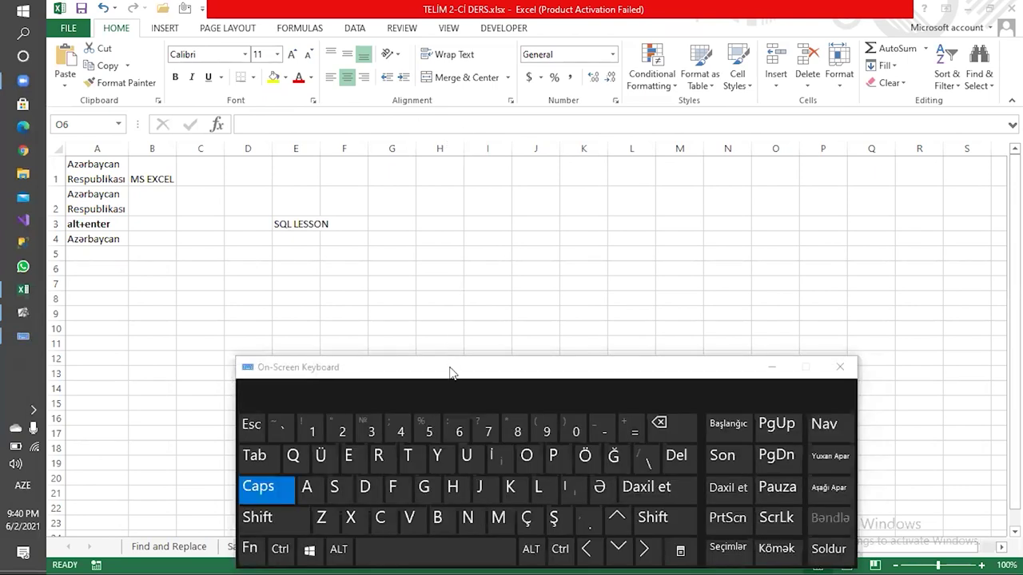
drag(450, 372, 445, 220)
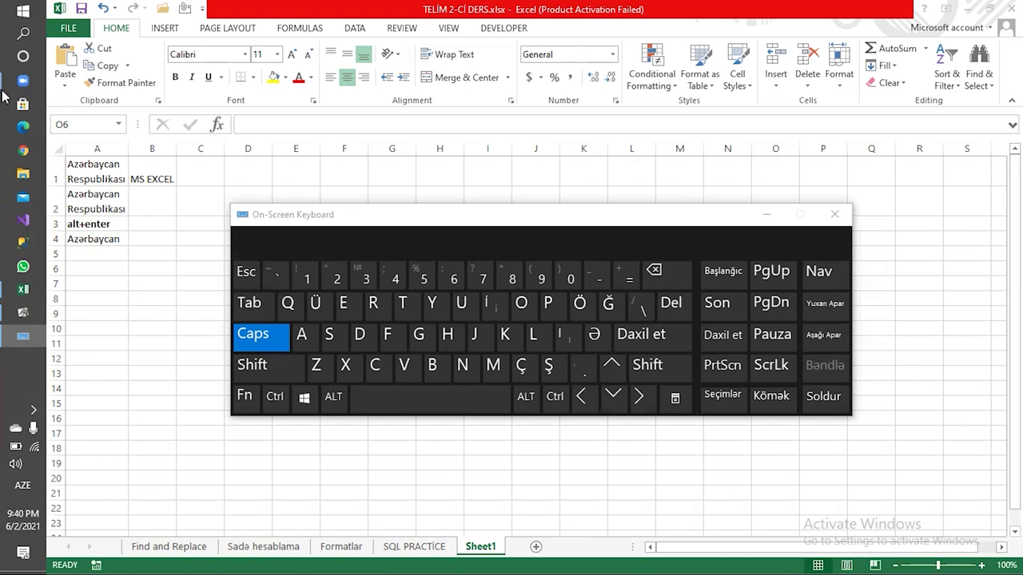
Step: Select A1 and increase its indent seven levels to test the effect
click(77, 168)
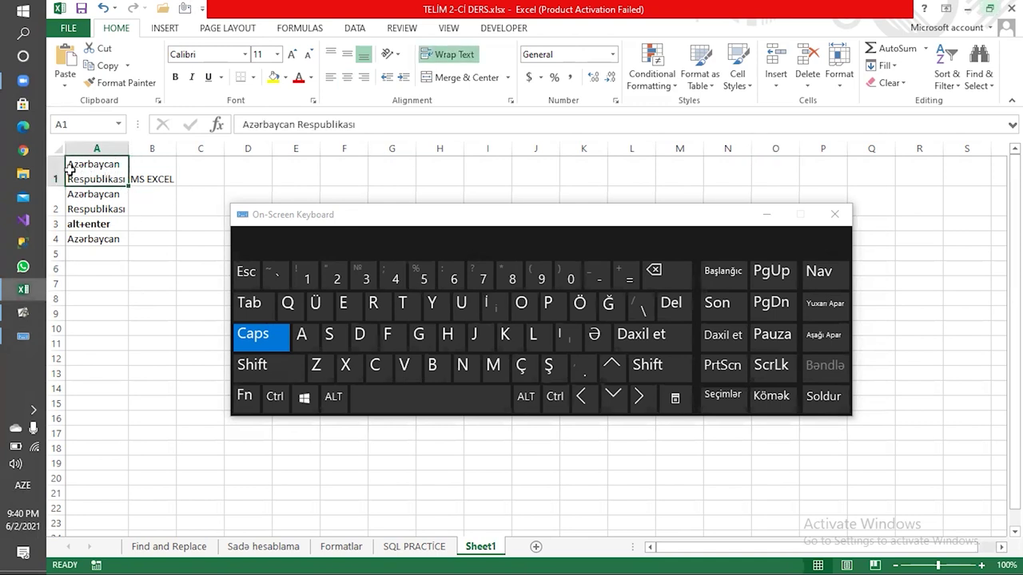
double_click(67, 168)
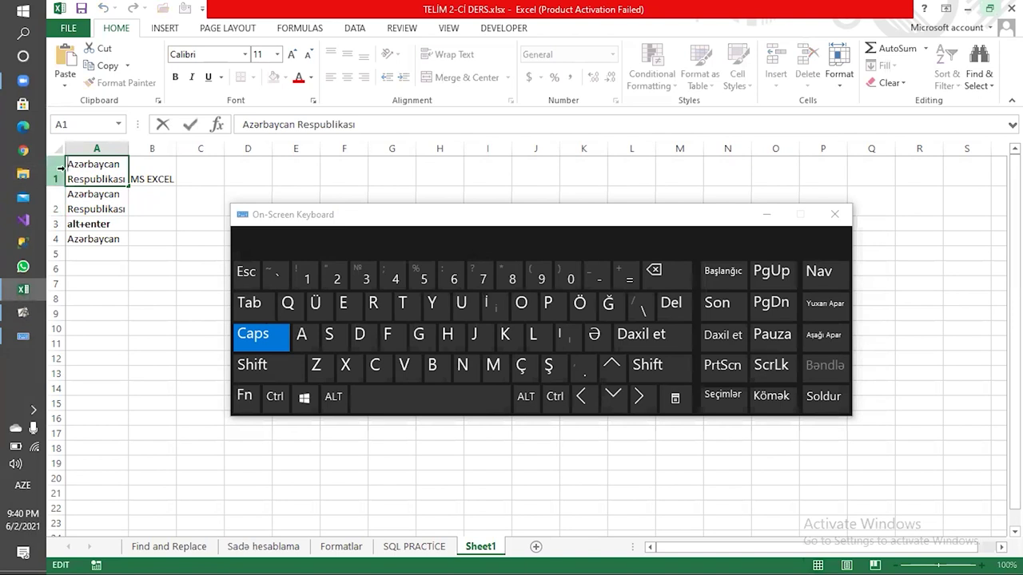
click(234, 310)
click(234, 310)
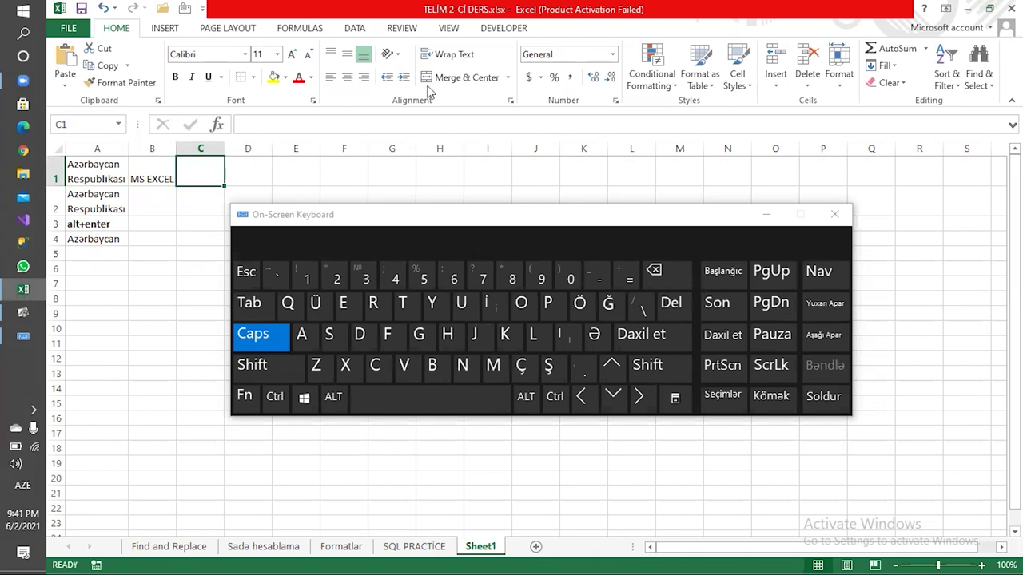
click(90, 174)
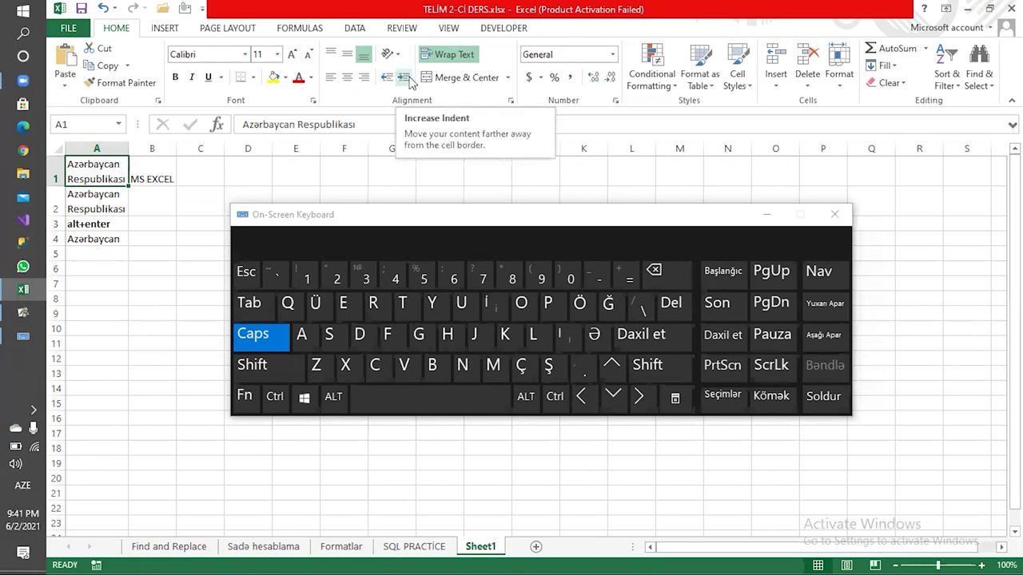
click(405, 77)
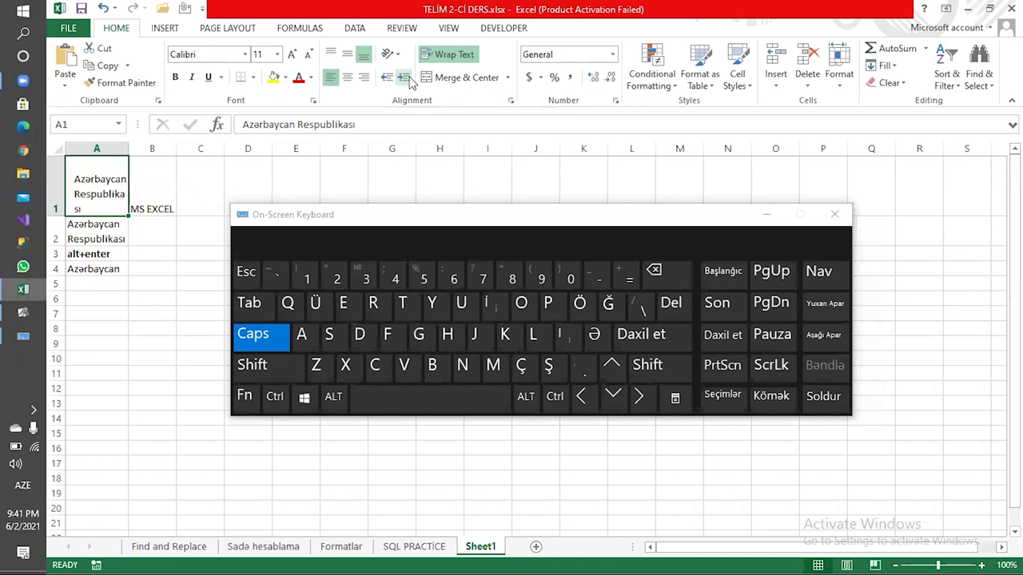
click(405, 78)
click(405, 77)
click(405, 78)
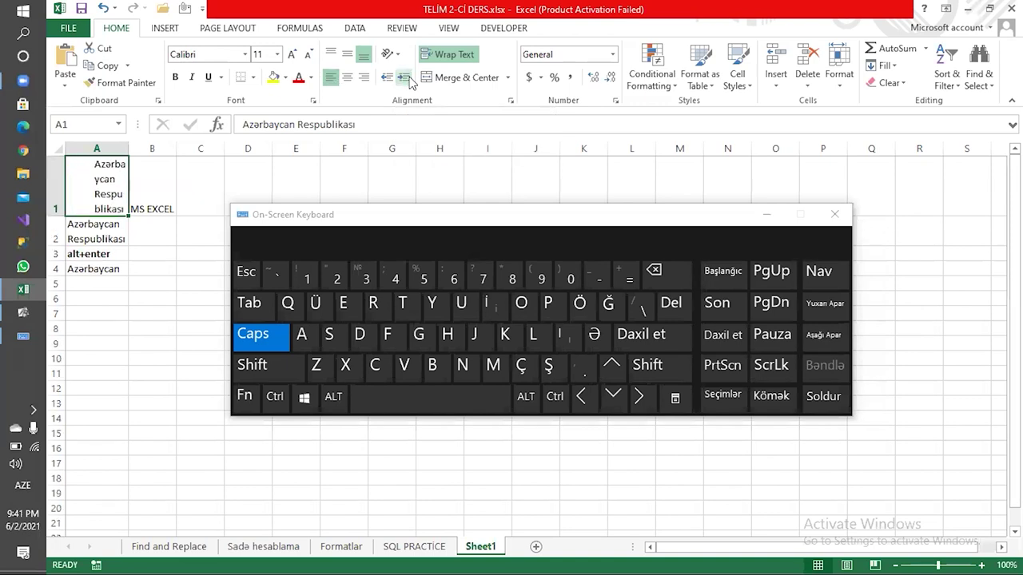
click(405, 77)
click(407, 80)
click(408, 79)
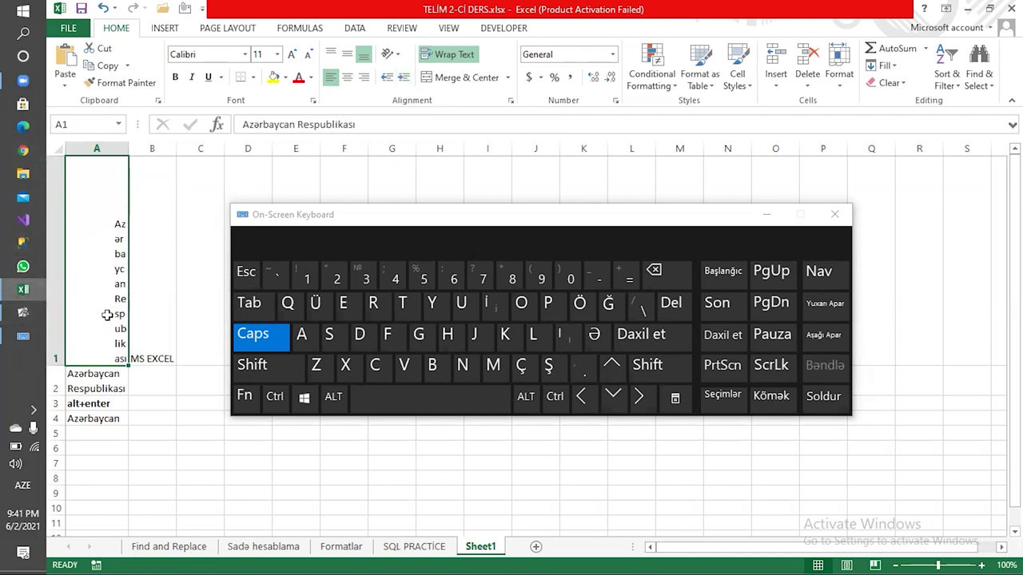
Step: Decrease A1's indent until one indent level remains, then select A4
click(390, 78)
click(390, 77)
click(390, 78)
click(390, 78)
click(389, 77)
click(392, 76)
click(85, 272)
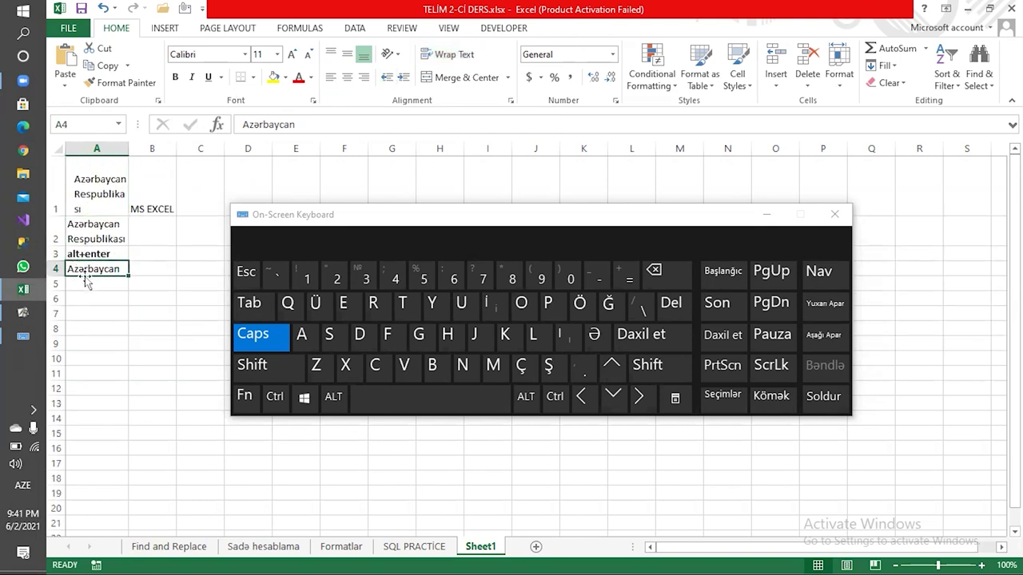
Step: Increase A4's indent six levels until Azərbaycan overflows into B4
click(402, 78)
click(402, 78)
click(402, 79)
click(402, 78)
click(402, 78)
click(402, 78)
click(402, 78)
click(402, 79)
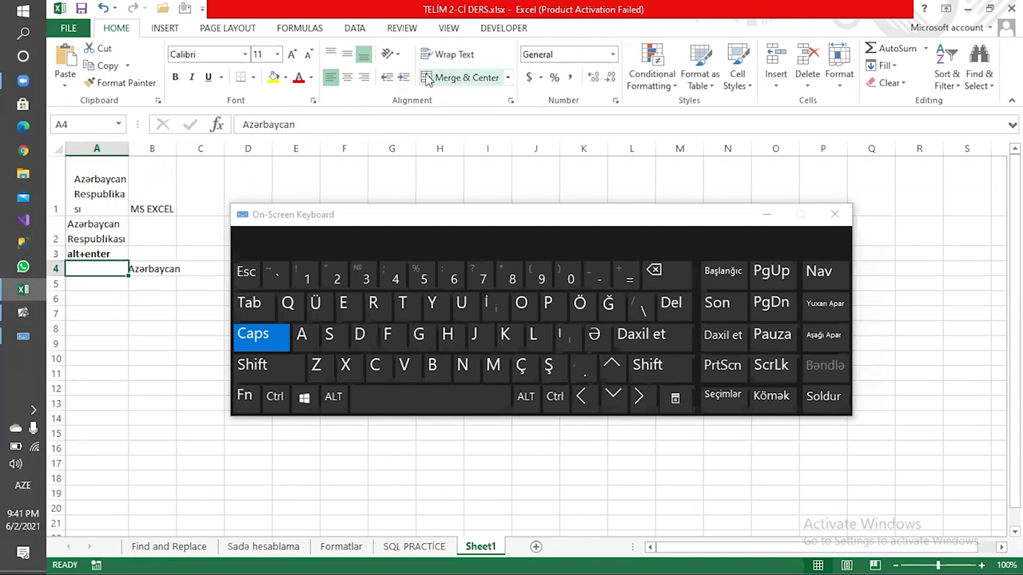
Step: Decrease A4's indent back to none
click(382, 80)
click(382, 80)
click(382, 80)
click(382, 80)
click(382, 79)
click(382, 79)
click(382, 80)
click(384, 79)
click(383, 80)
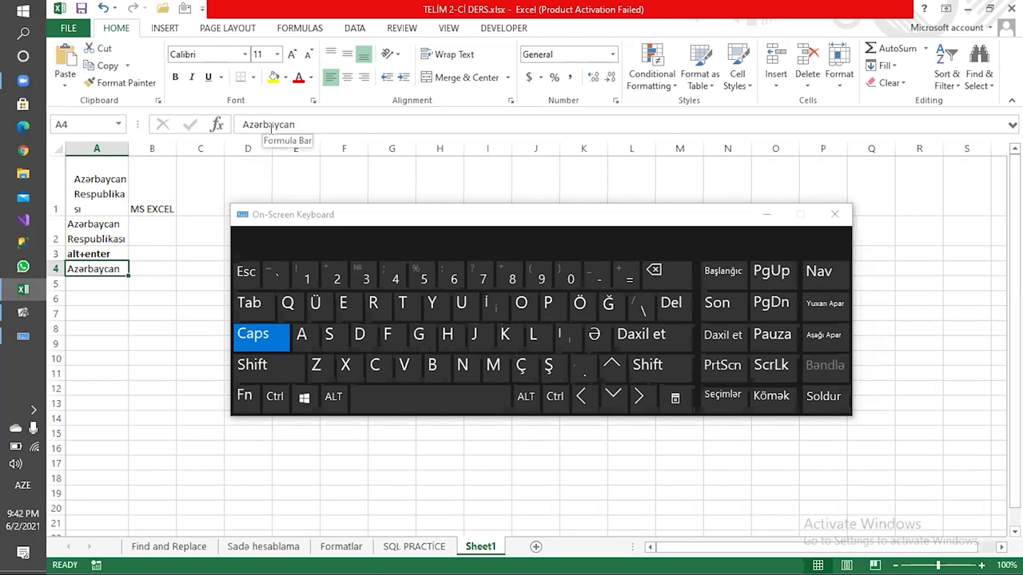
Step: Select A4's text in the formula bar and minimize the On-Screen Keyboard
double_click(246, 124)
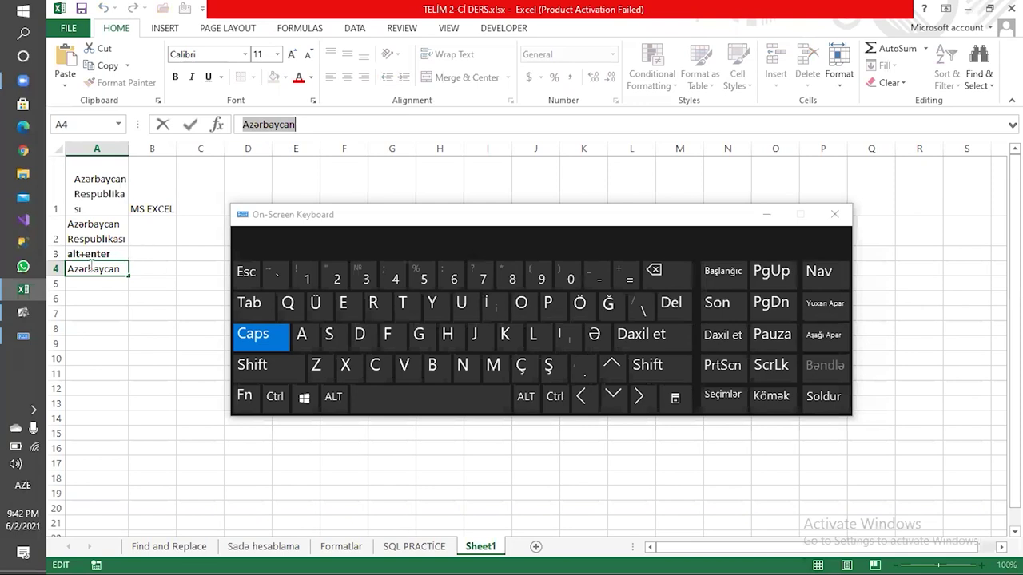
click(241, 214)
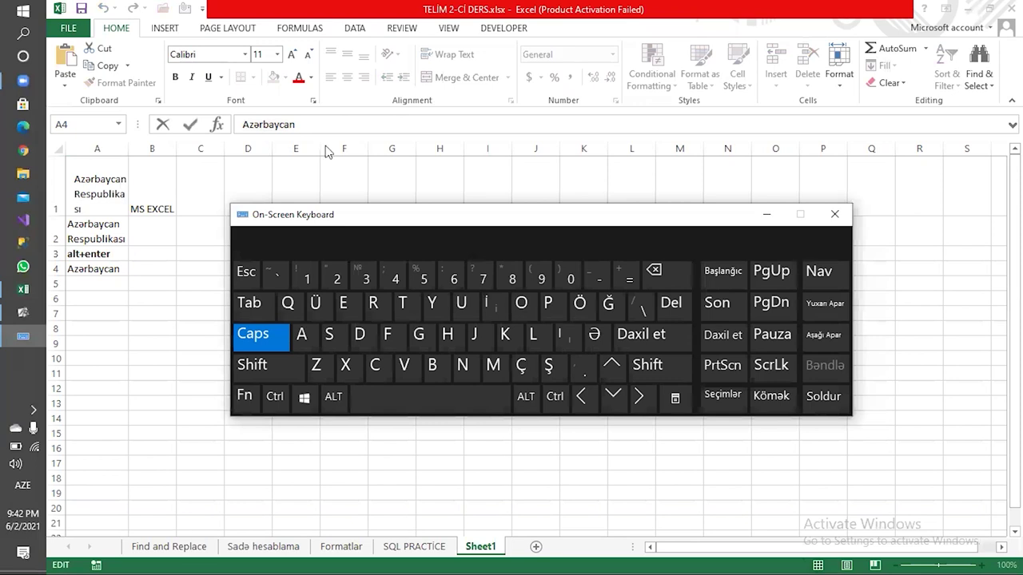
click(74, 269)
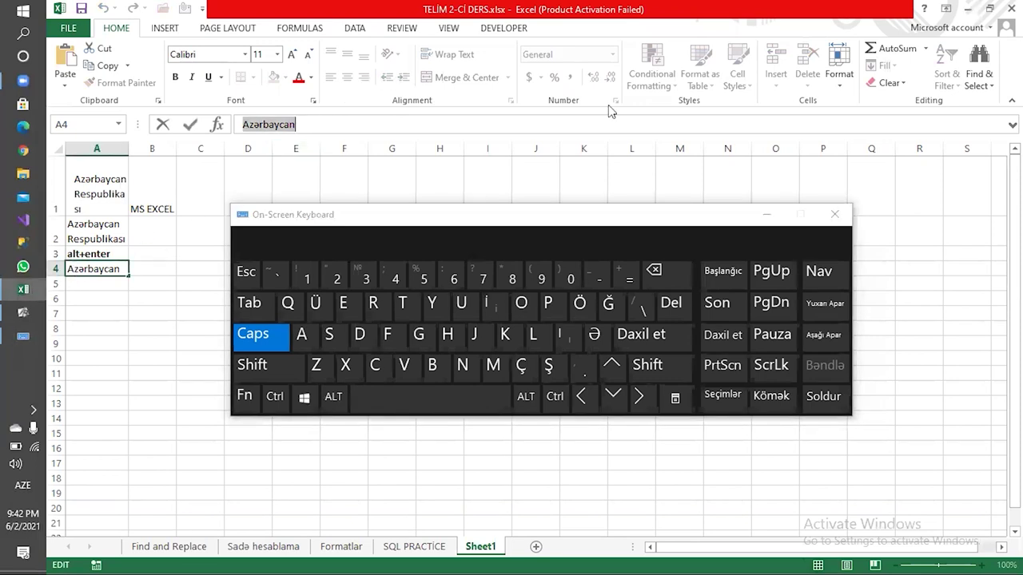
click(766, 215)
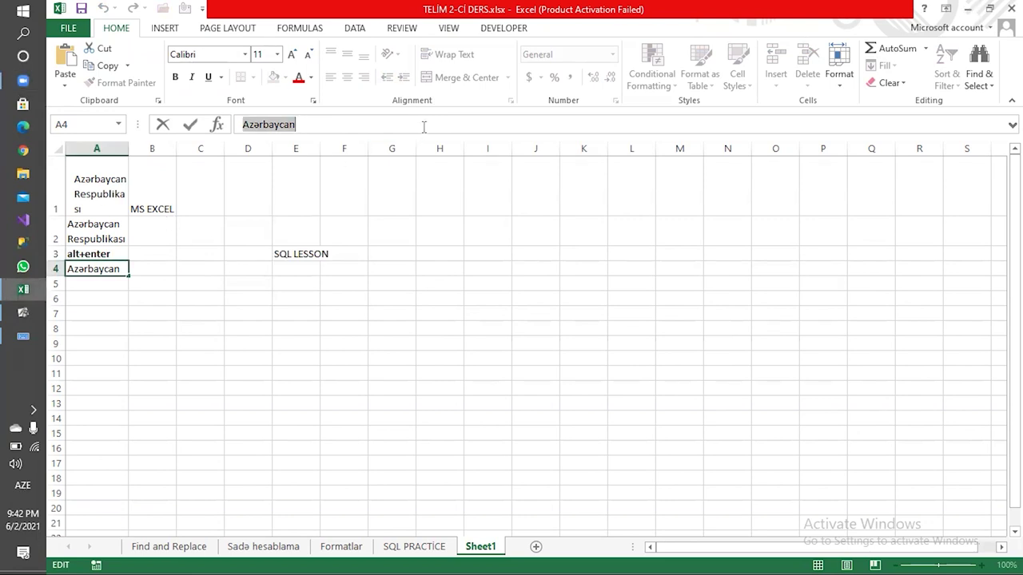
Step: Set A1's text orientation to Vertical Text so the country name stacks letter by letter
click(297, 297)
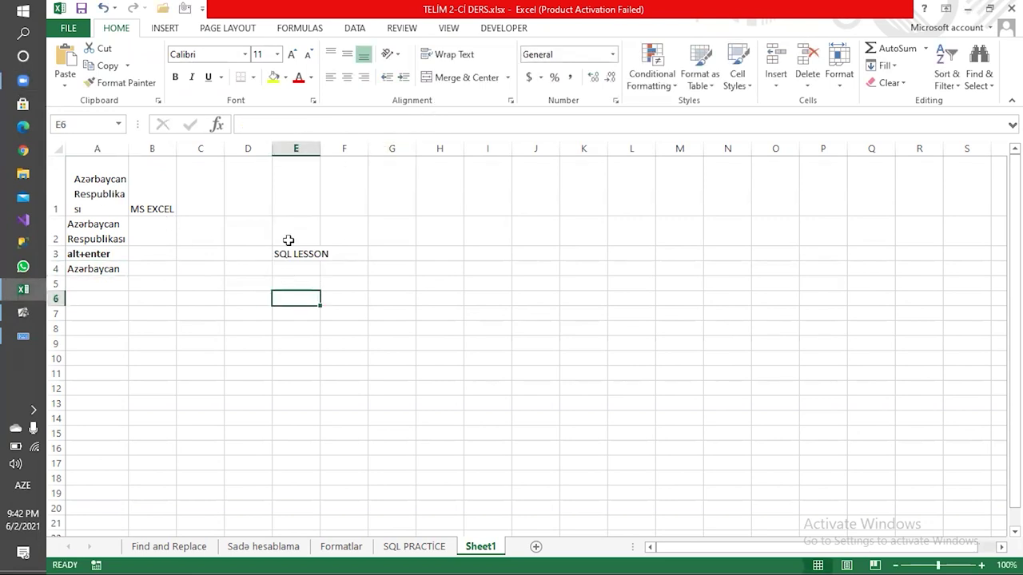
click(397, 56)
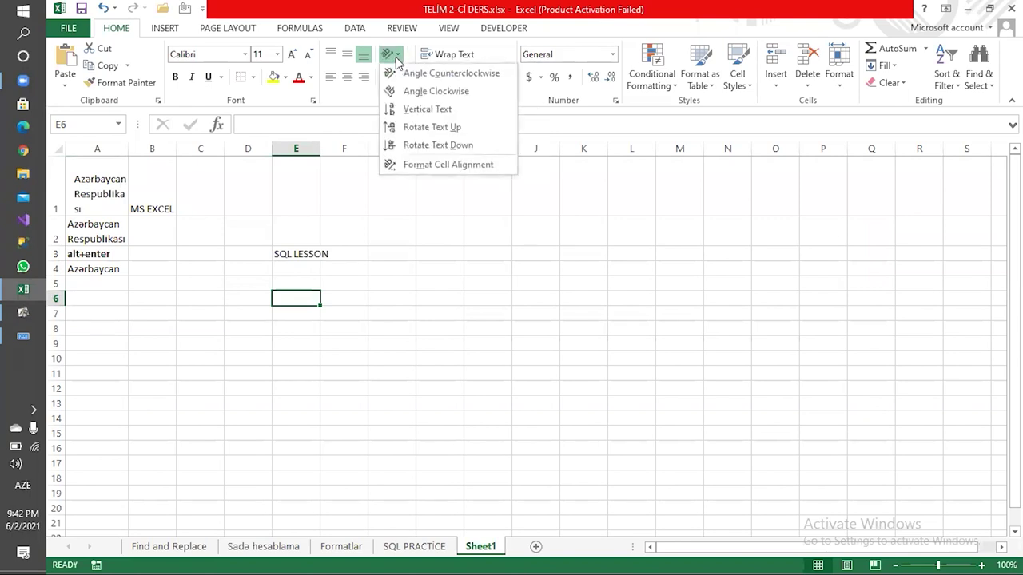
click(397, 56)
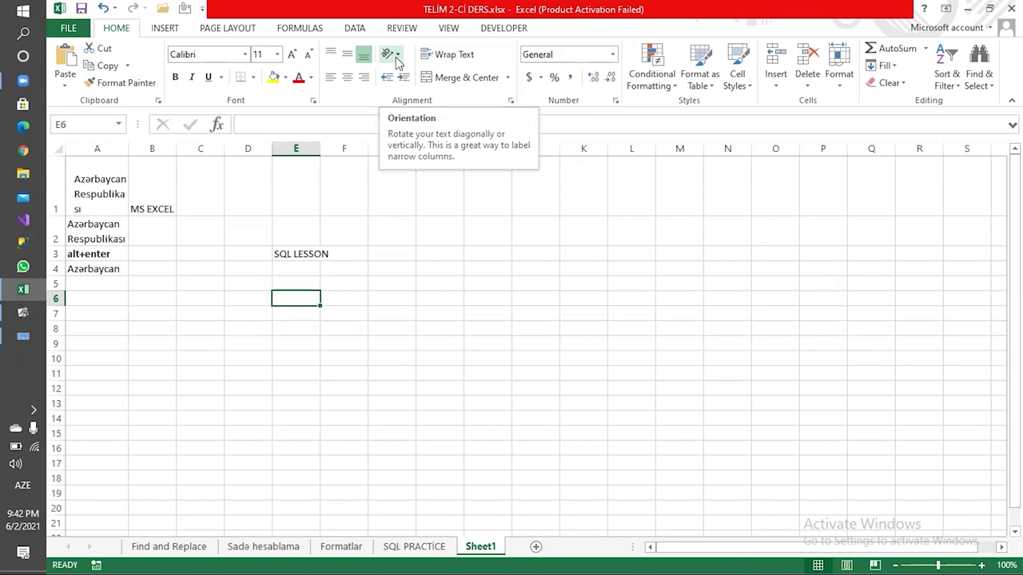
click(398, 56)
click(96, 188)
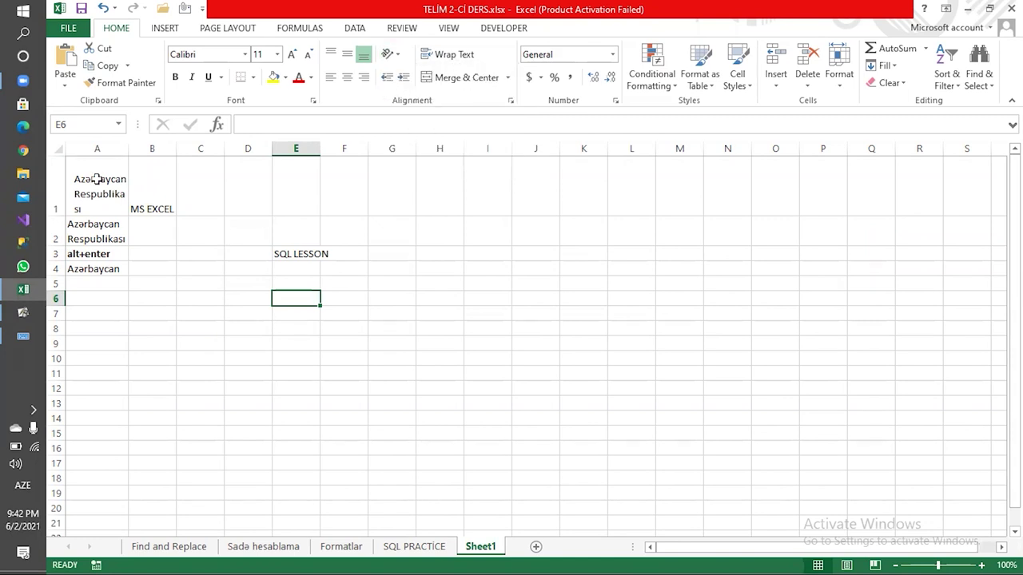
click(95, 185)
click(386, 64)
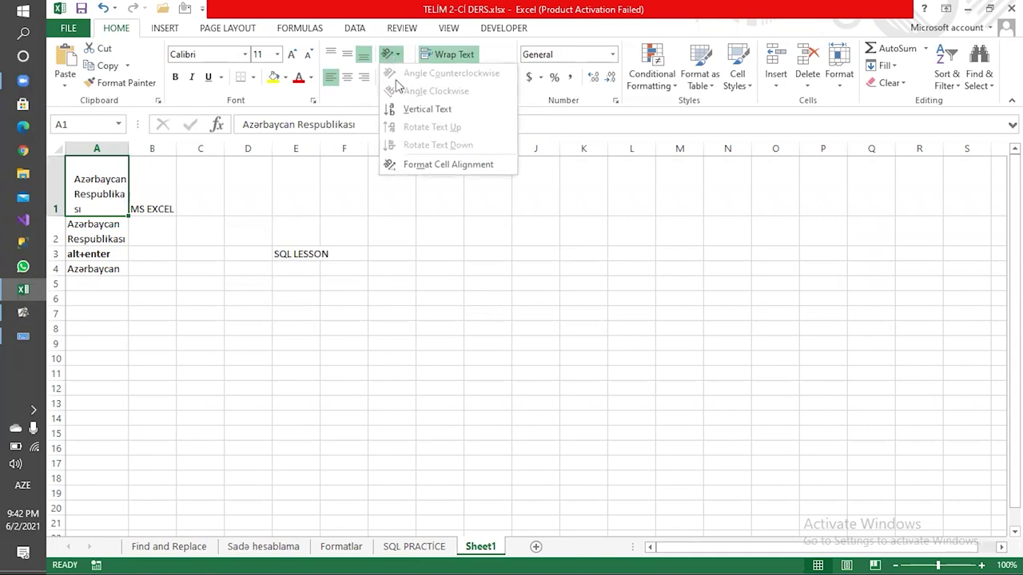
click(403, 108)
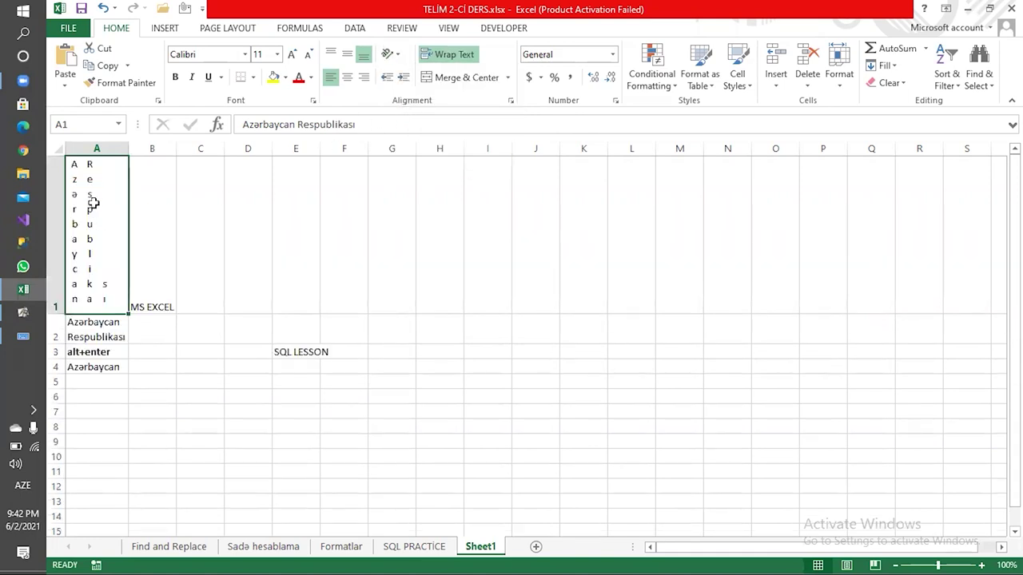
Step: Try angled and Rotate Text Up orientations on B1's MS EXCEL, finishing with Rotate Text Down
click(390, 53)
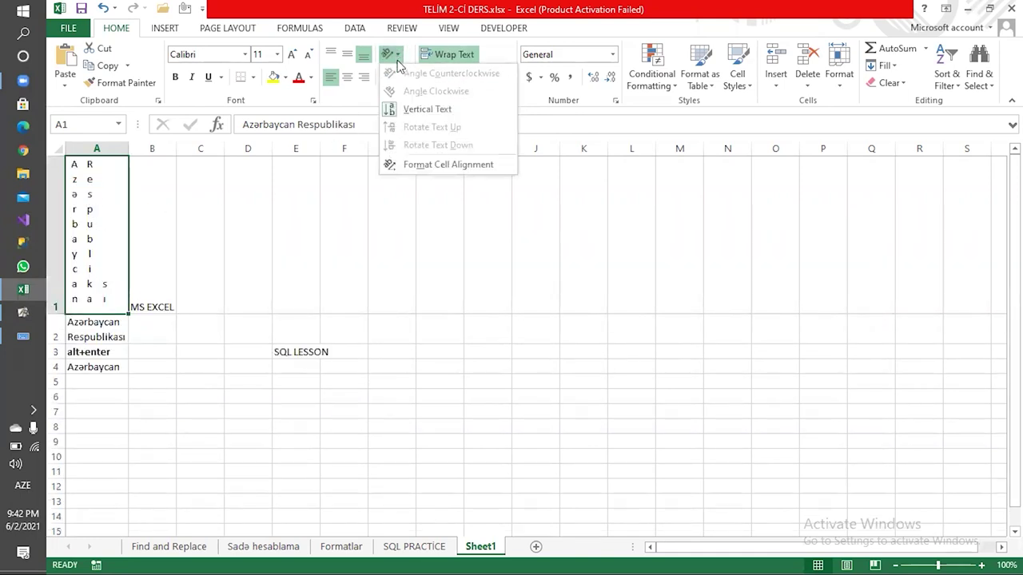
click(404, 232)
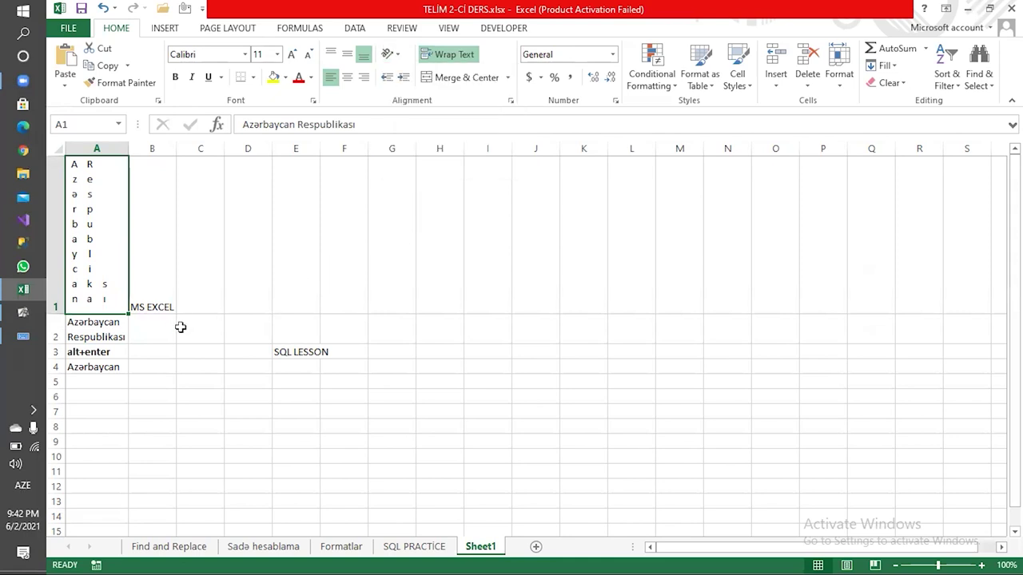
click(171, 284)
click(390, 53)
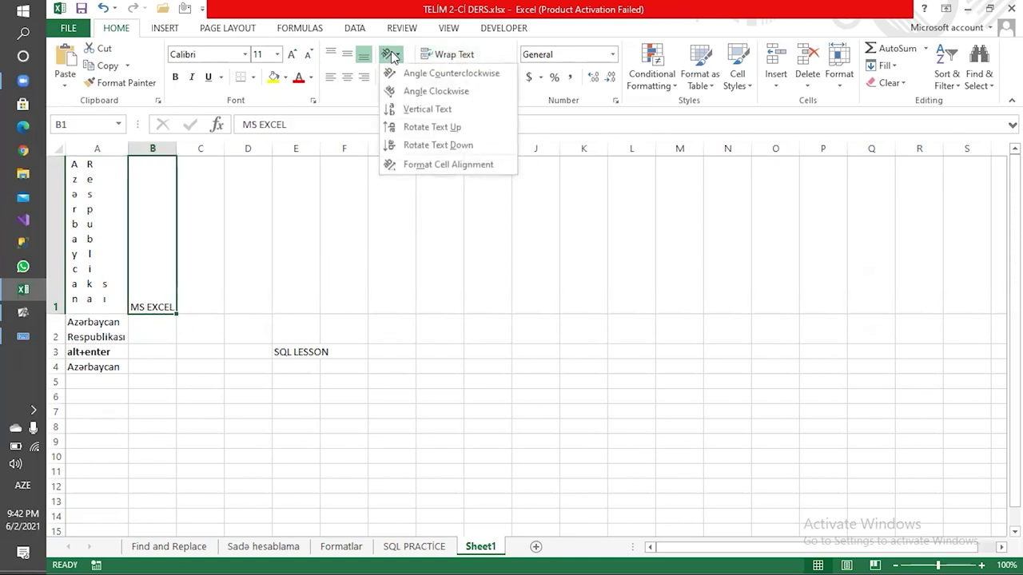
click(419, 72)
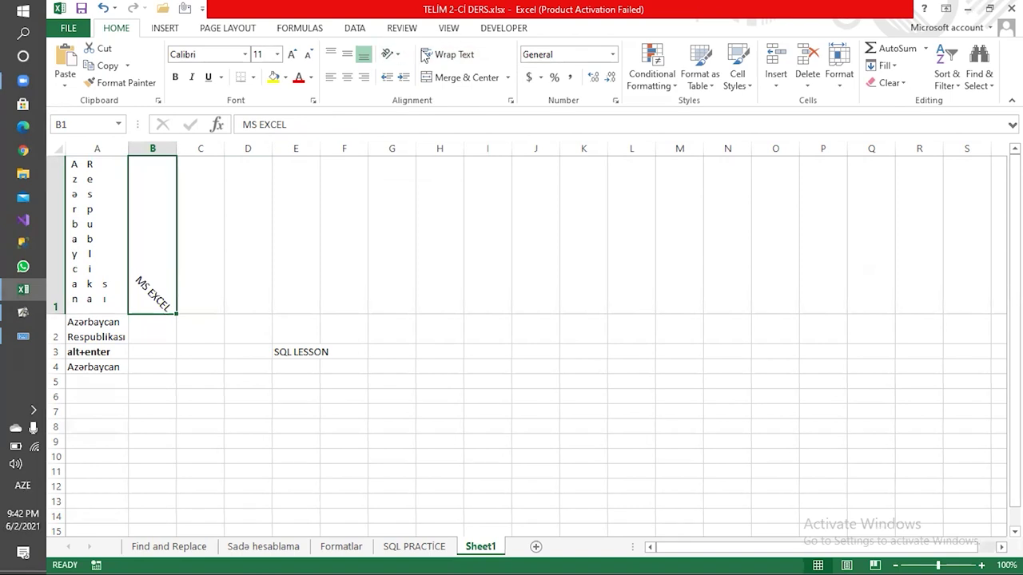
click(390, 54)
click(399, 79)
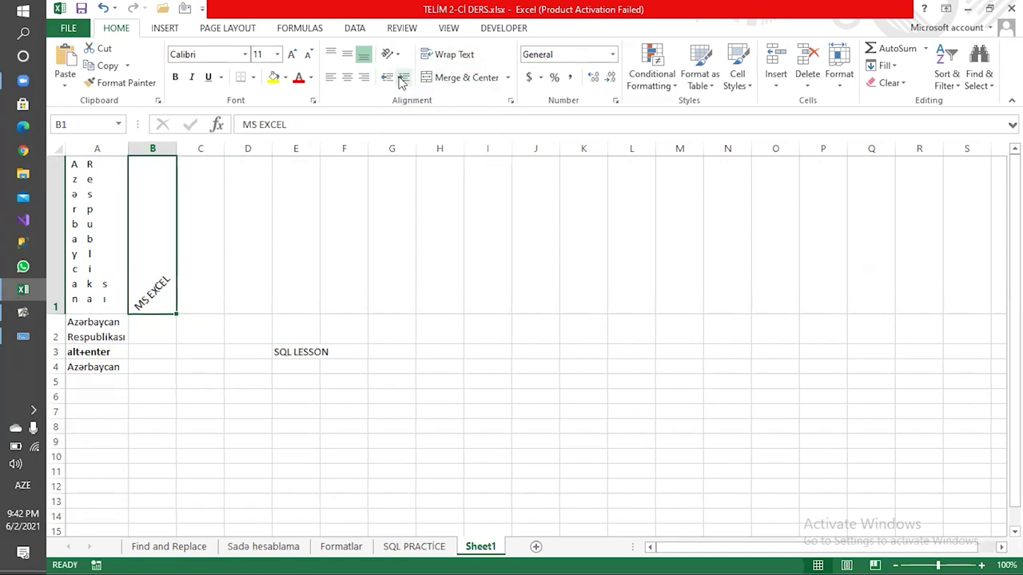
click(390, 54)
click(413, 127)
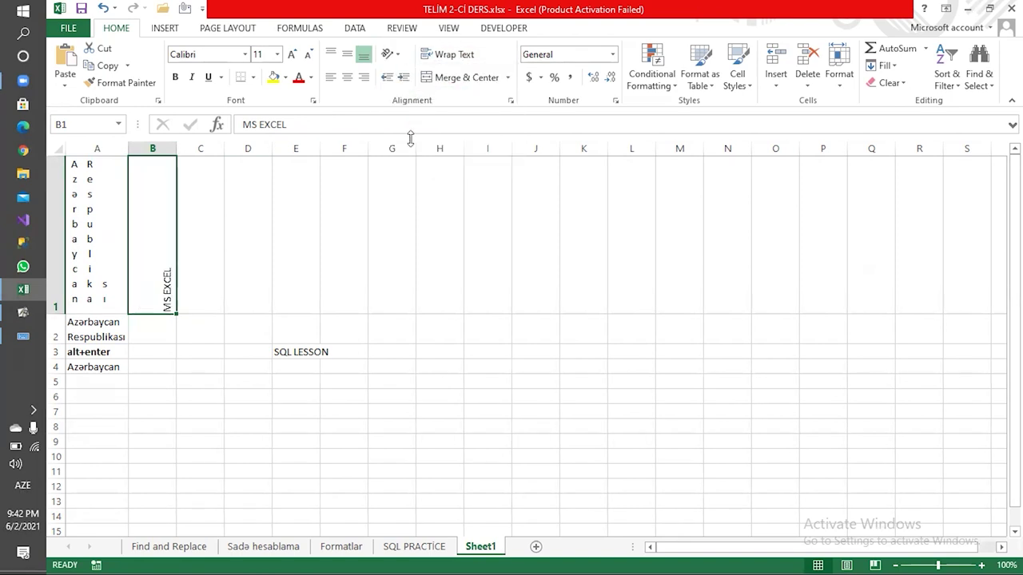
click(390, 54)
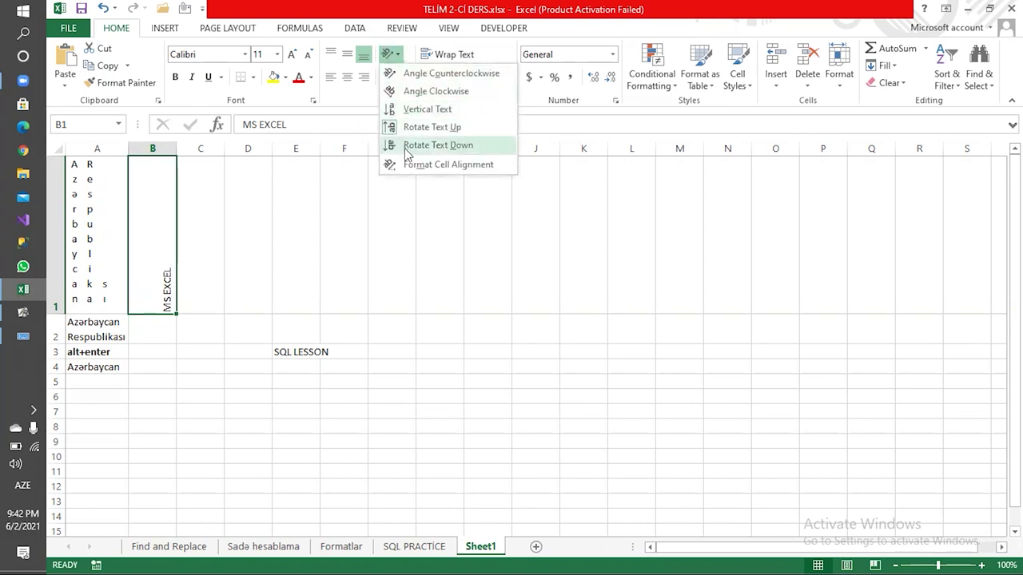
click(432, 145)
click(460, 232)
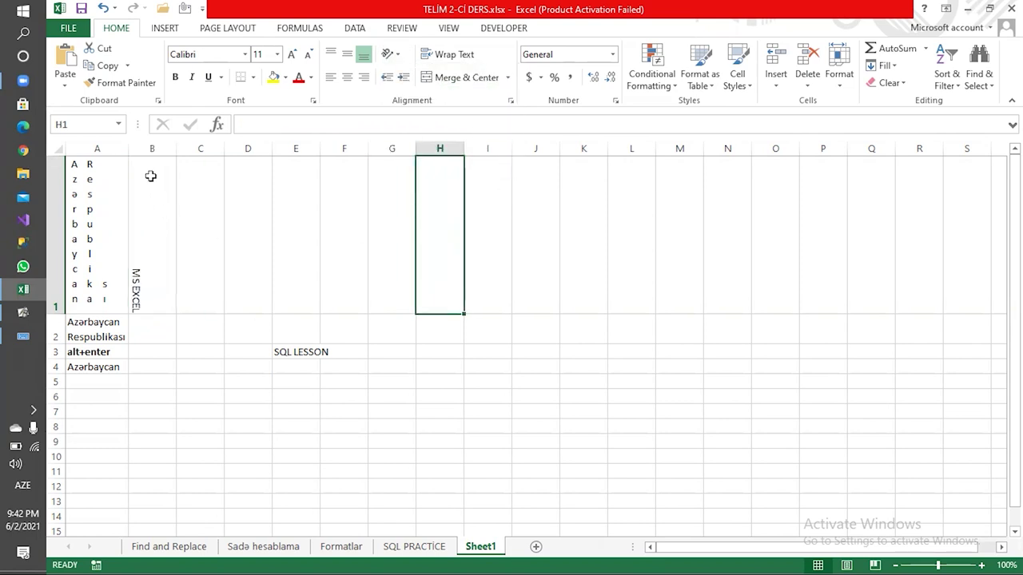
Step: Delete rows 1 and 2 so alt+enter lands in A1 and Azərbaycan in A2
click(49, 208)
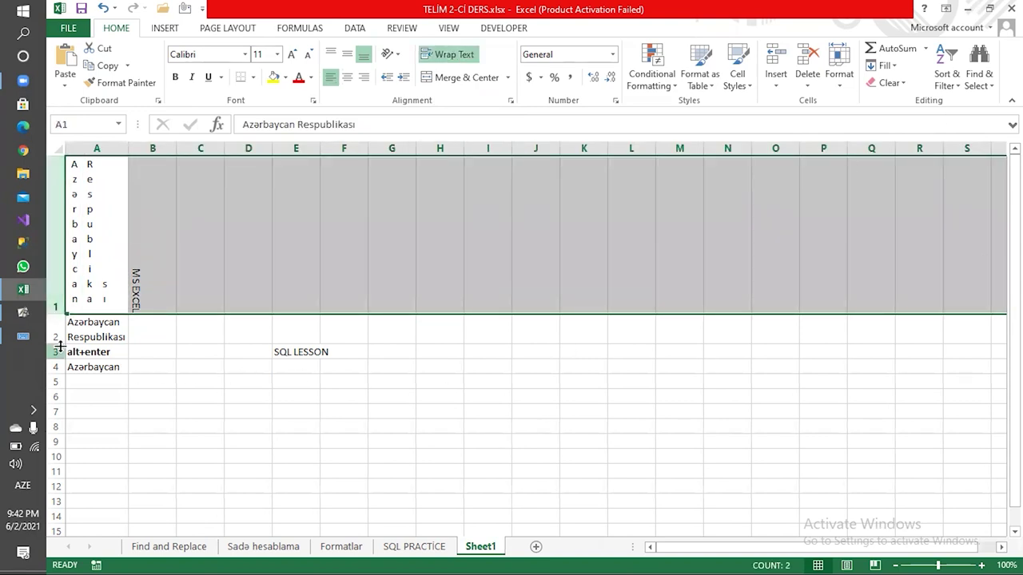
ctrl+click(53, 332)
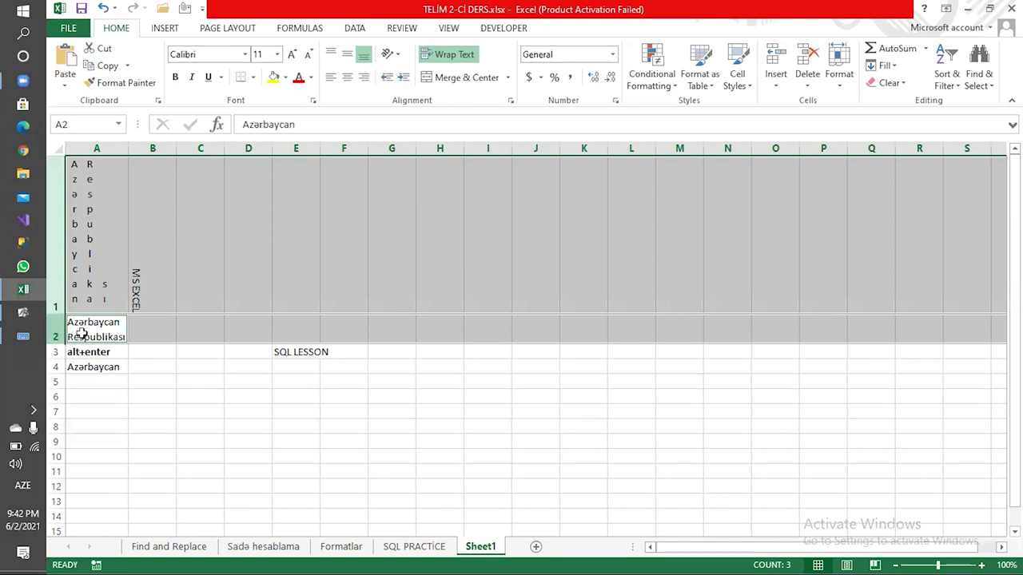
key(ctrl+minus)
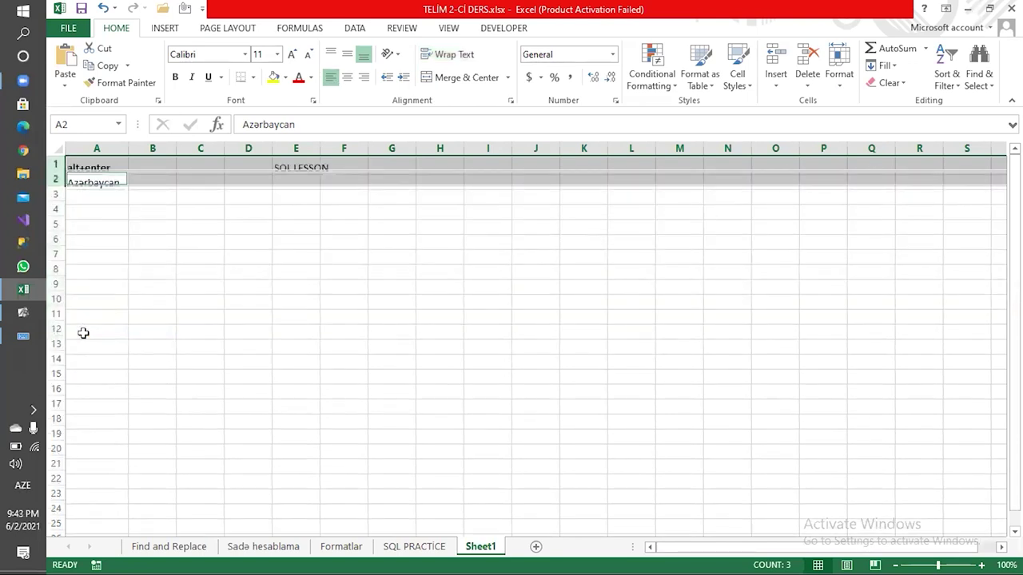
click(219, 241)
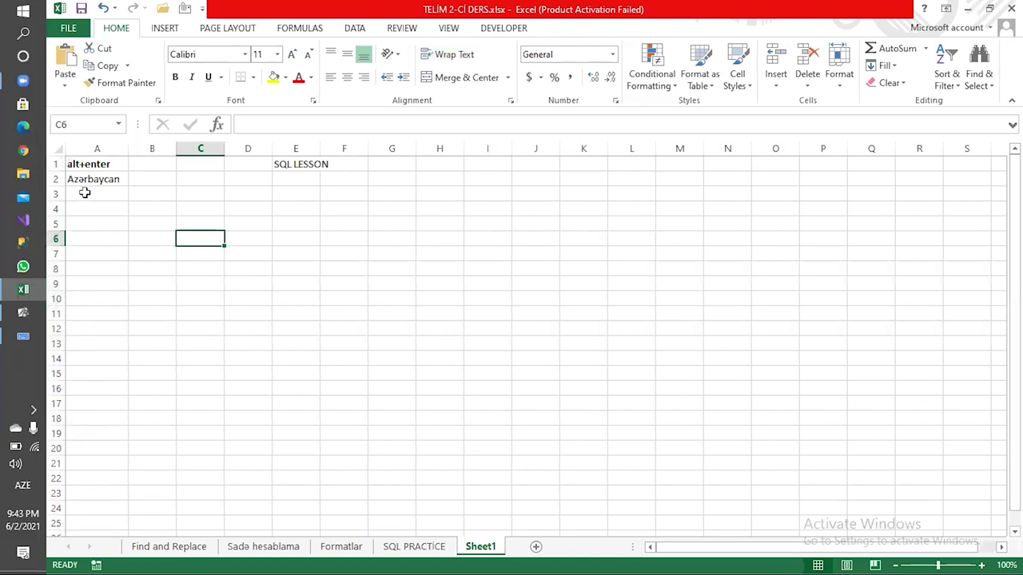
click(16, 316)
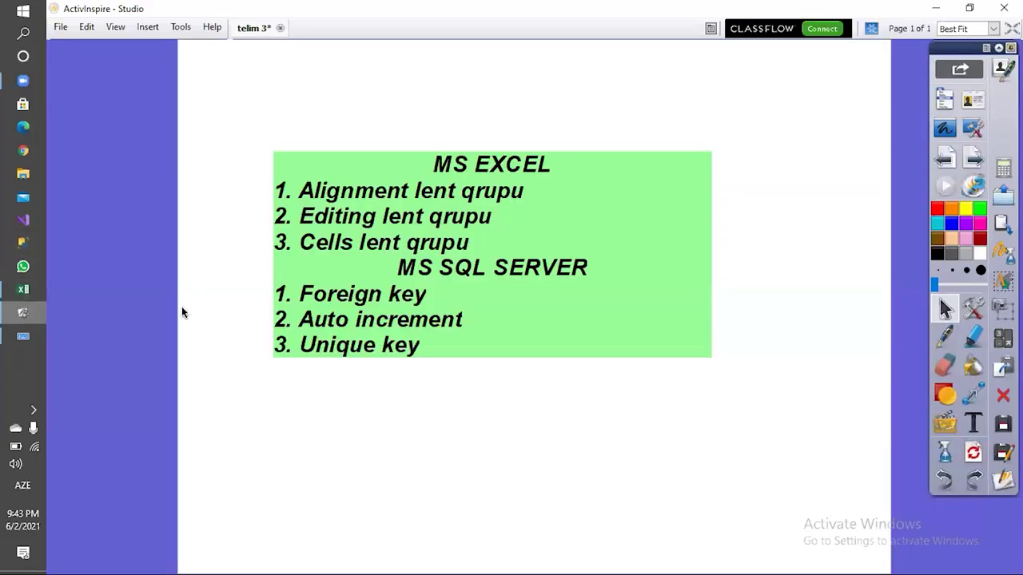
click(20, 318)
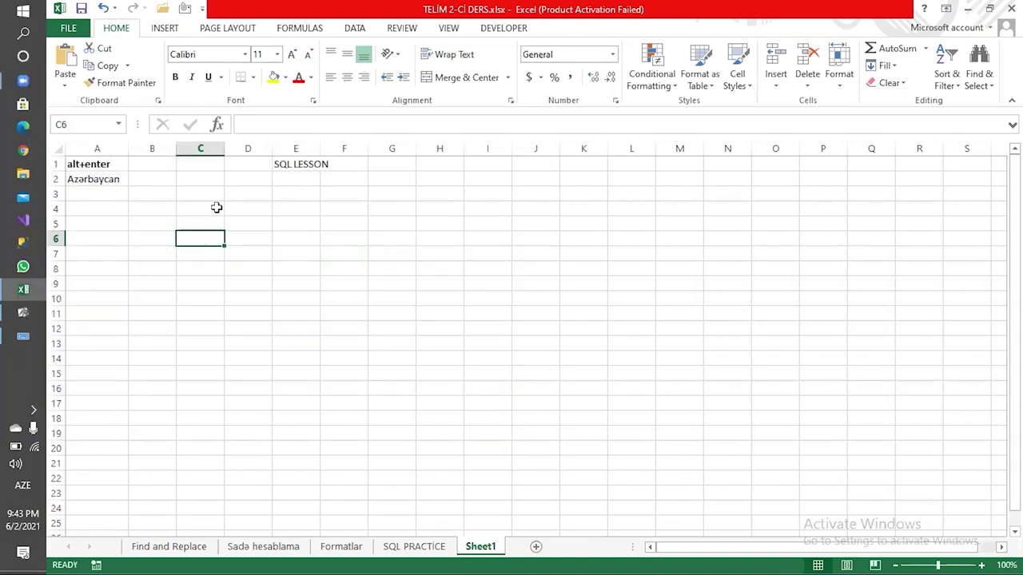
Step: Widen column E to fit SQL LESSON, then select cell A4
drag(321, 149, 331, 148)
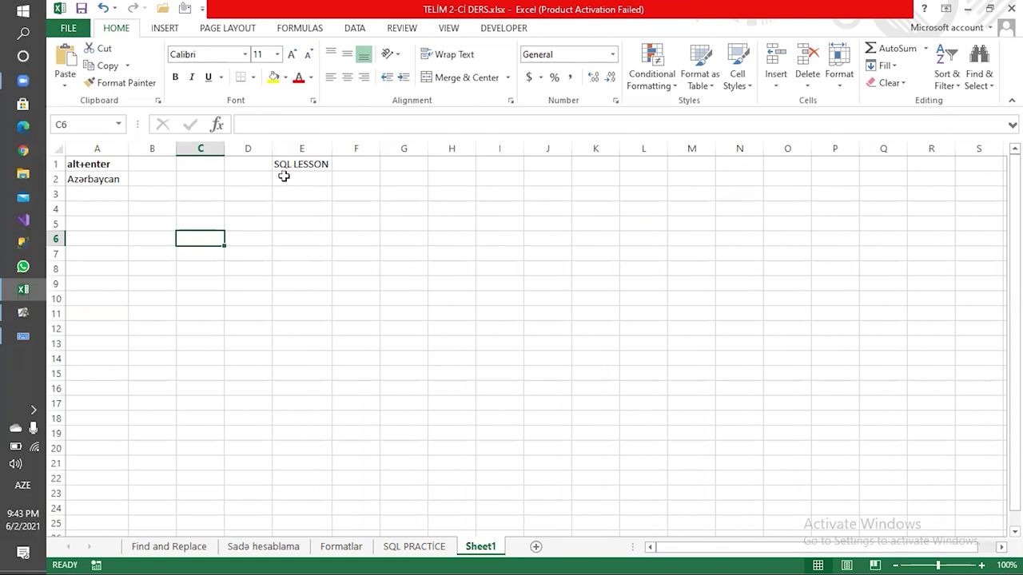
click(201, 172)
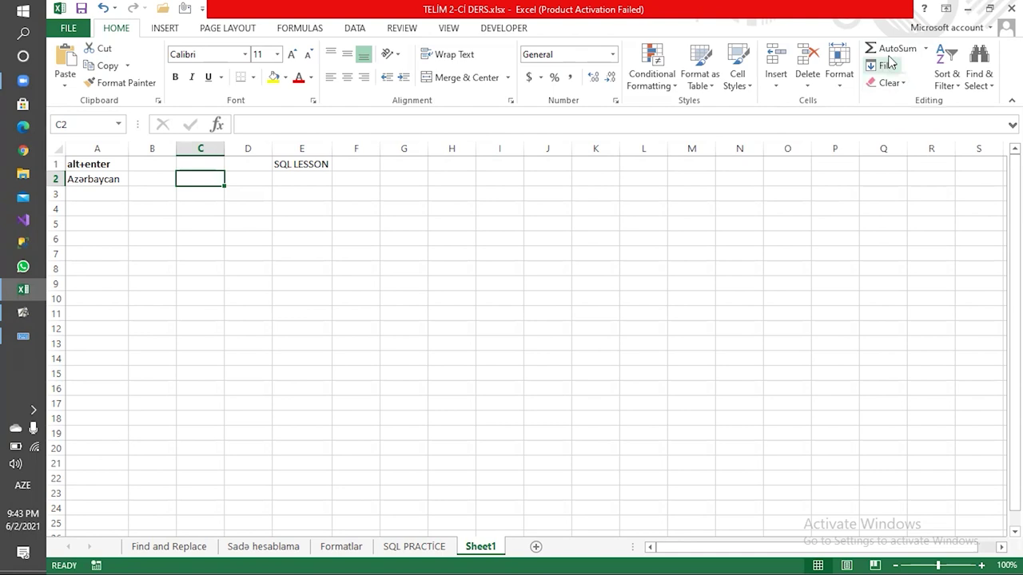
click(86, 211)
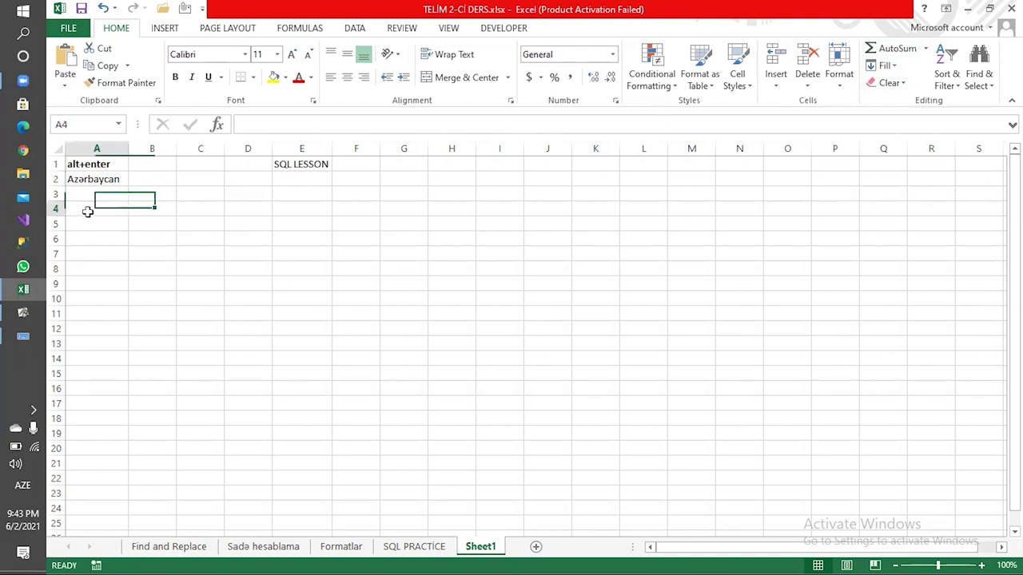
Step: Enter 34, 56 and 89 into cells A4 through A6
text(34)
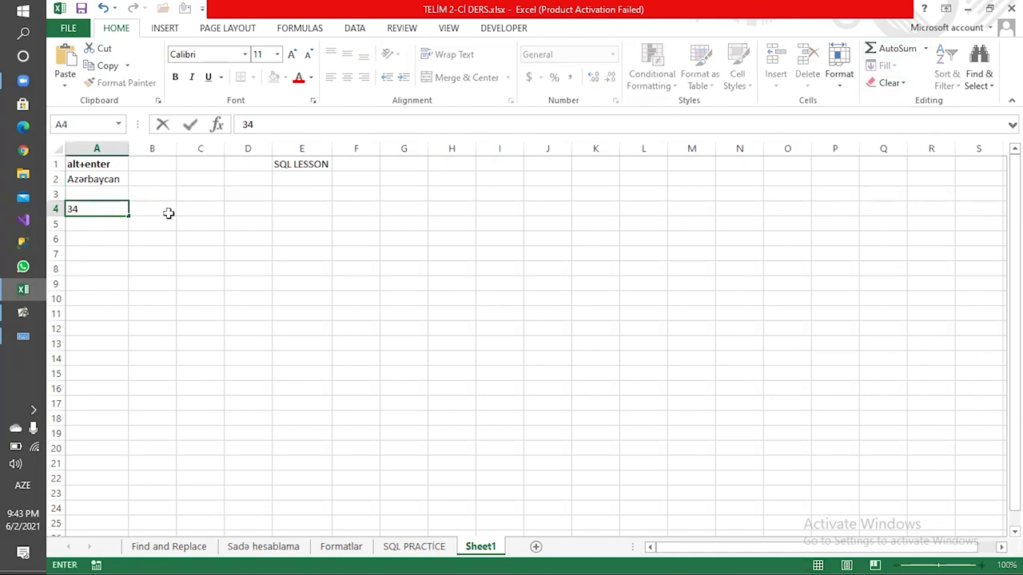
key(Return)
text(56)
key(Return)
text(89)
key(Return)
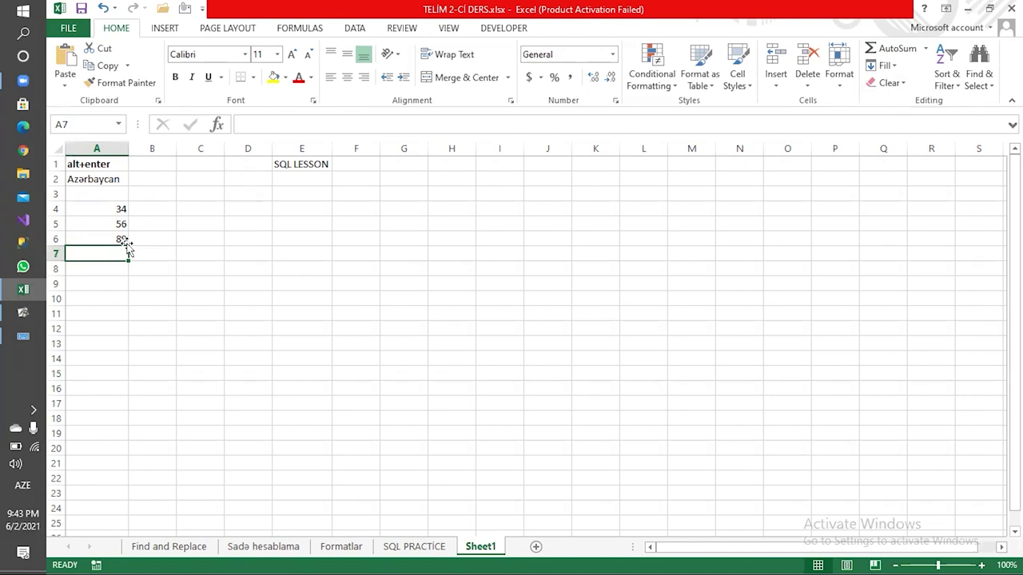
Step: AutoSum A4:A6 into A7 with Alt+=, giving a total of 179
key(alt+equal)
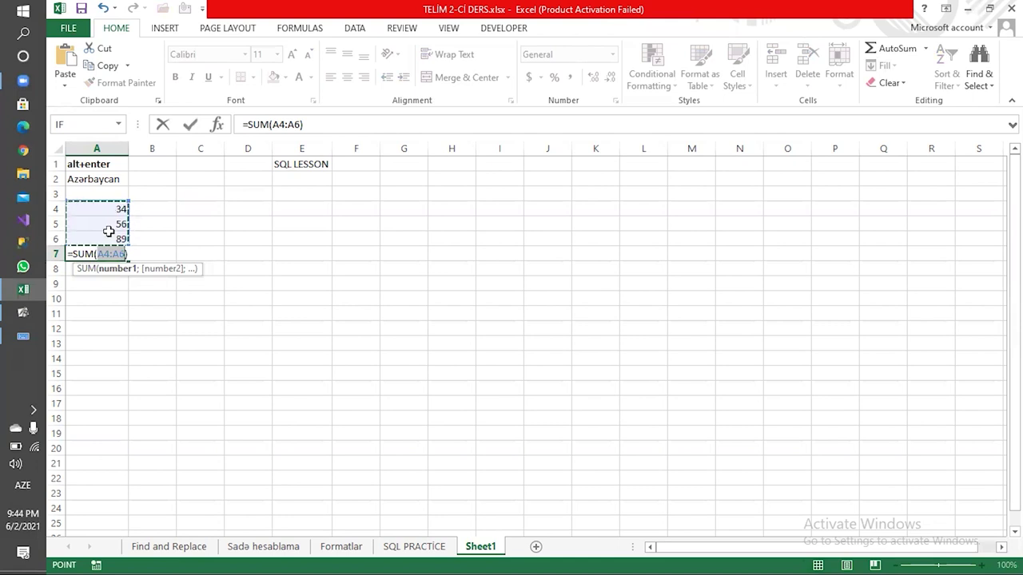
key(Return)
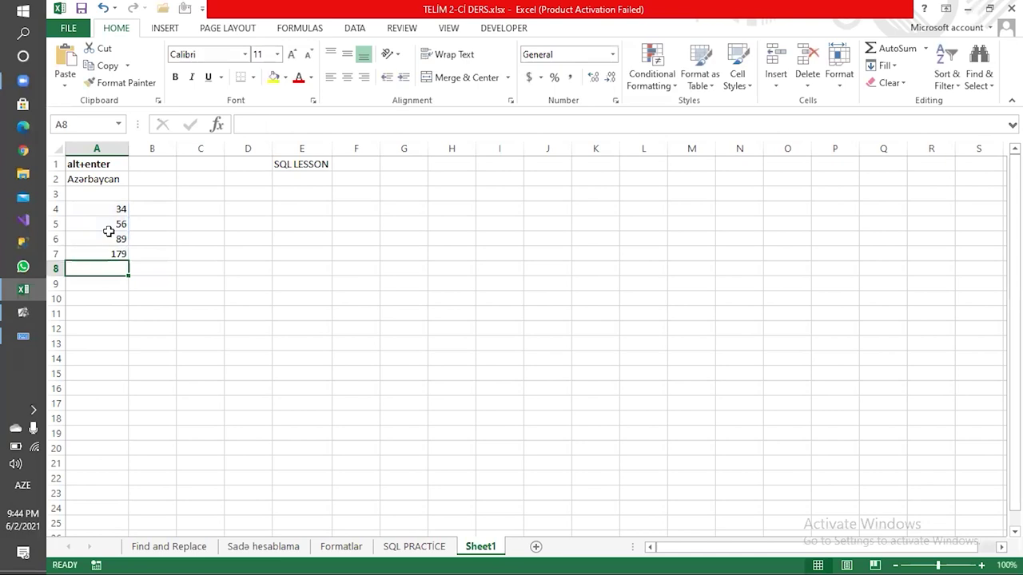
click(110, 255)
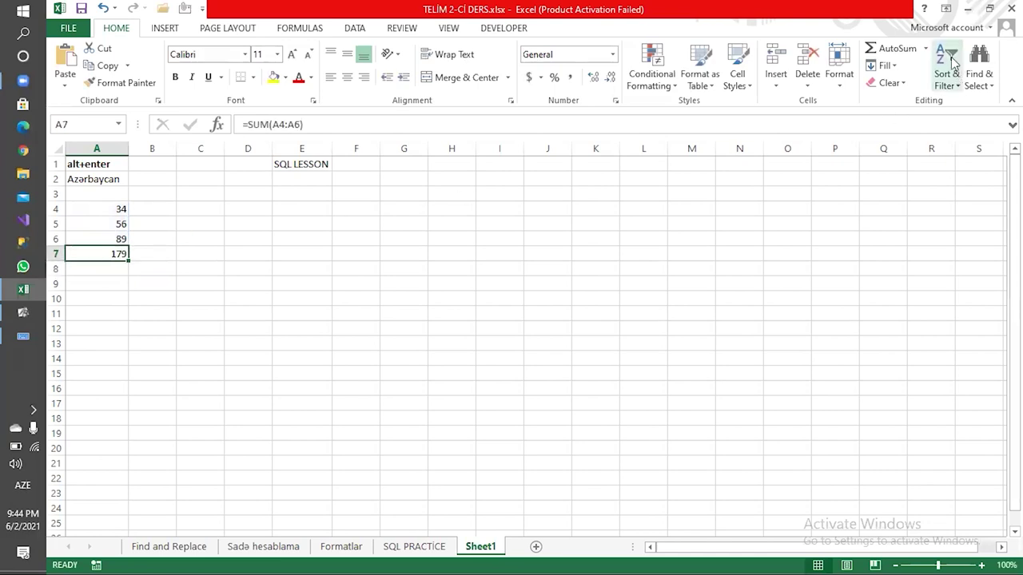
click(925, 49)
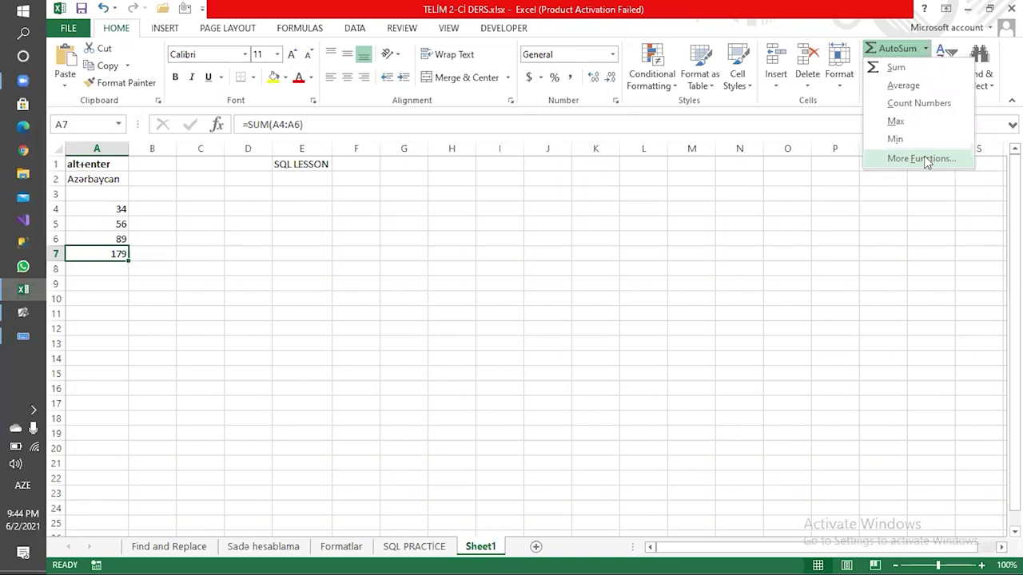
click(763, 184)
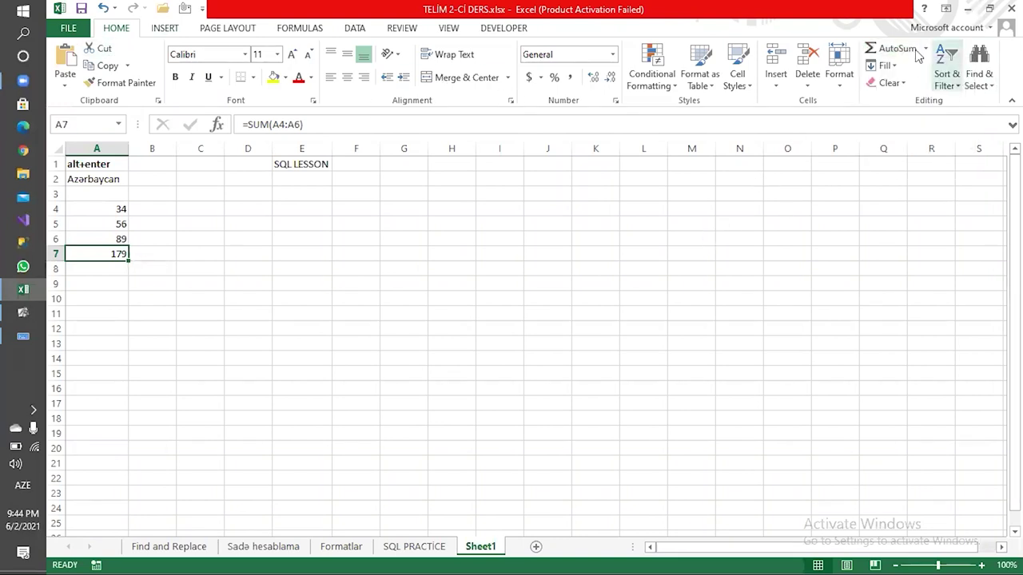
click(288, 29)
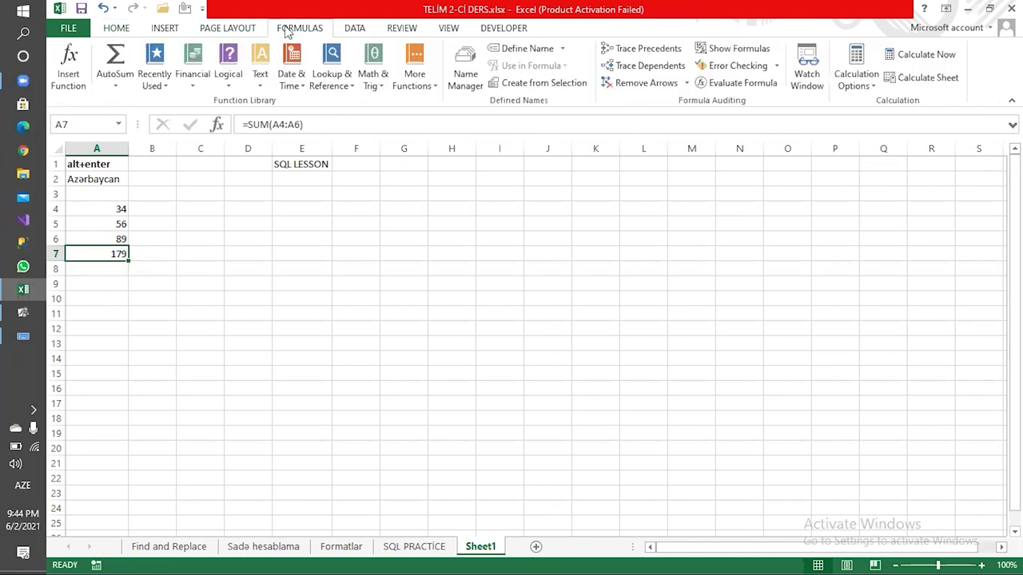
click(116, 85)
click(116, 85)
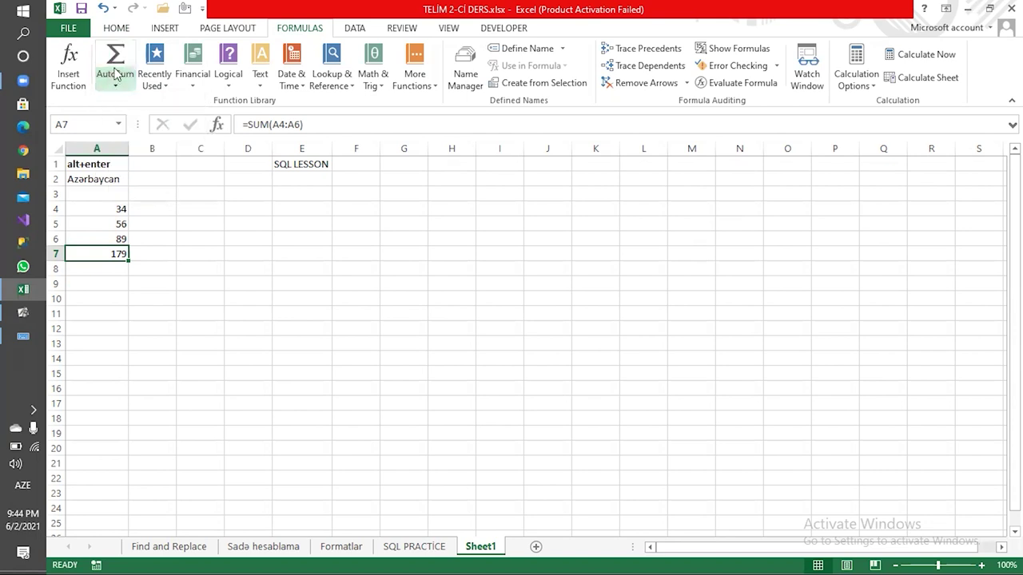
click(116, 28)
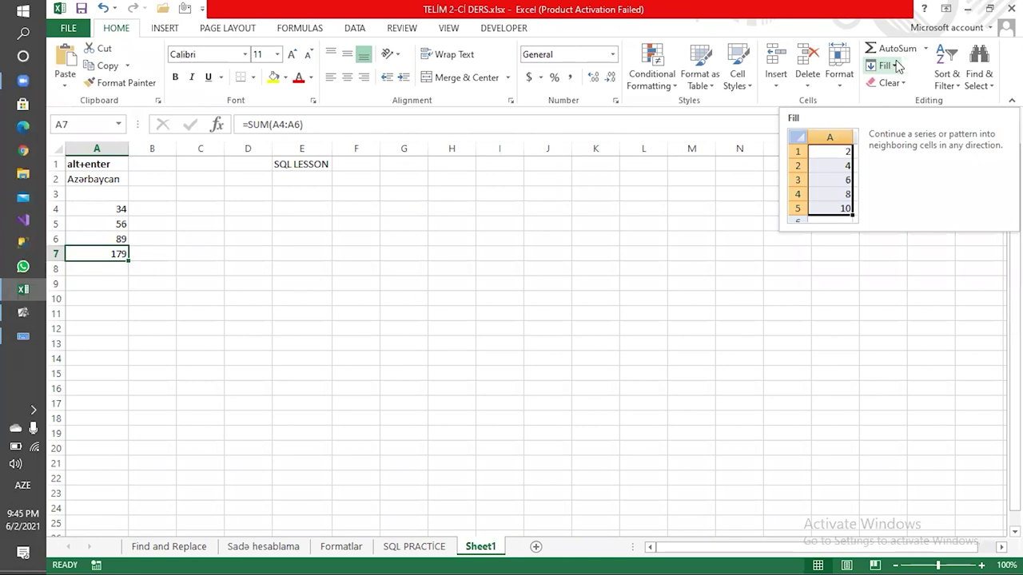
click(896, 66)
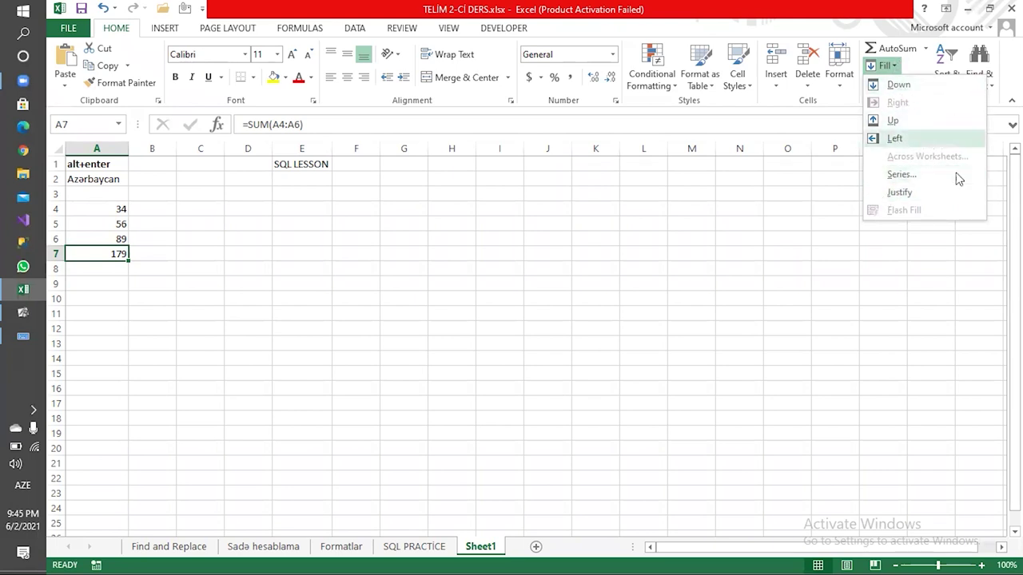
click(799, 264)
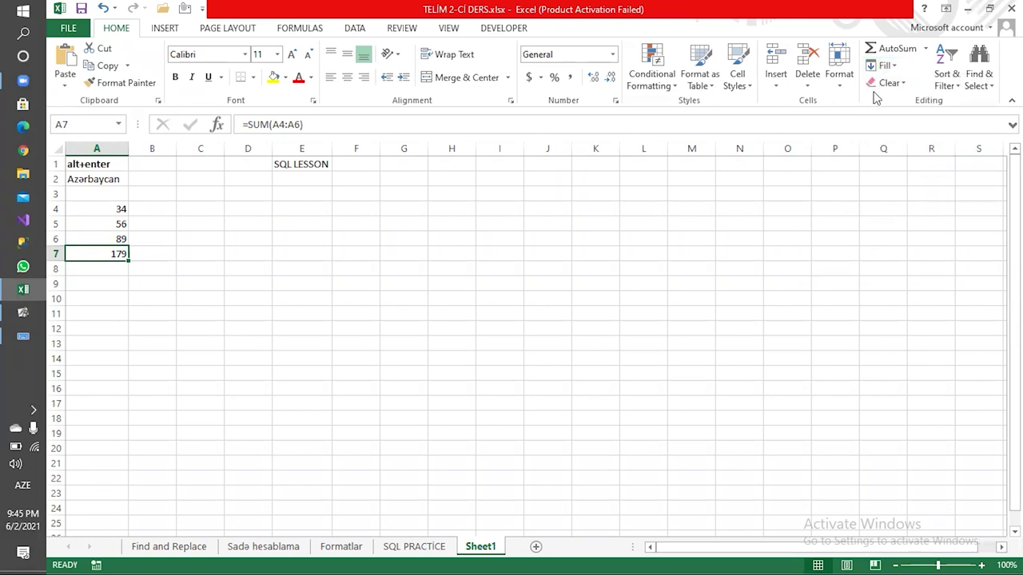
click(888, 68)
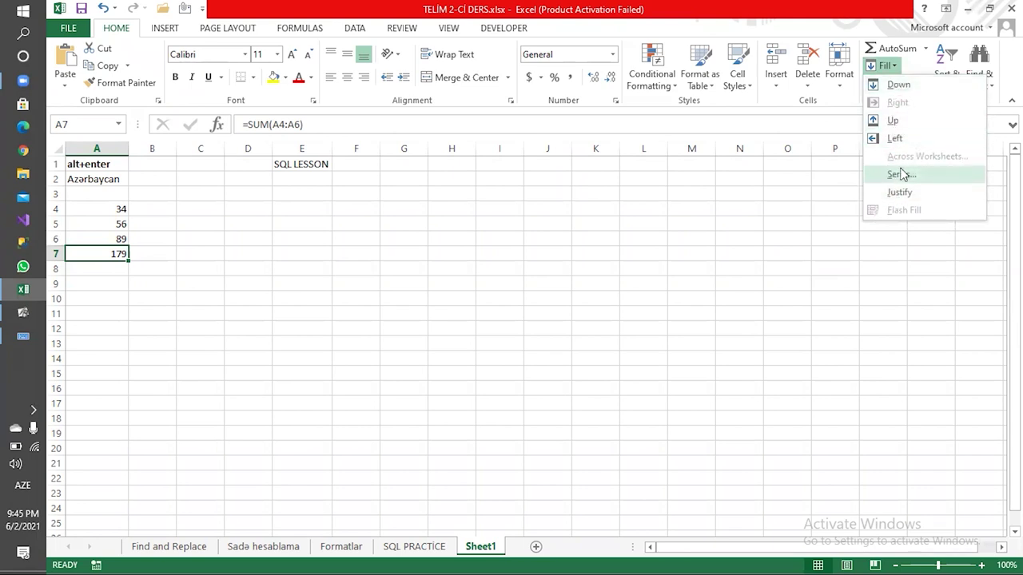
click(805, 241)
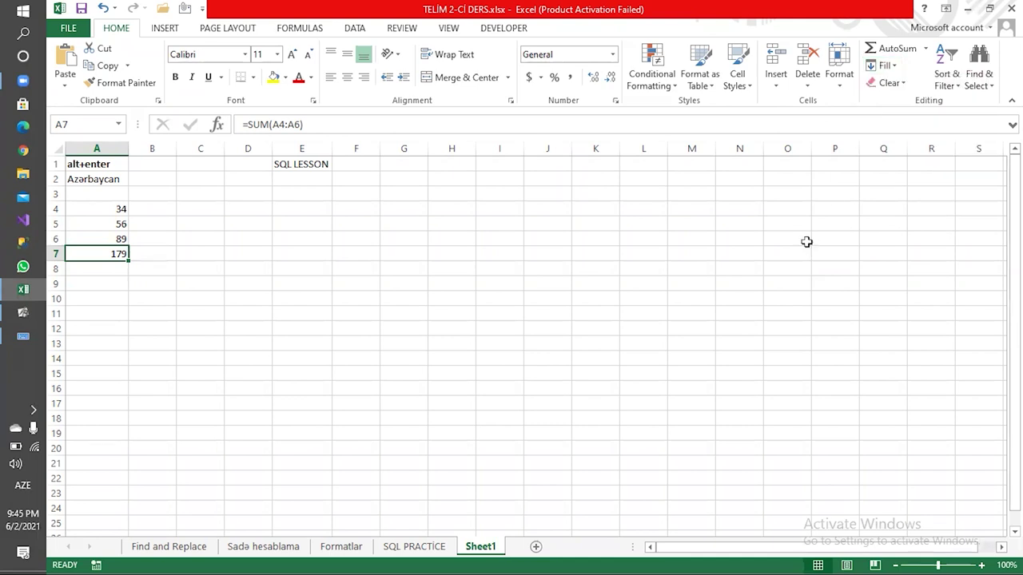
click(147, 209)
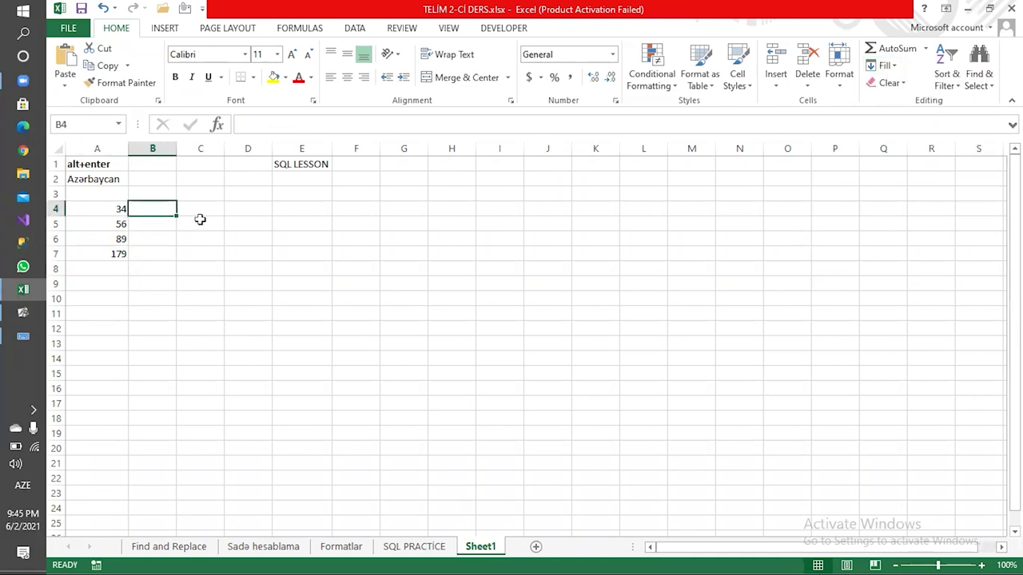
click(894, 67)
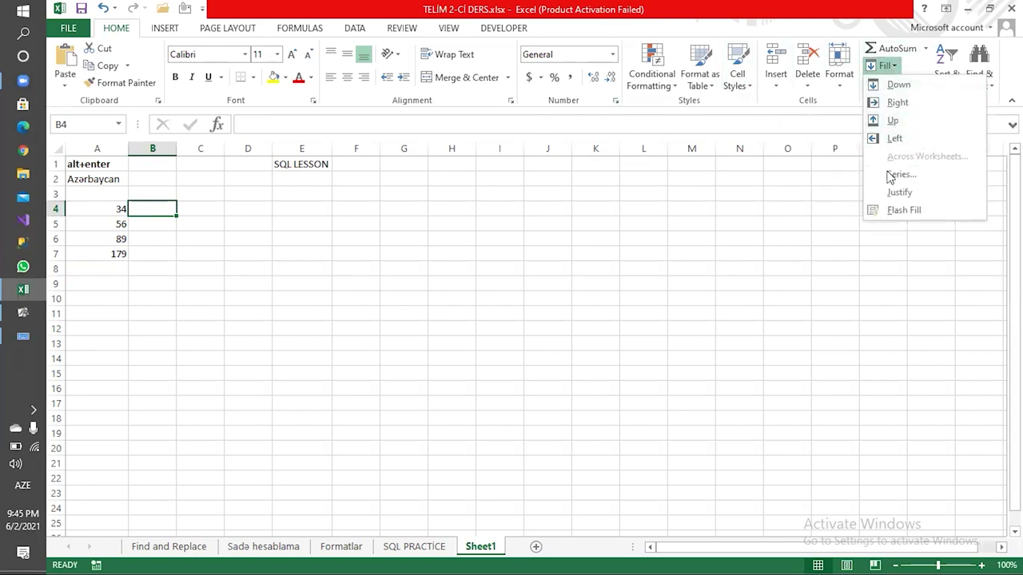
click(743, 210)
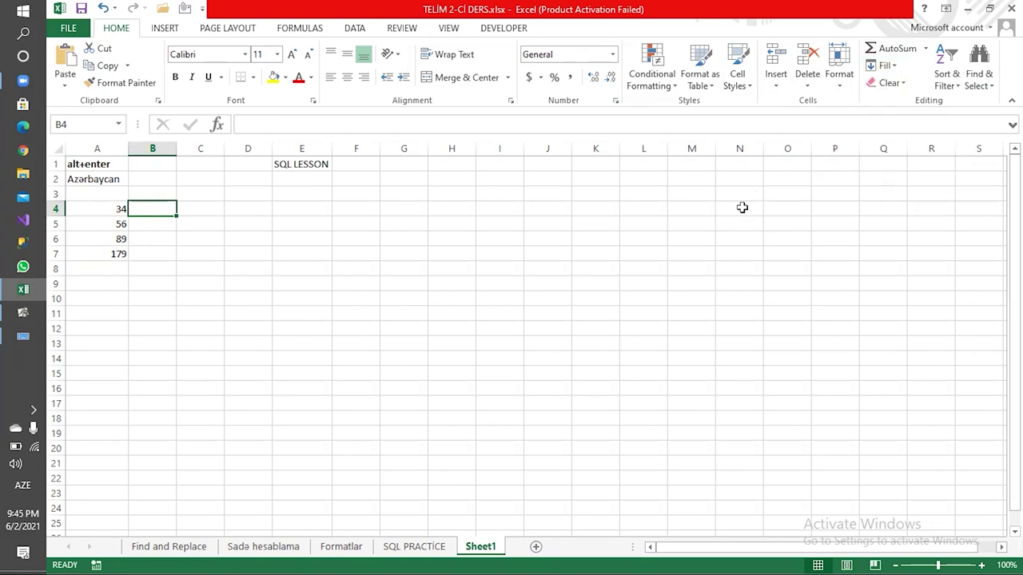
click(302, 193)
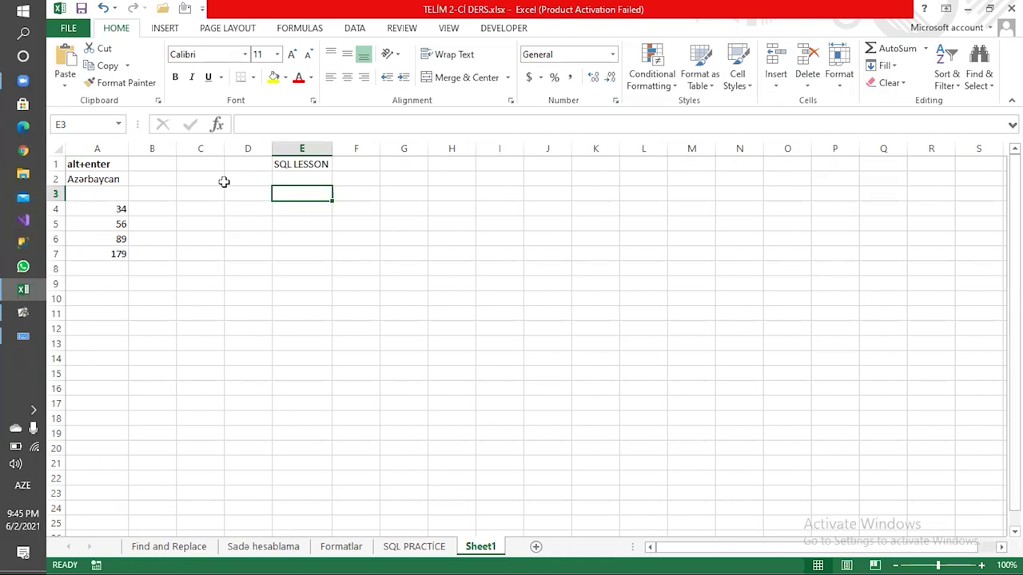
Step: Select the whole sheet and clear all of its contents
click(903, 83)
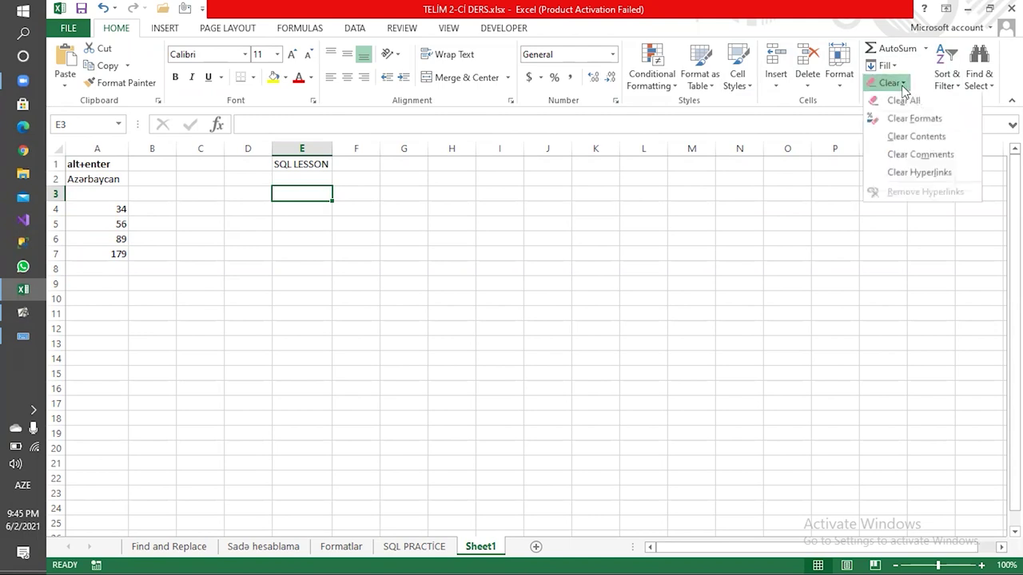
click(906, 103)
click(905, 83)
click(621, 255)
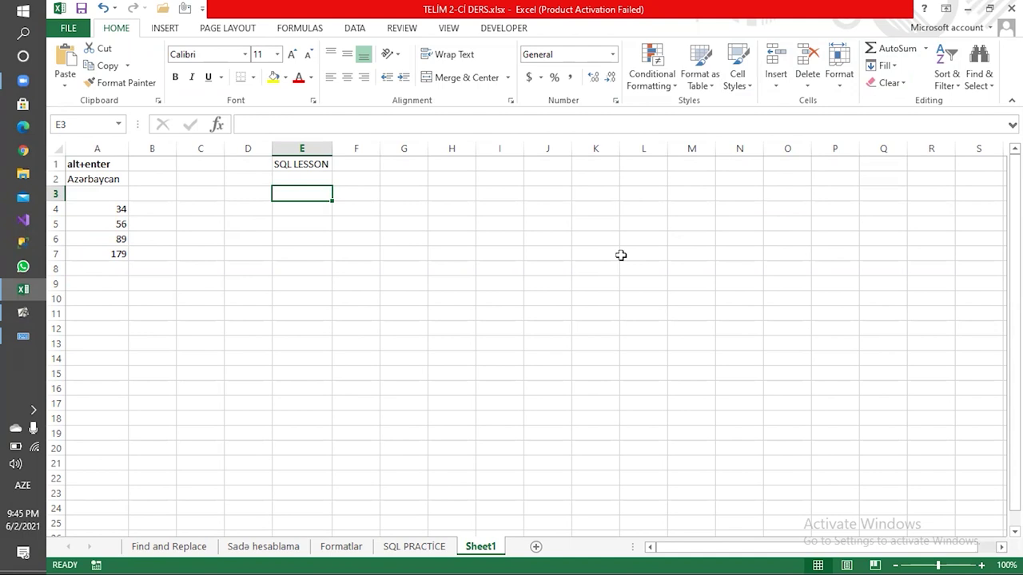
key(ctrl+a)
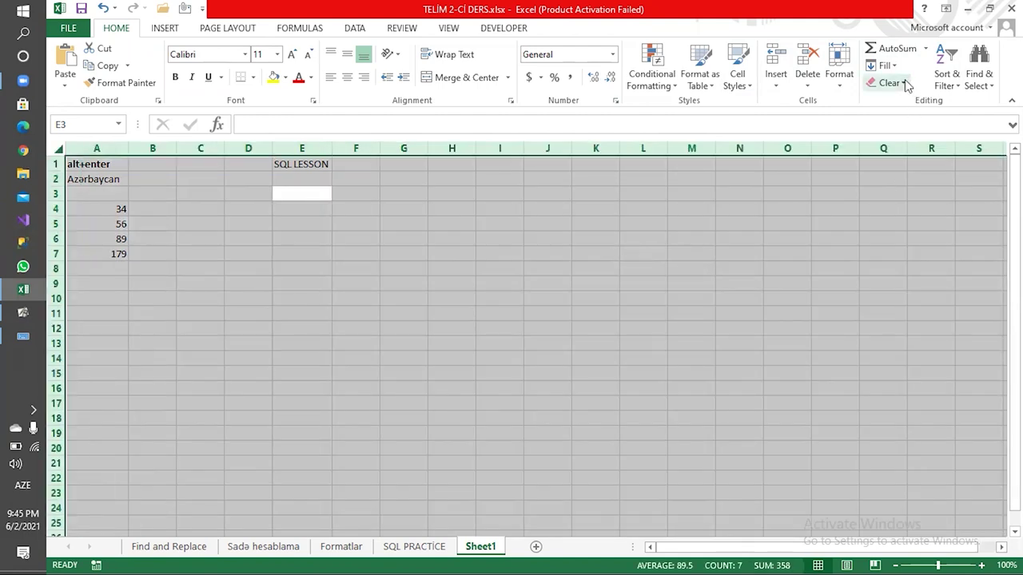
click(906, 85)
click(905, 104)
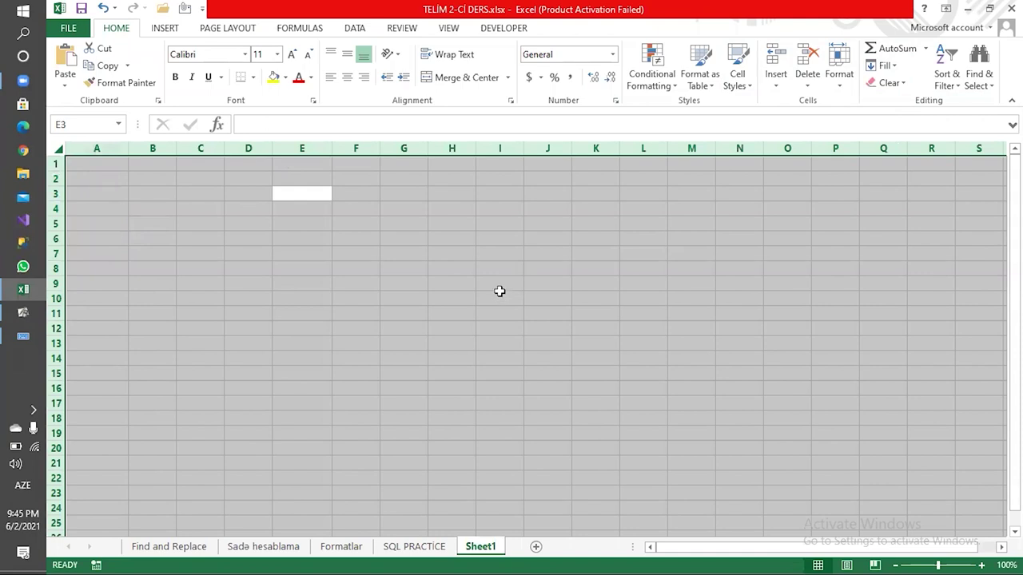
Step: Undo the clearing to restore the text and the 34, 56, 89, 179 values
click(903, 85)
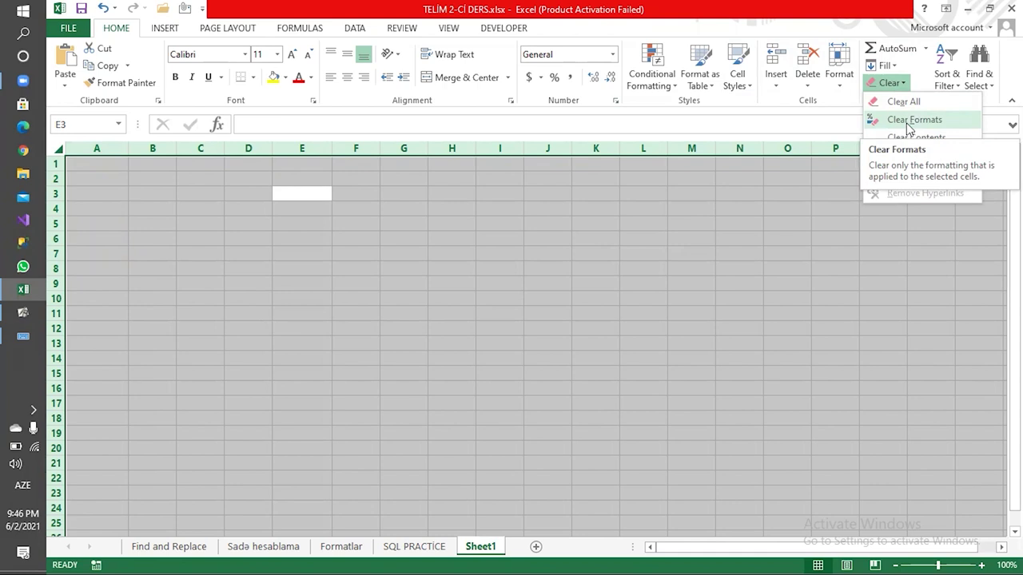
click(651, 232)
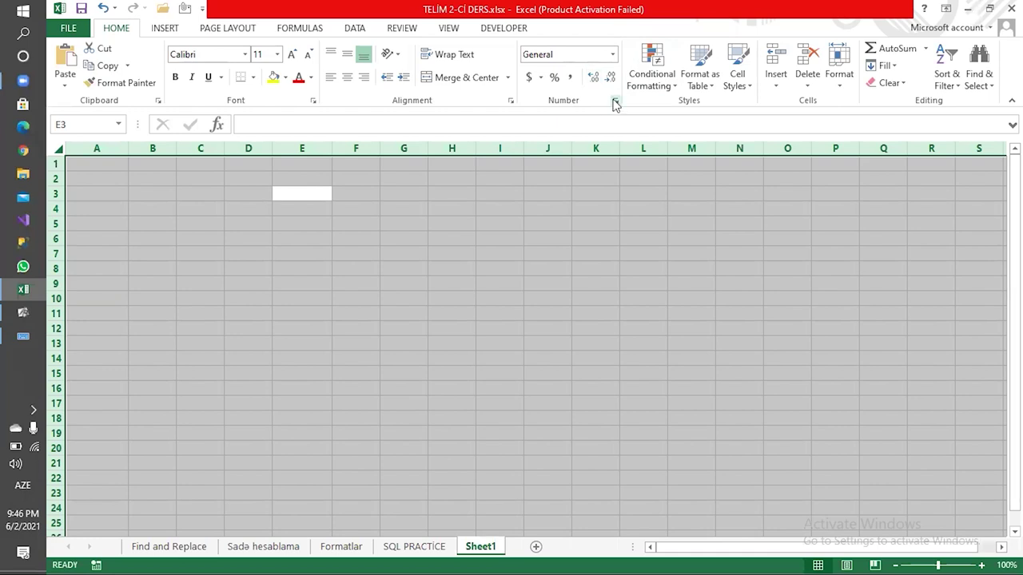
click(483, 270)
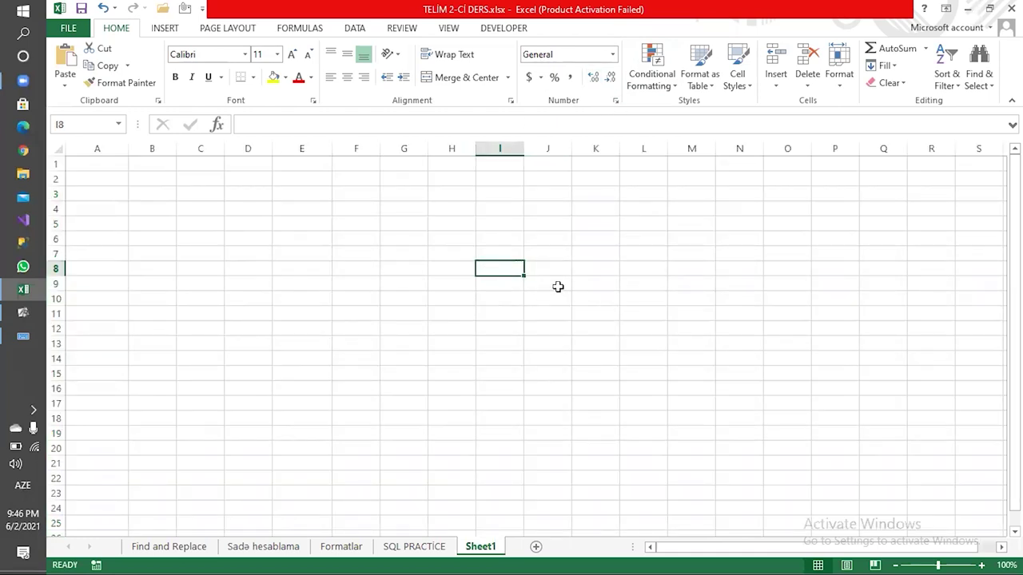
key(ctrl+z)
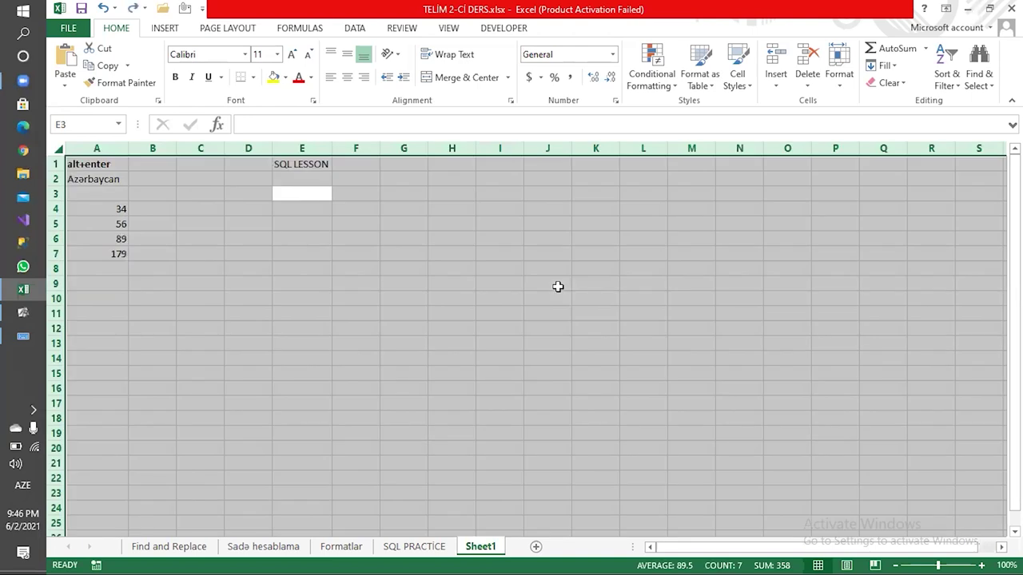
click(576, 281)
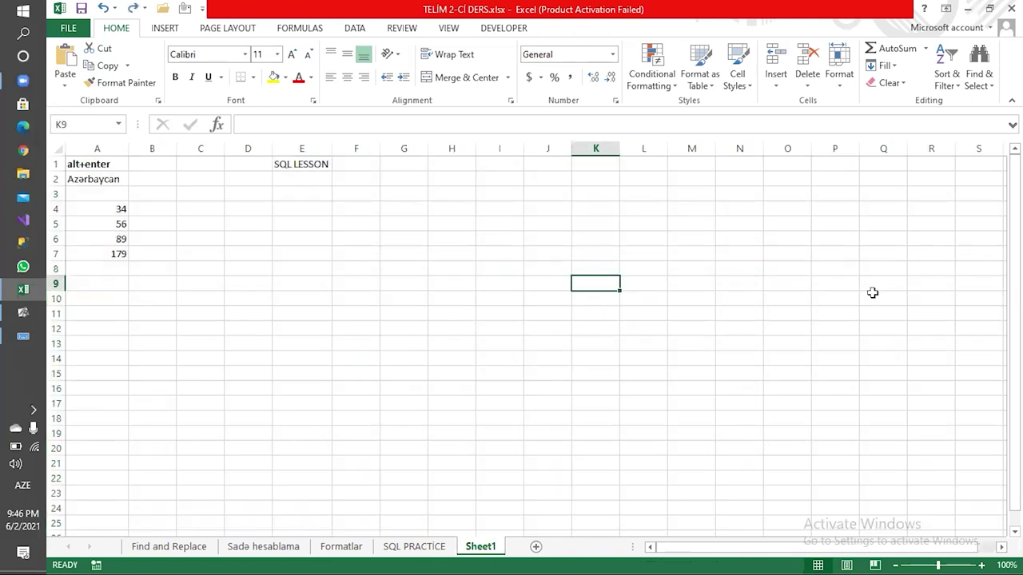
click(107, 181)
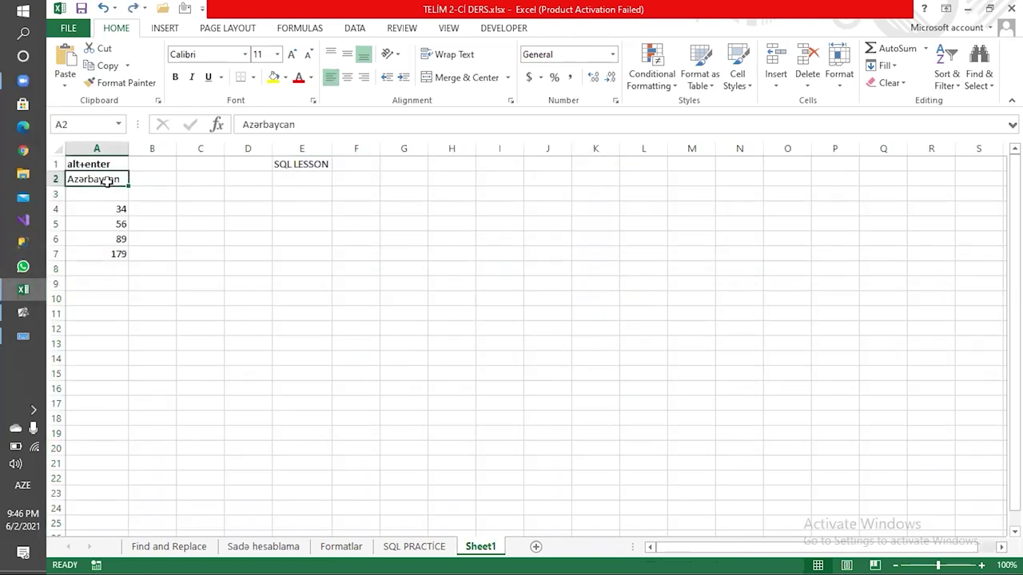
Step: Check the Clear and Sort & Filter menus, then go to the Find and Replace sheet
click(900, 88)
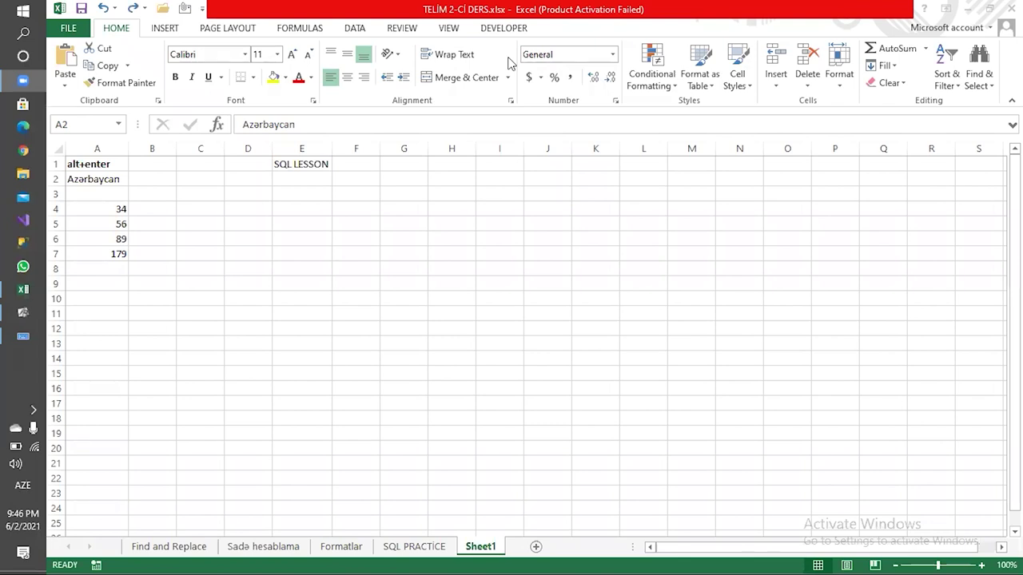
click(959, 110)
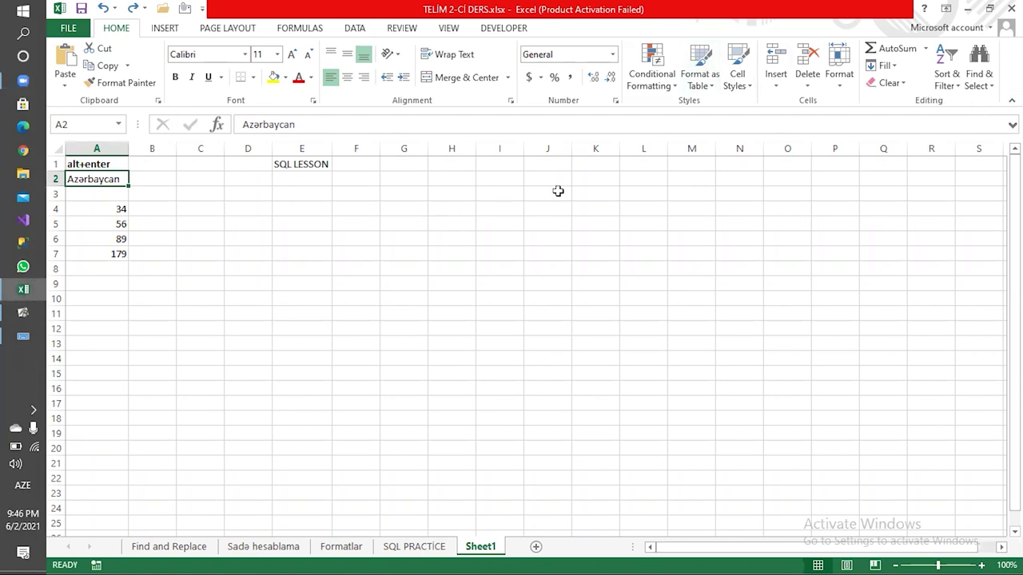
click(946, 86)
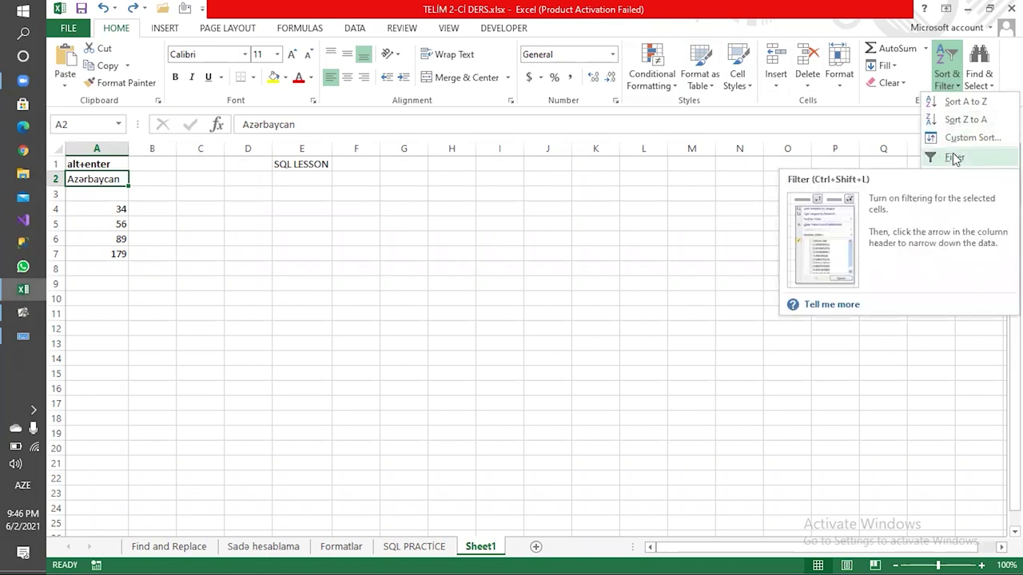
click(136, 546)
click(168, 548)
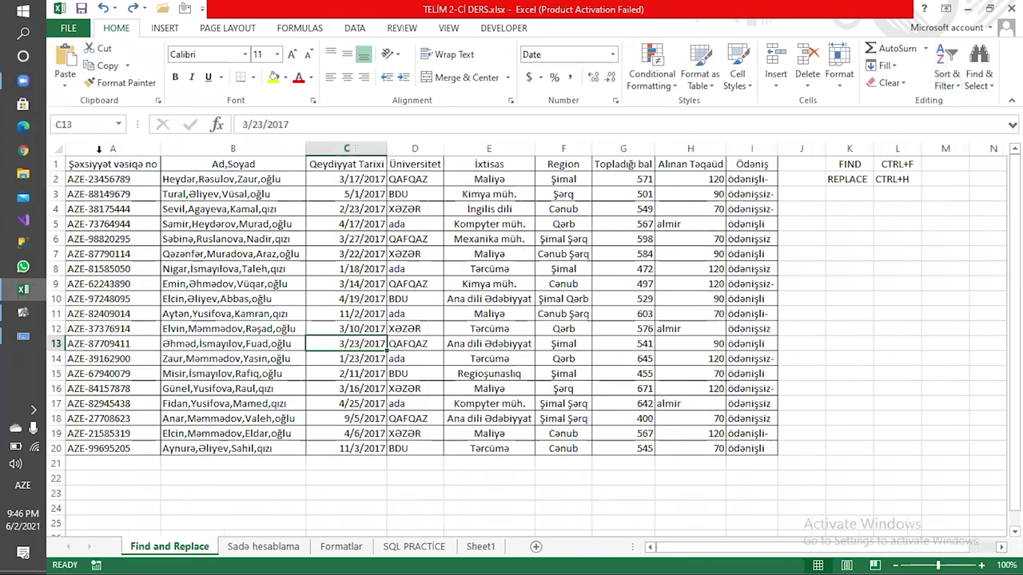
Step: Select the whole student table and turn on Filter from Sort & Filter
key(ctrl+Home)
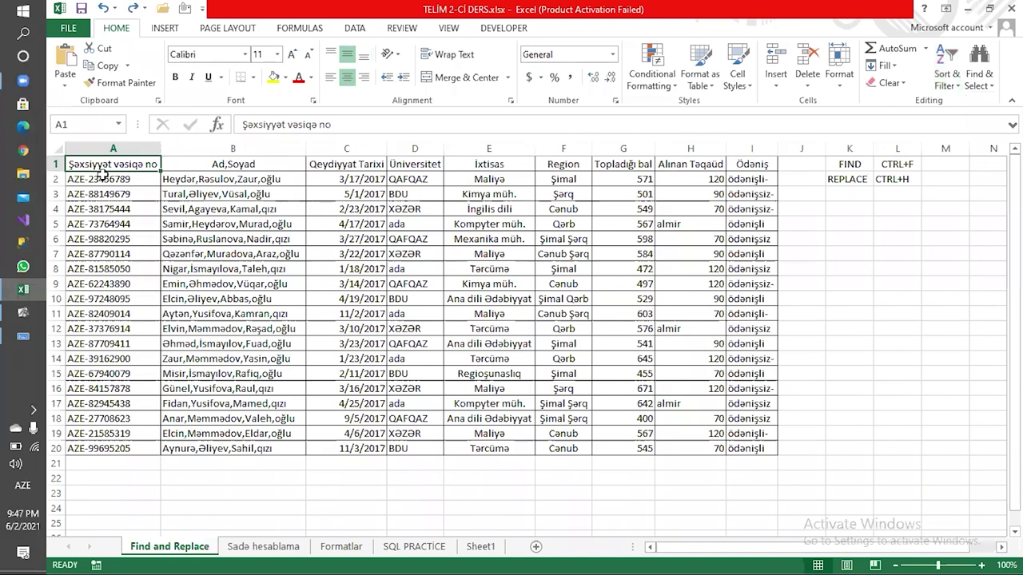
key(Right)
key(Right)
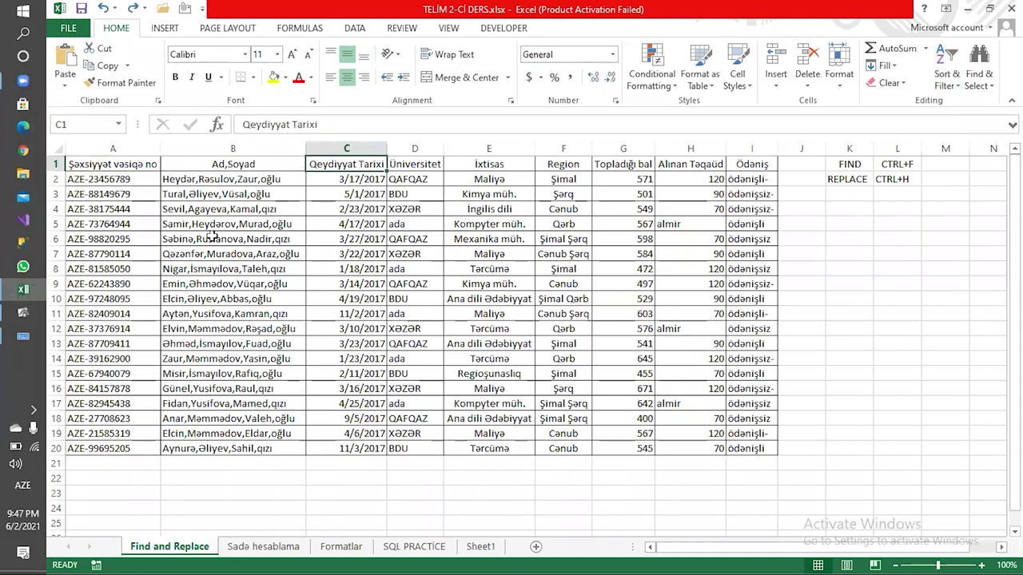
key(ctrl+a)
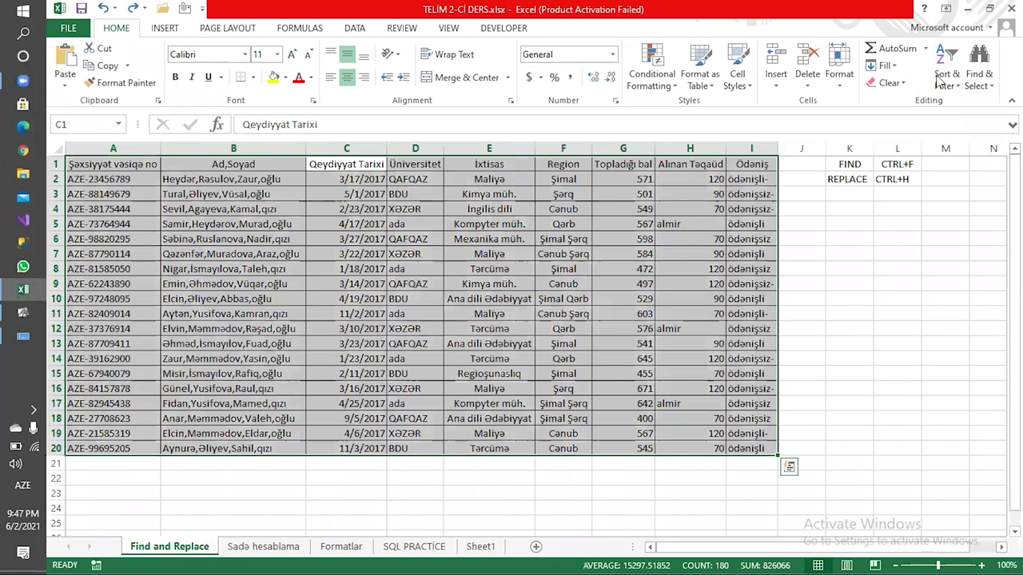
click(943, 84)
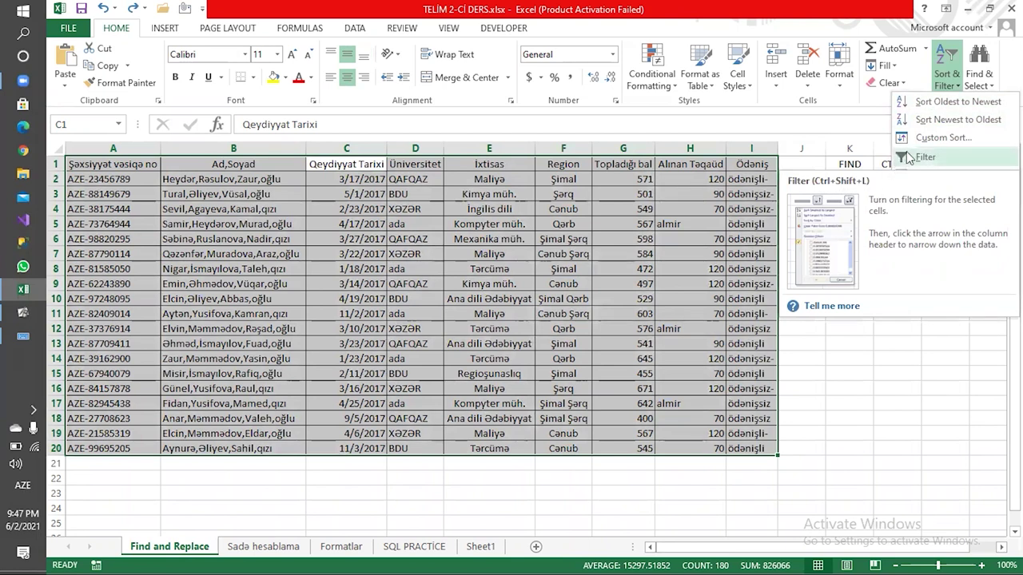
click(909, 158)
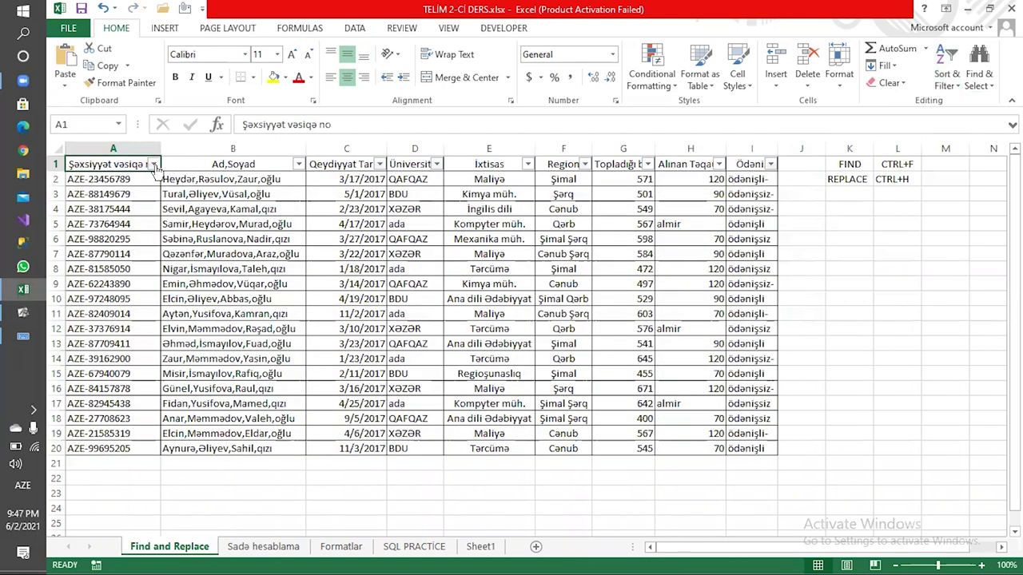
Step: Select cells A13 and B3, then drag-select most of the student table
click(150, 169)
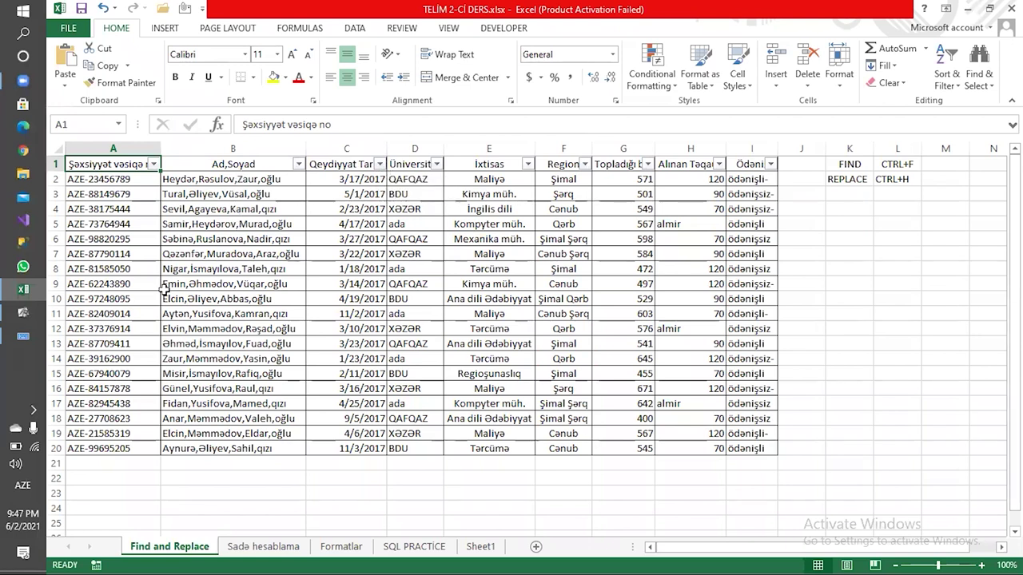
click(106, 331)
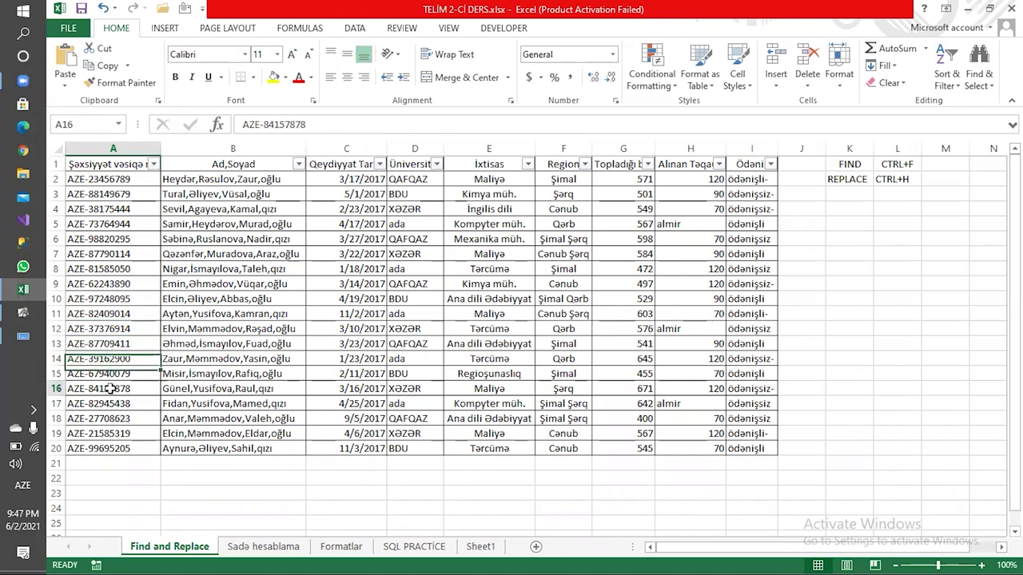
click(106, 343)
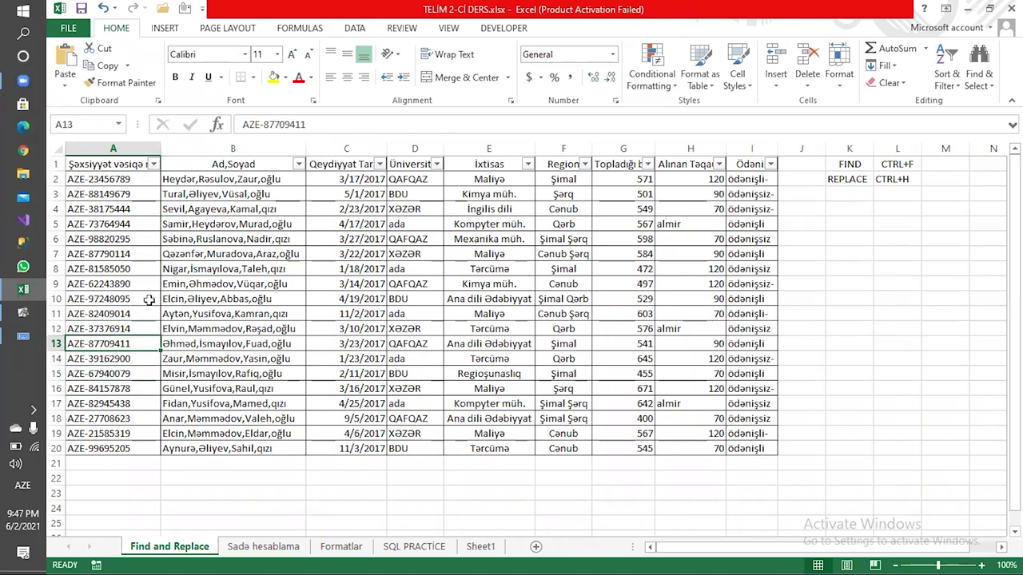
click(182, 199)
drag(115, 166, 768, 452)
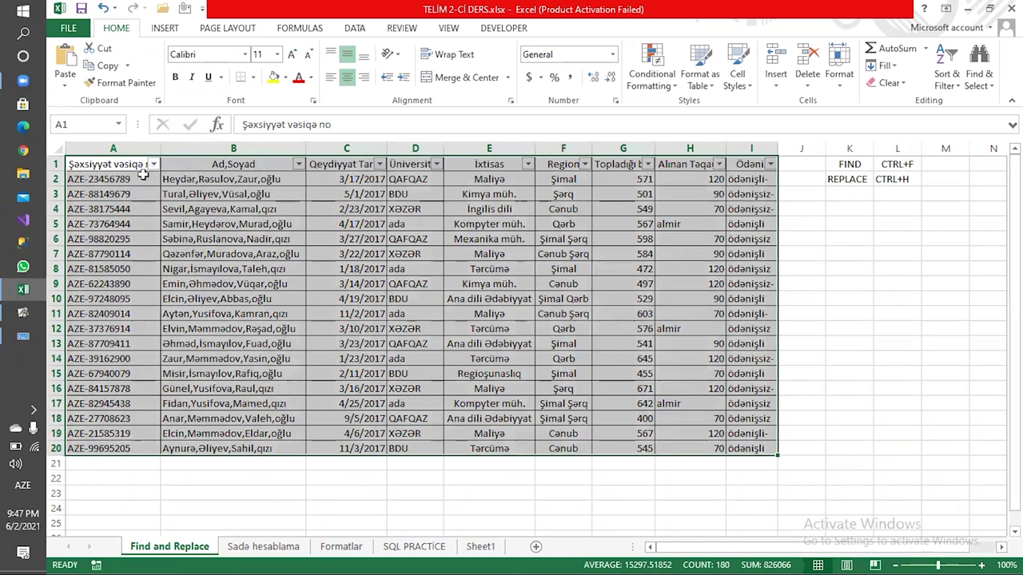
Step: Inspect the column A and Topladığı bal filter dropdowns without changing anything
click(152, 166)
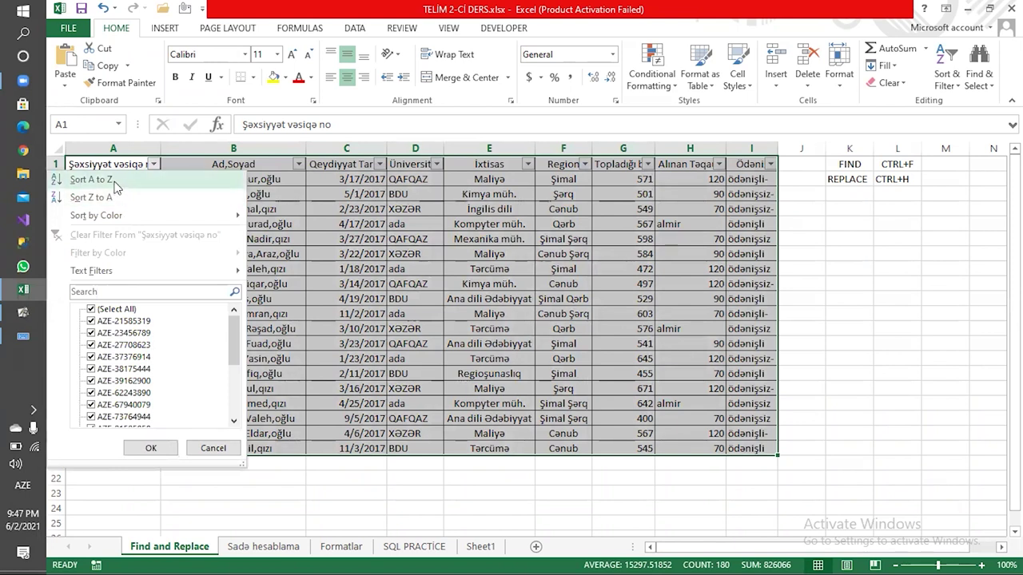
click(850, 169)
click(957, 76)
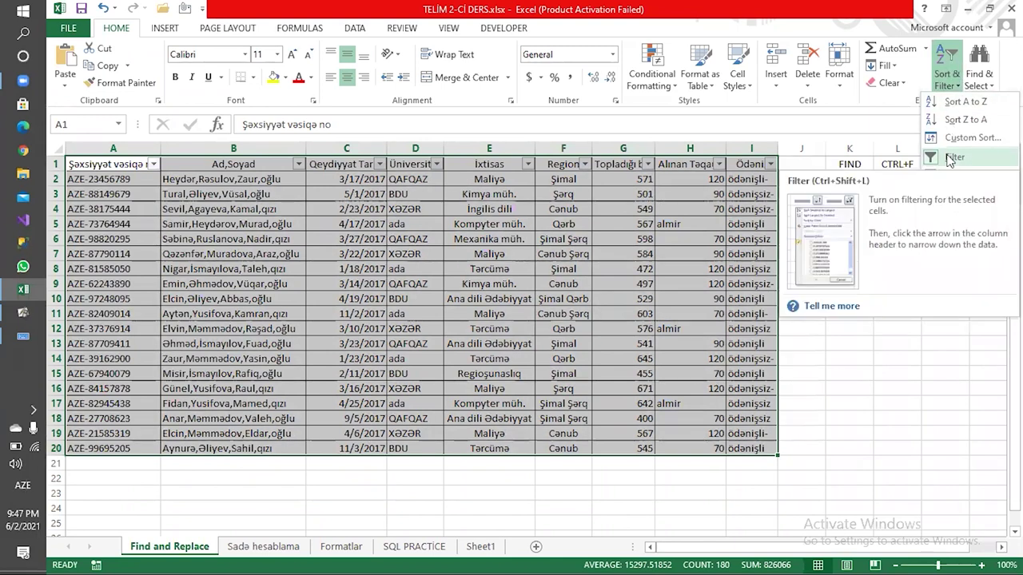
click(154, 164)
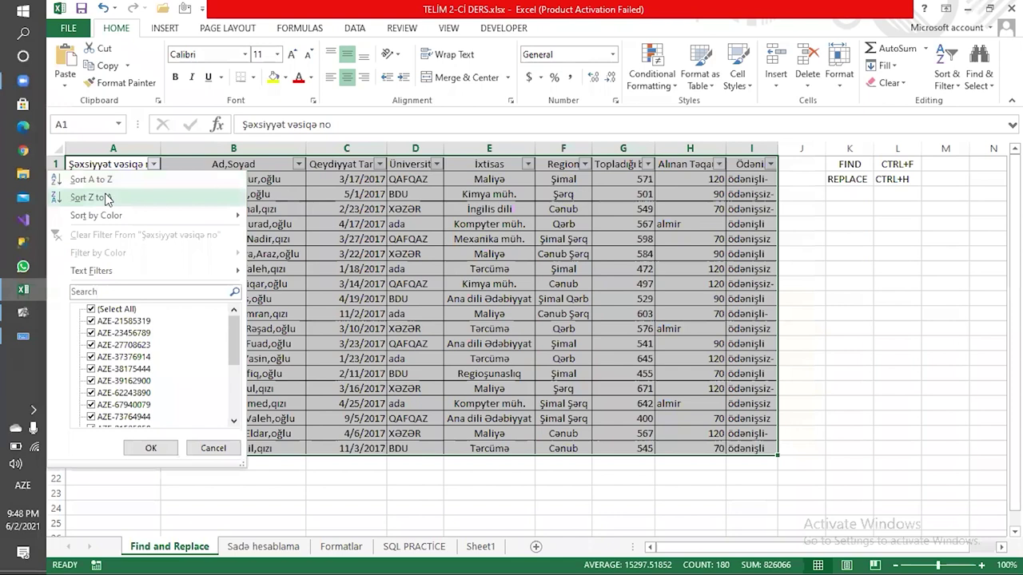
click(383, 189)
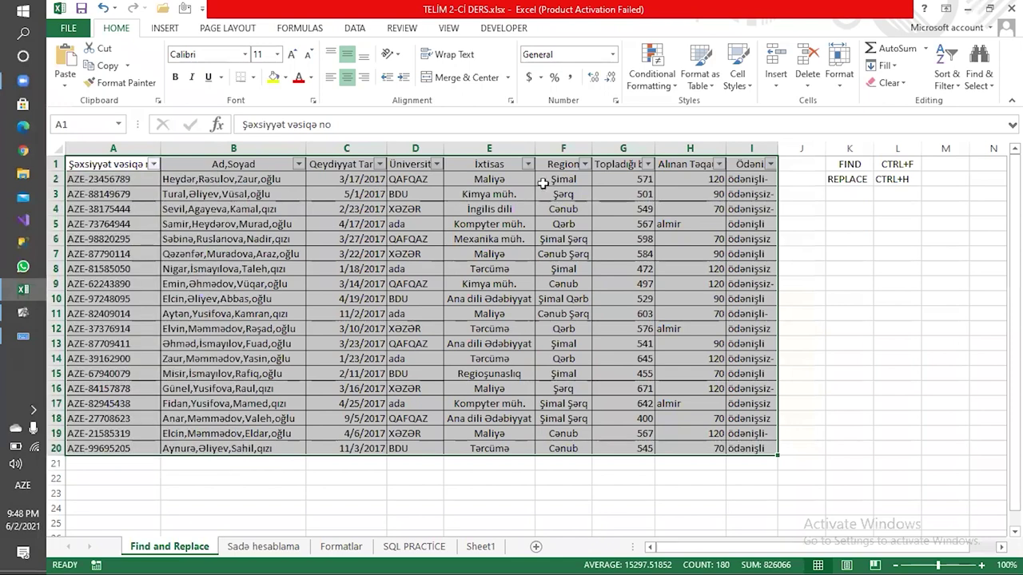
click(649, 165)
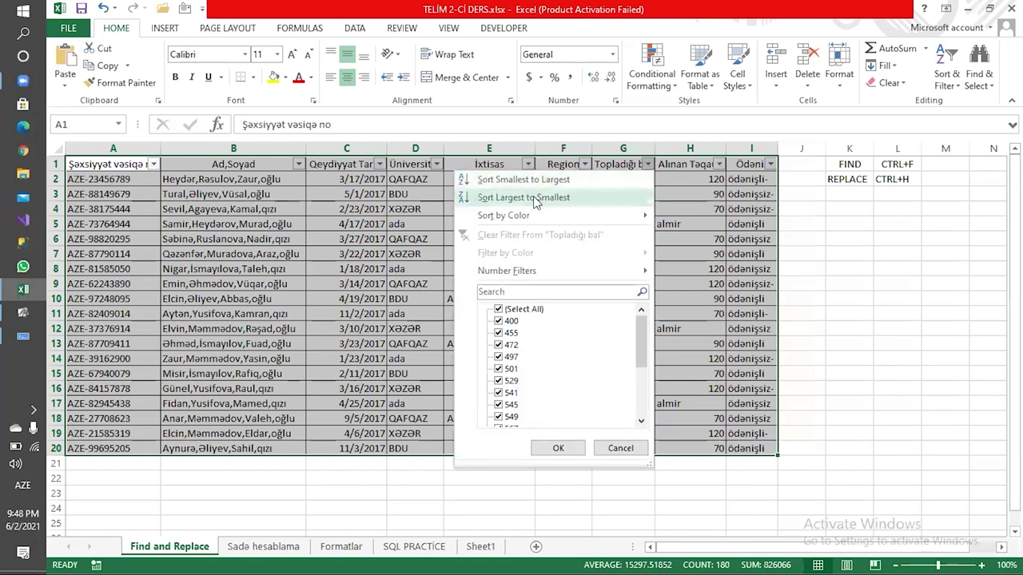
key(Escape)
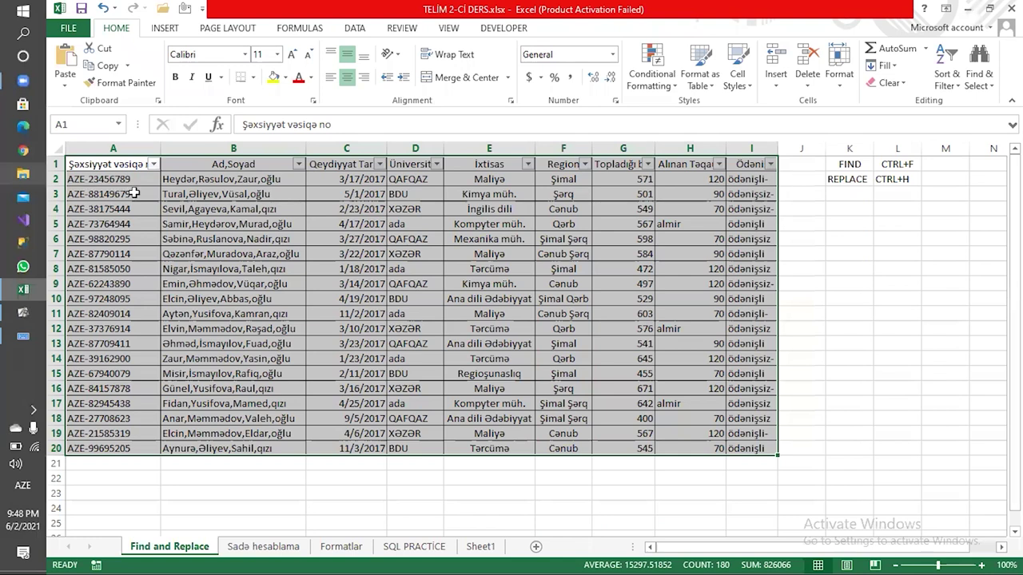
click(120, 194)
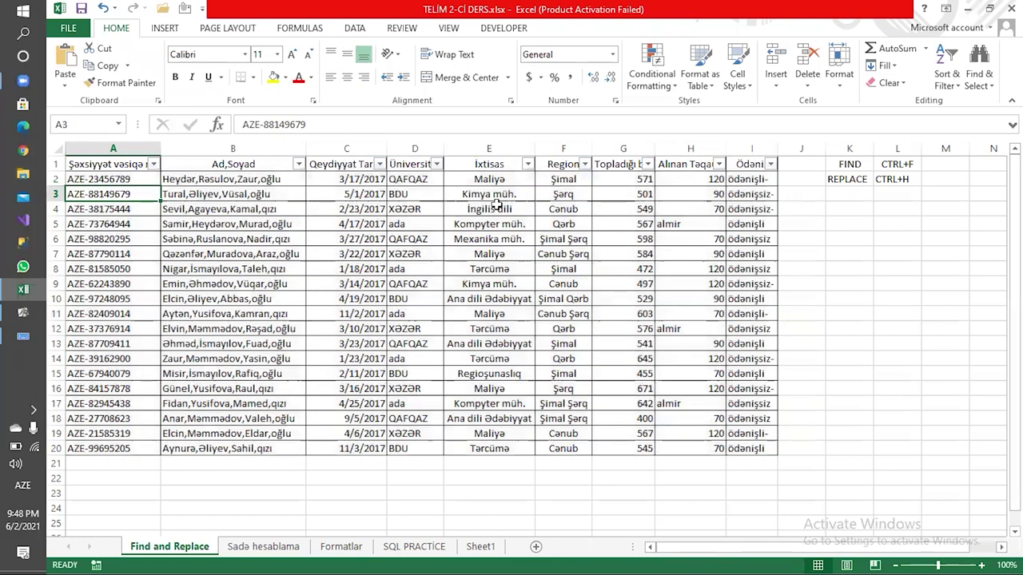
click(627, 177)
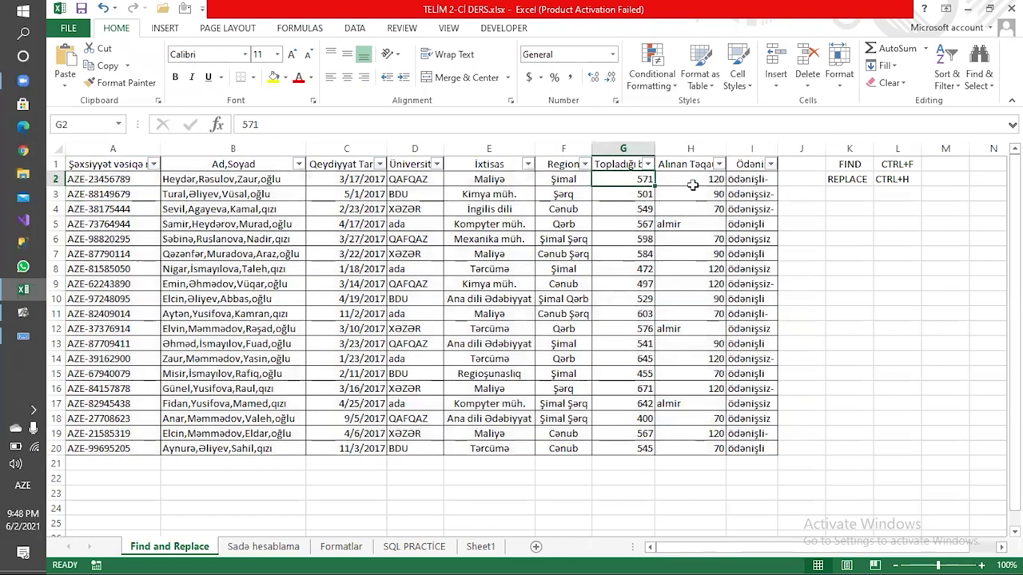
Step: Sort the table A to Z by Şəxsiyyət vəsiqə no from column A's dropdown
click(153, 165)
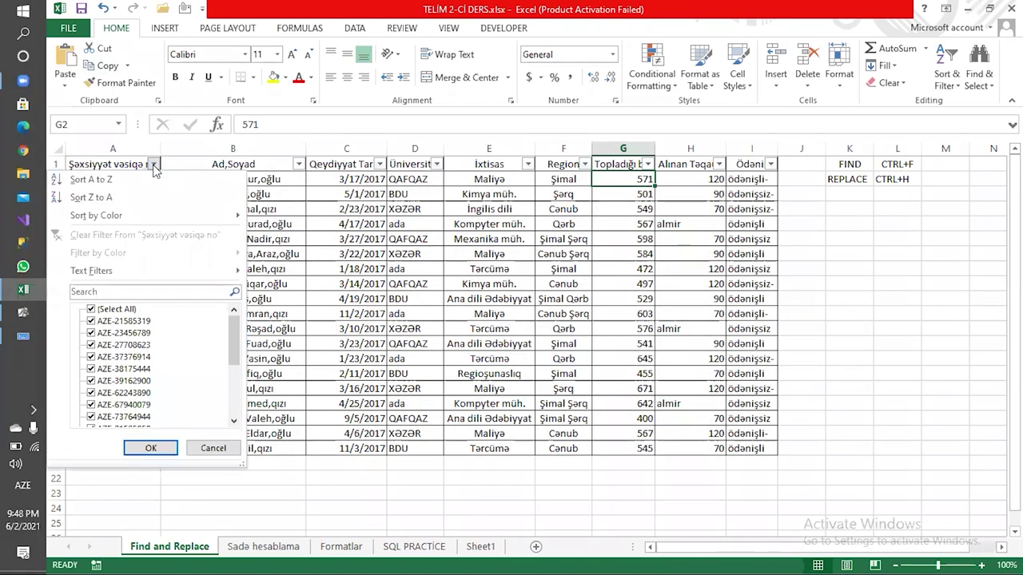
click(297, 196)
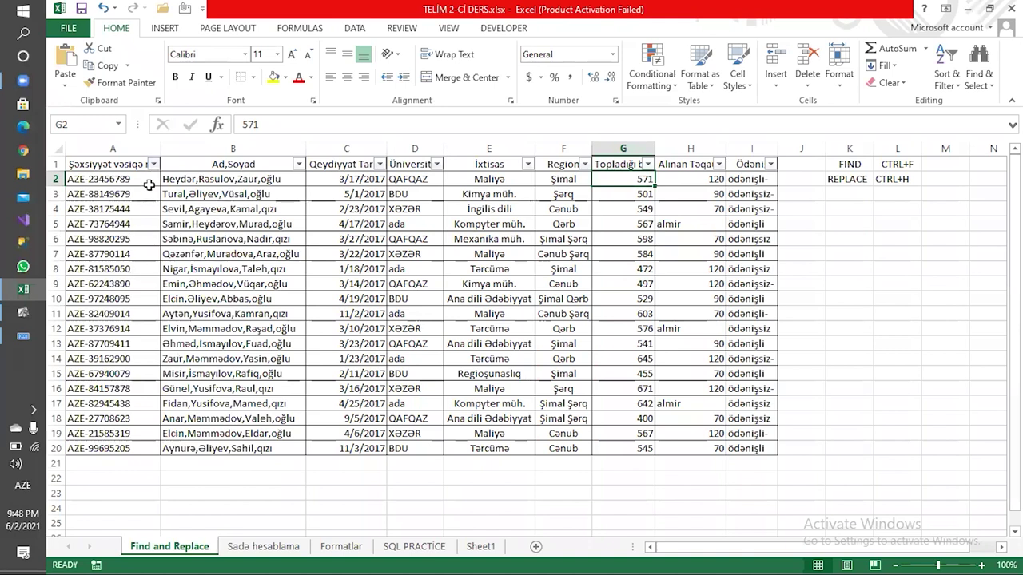
click(152, 163)
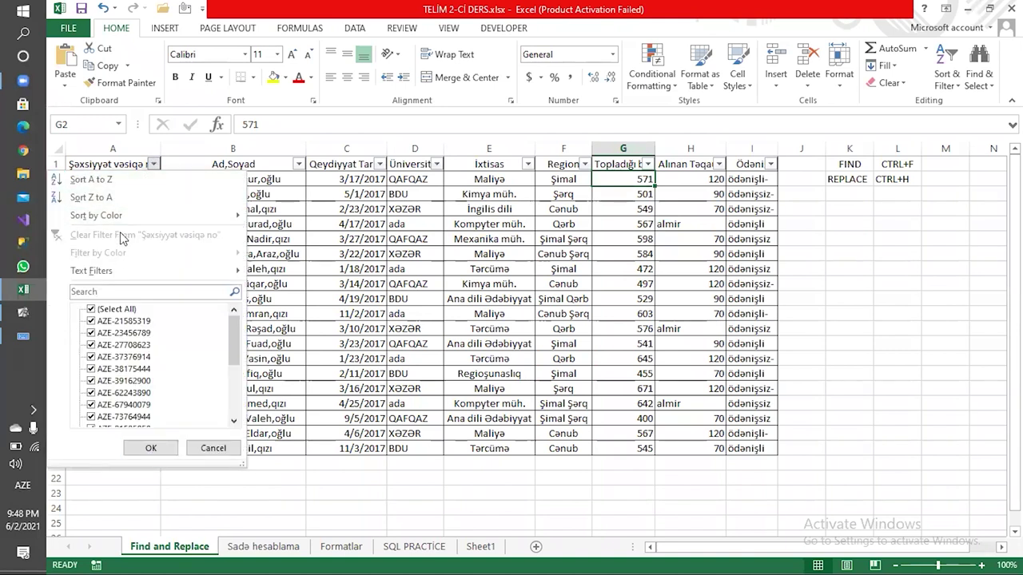
click(120, 179)
Step: From header B1, sort the table A to Z by Ad,Soyad with Alt+A, S, A
click(102, 181)
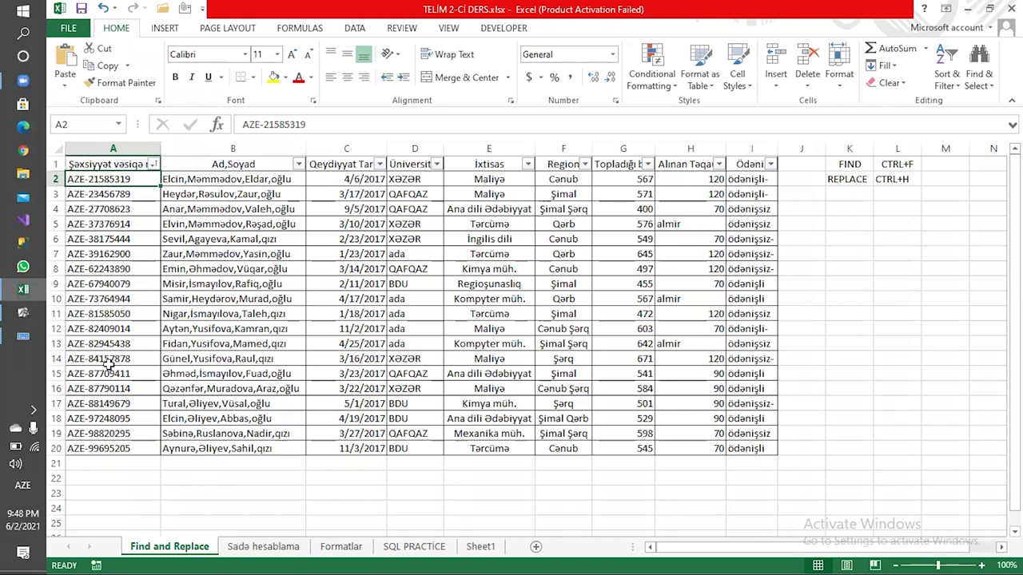
click(216, 165)
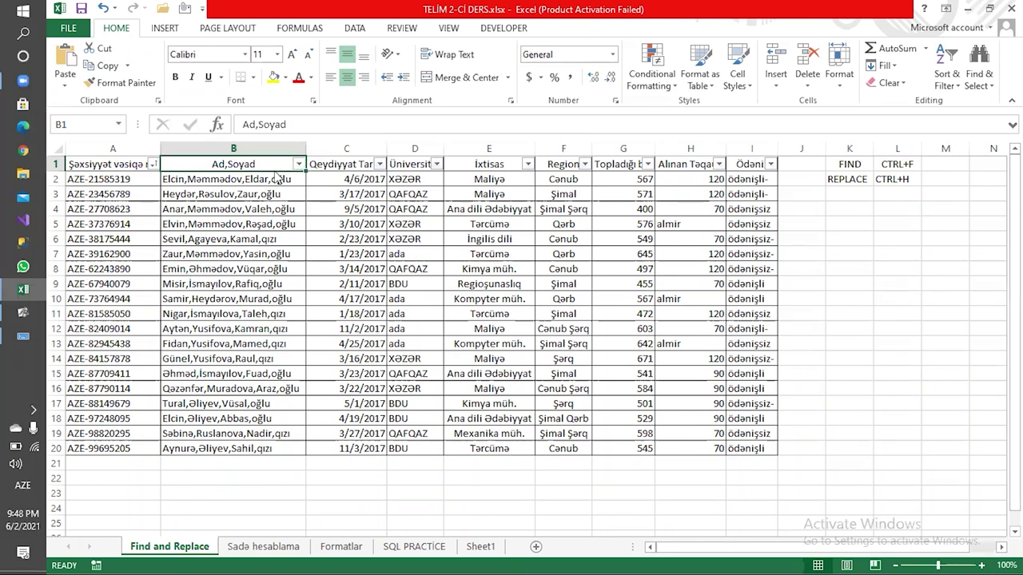
key(alt+a)
key(s)
key(a)
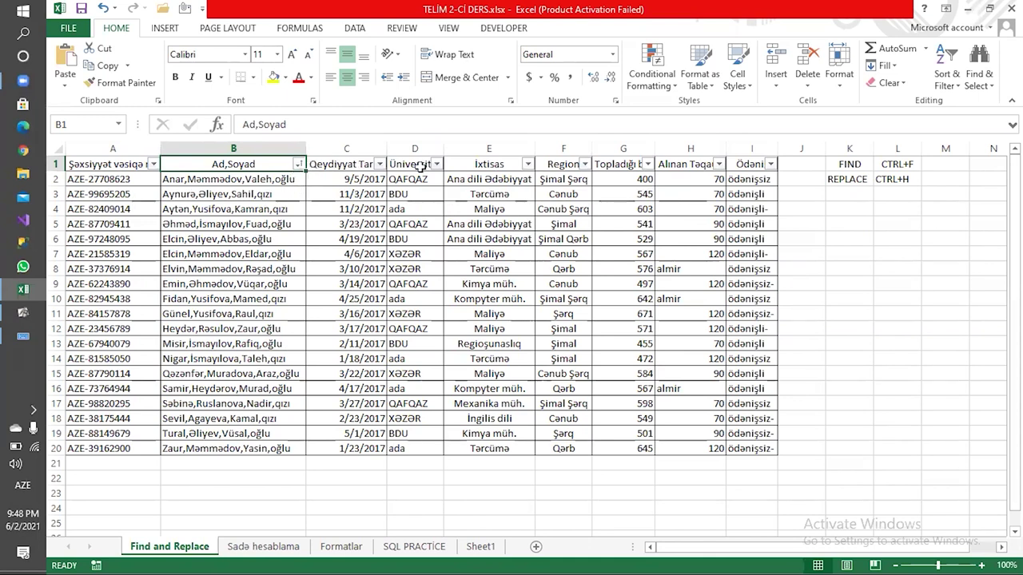
click(379, 163)
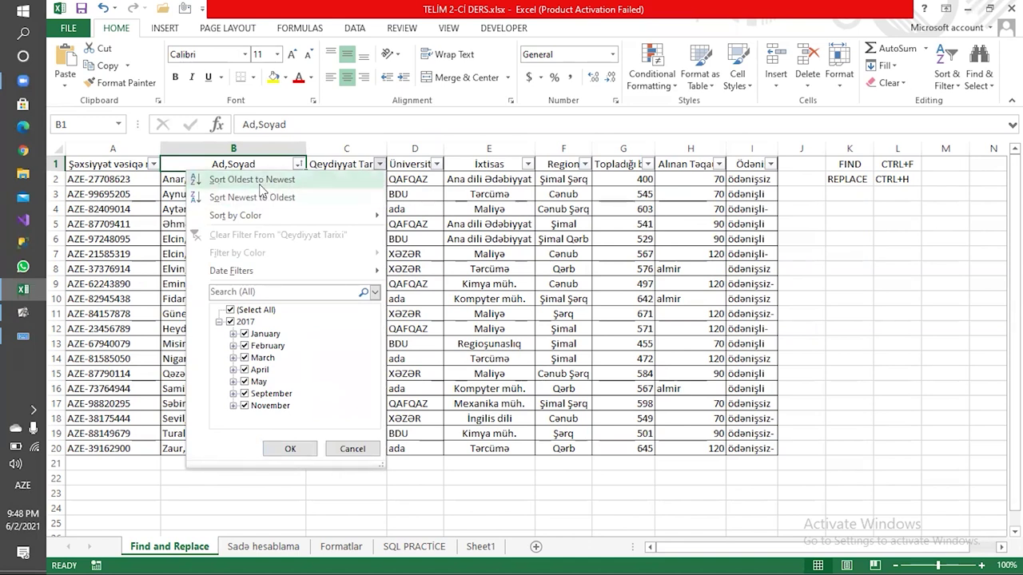
click(448, 198)
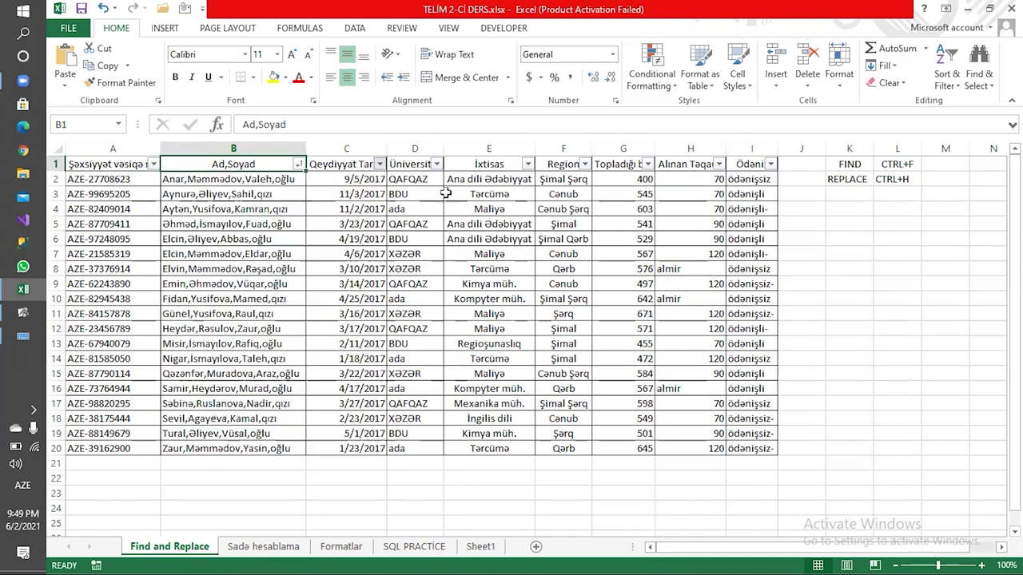
click(153, 164)
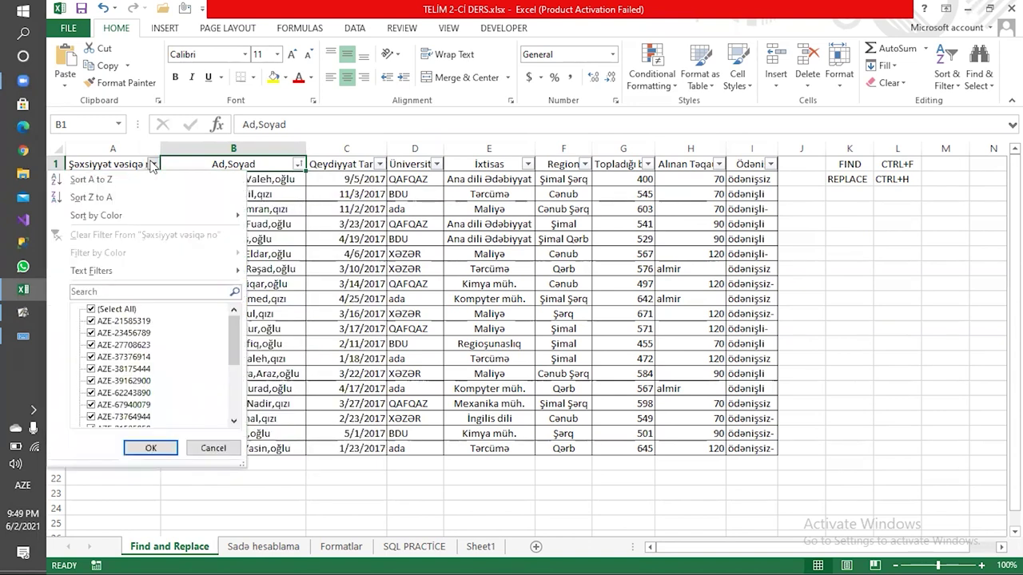
click(93, 310)
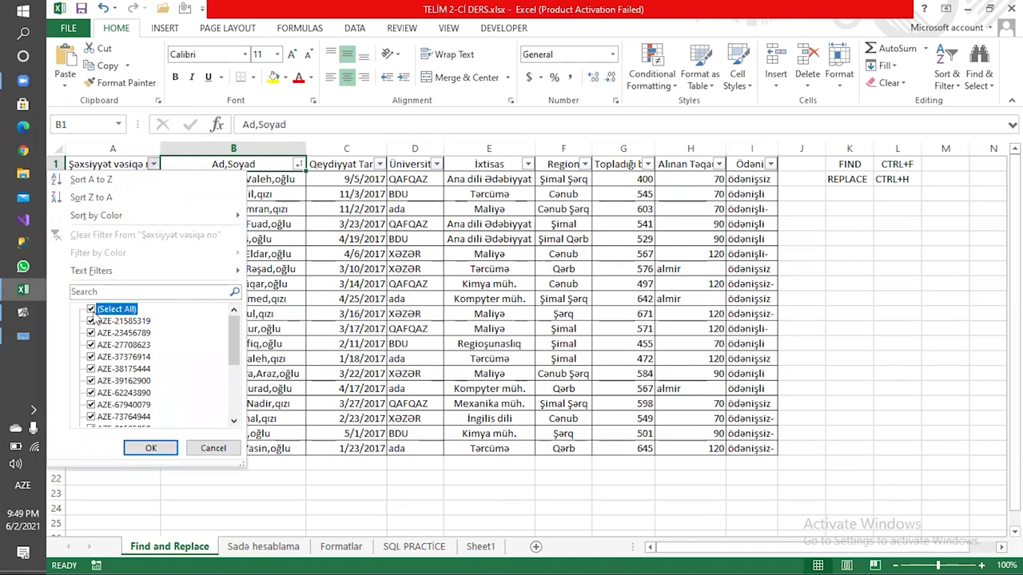
scroll(100, 383, down, 5)
click(92, 370)
click(92, 357)
click(92, 321)
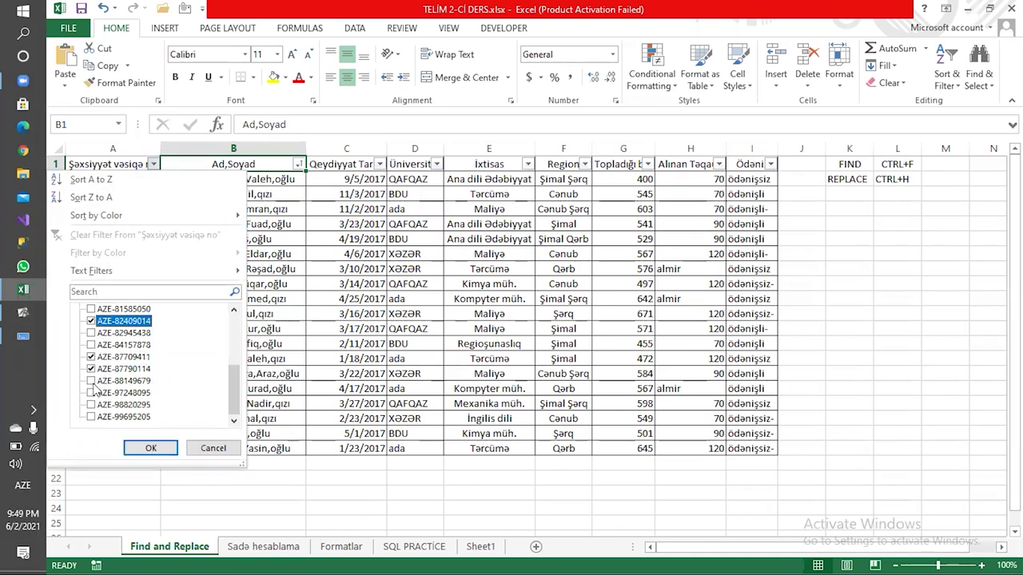
click(92, 393)
click(118, 358)
click(92, 333)
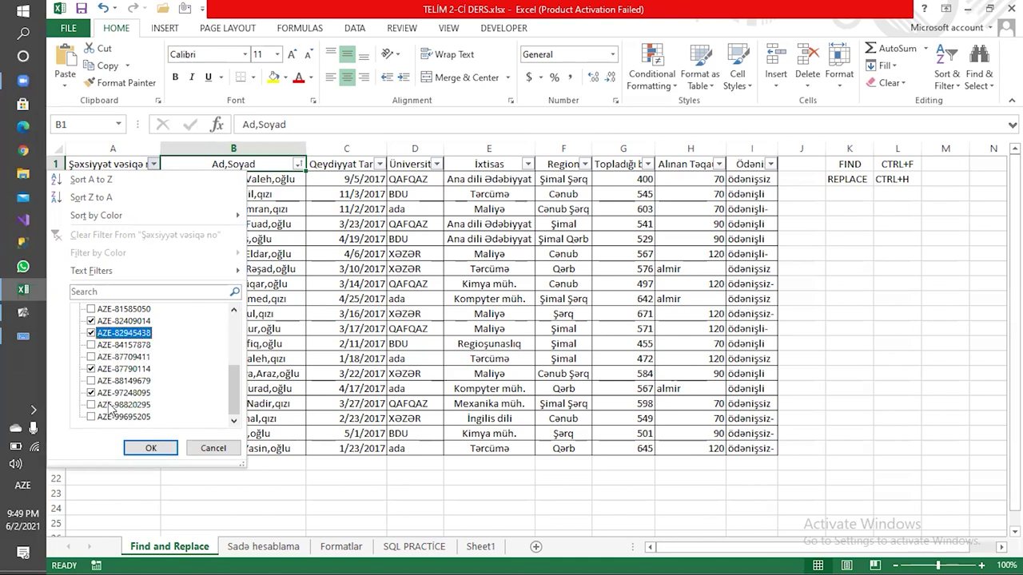
click(149, 449)
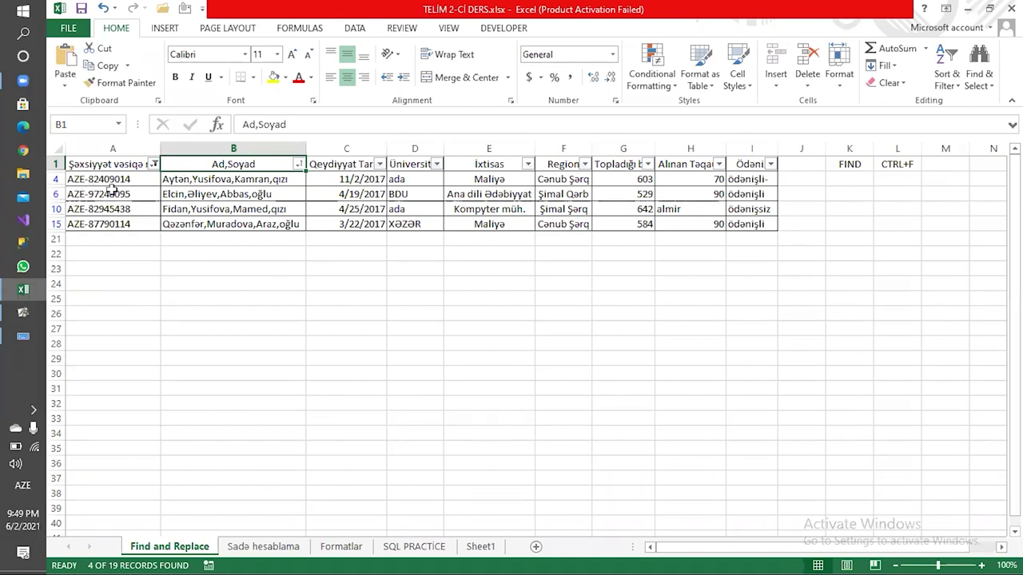
key(ctrl+z)
click(238, 208)
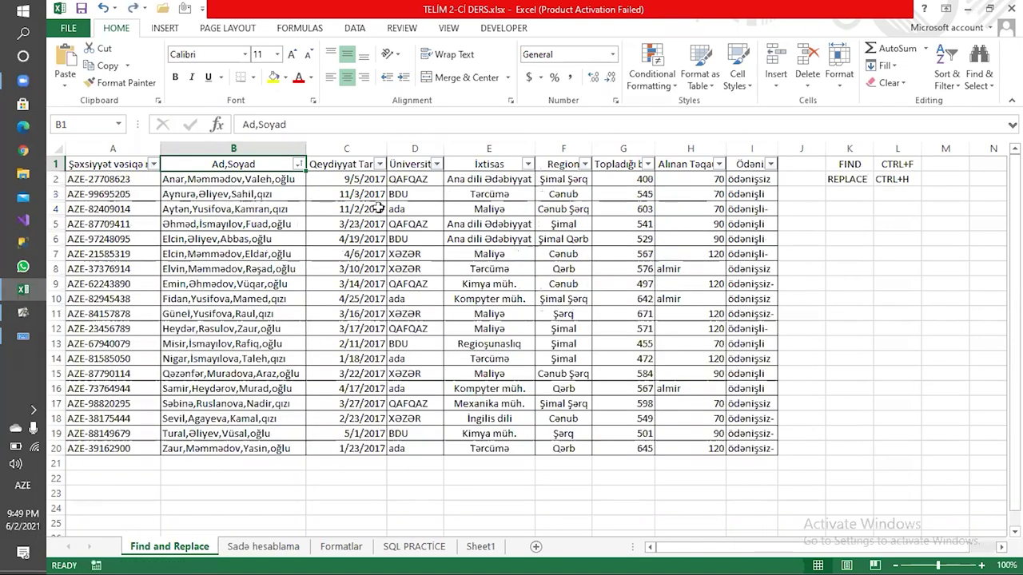
click(416, 208)
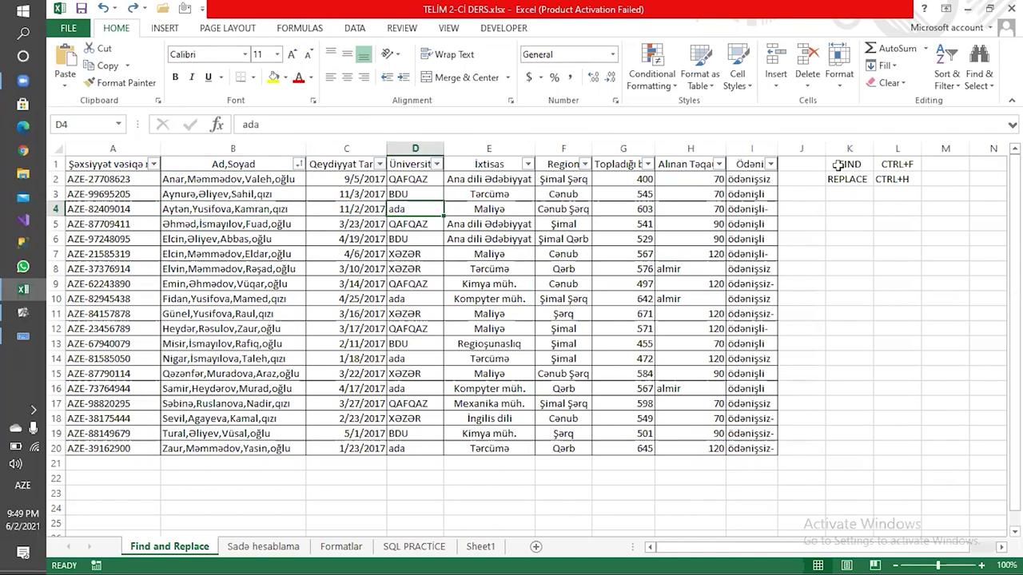
key(Up)
key(Right)
key(Right)
key(Right)
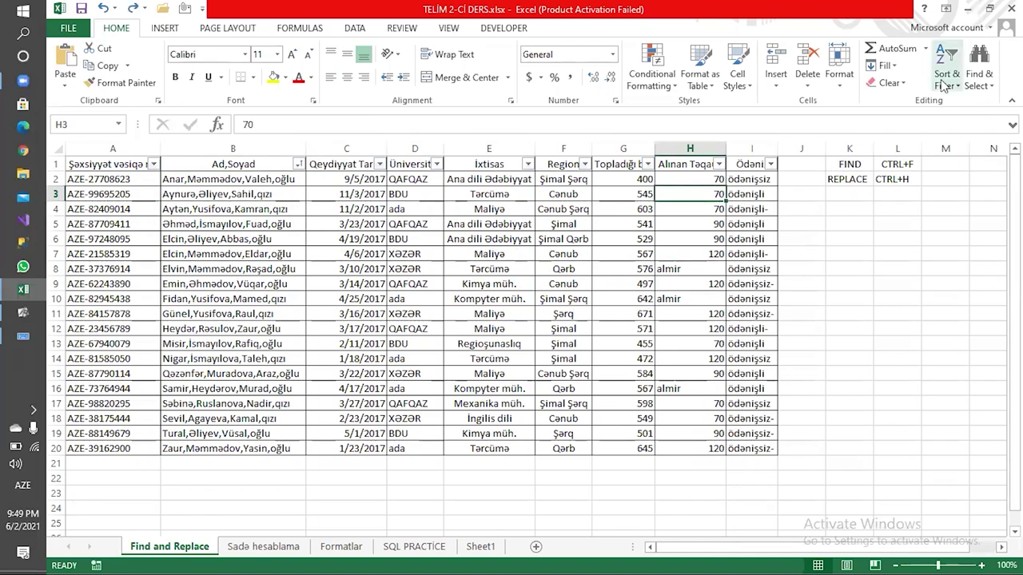
click(944, 86)
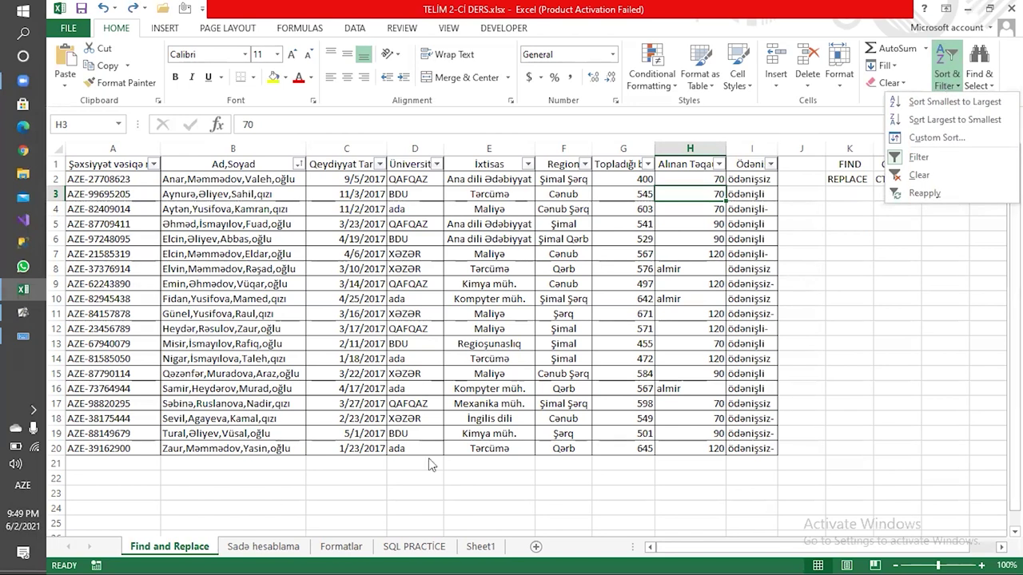
click(405, 361)
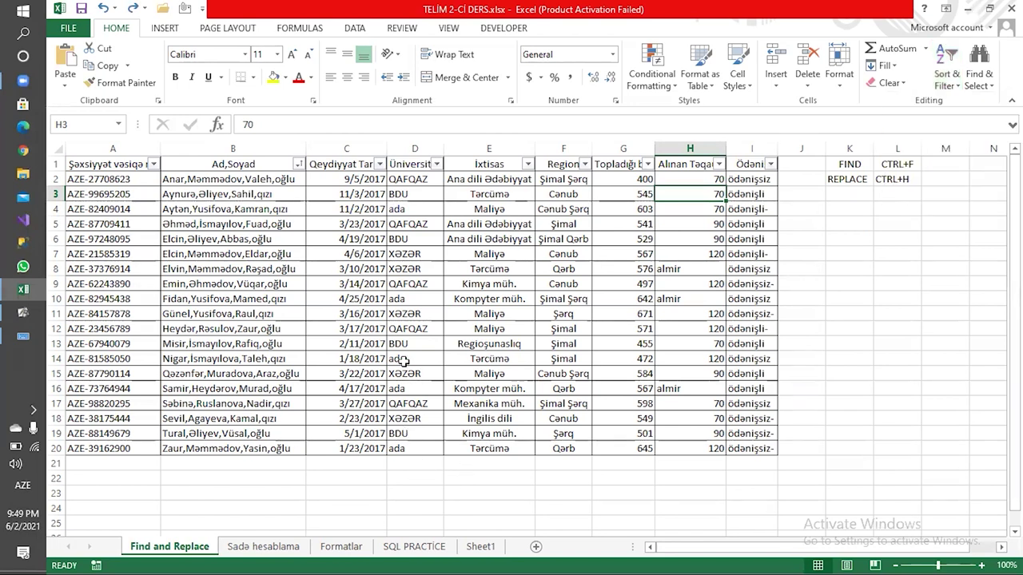
click(405, 361)
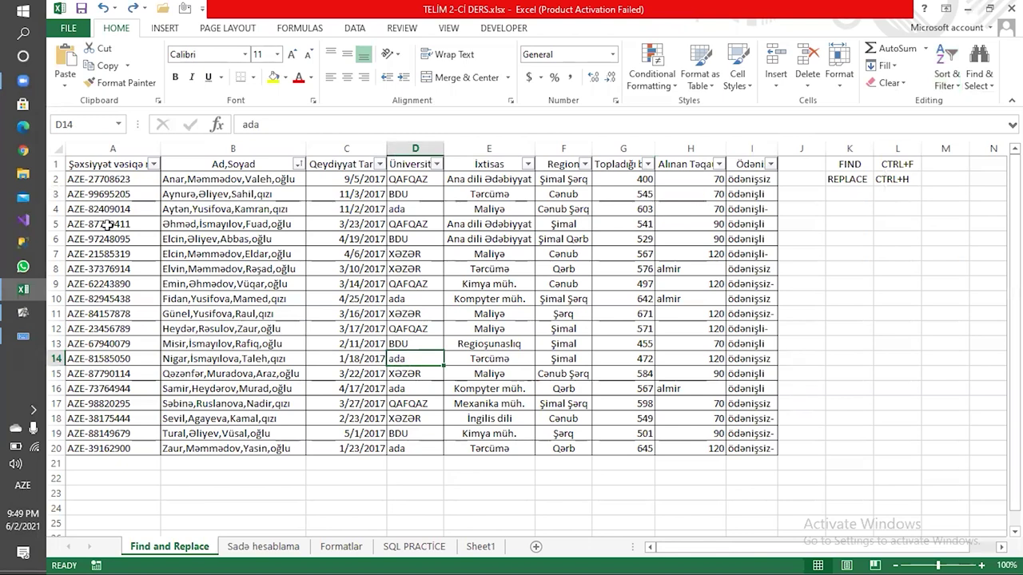
drag(116, 166, 747, 446)
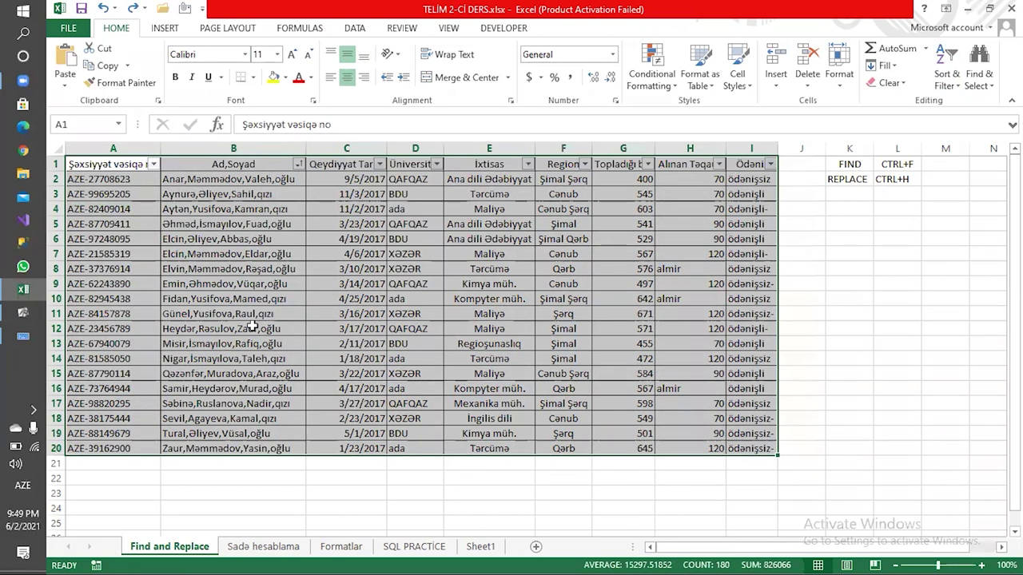
click(896, 281)
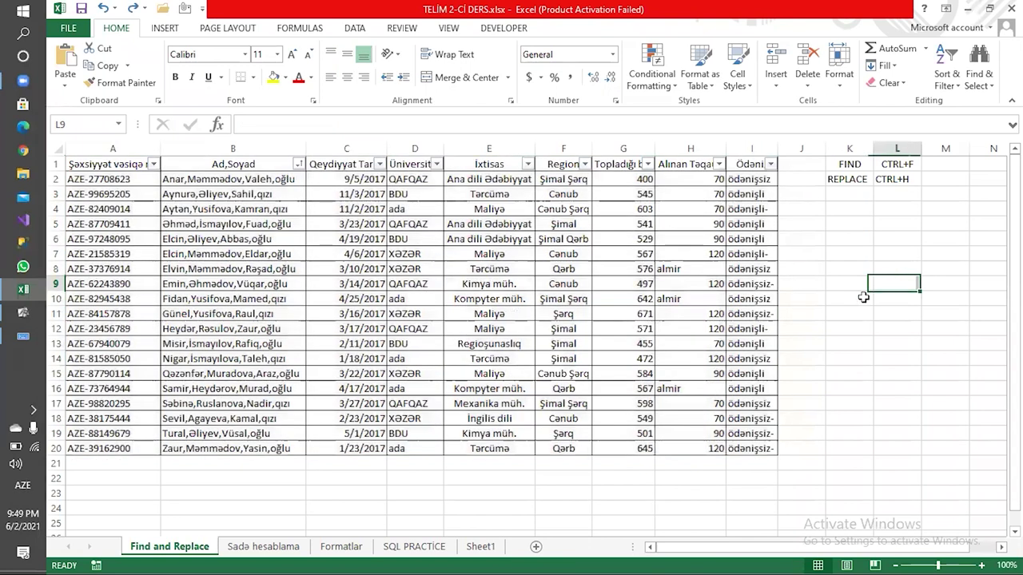
Step: Open the Find & Select dropdown in the Home tab's Editing group
click(985, 87)
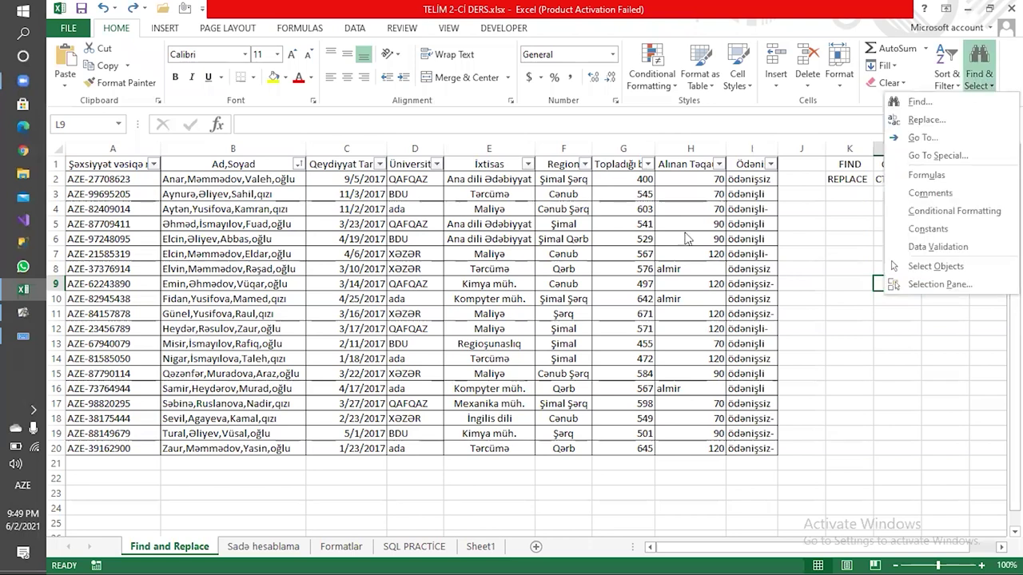
click(468, 303)
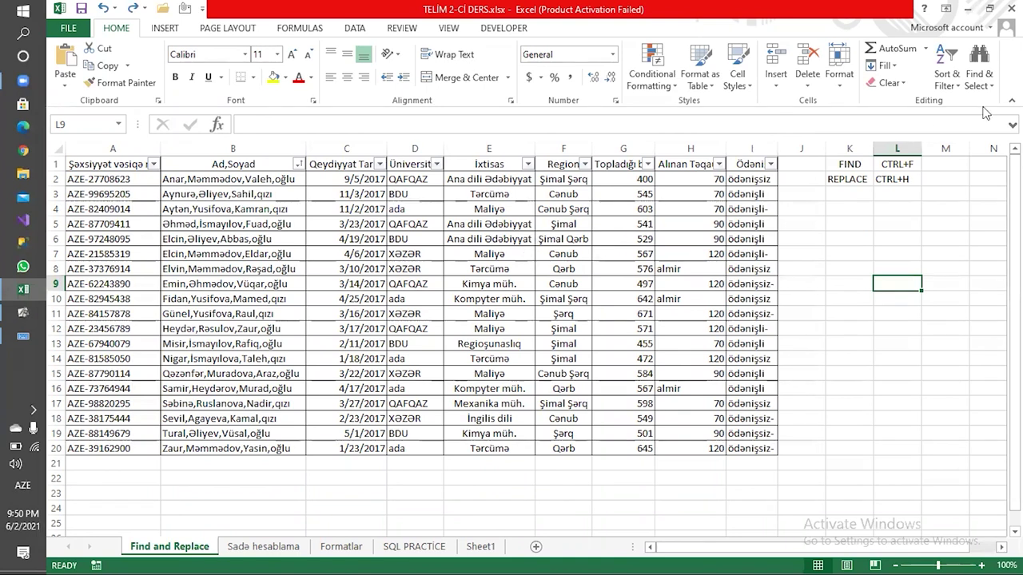
click(957, 86)
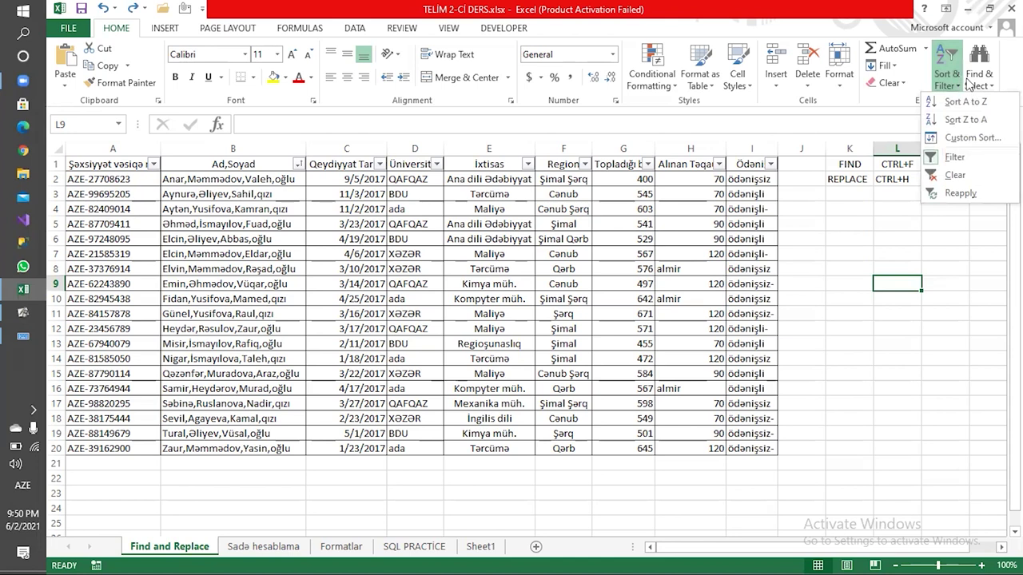
click(974, 83)
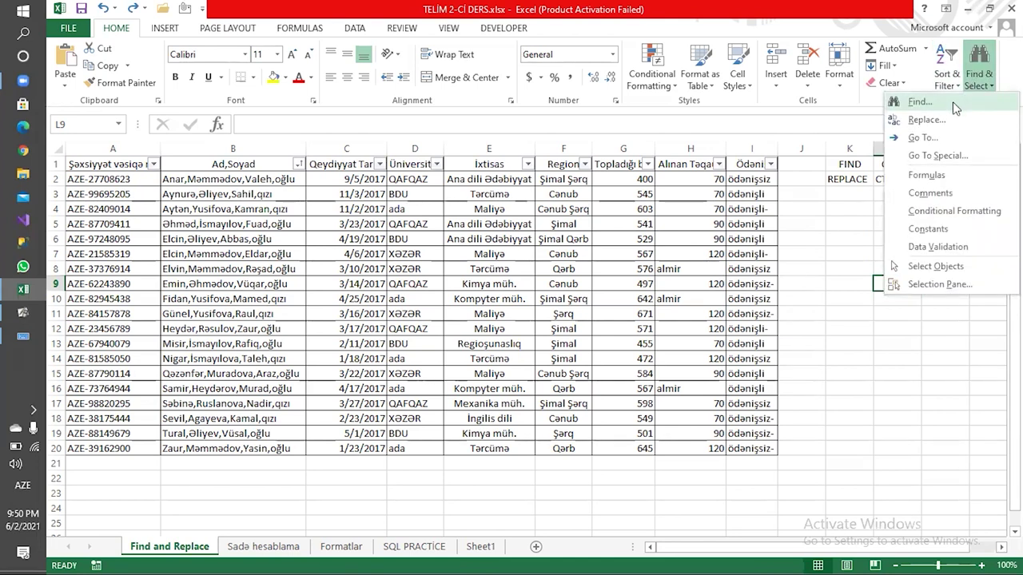
Step: Choose Find… and expand Options to show Within, Search, Look in and Match case
click(952, 102)
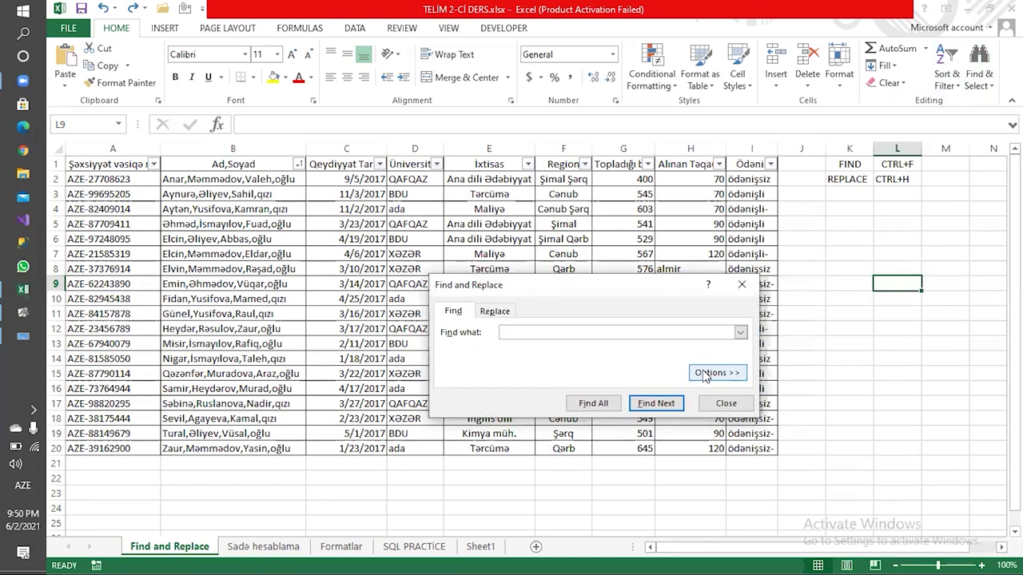
click(717, 373)
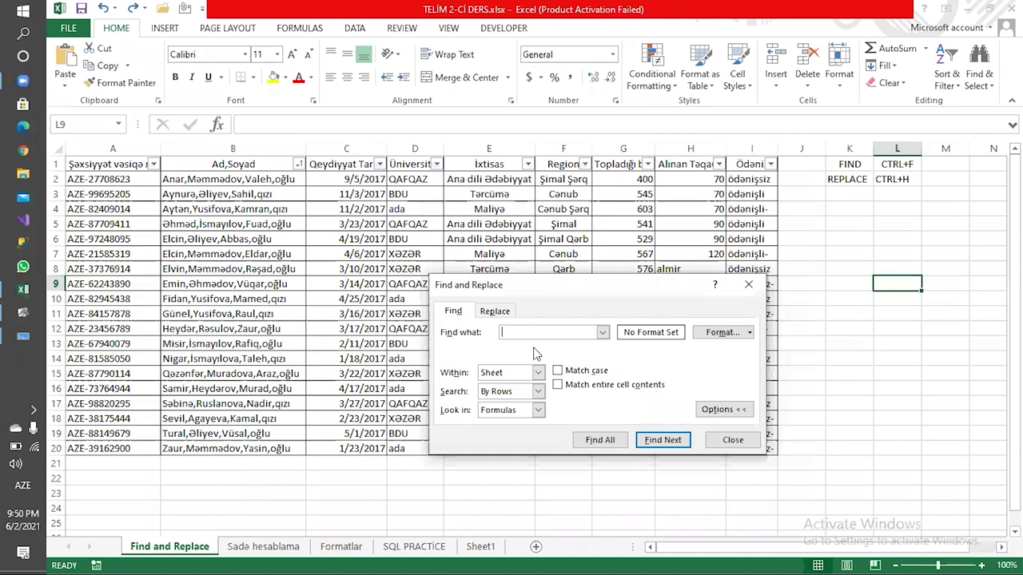
click(399, 307)
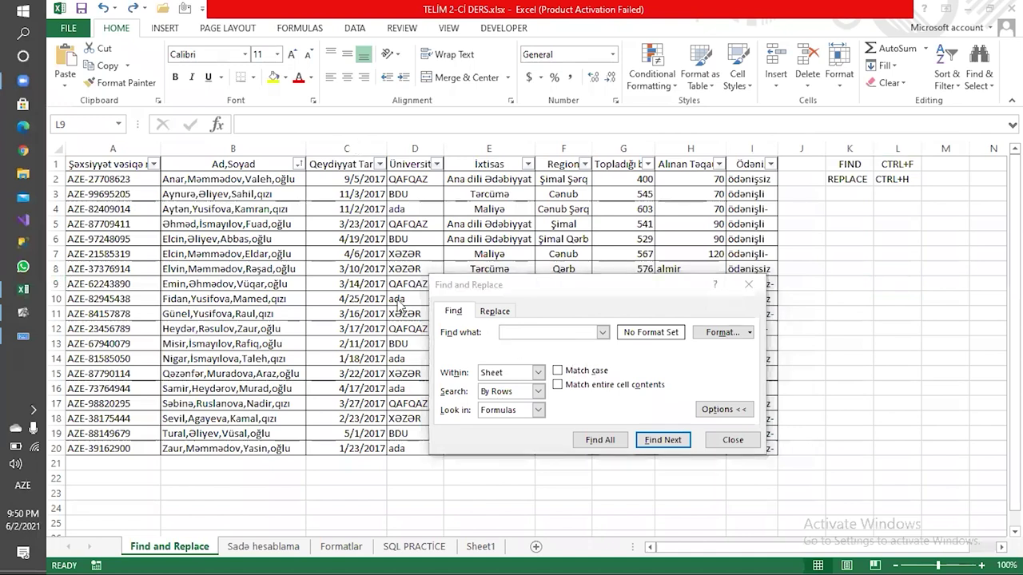
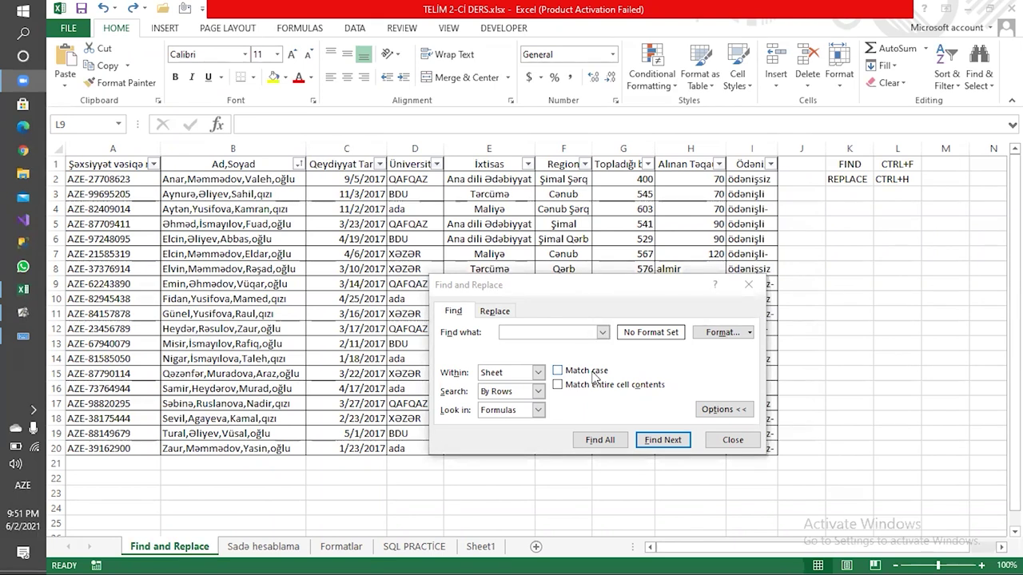
Step: Make Find and Replace match entire cell contents with Match case off, and move the dialog off the table
click(542, 330)
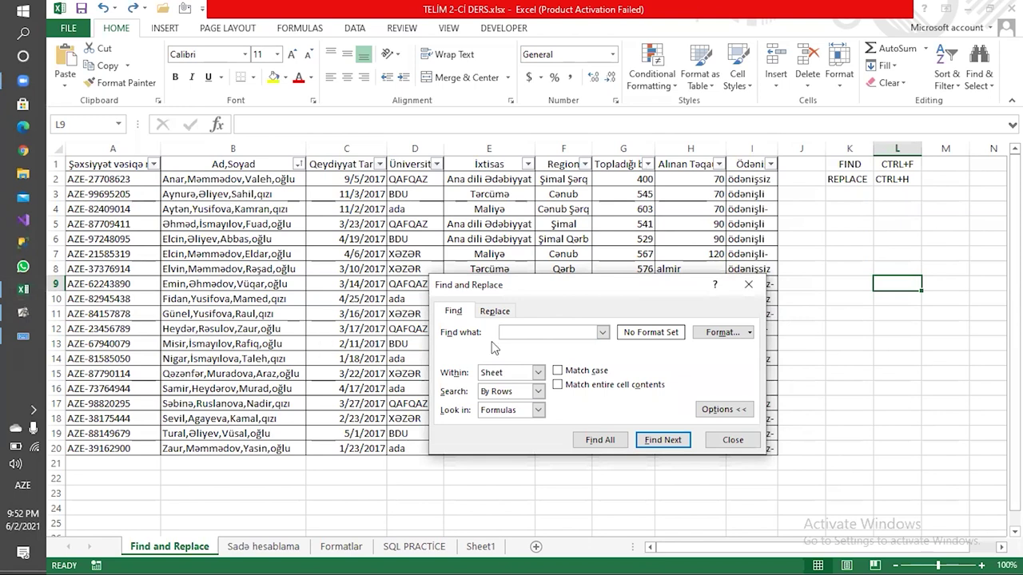
click(575, 375)
click(551, 330)
click(591, 374)
click(611, 387)
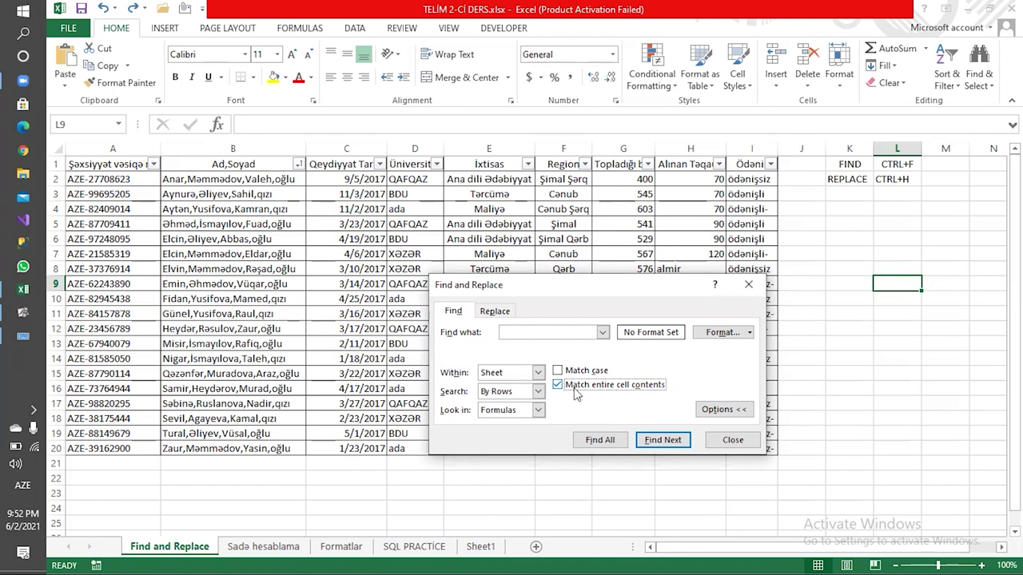
click(522, 333)
drag(540, 295, 673, 324)
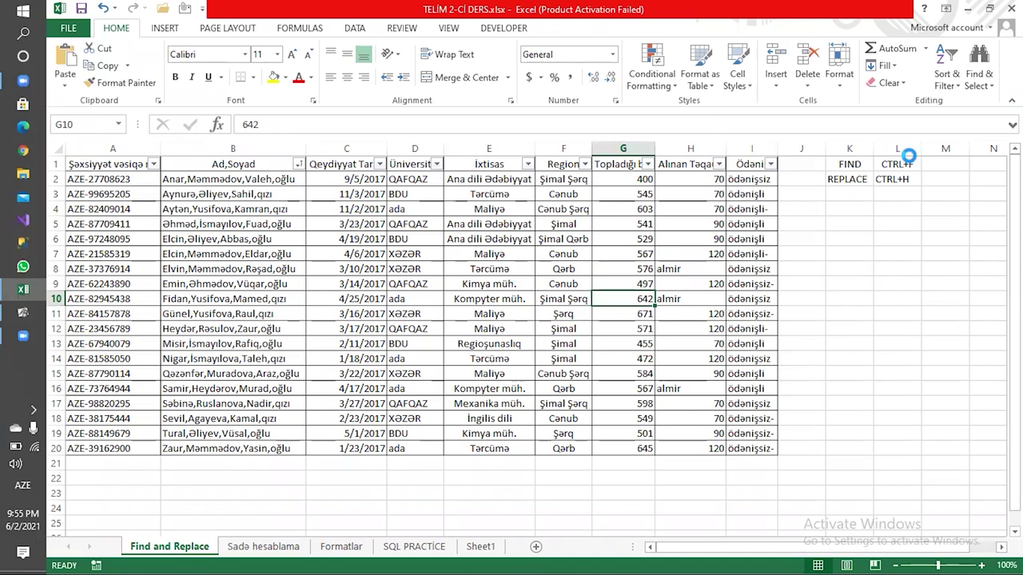
Step: Undo and redo the row reordering, then select the XƏZƏR entry in D7
key(ctrl+z)
key(ctrl+y)
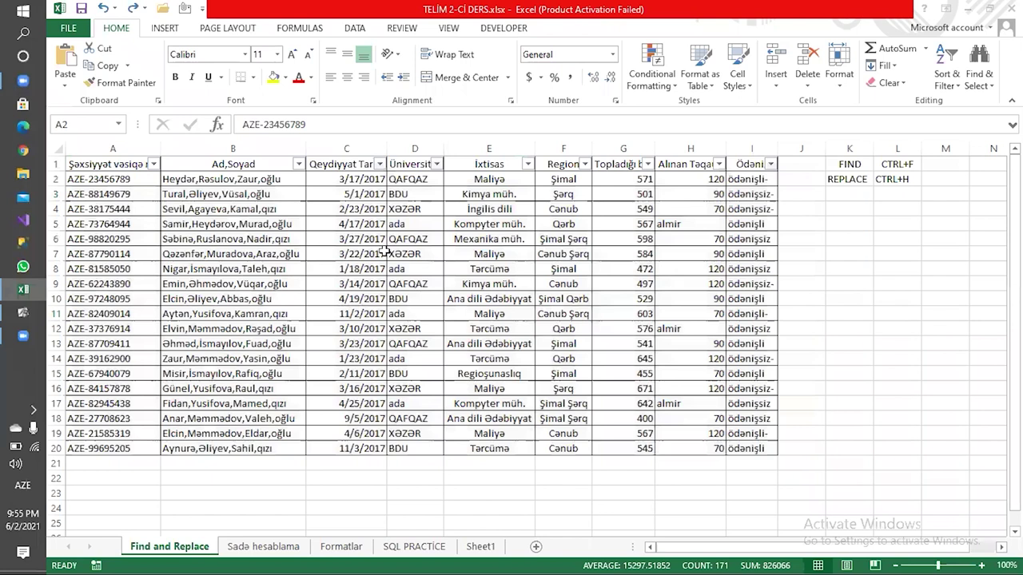
click(412, 254)
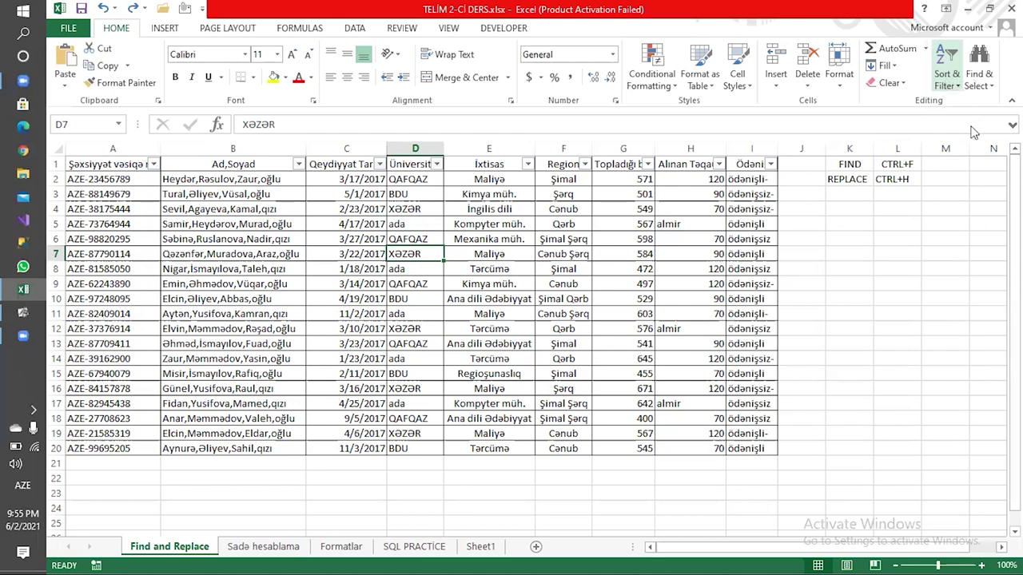
Step: Review Find & Select and the search window, then switch to the ActivInspire lesson slide
click(978, 73)
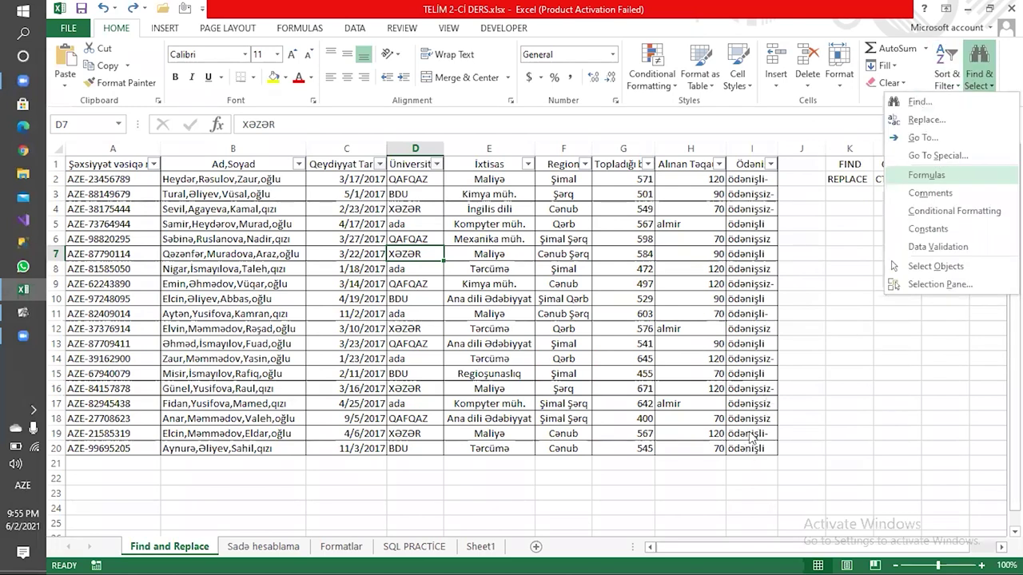
key(ctrl+f)
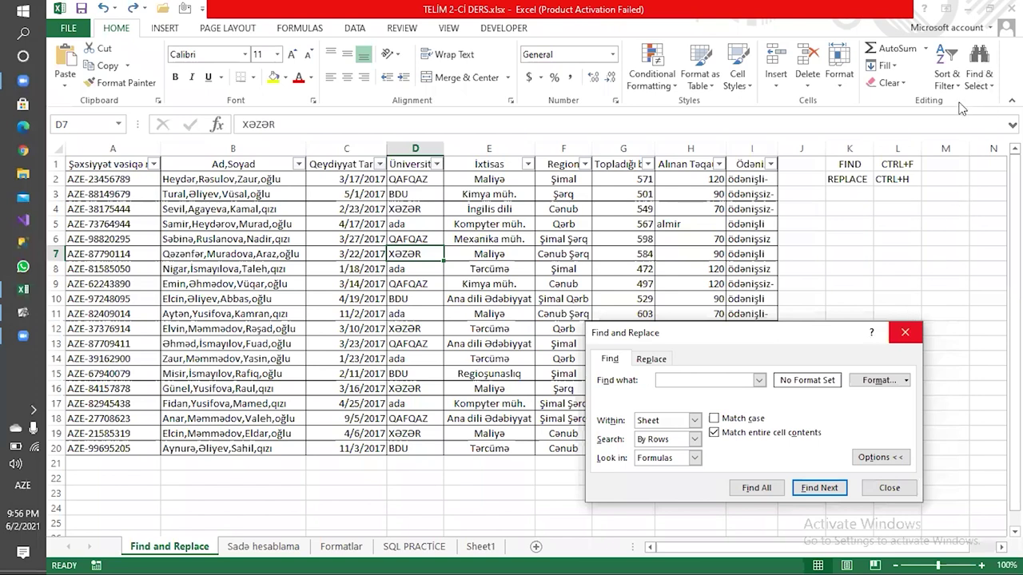
click(978, 74)
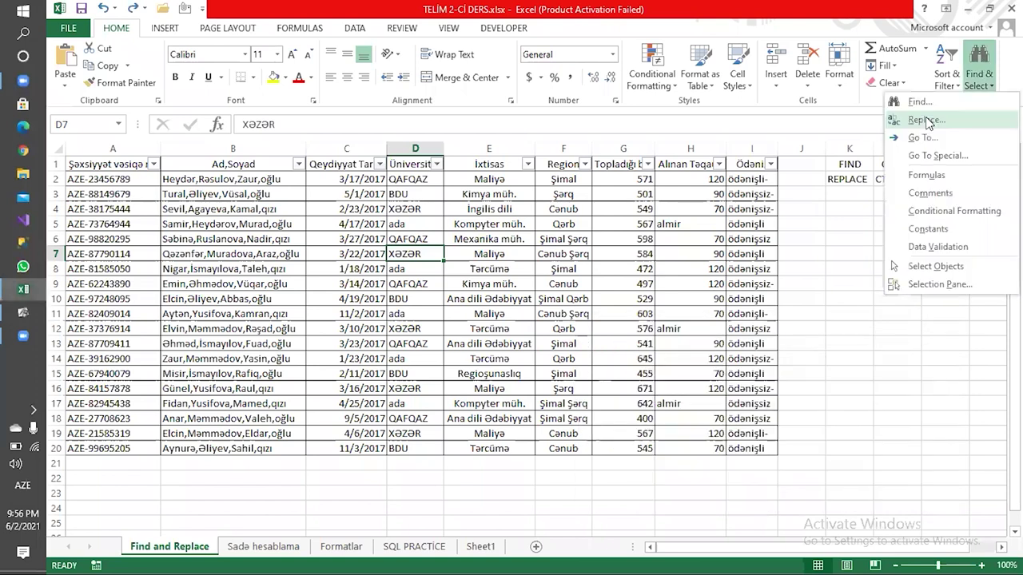
click(11, 312)
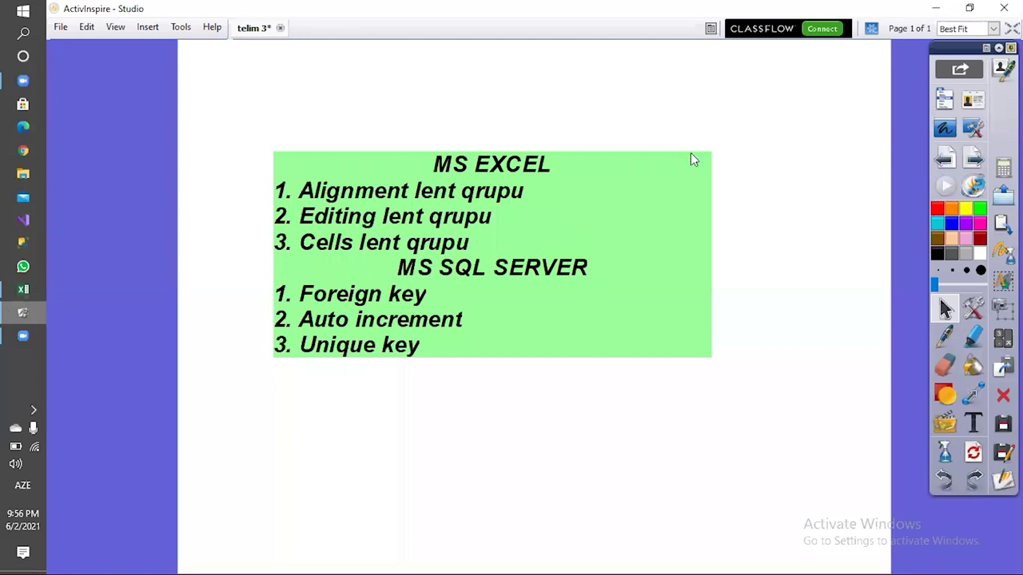
Step: Switch with Alt+Tab from the topics slide back to Excel's Find and Replace sheet
key(alt+Tab)
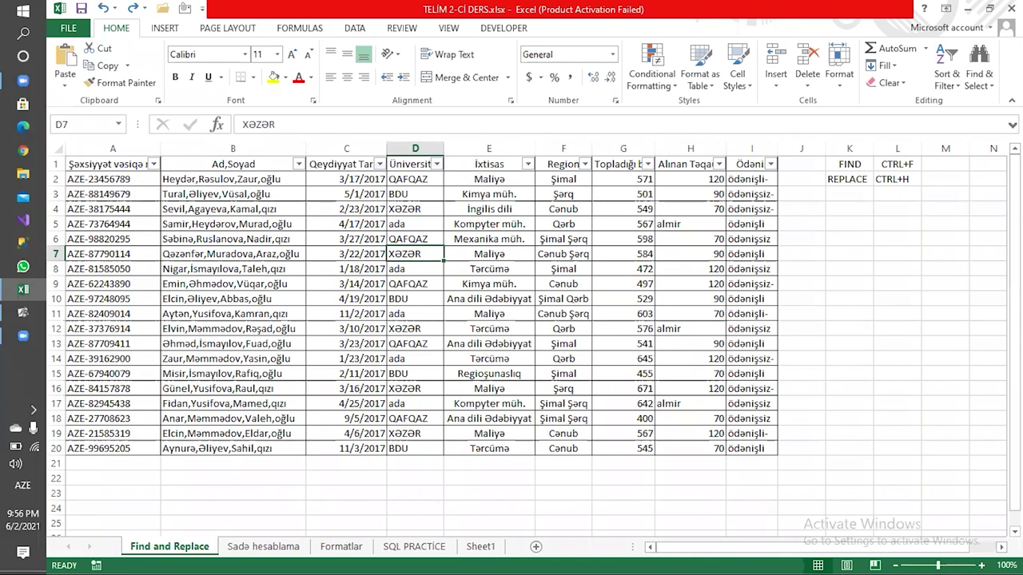
Step: Select the whole data table and review the Find & Select and Sort & Filter options
click(480, 163)
key(ctrl+a)
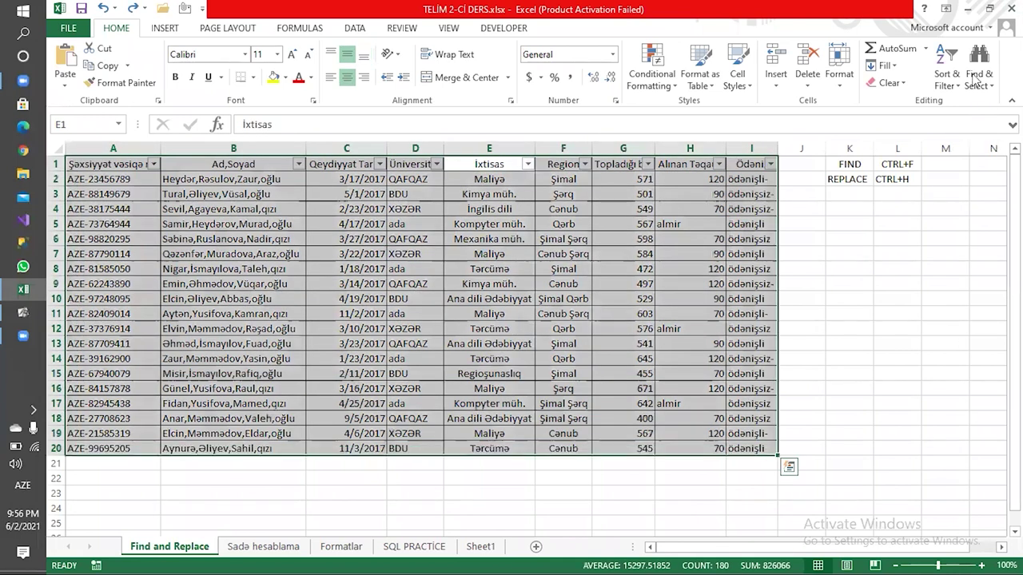
click(977, 80)
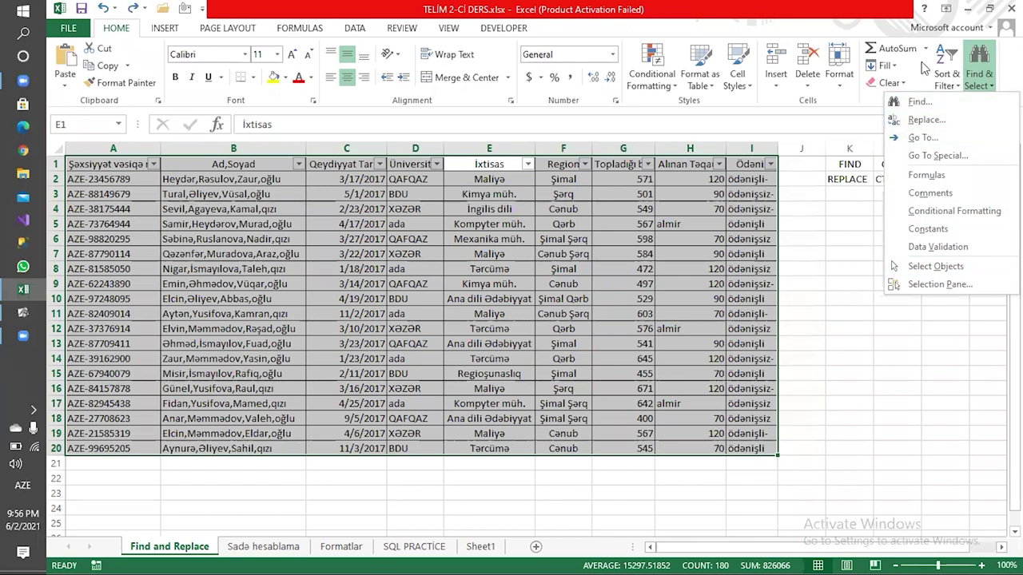
key(Left)
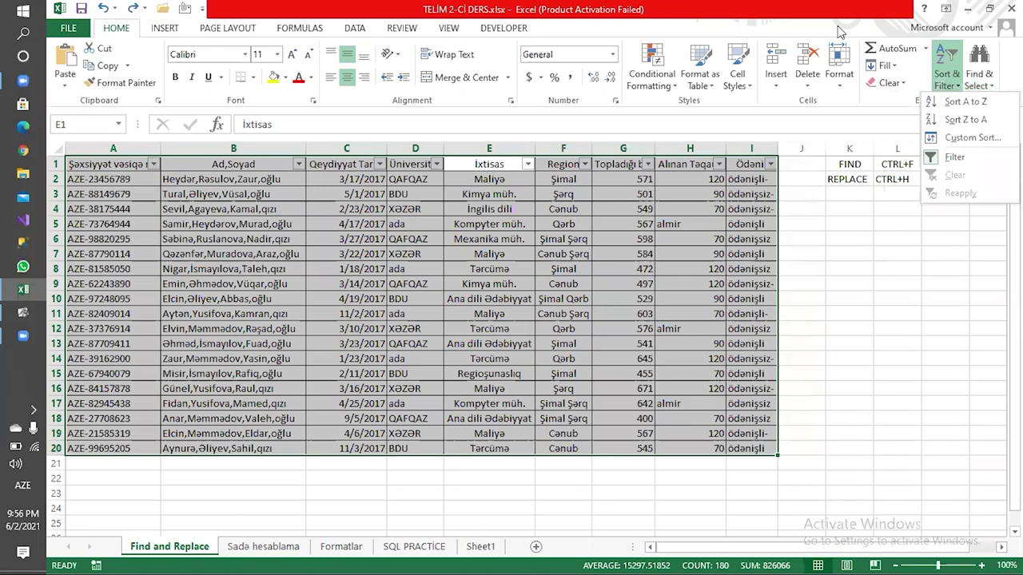
key(Escape)
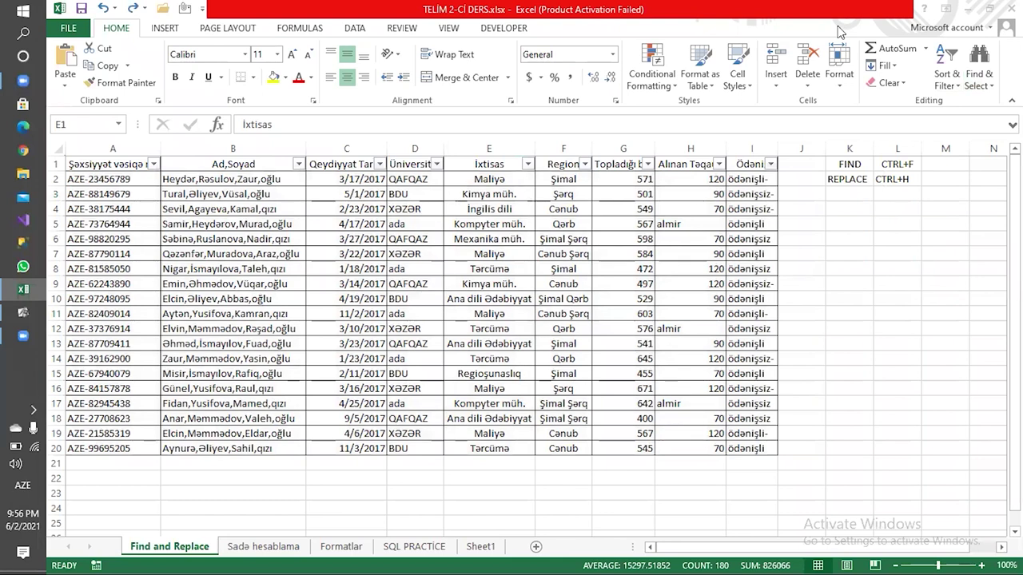
Step: Reselect the table, clear the selection on E7, and switch to the ActivInspire slide
key(ctrl+a)
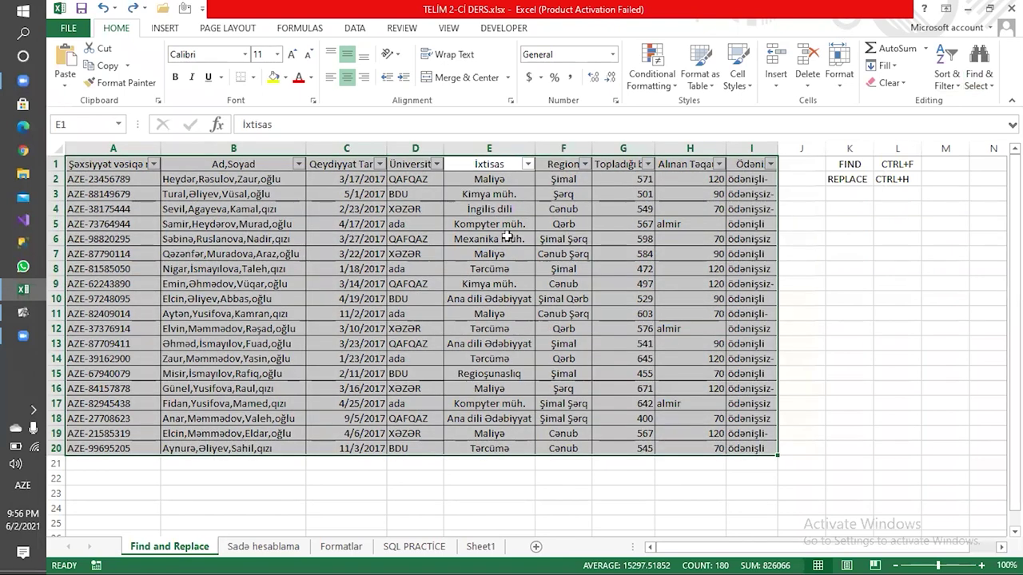
click(683, 254)
click(453, 249)
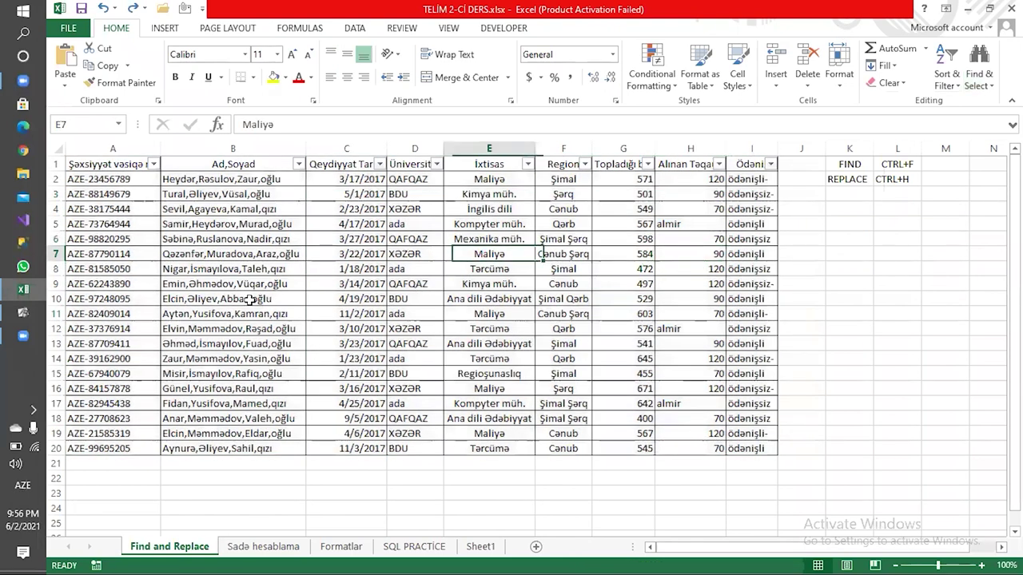
click(11, 313)
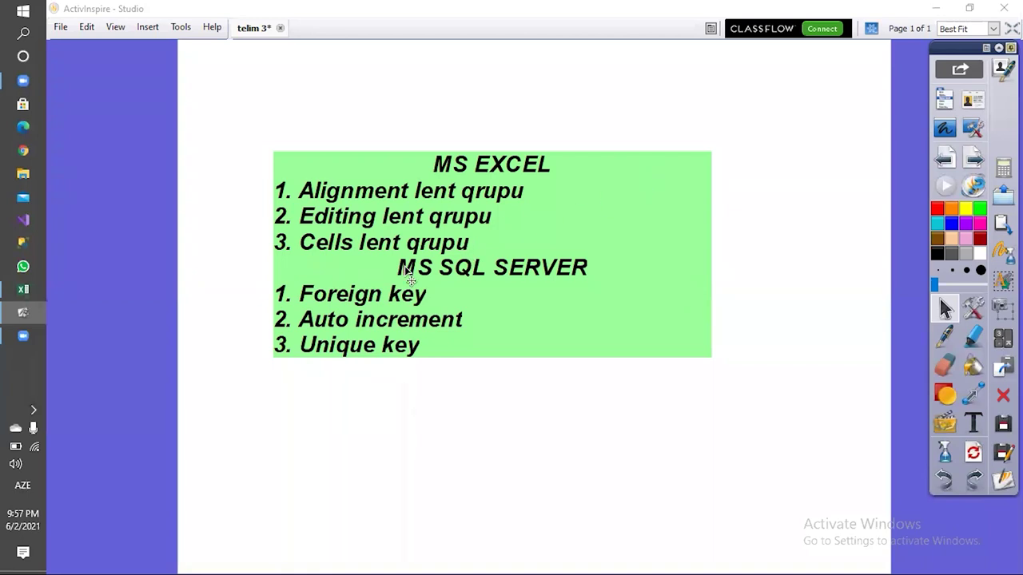
Step: Dismiss the Zoom conversion window, minimize ActivInspire and close the recordings folder
click(22, 337)
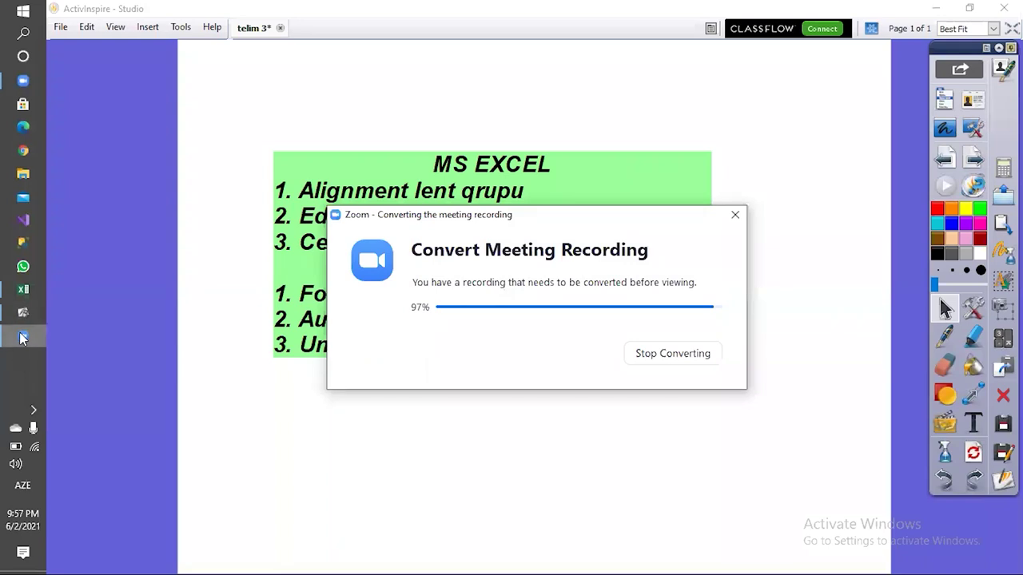
click(248, 297)
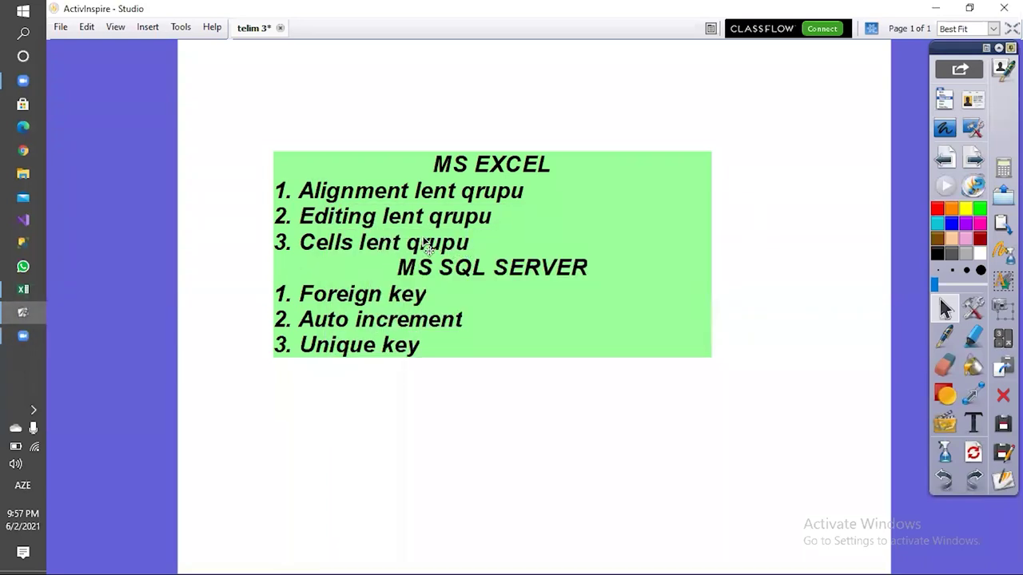
click(29, 313)
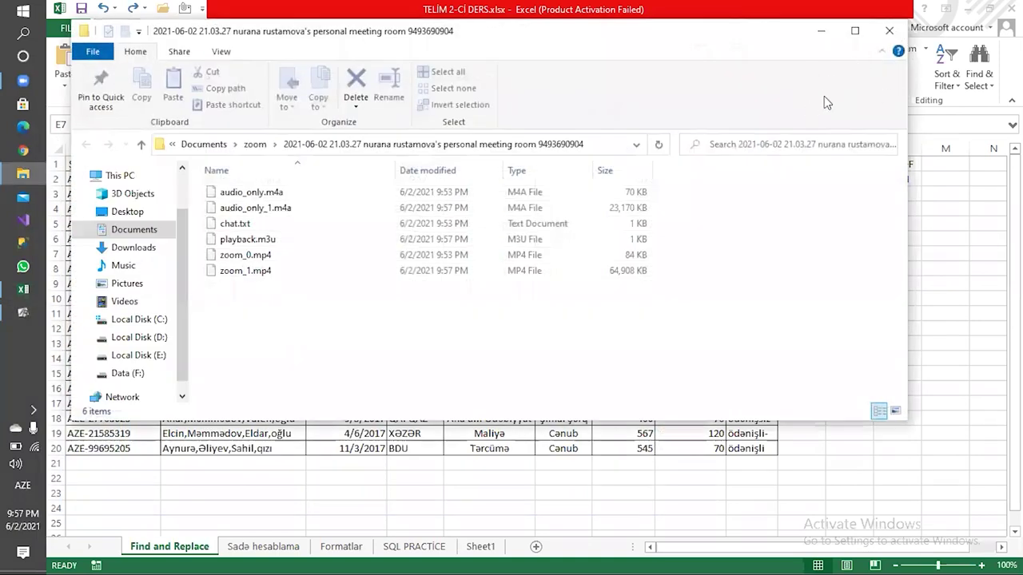
key(alt+F4)
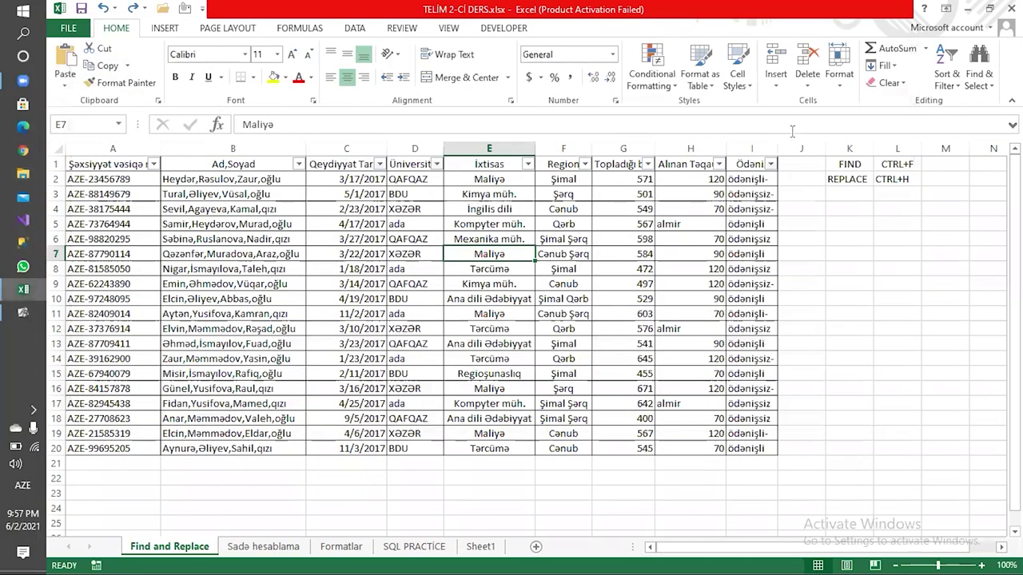
Step: Insert a blank row 4 with Ctrl+Shift++ and note 'ctrl+shift+ +' in cell A4
click(773, 81)
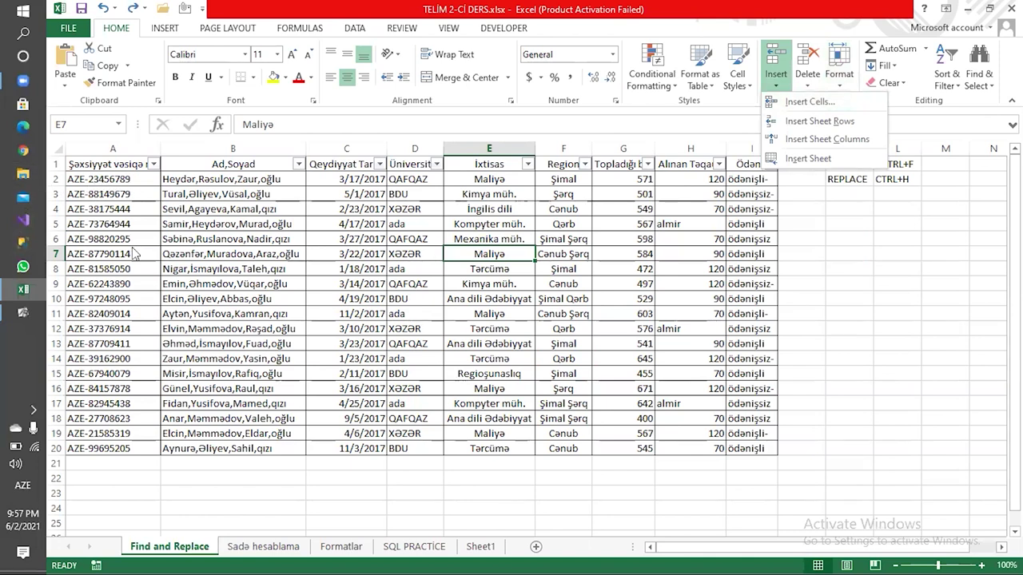
click(56, 212)
click(50, 209)
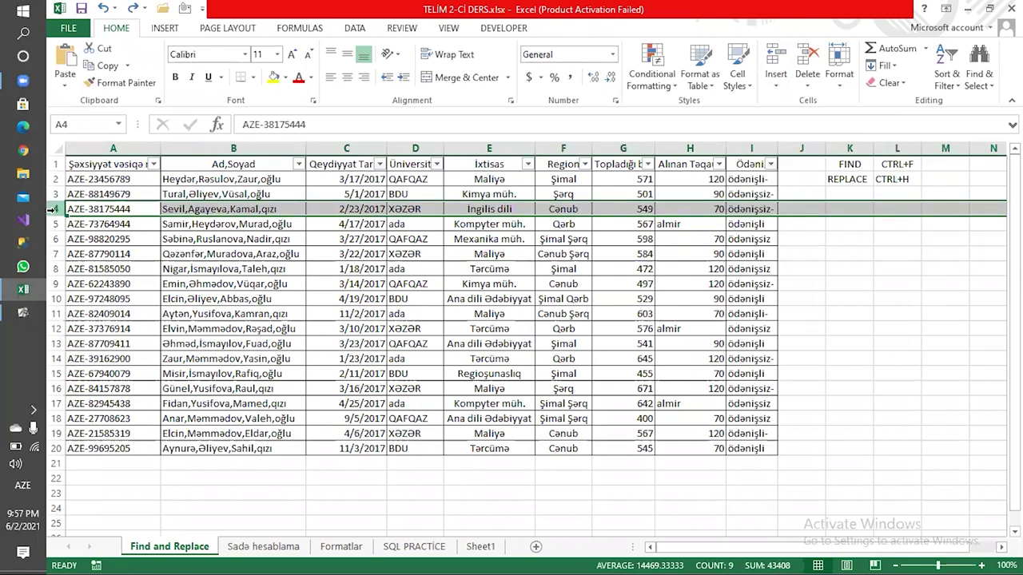
key(ctrl+plus)
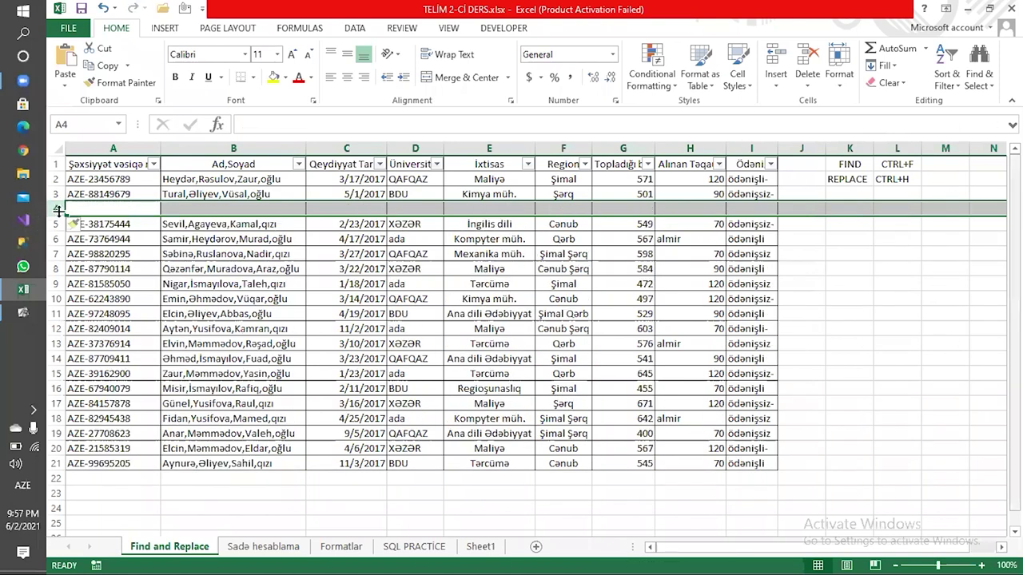
click(79, 209)
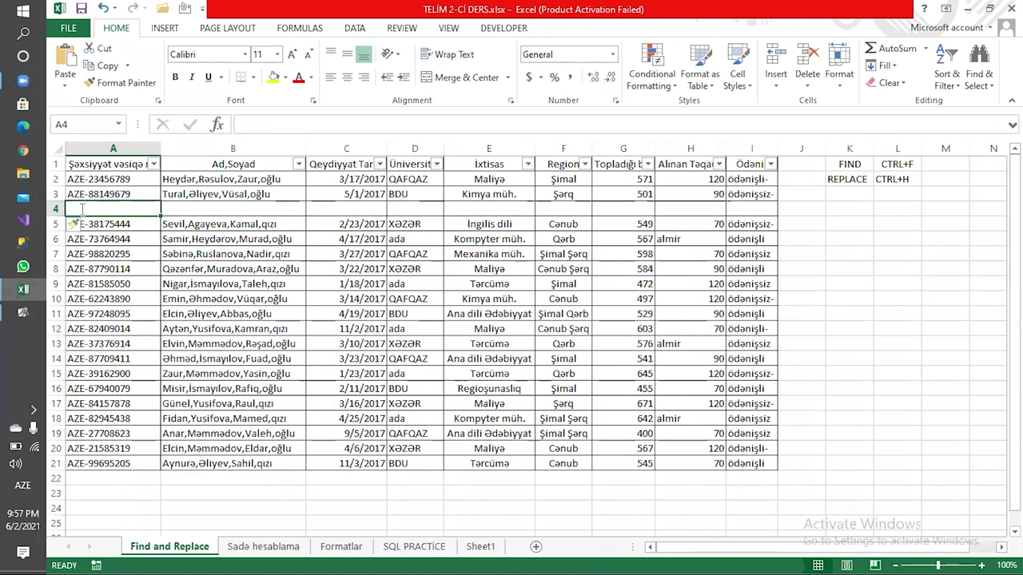
text(ctrl)
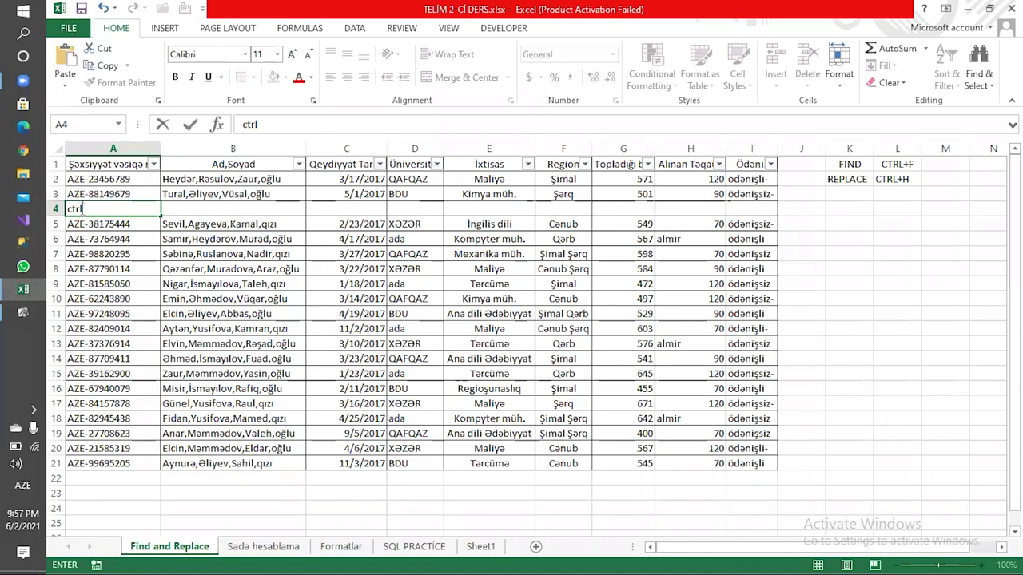
text(+shi)
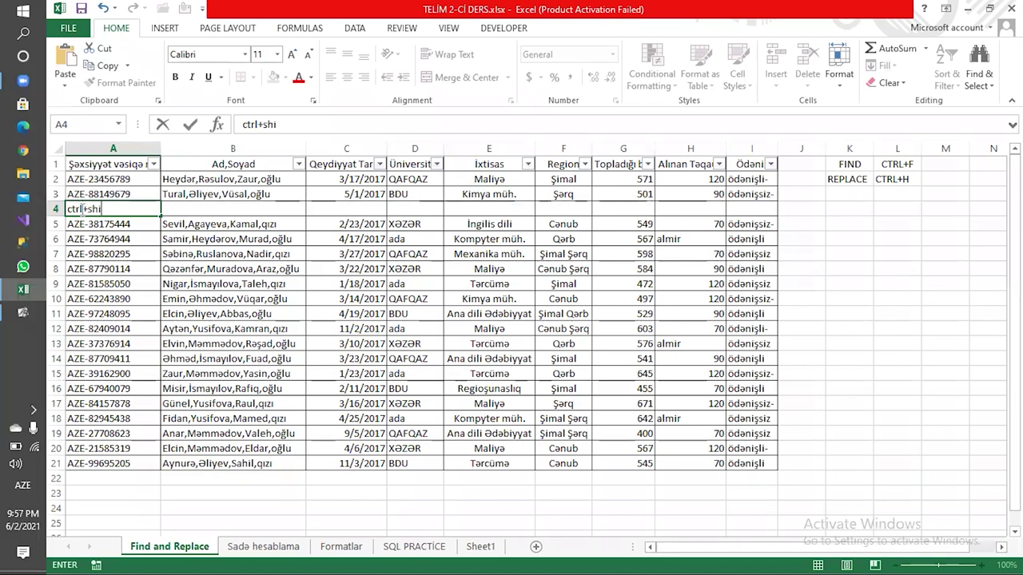
text(ft)
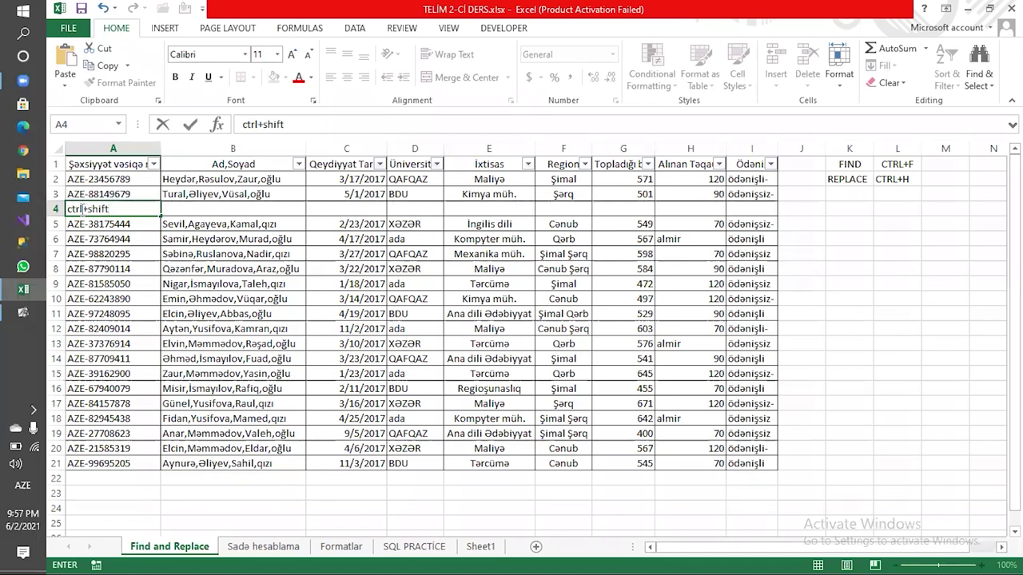
text(+ +)
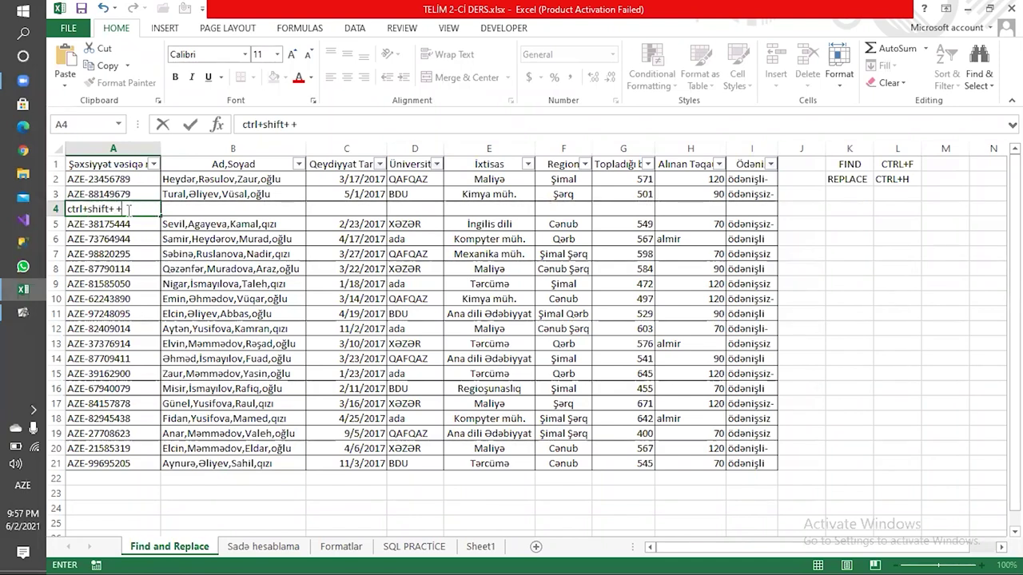
key(Return)
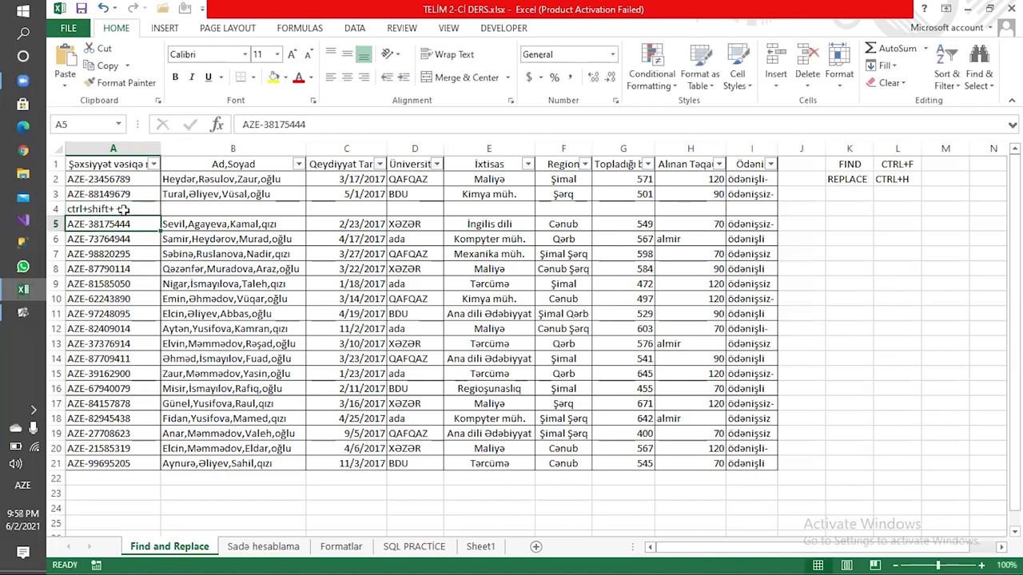
click(55, 209)
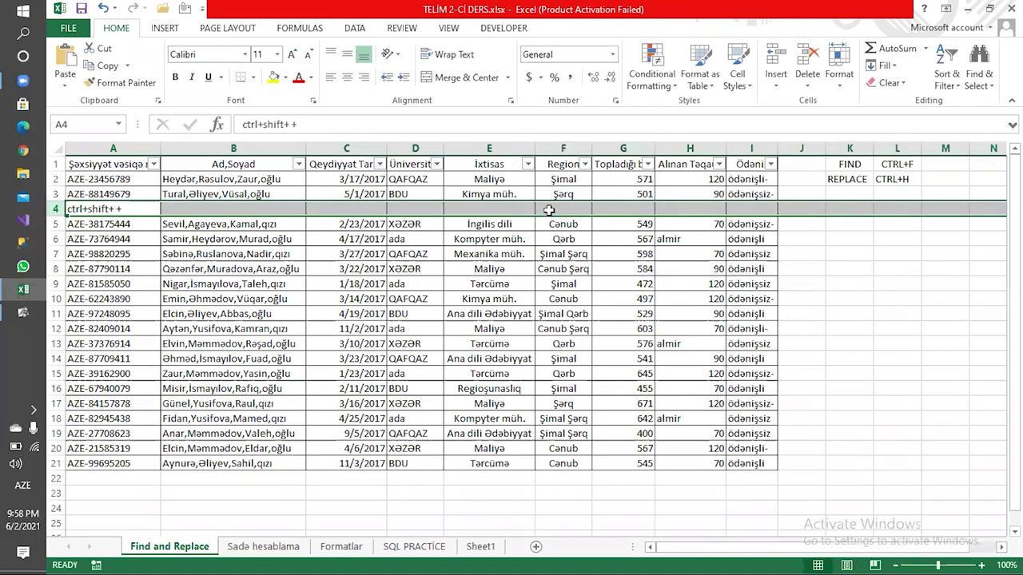
click(551, 208)
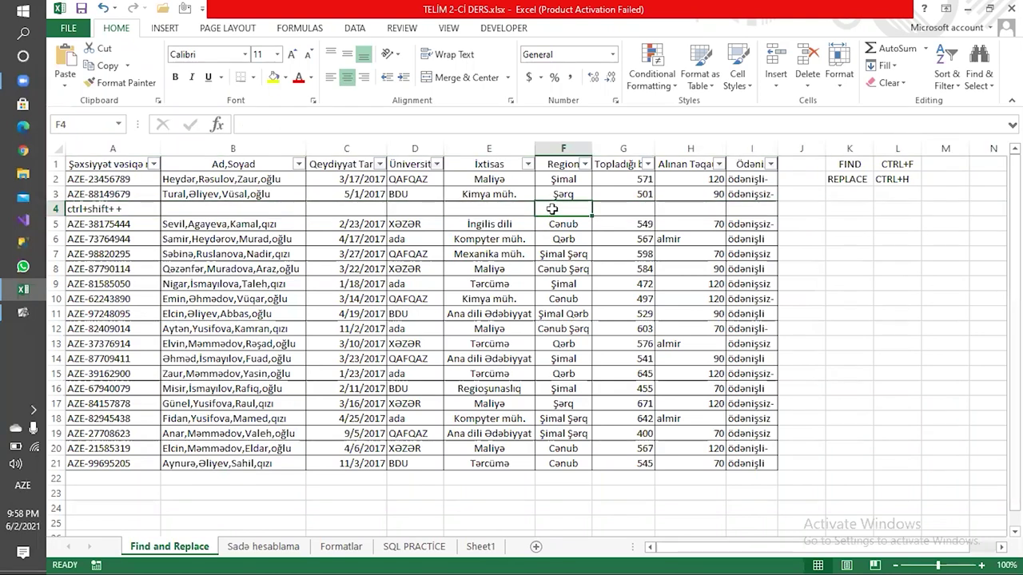
key(ctrl+shift+plus)
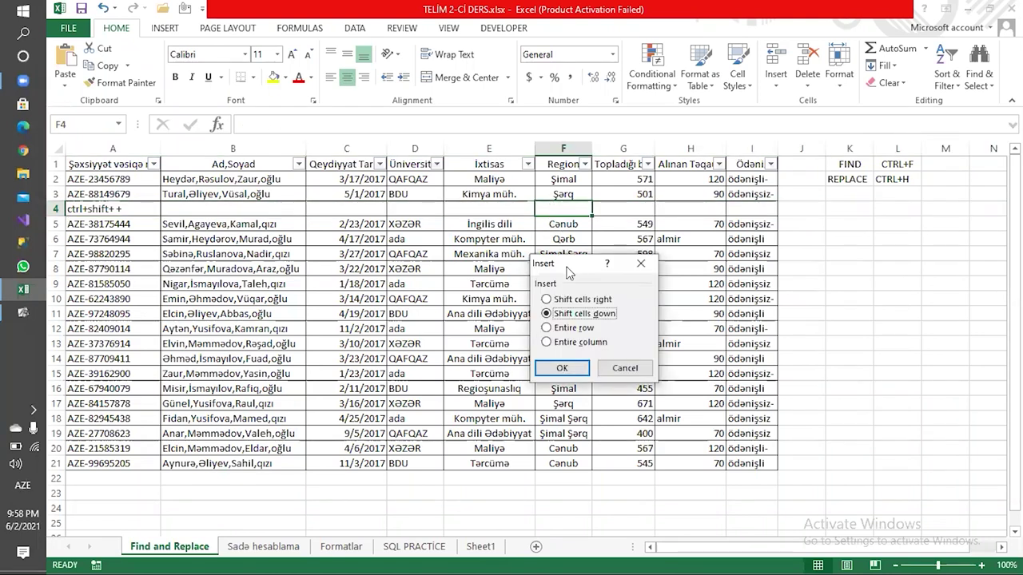
drag(569, 273, 477, 207)
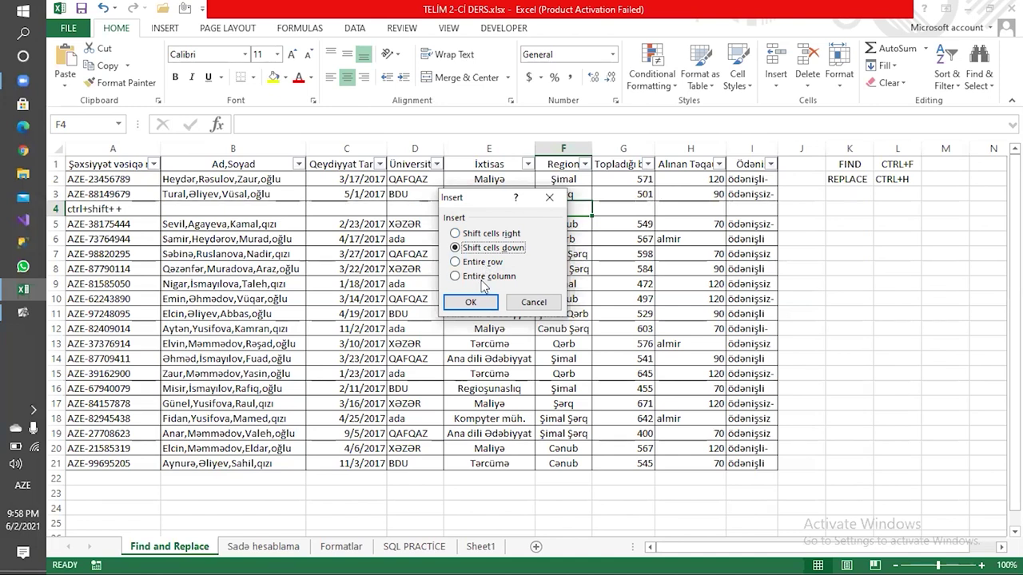
click(479, 300)
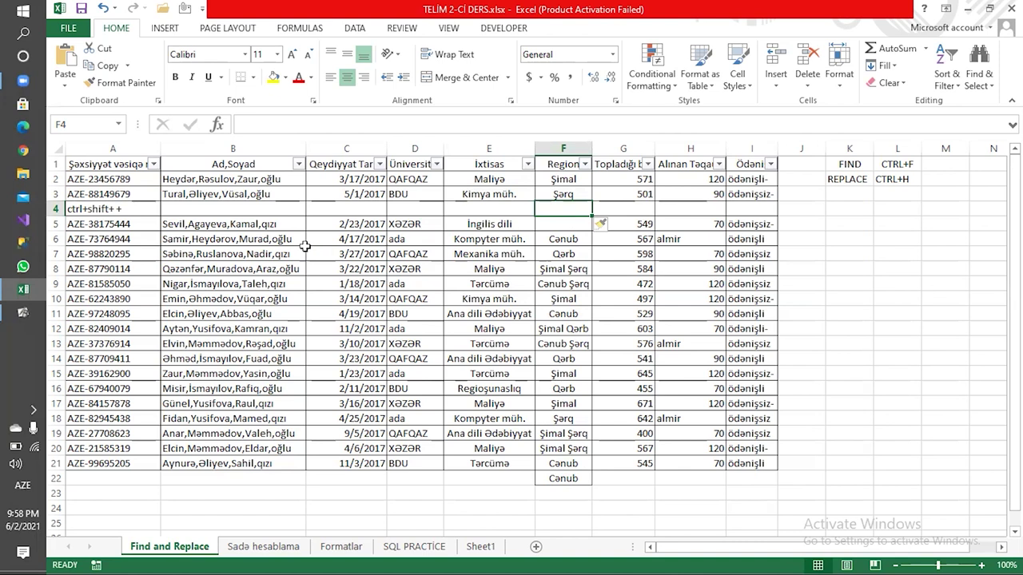
click(564, 227)
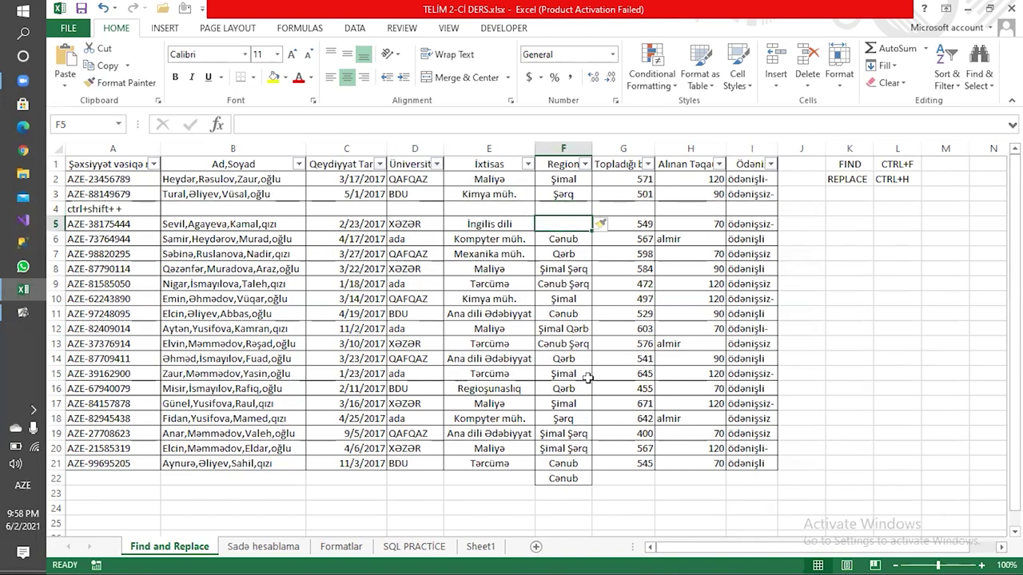
drag(562, 242, 573, 478)
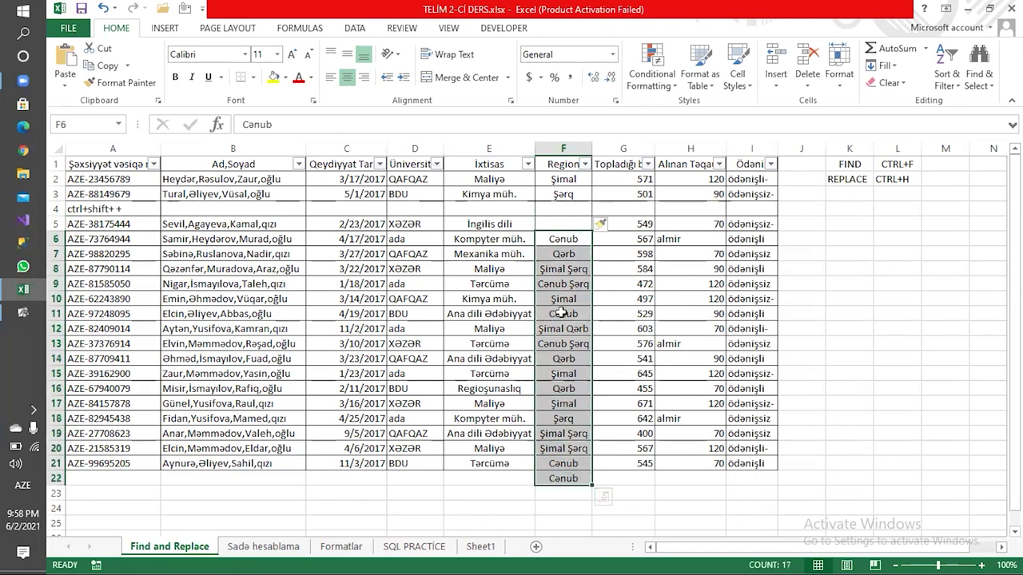
click(566, 495)
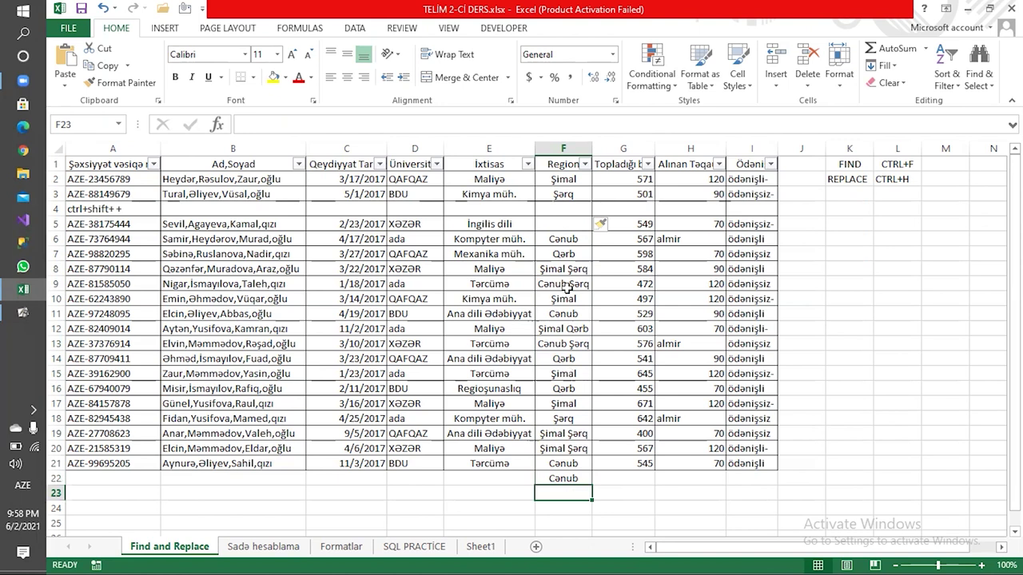
click(567, 228)
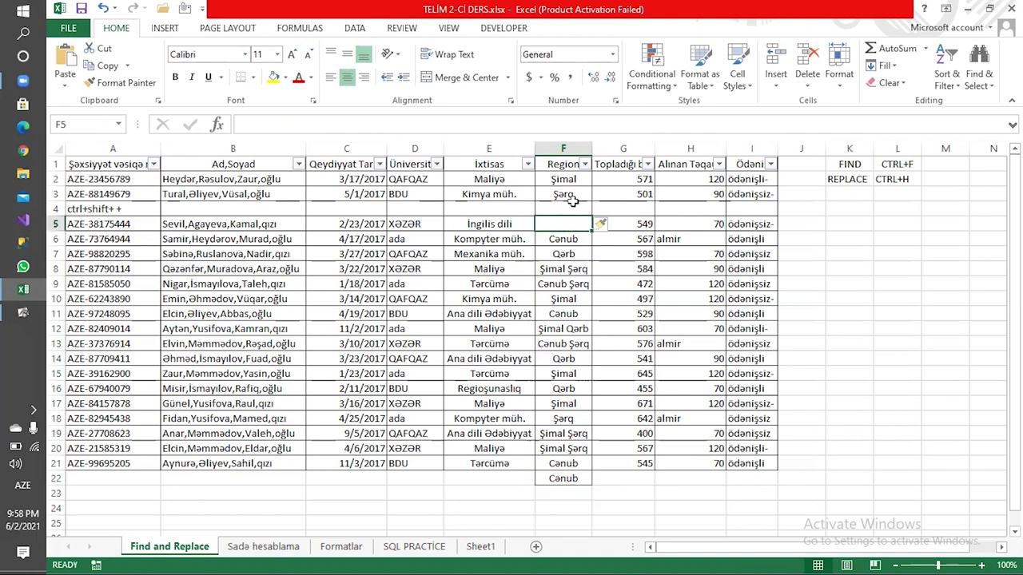
click(573, 205)
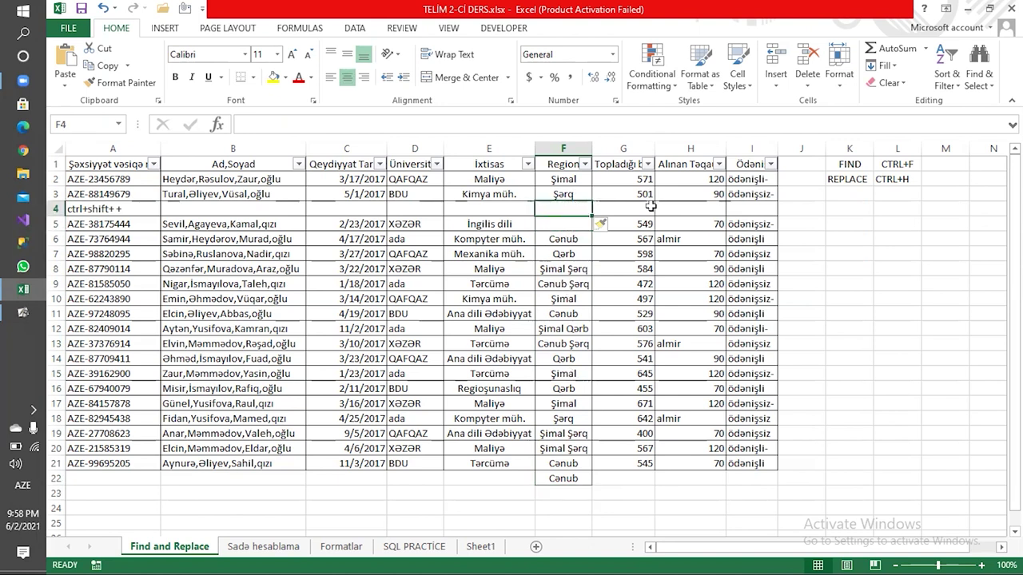
key(ctrl+z)
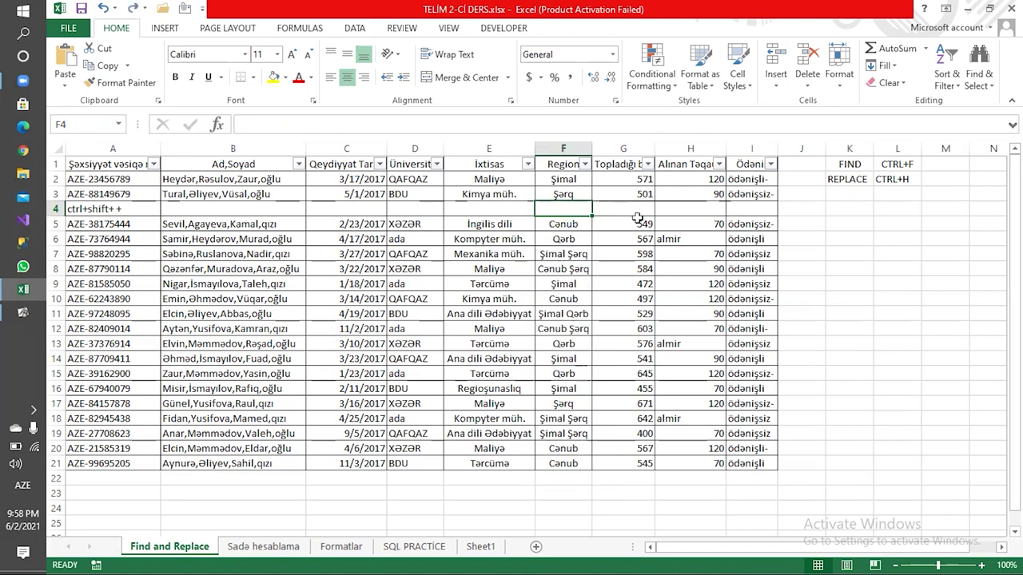
click(777, 83)
click(809, 102)
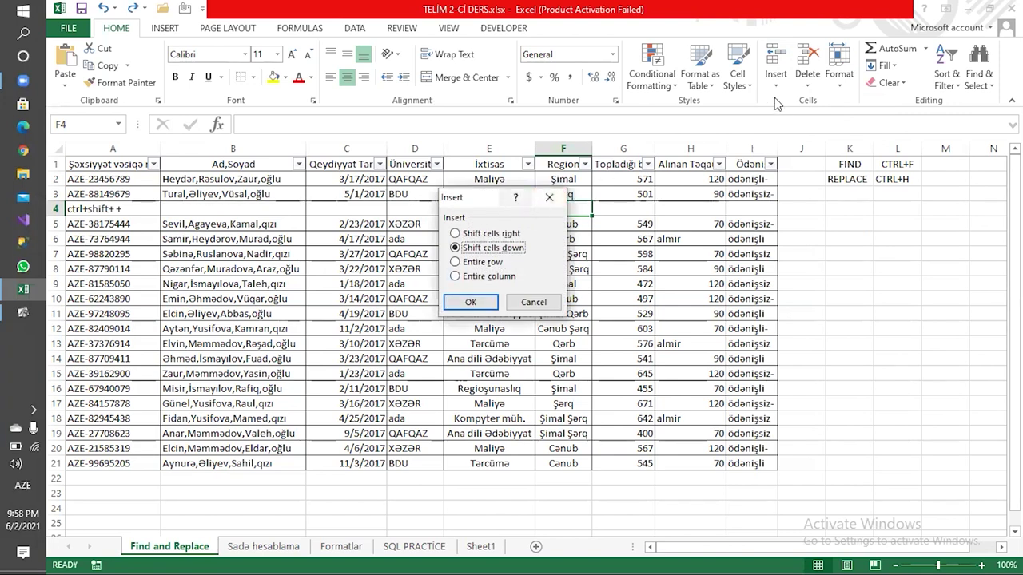
click(549, 198)
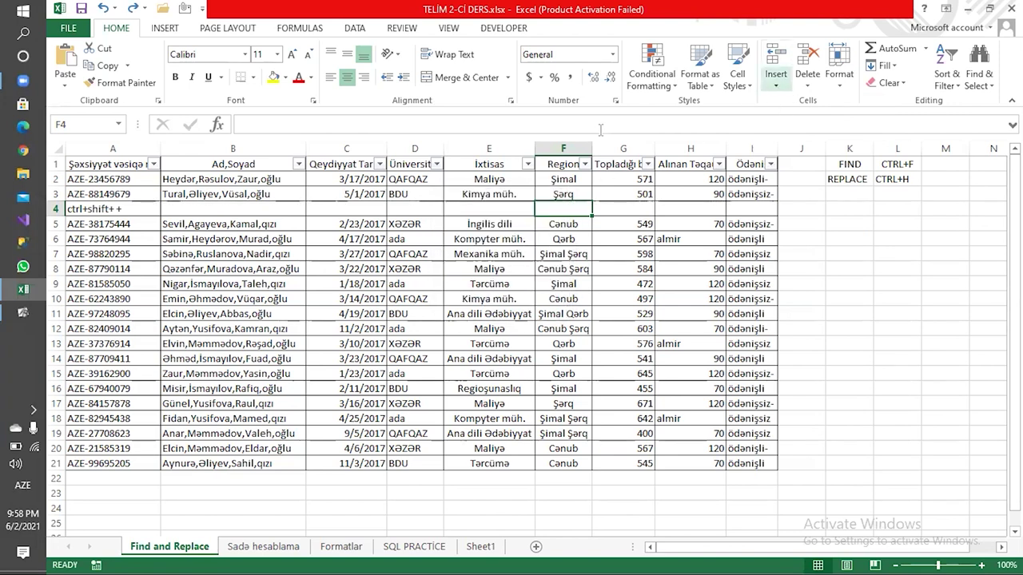
click(54, 209)
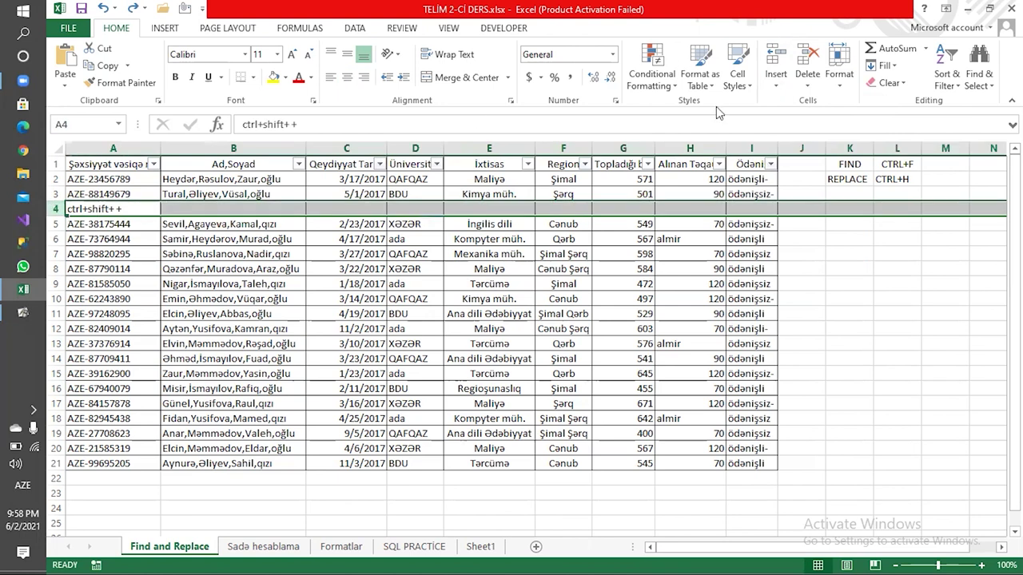
click(775, 79)
Step: Insert a blank row 4, pushing the 'ctrl+shift+ +' note down to A5
click(796, 102)
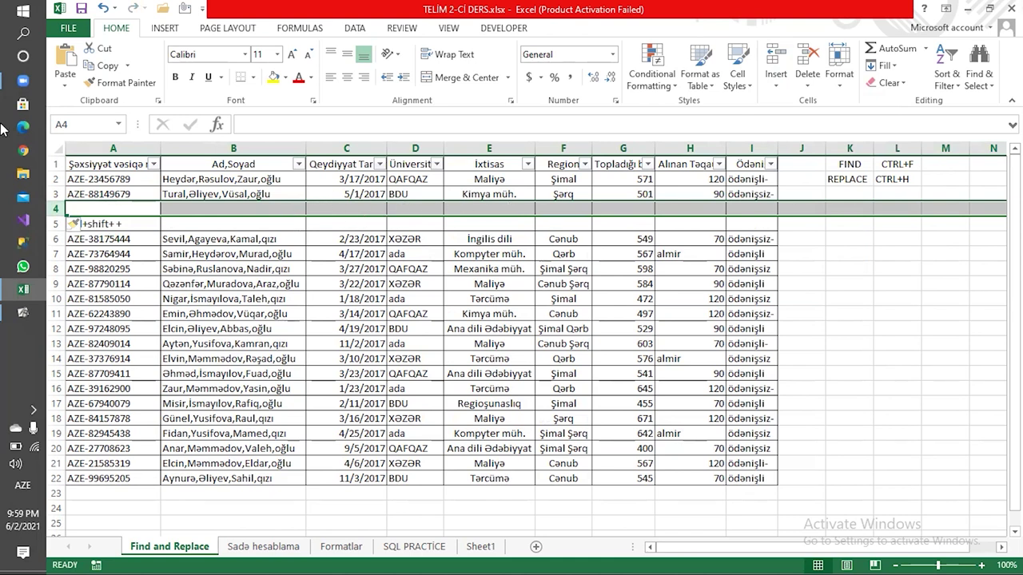
click(123, 223)
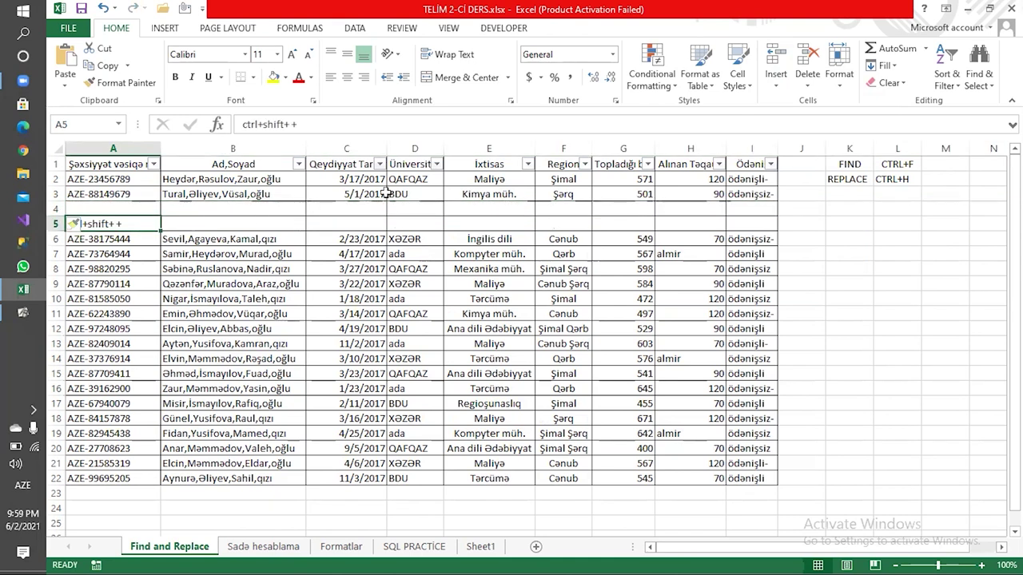
click(800, 86)
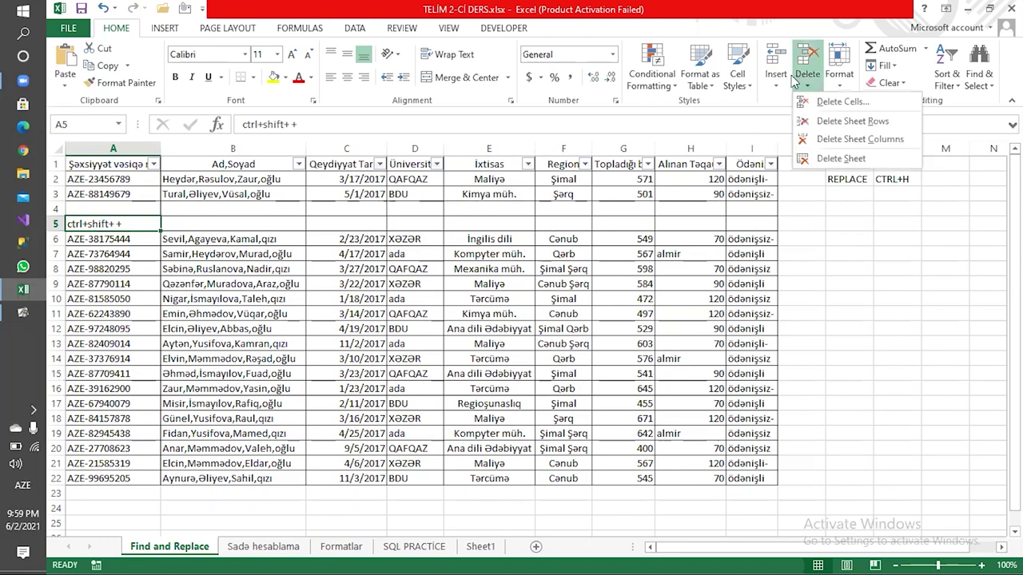
mouse_move(775, 79)
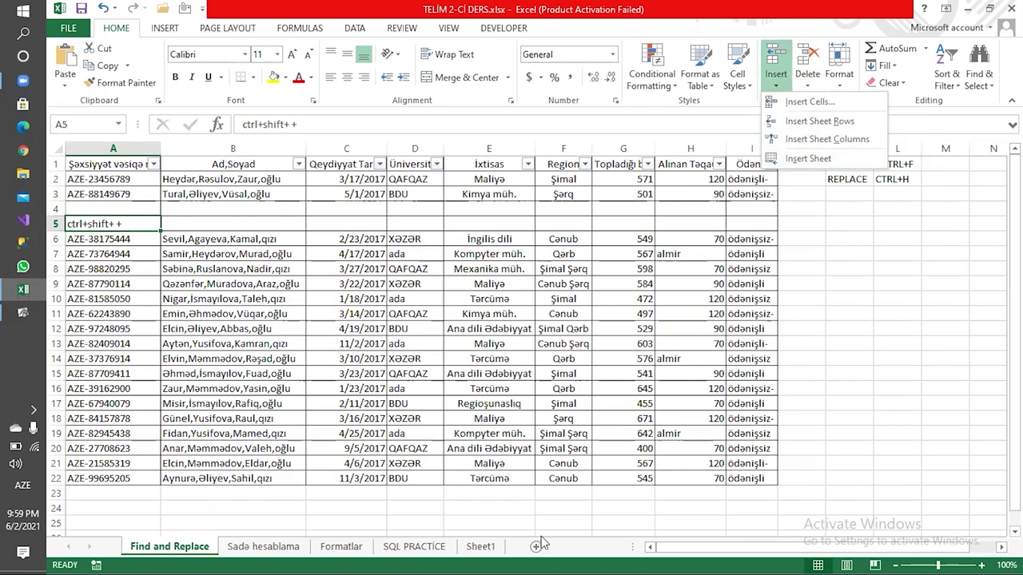
Step: Insert a blank Sheet2 worksheet, view it, then return to the Find and Replace sheet
click(807, 158)
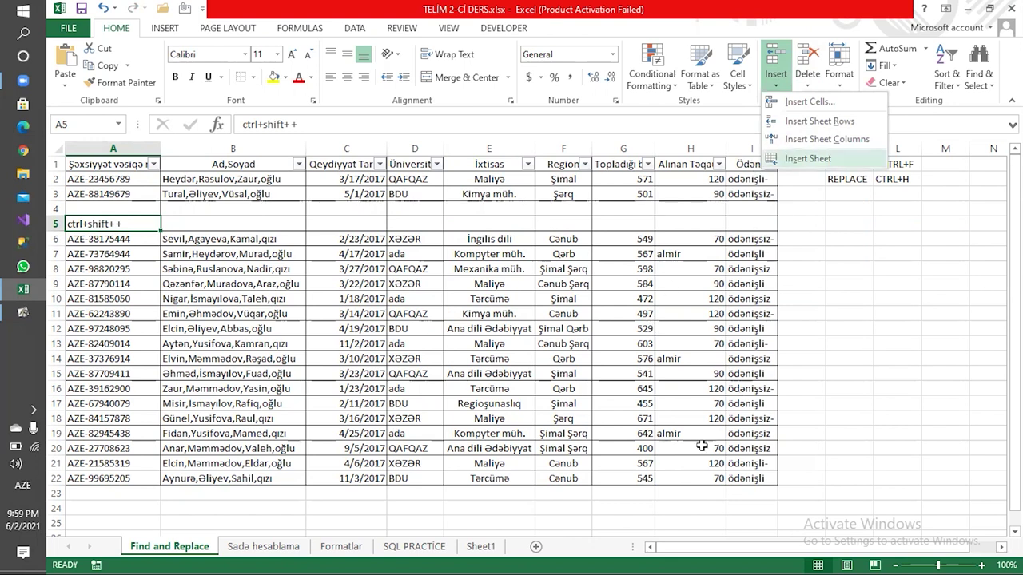
click(529, 546)
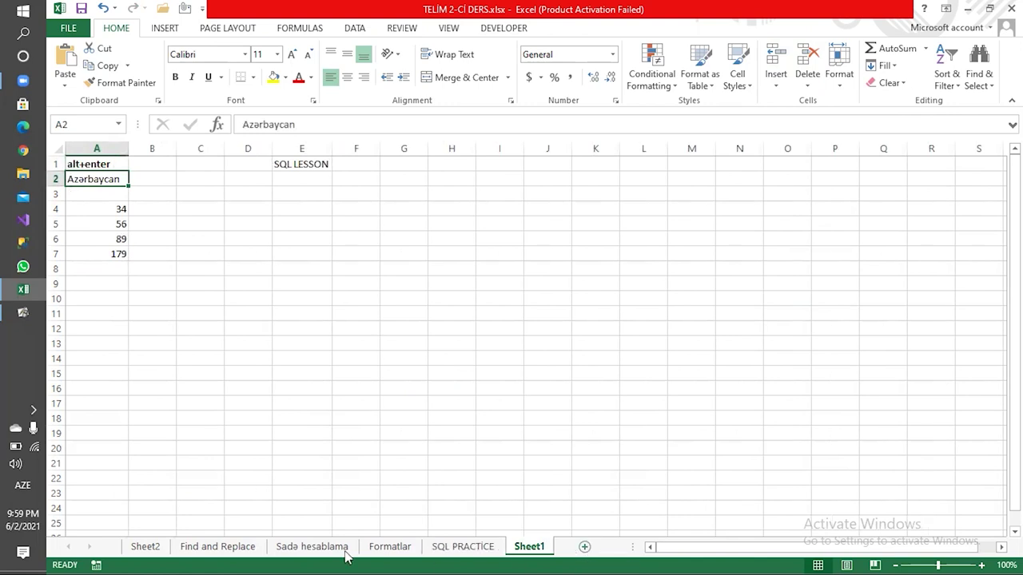
click(144, 546)
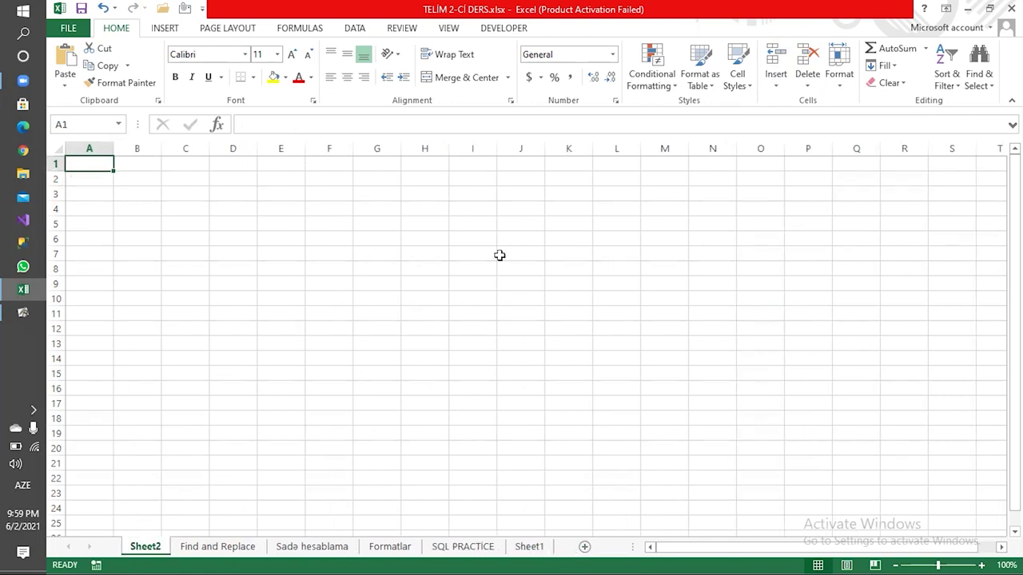
click(807, 82)
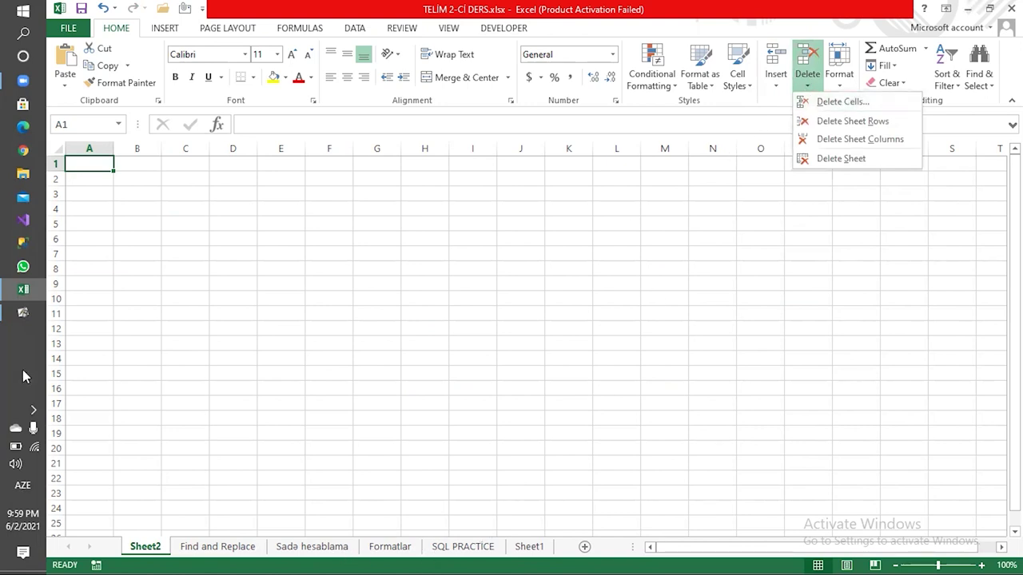
click(192, 550)
click(192, 550)
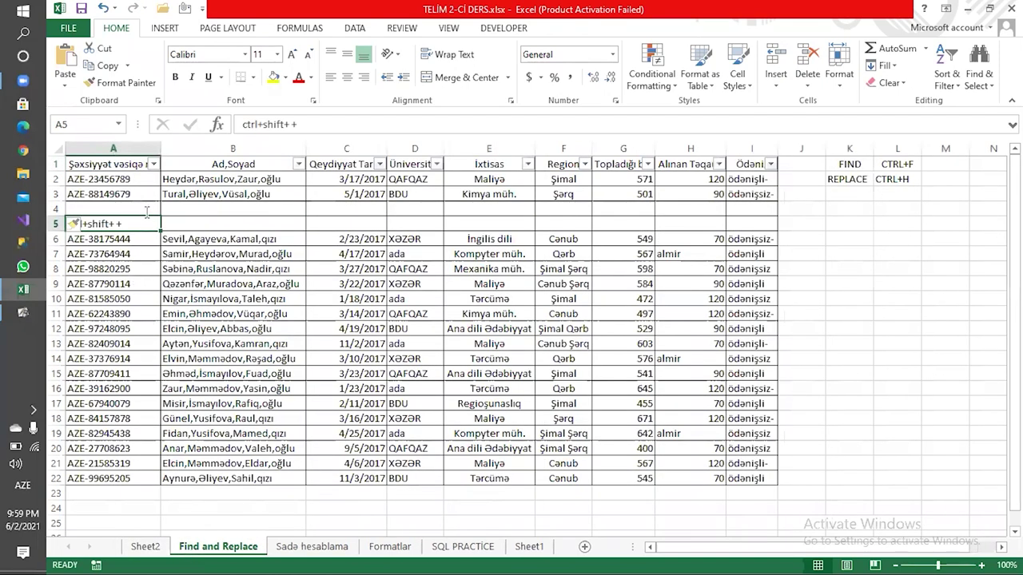
Step: Enter the note 'ctrl+-' in cell A4
click(147, 209)
text(ctrl+shift+ +)
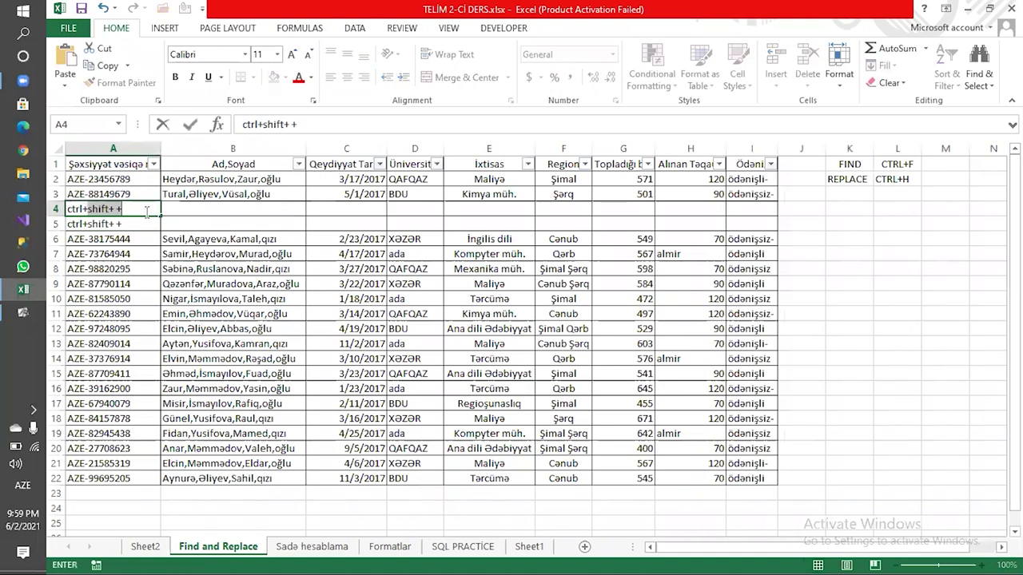
text(-)
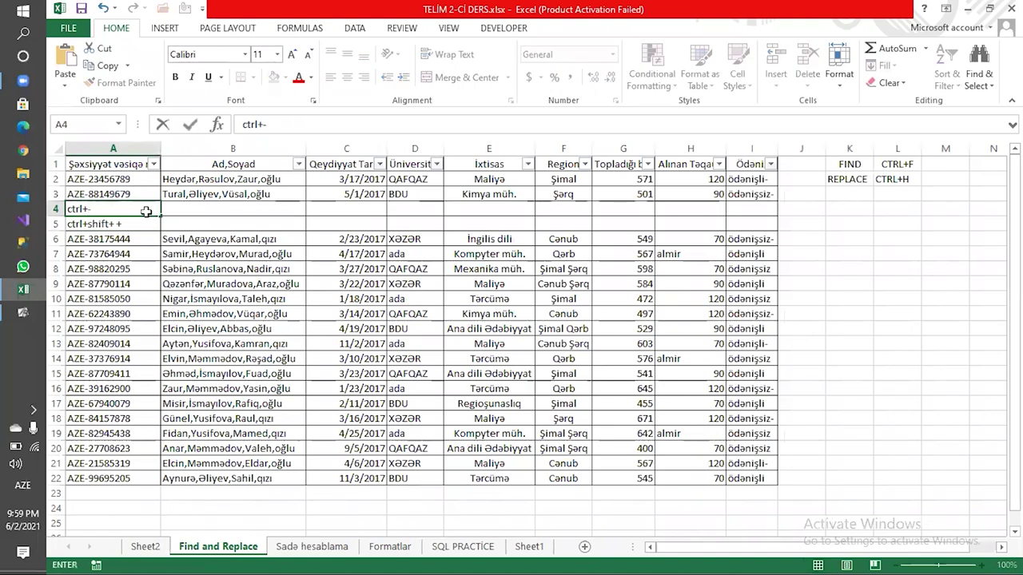
key(ctrl+Return)
key(Down)
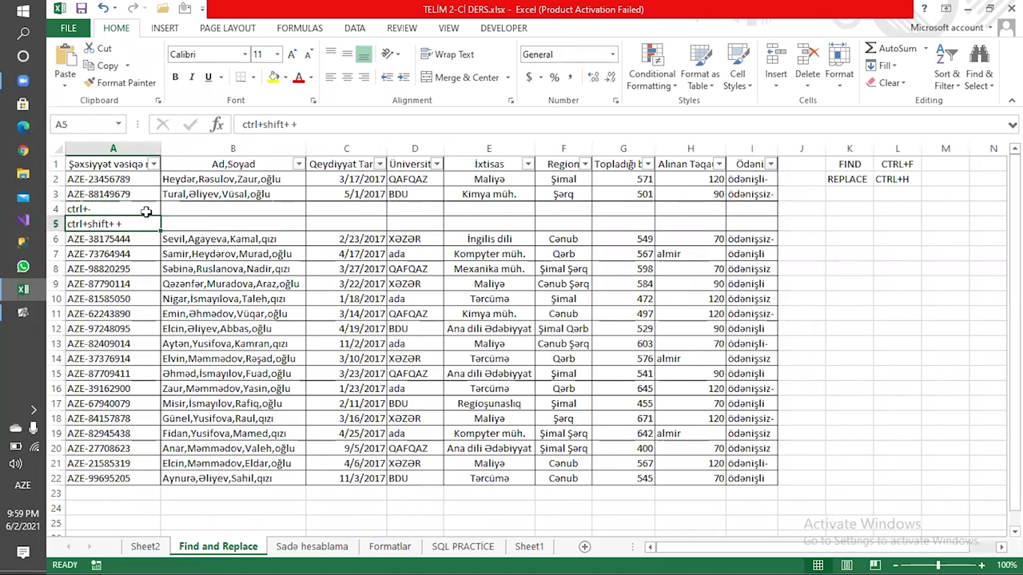
click(147, 211)
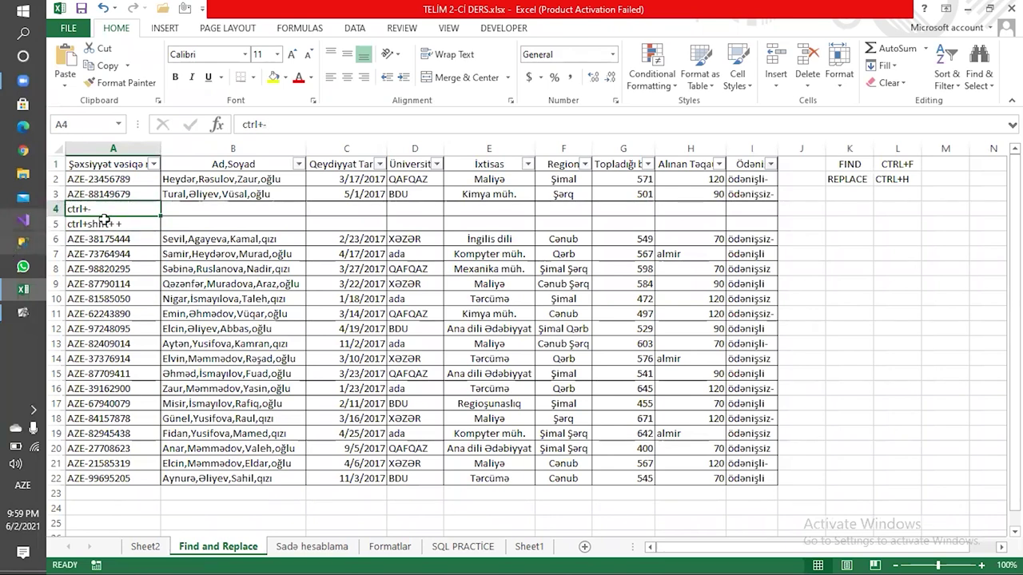
Step: Delete the Ad,Soyad column B with Ctrl+-, then undo to restore it
click(267, 142)
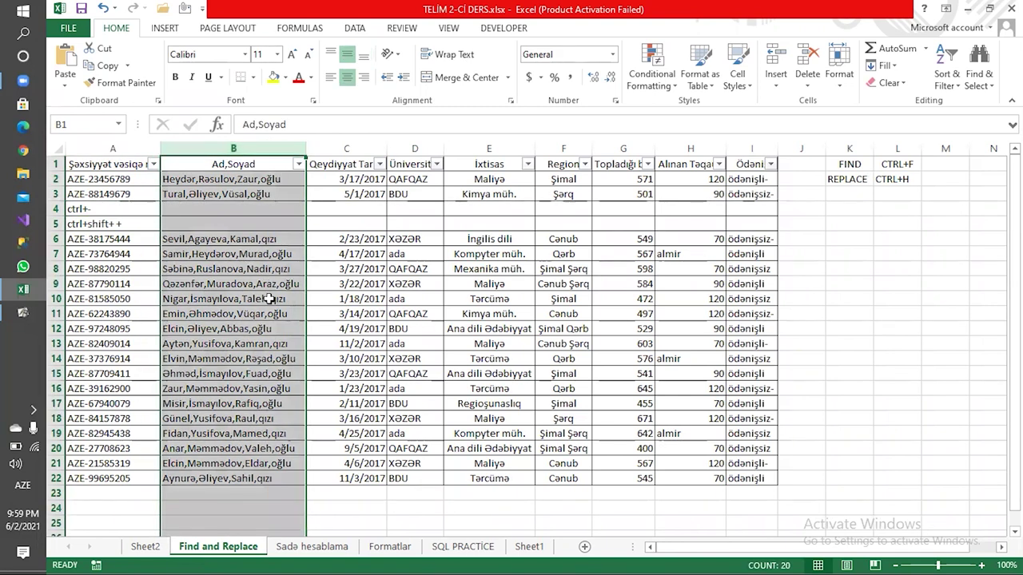
key(ctrl+minus)
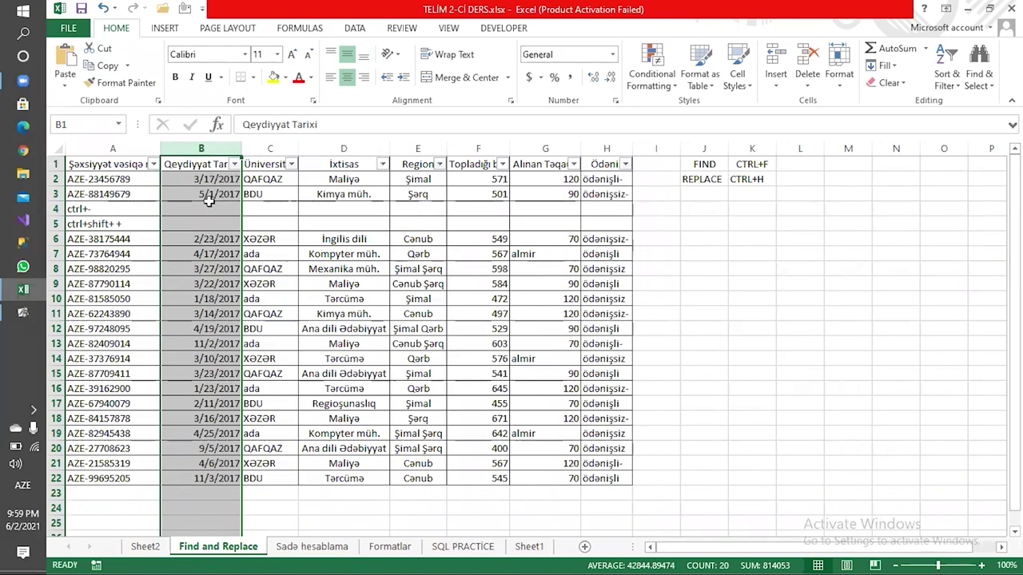
key(ctrl+z)
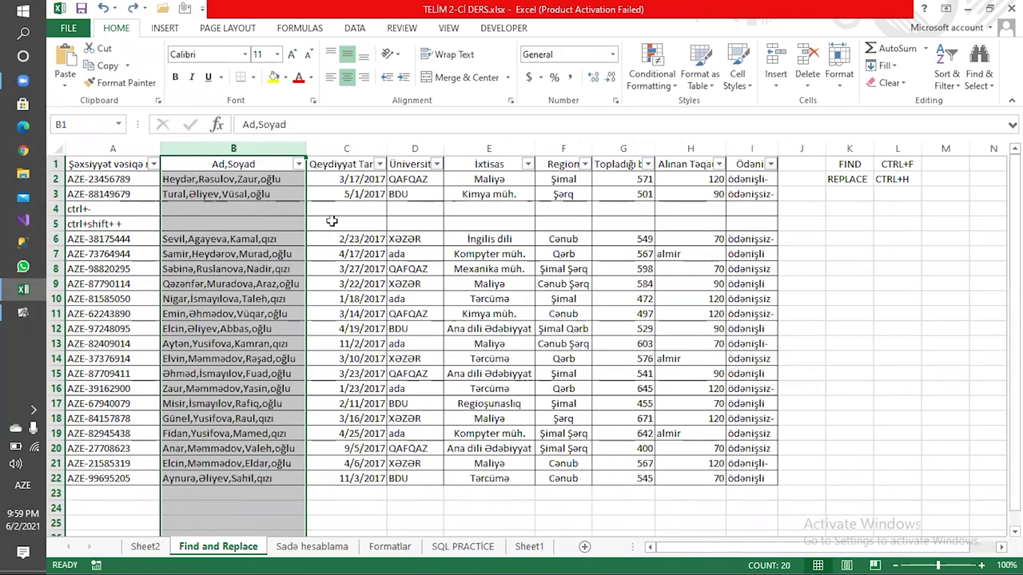
click(359, 210)
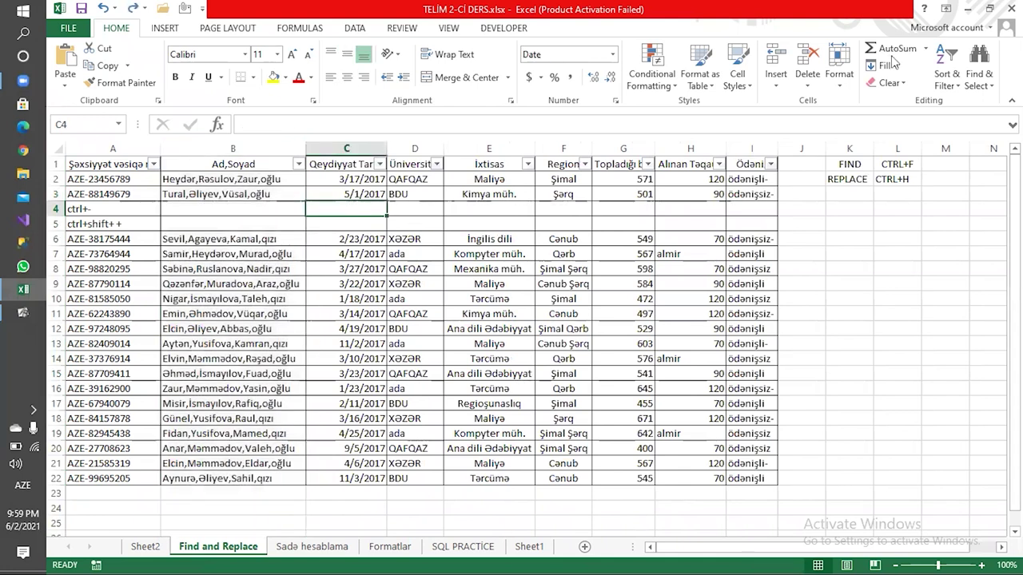
Step: Leave the Format menu unchanged and select table columns A through I
click(839, 80)
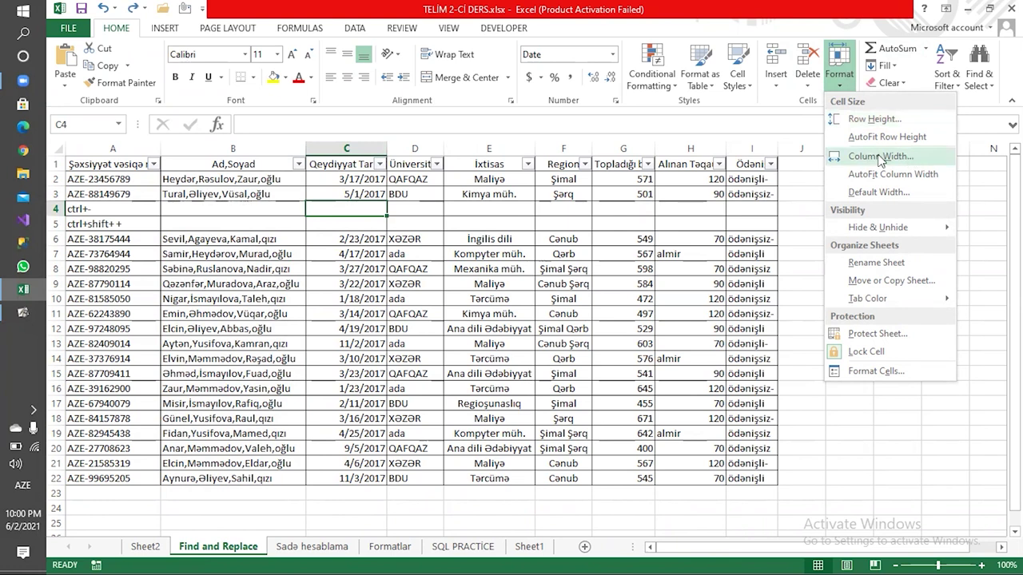
click(528, 238)
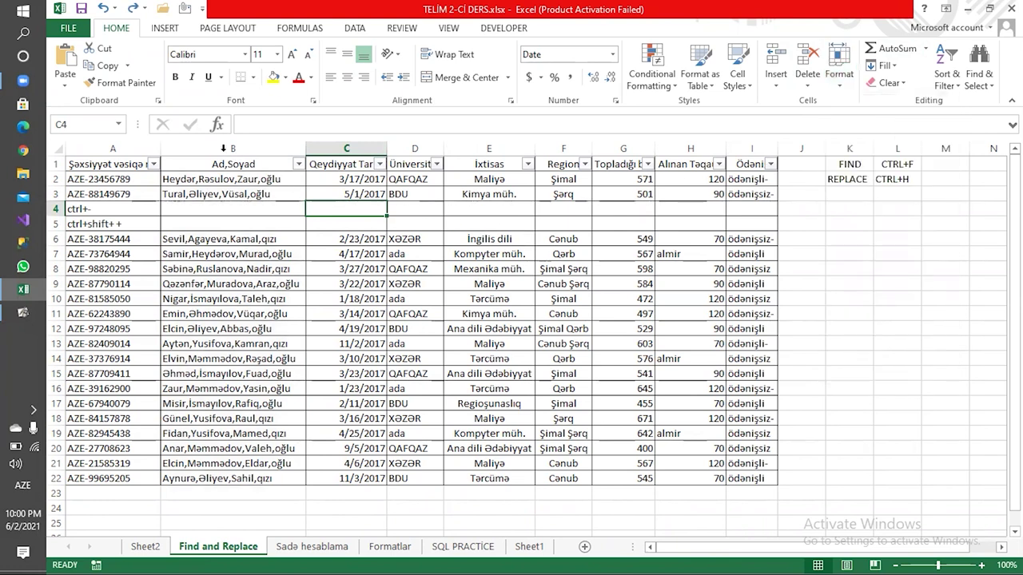
drag(144, 146, 751, 148)
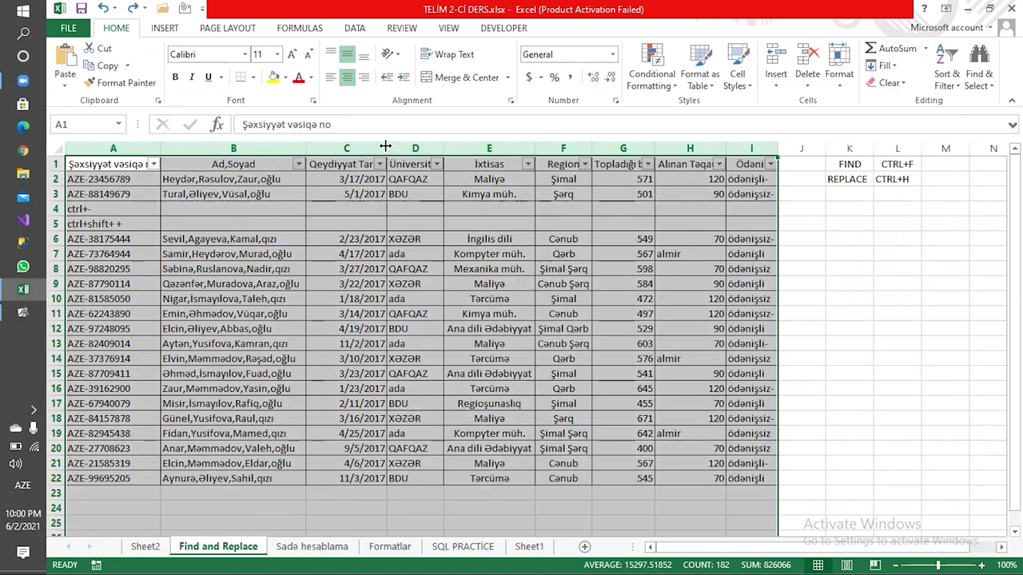
double_click(385, 146)
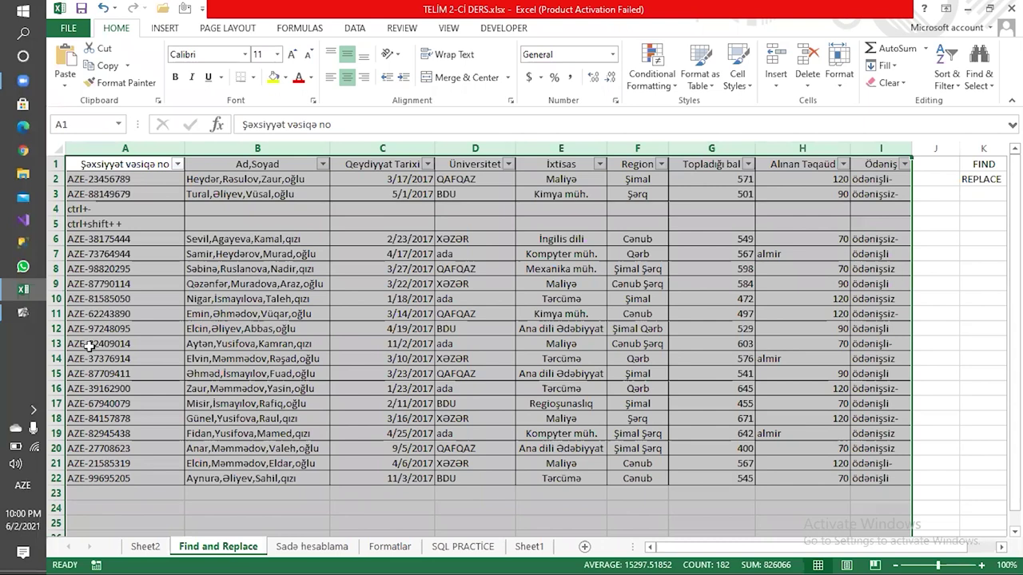
click(303, 226)
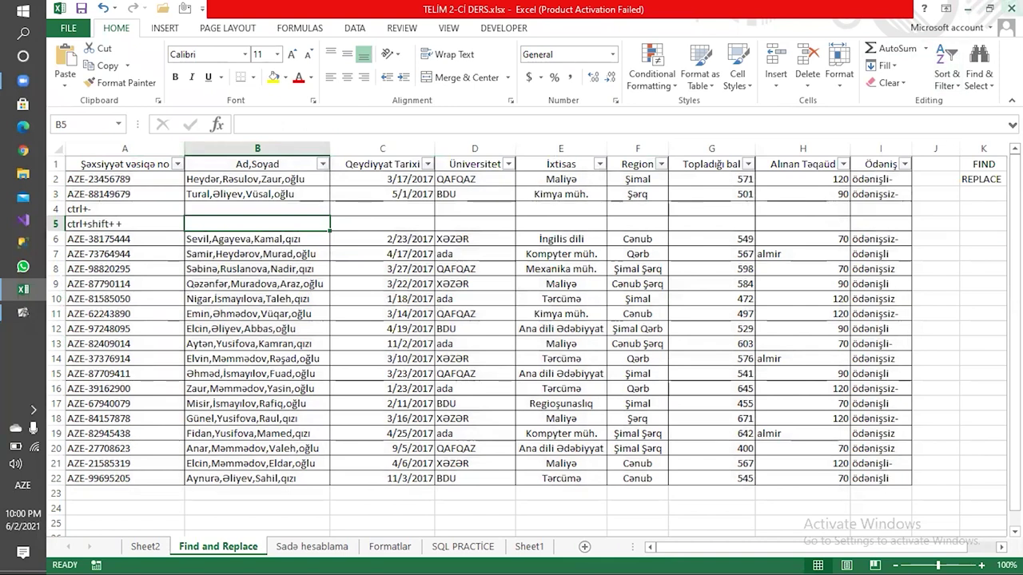
click(299, 207)
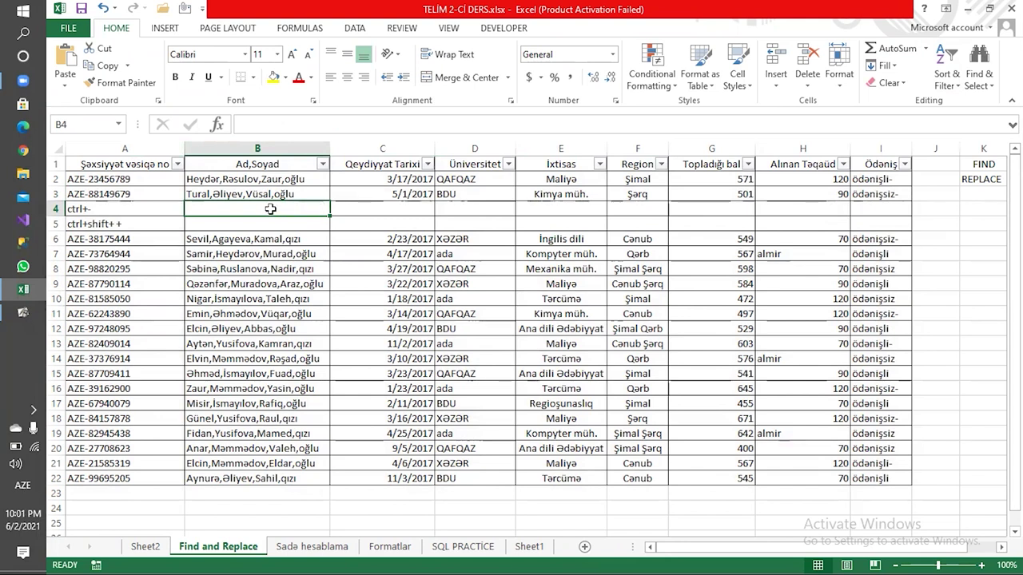
click(651, 269)
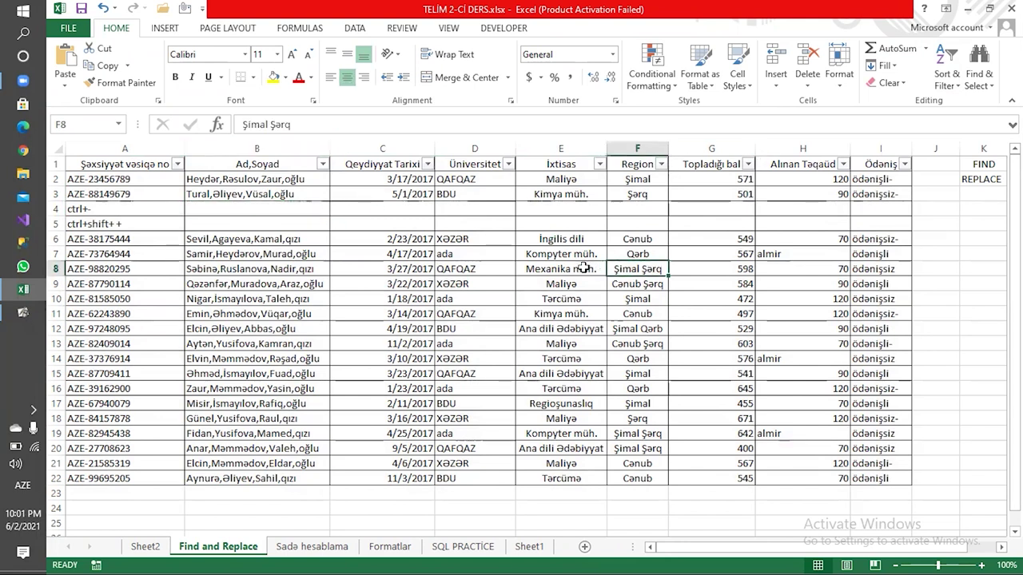
click(275, 225)
click(320, 206)
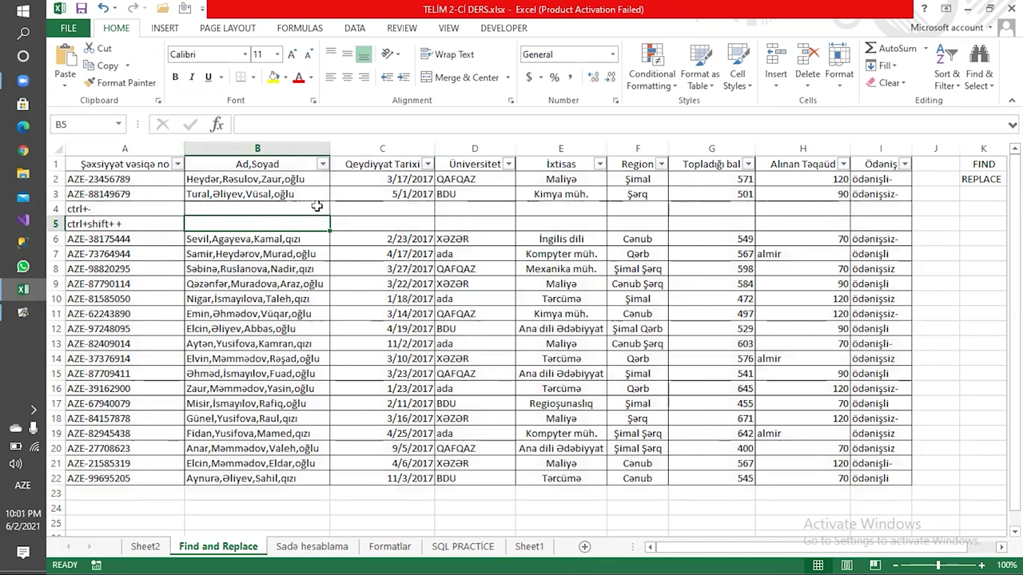
click(348, 206)
click(402, 226)
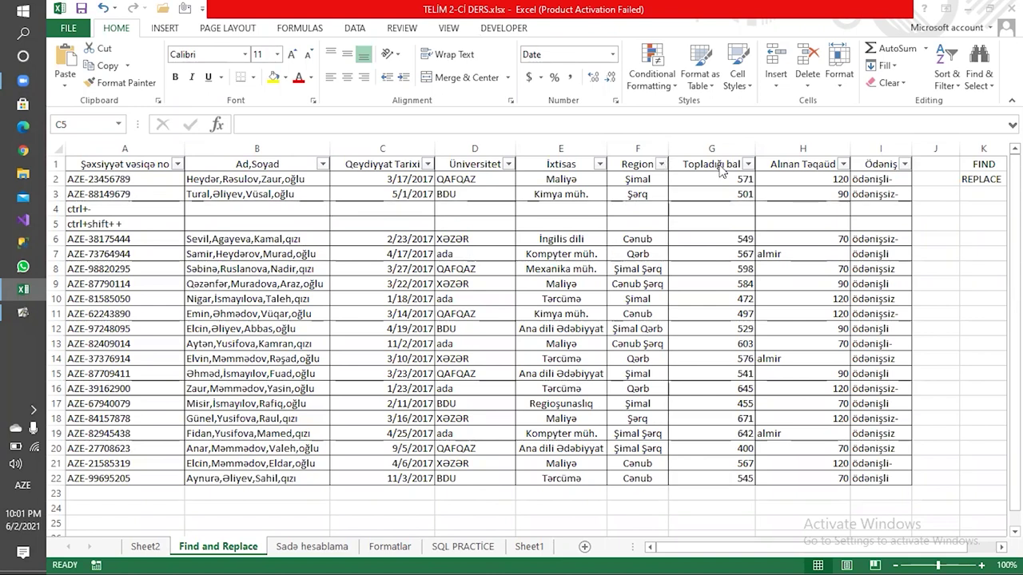
click(745, 80)
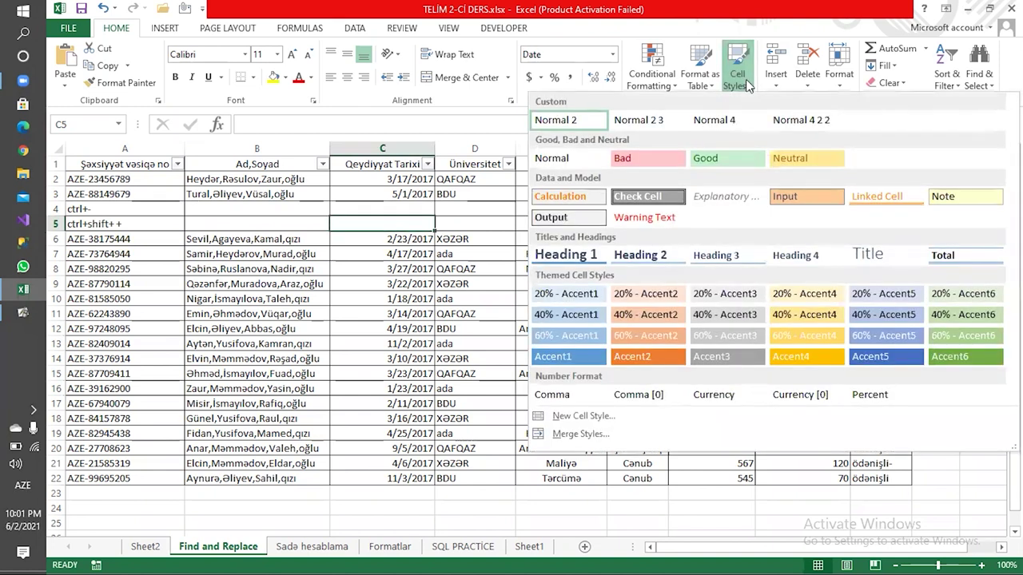
click(745, 80)
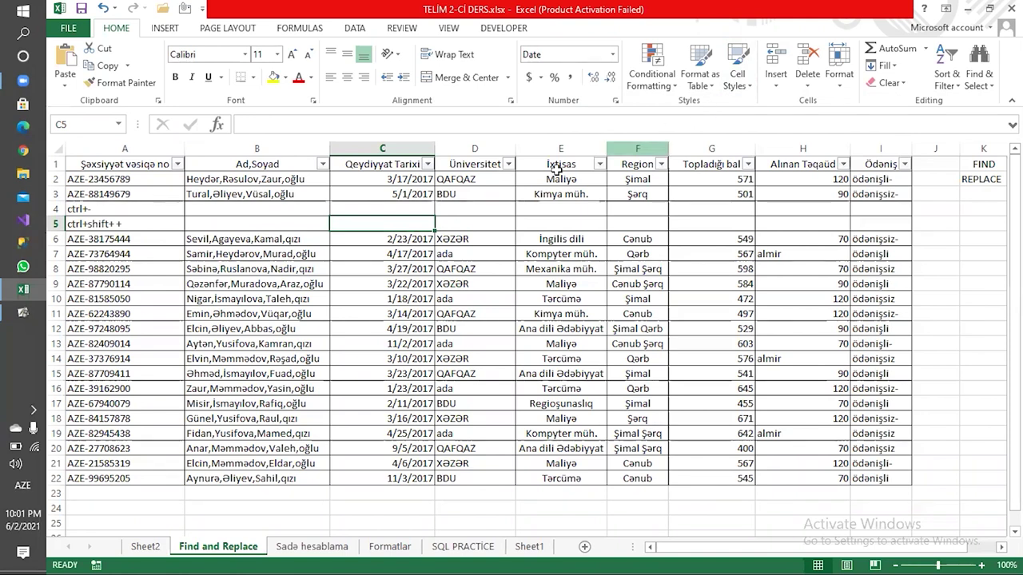
click(94, 162)
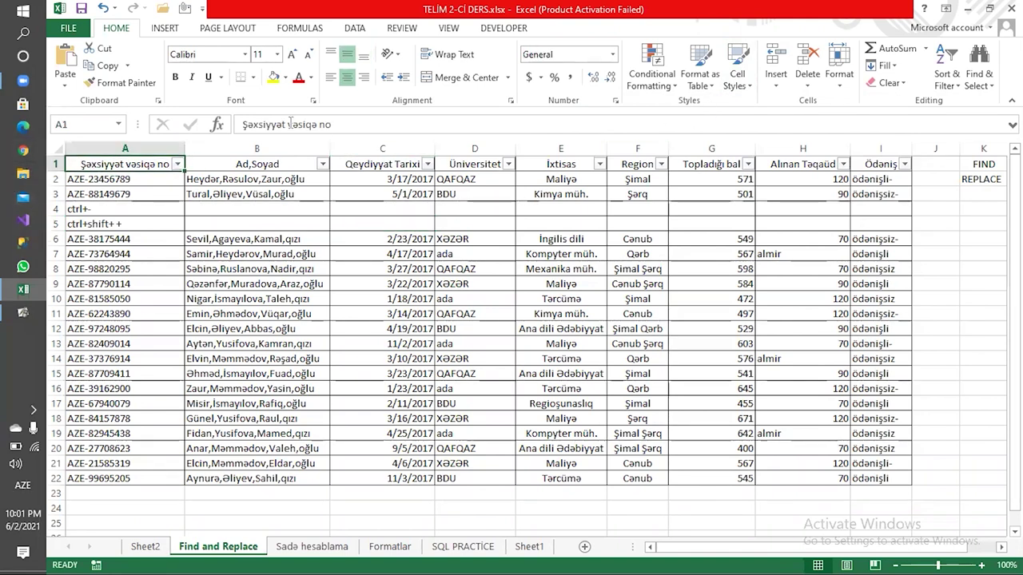
click(740, 78)
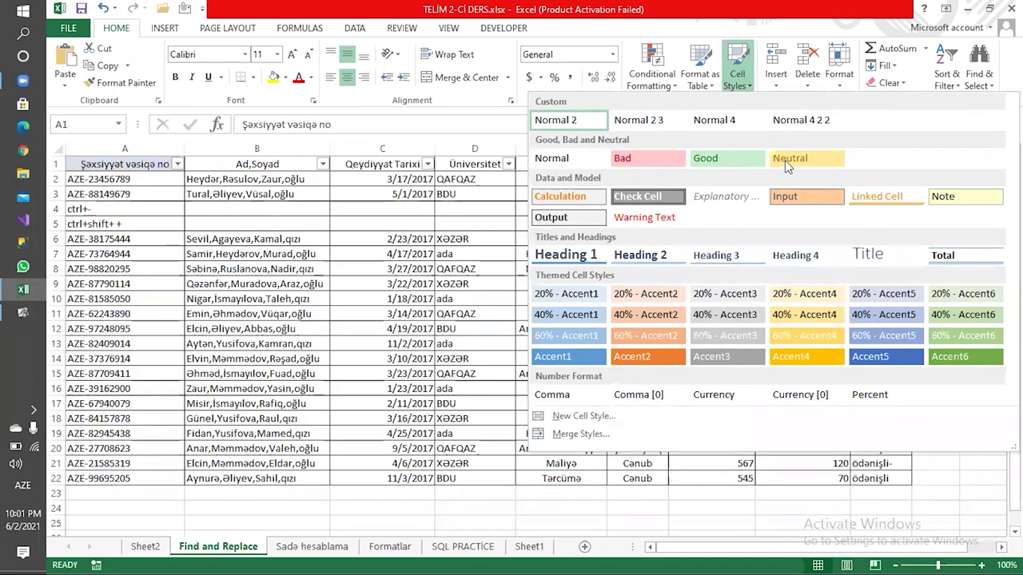
click(285, 218)
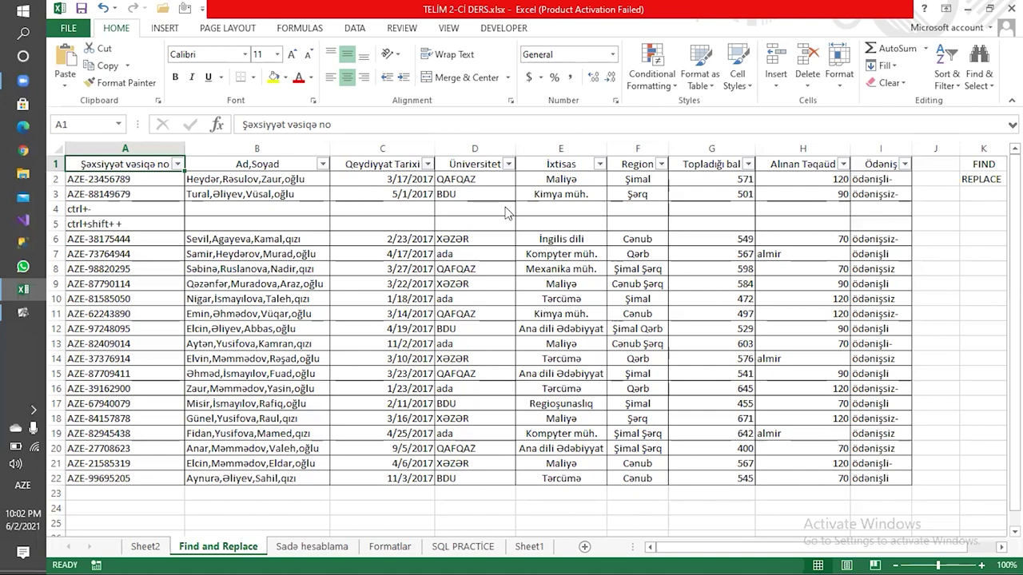
Step: Look over the Sadə hesablama sheet's cells G5 and G6, then move on to the Formatlar sheet
click(300, 550)
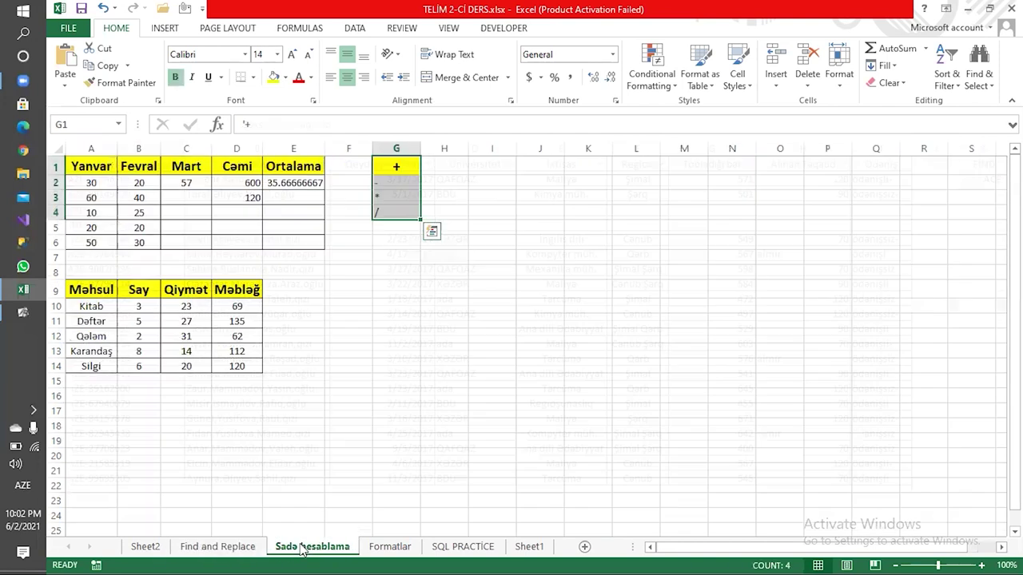
click(392, 228)
click(393, 244)
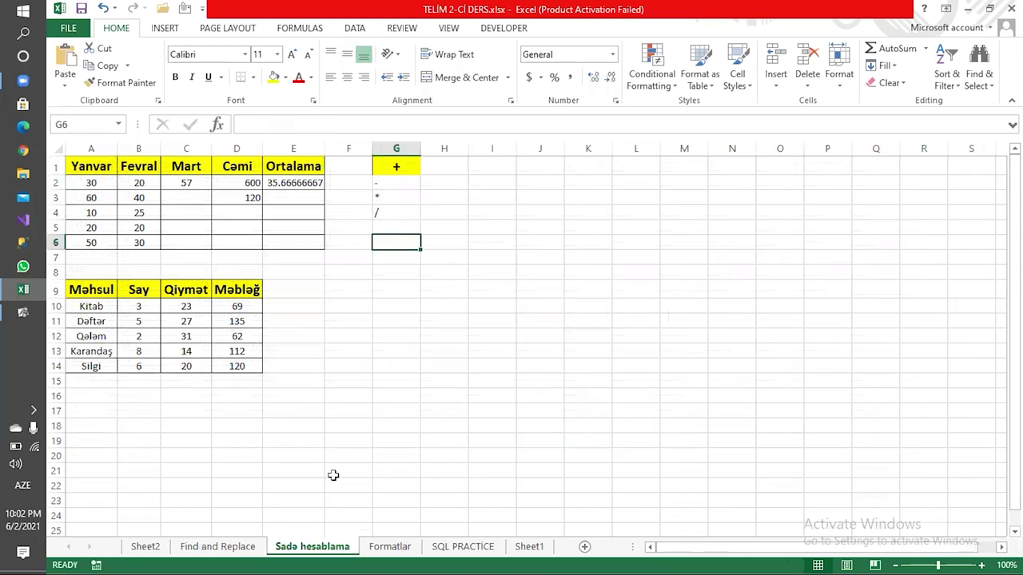
click(245, 548)
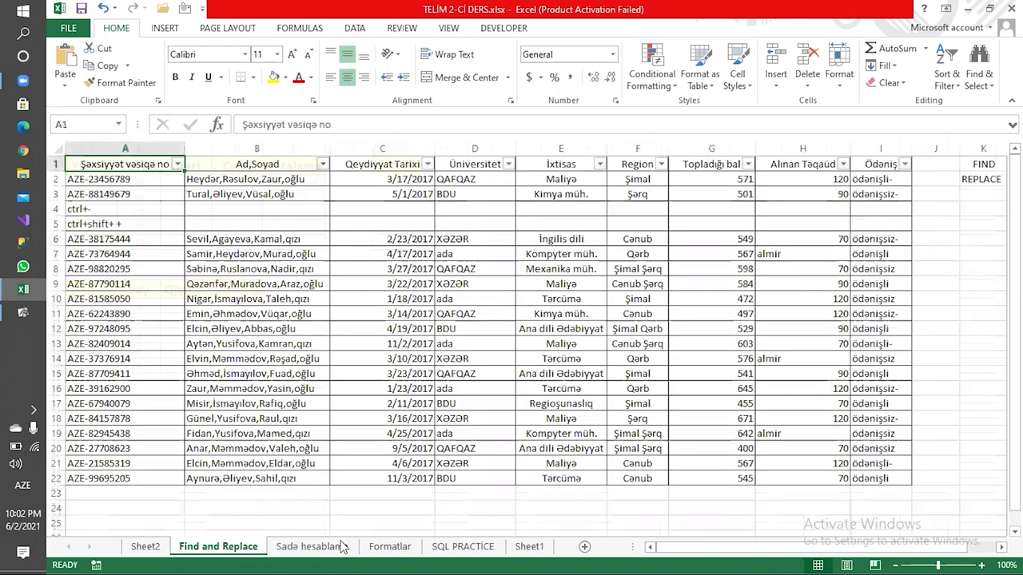
key(ctrl+Page_Down)
key(ctrl+Page_Down)
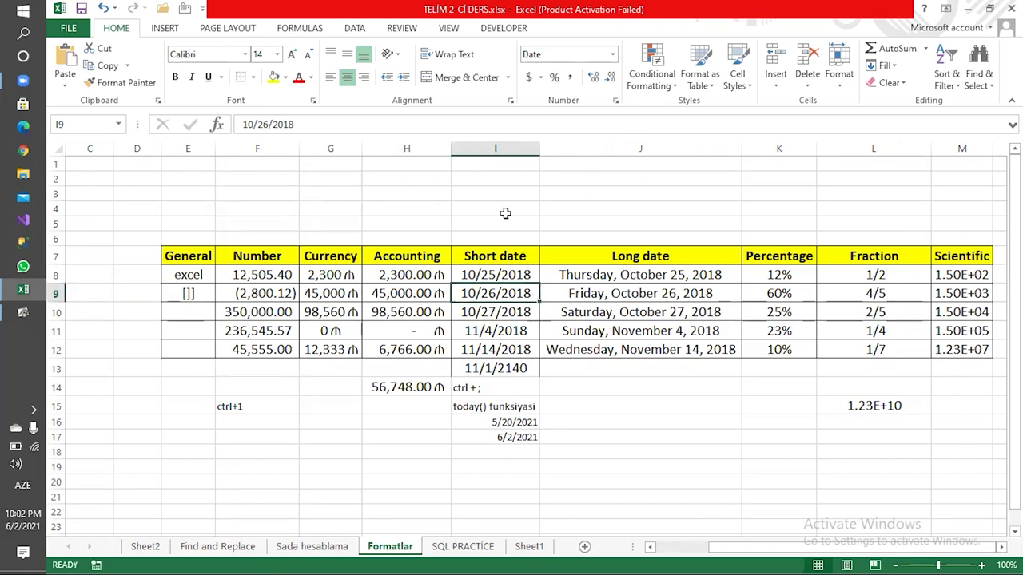
Step: Select cell I5 on Formatlar, then bring the ActivInspire lesson summary forward
click(487, 222)
drag(719, 550, 663, 550)
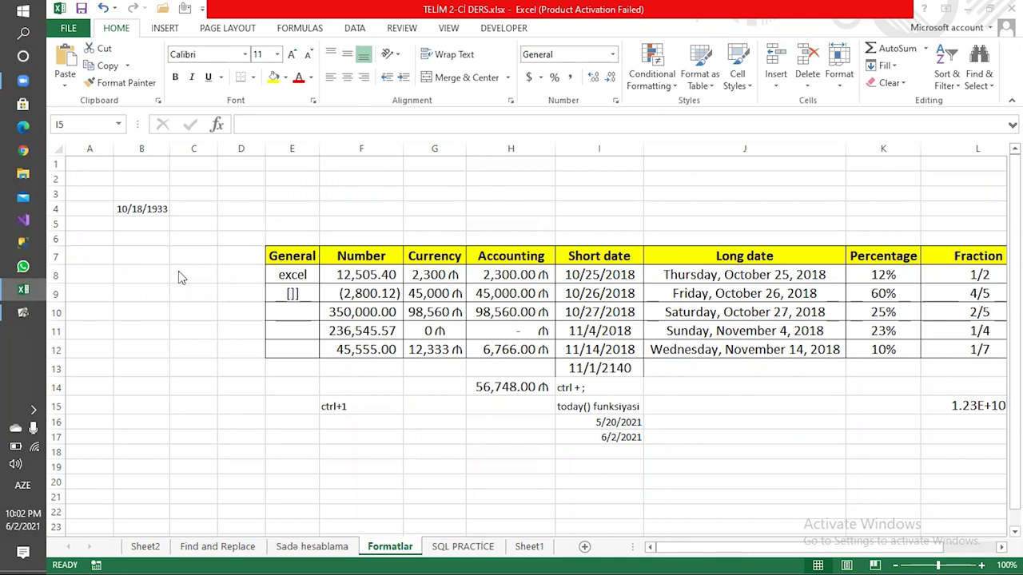
click(23, 315)
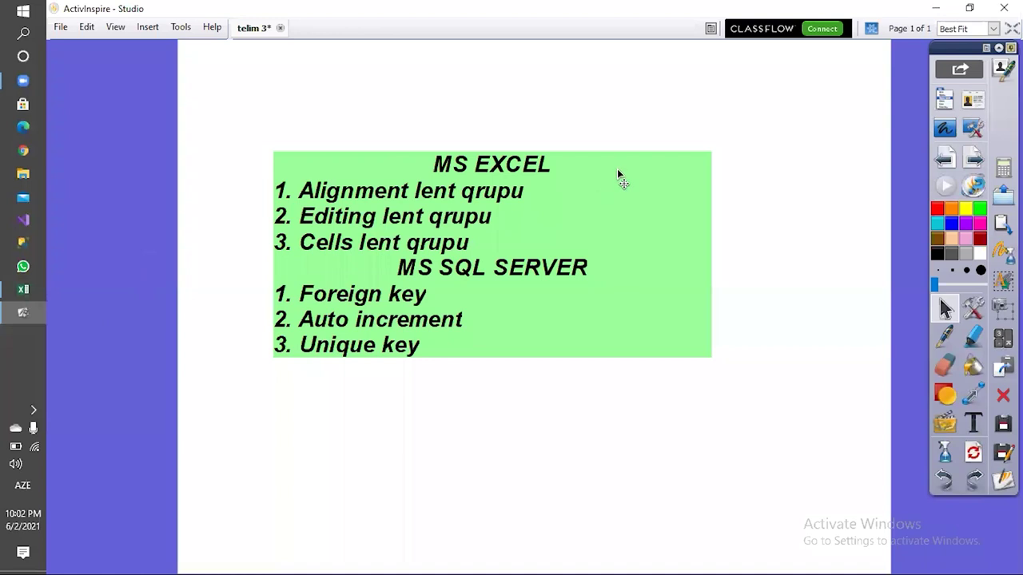
Step: Select the green lesson-summary note, then return to Excel's Formatlar sheet
click(304, 302)
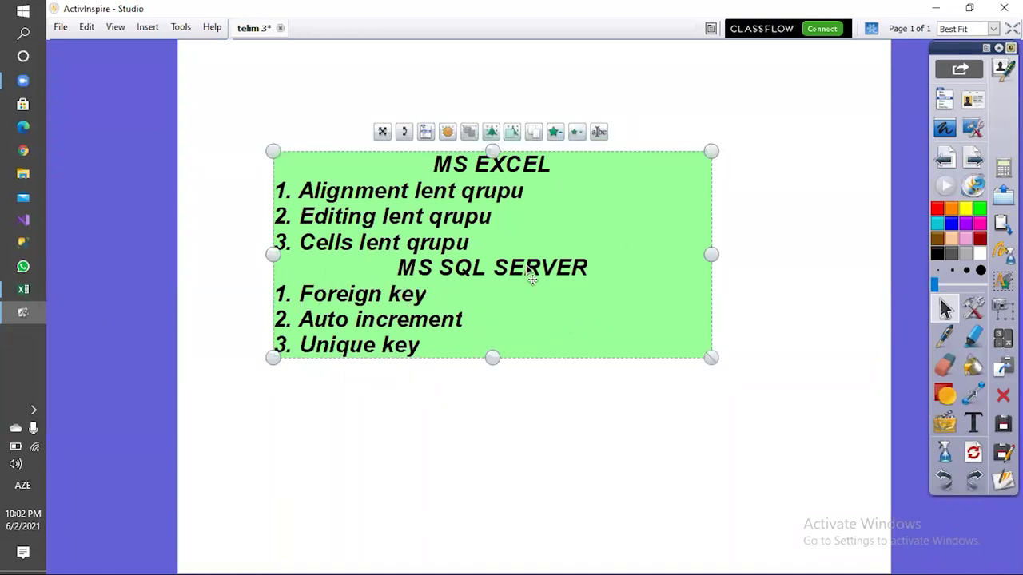
click(13, 249)
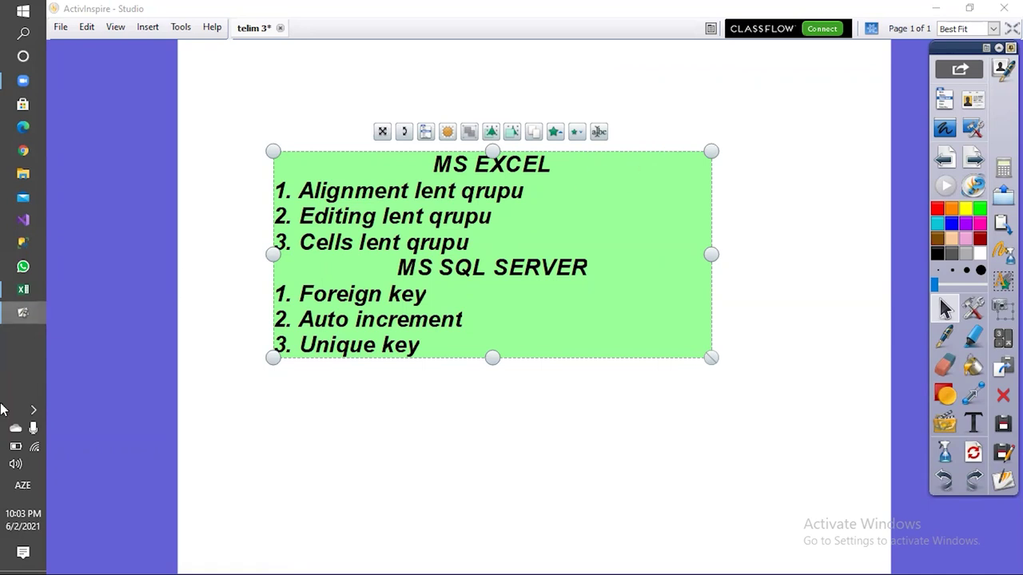
click(22, 294)
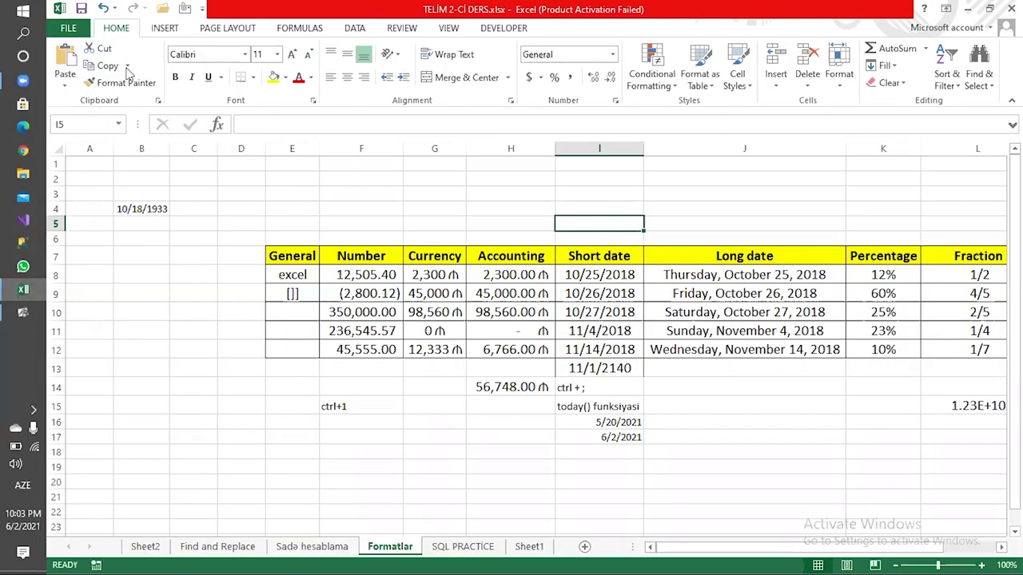
Step: Check the INSERT and HOME ribbons, then close TELİM 2-Cİ DERS.xlsx without saving
click(164, 29)
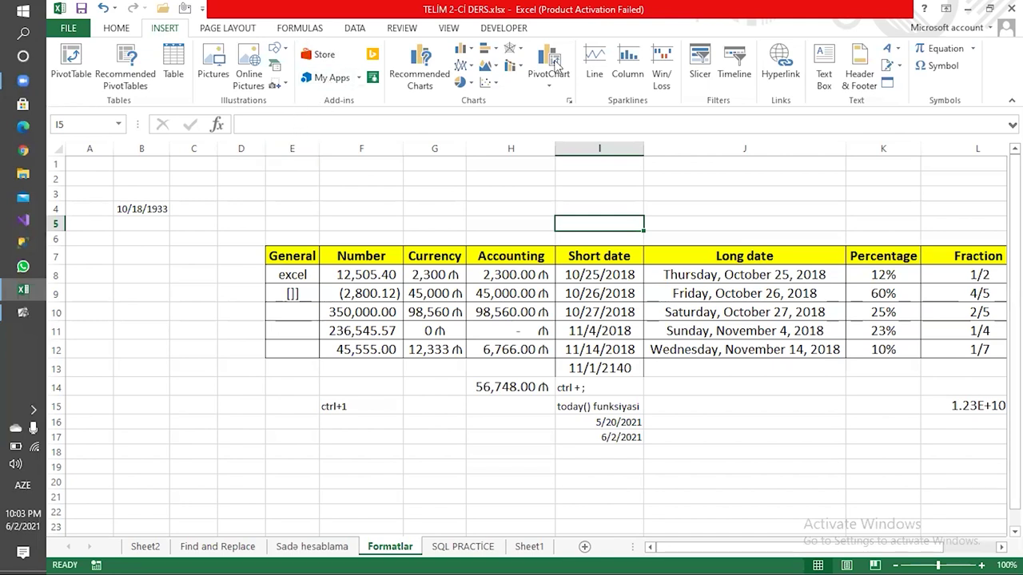
click(117, 29)
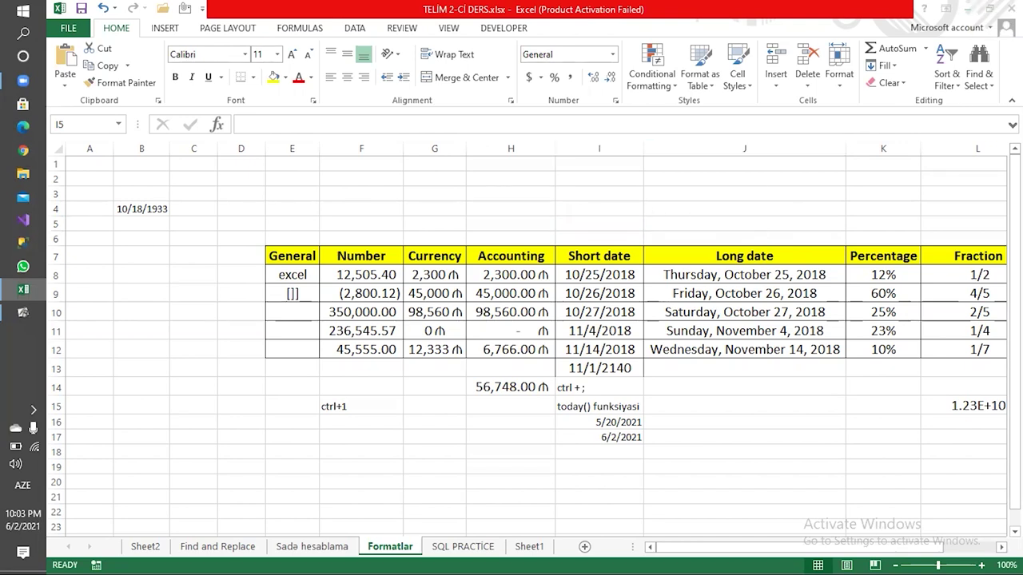
key(alt+F4)
key(Tab)
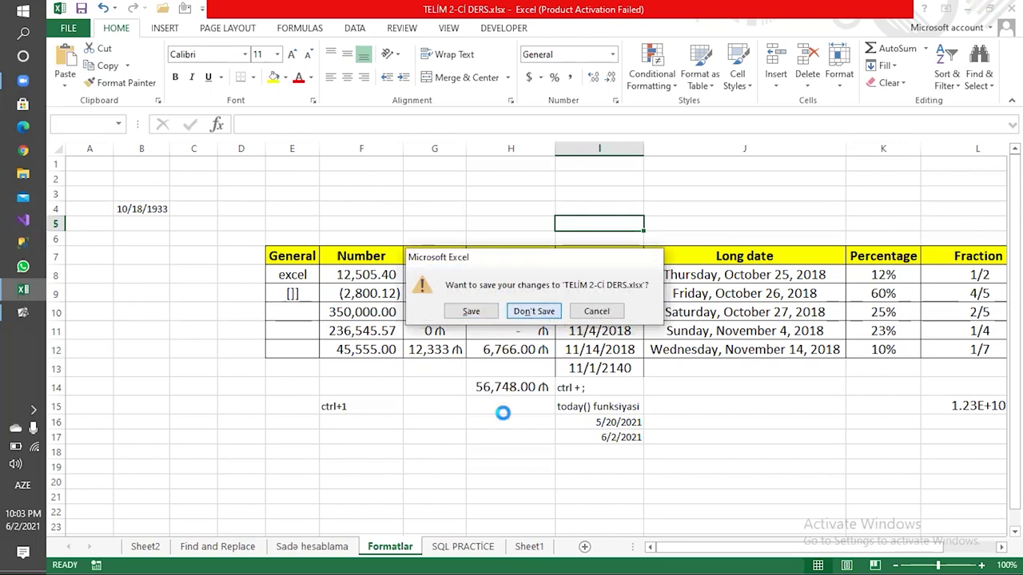
key(Return)
Step: Edit the green note's text with the caret placed just before 'Foreign'
click(258, 414)
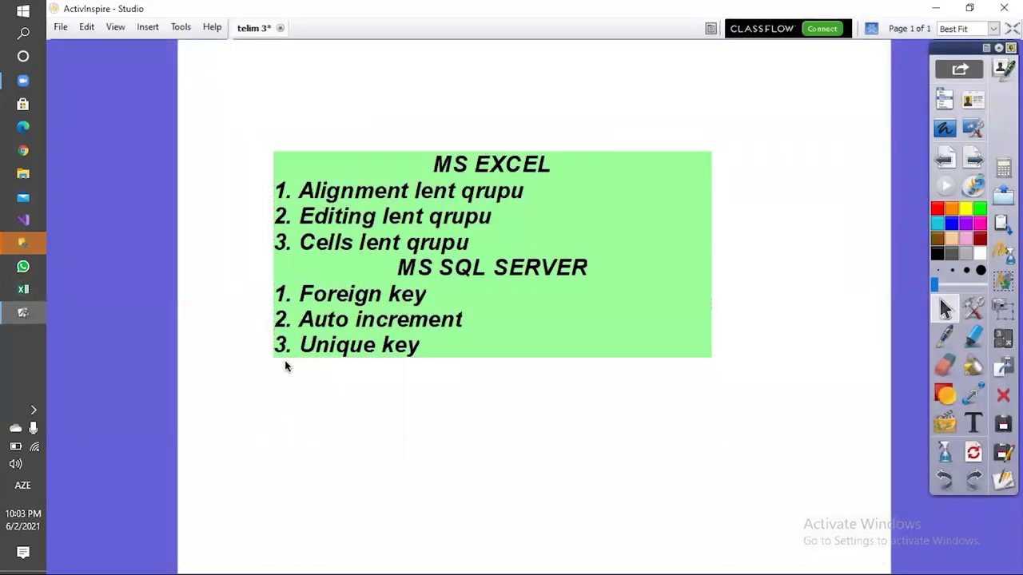
click(305, 293)
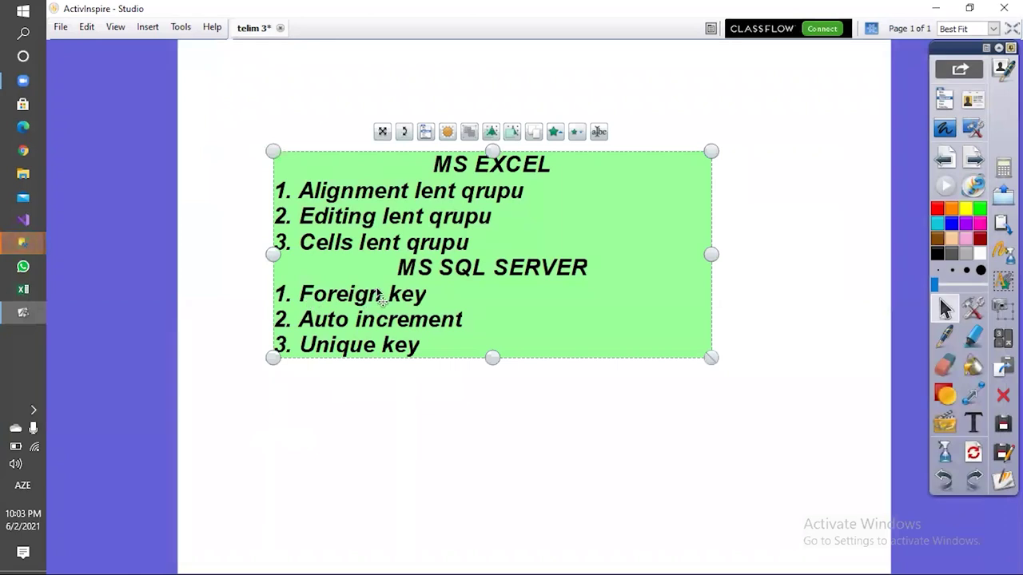
double_click(305, 297)
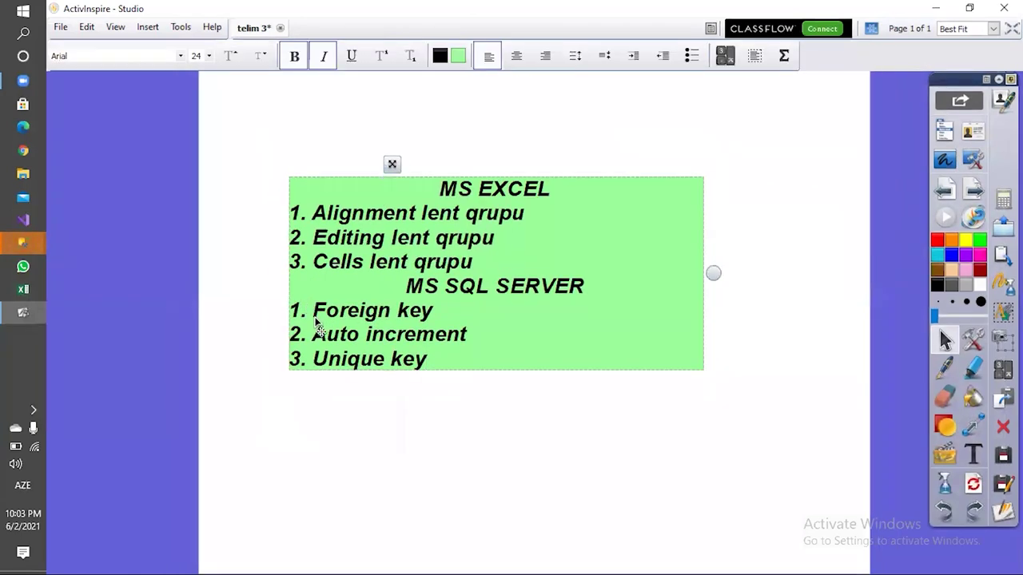
double_click(313, 311)
click(313, 310)
Step: Connect SSMS to the local Database Engine server with Windows Authentication
click(116, 316)
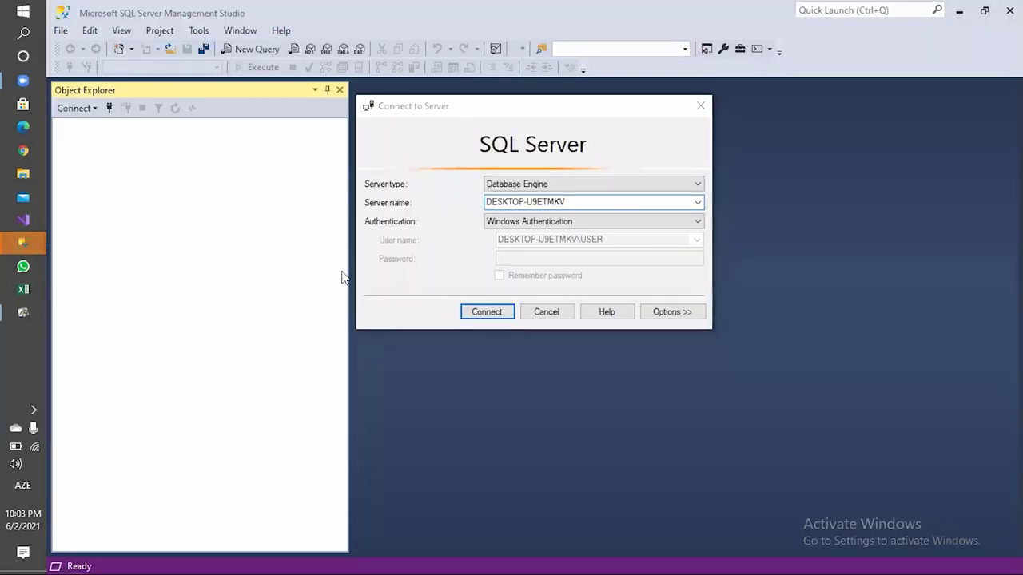
click(489, 312)
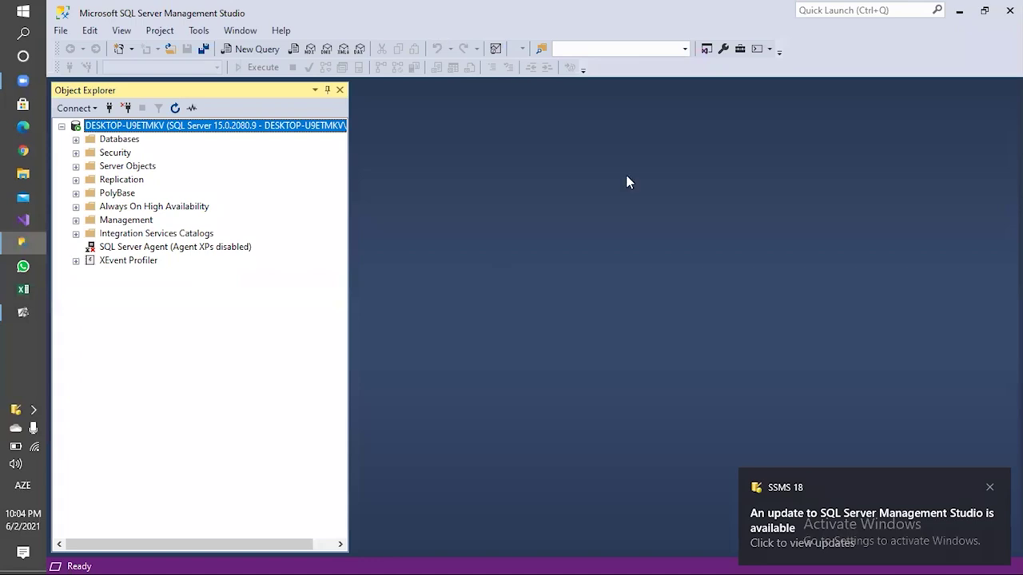
click(423, 212)
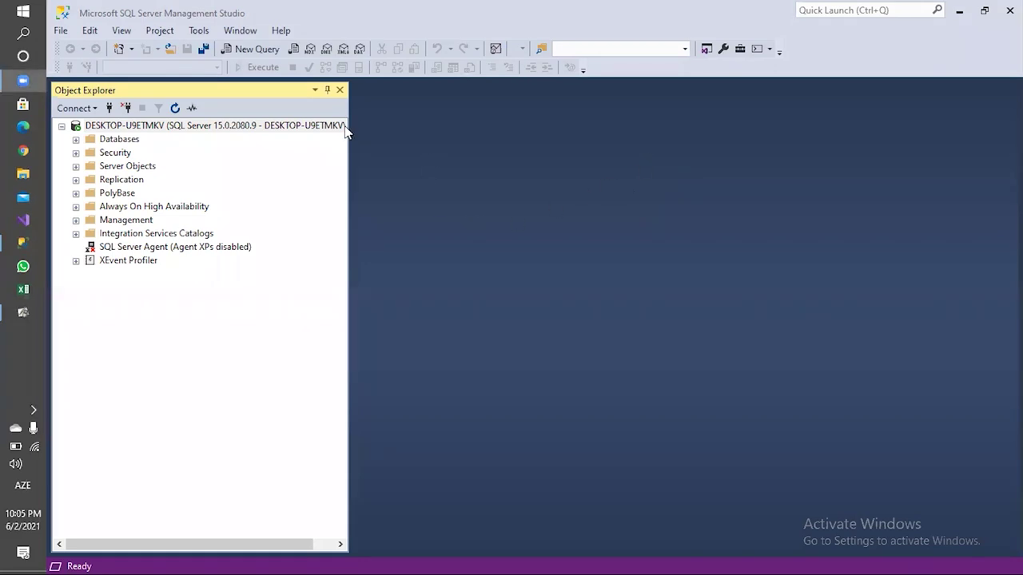
click(76, 139)
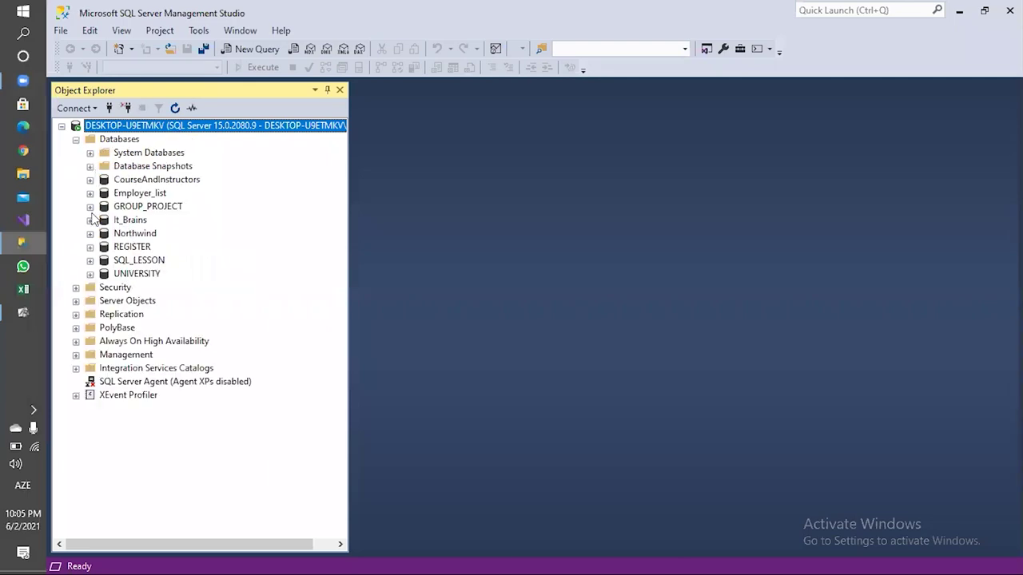
click(90, 220)
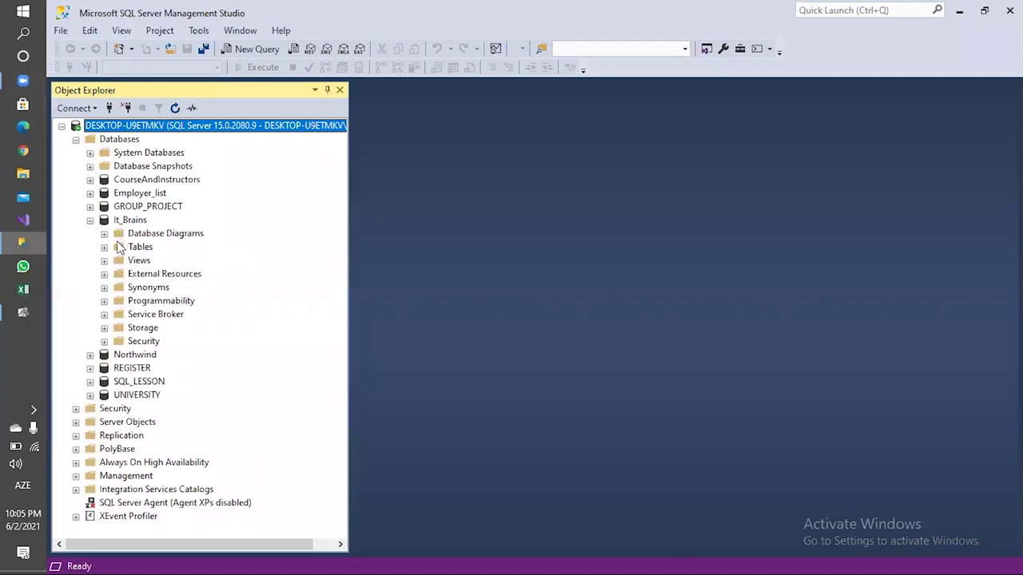
click(104, 247)
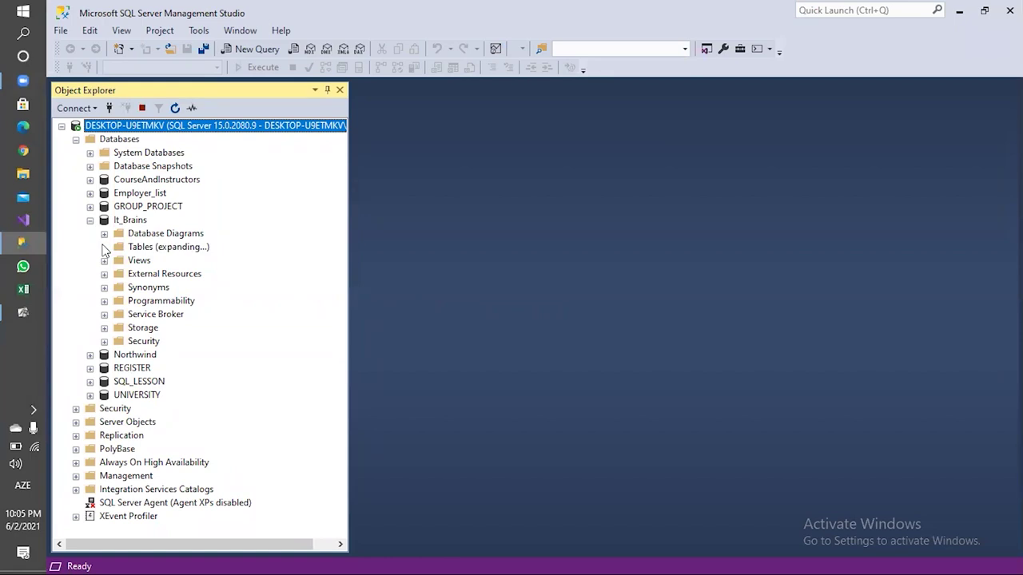
click(154, 314)
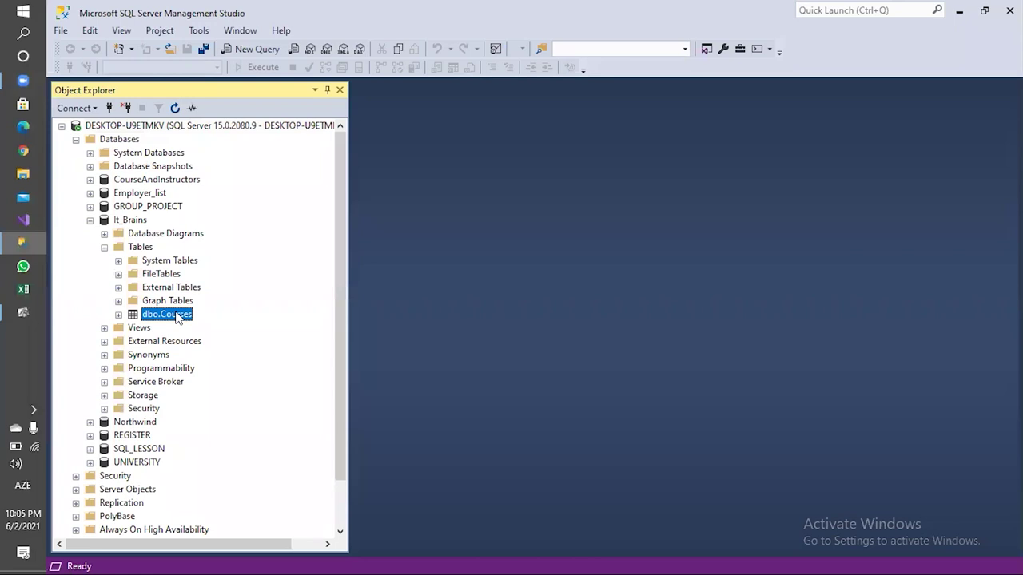
double_click(177, 316)
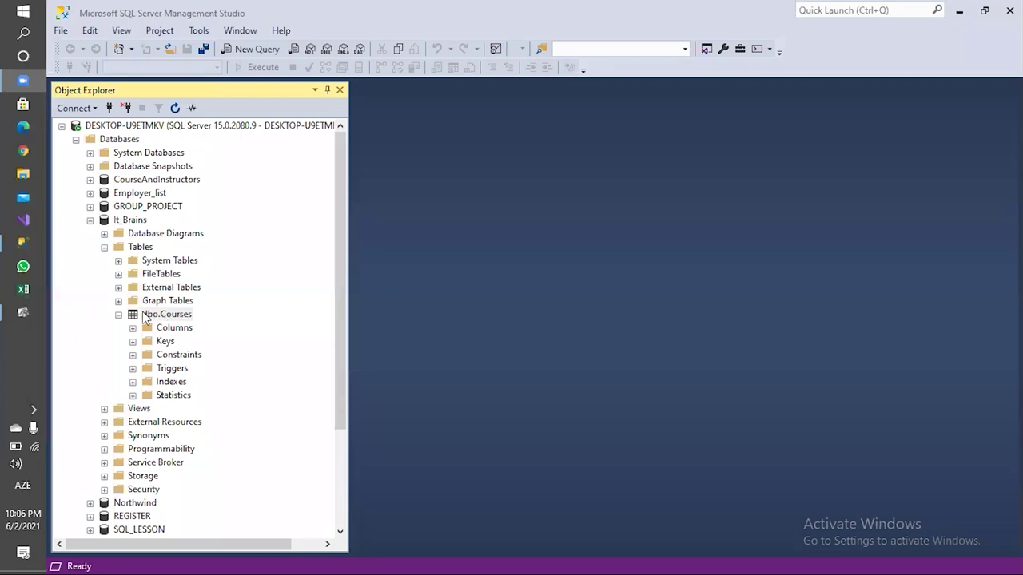
click(118, 315)
click(132, 247)
Step: Create a new table under the It_Brains Tables folder
right_click(140, 247)
mouse_move(196, 251)
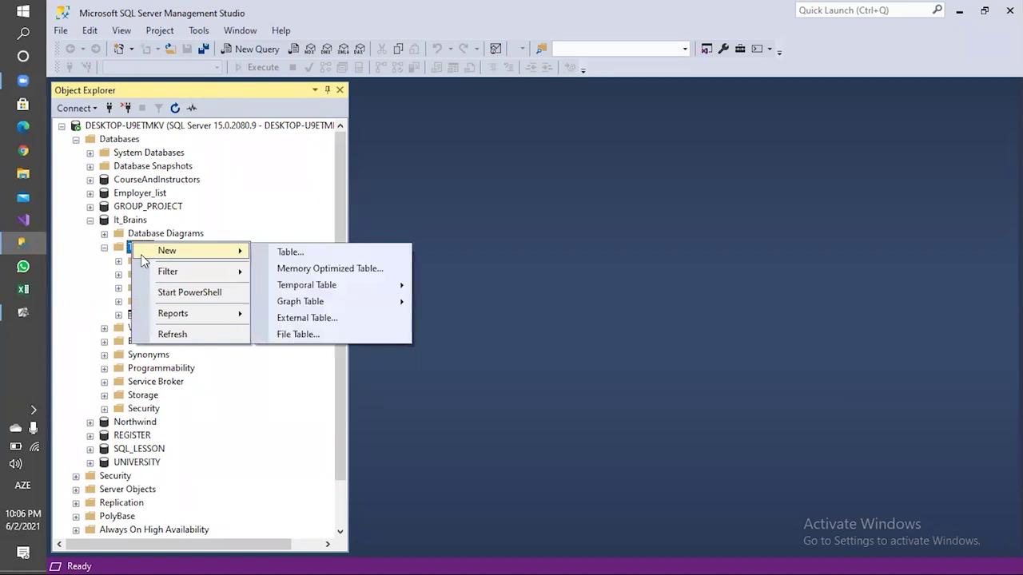
click(287, 251)
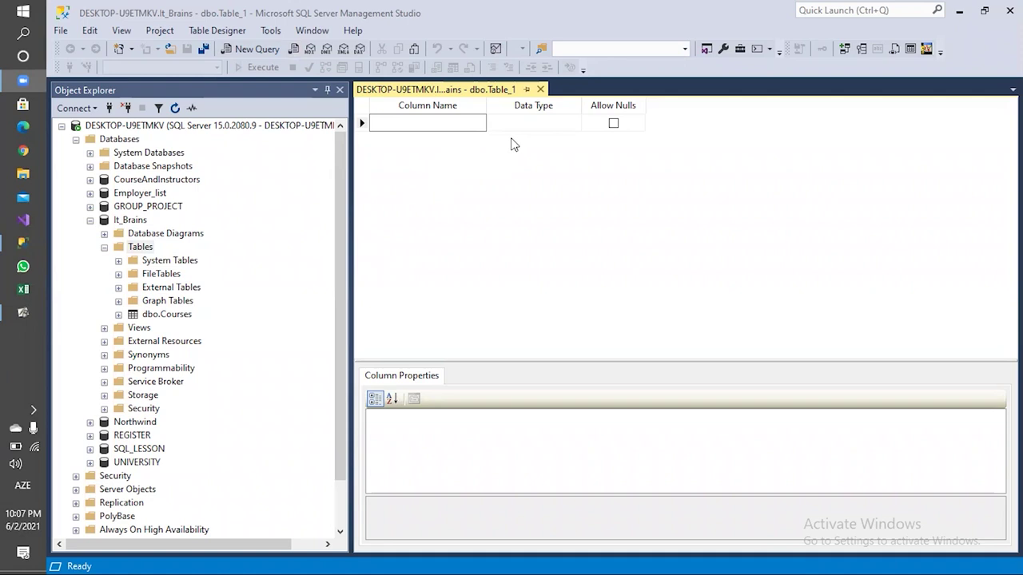
Step: Name the table's first column ID
click(450, 120)
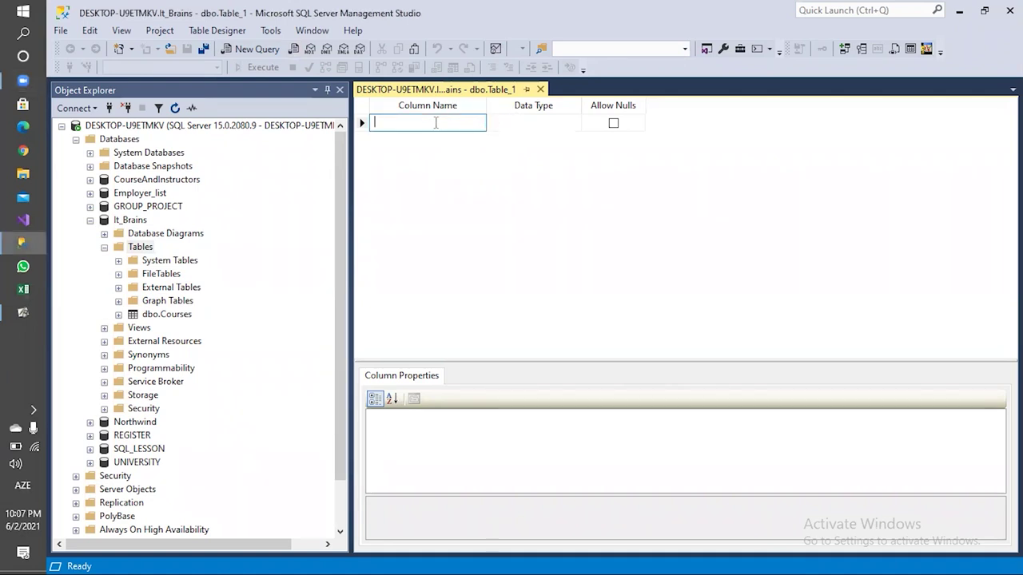
click(524, 124)
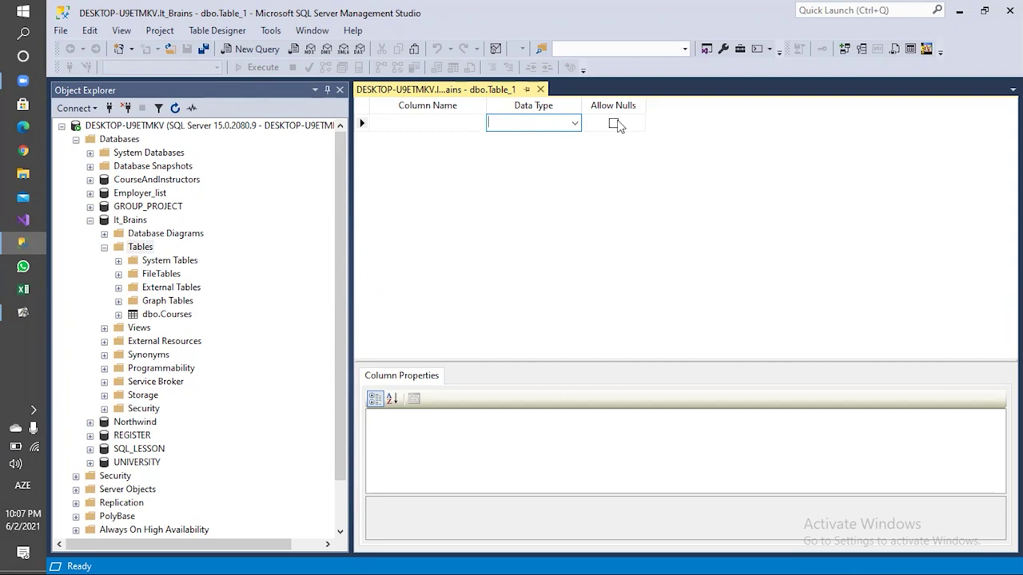
click(417, 122)
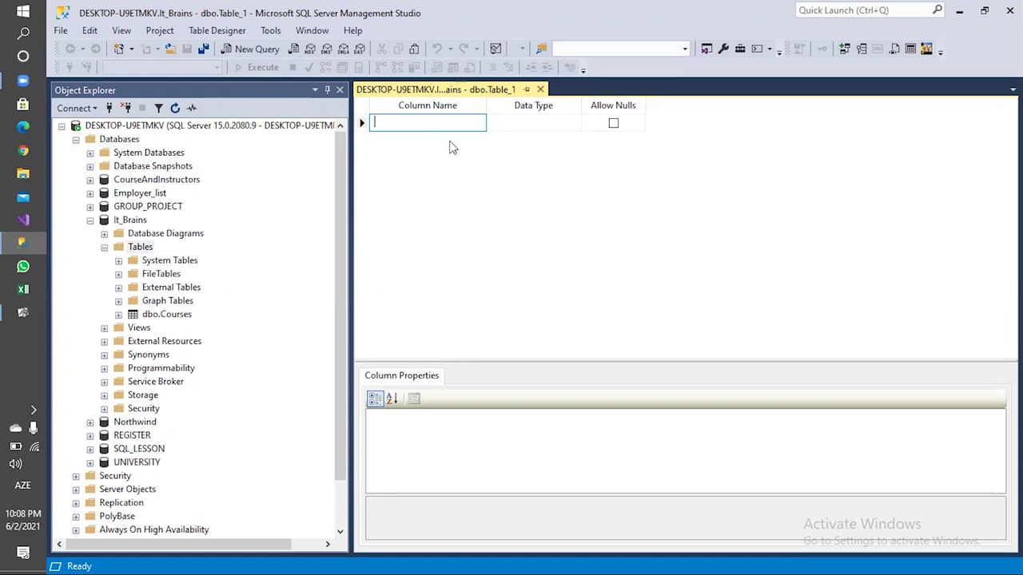
text(ID)
Step: Set the ID column's data type to int
click(521, 124)
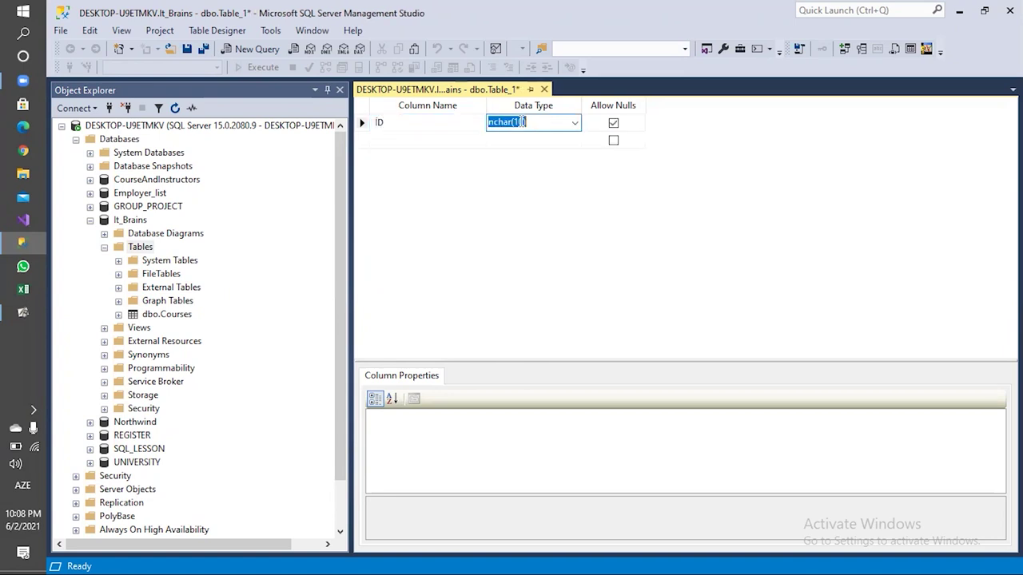
click(575, 124)
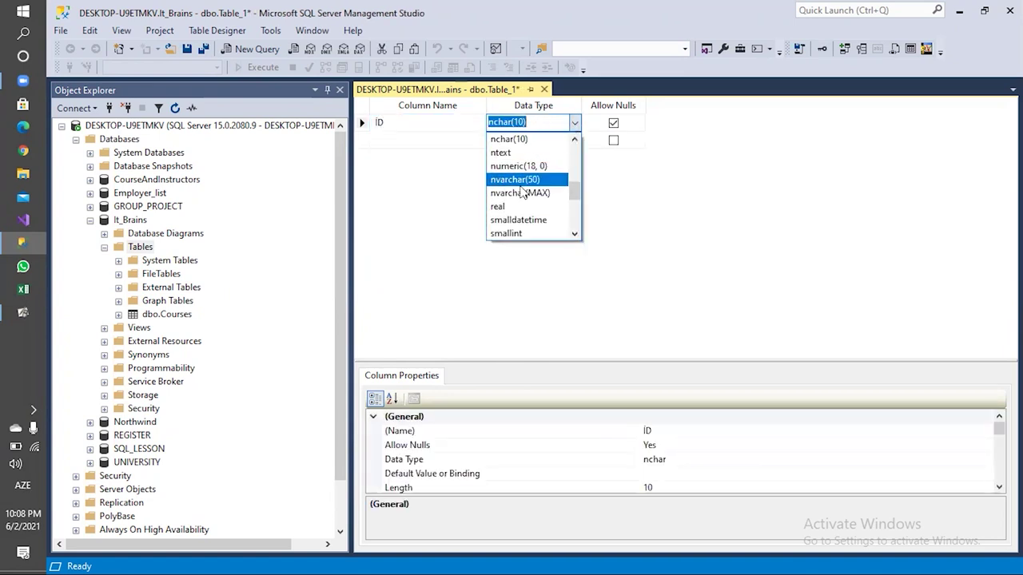
scroll(520, 200, down, 2)
scroll(512, 185, down, 1)
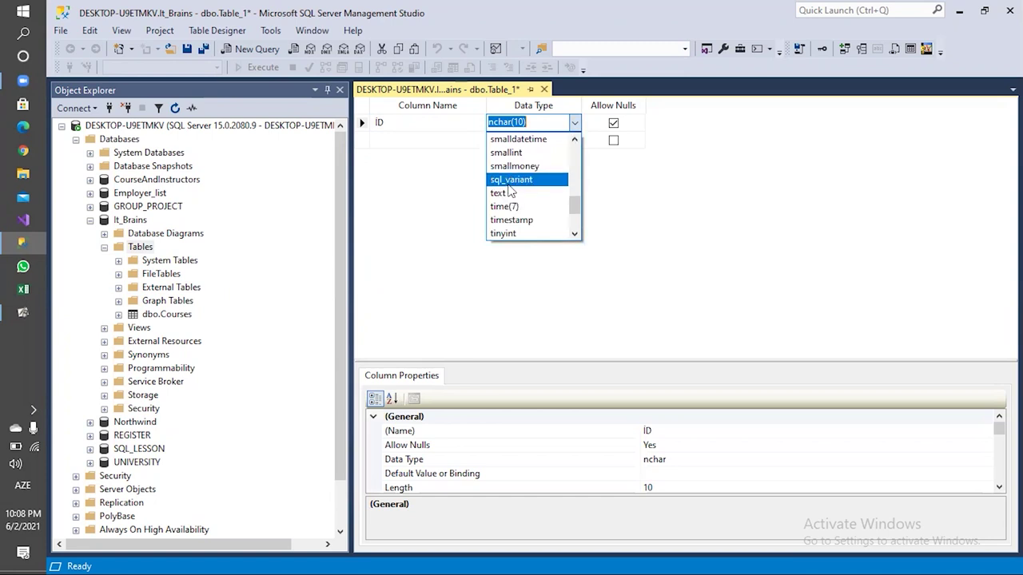
scroll(514, 184, up, 2)
scroll(516, 183, down, 2)
scroll(516, 182, down, 1)
scroll(516, 186, down, 1)
scroll(516, 188, down, 1)
scroll(516, 193, up, 1)
scroll(515, 196, up, 4)
scroll(516, 199, up, 2)
scroll(516, 201, up, 1)
scroll(516, 204, down, 1)
click(518, 217)
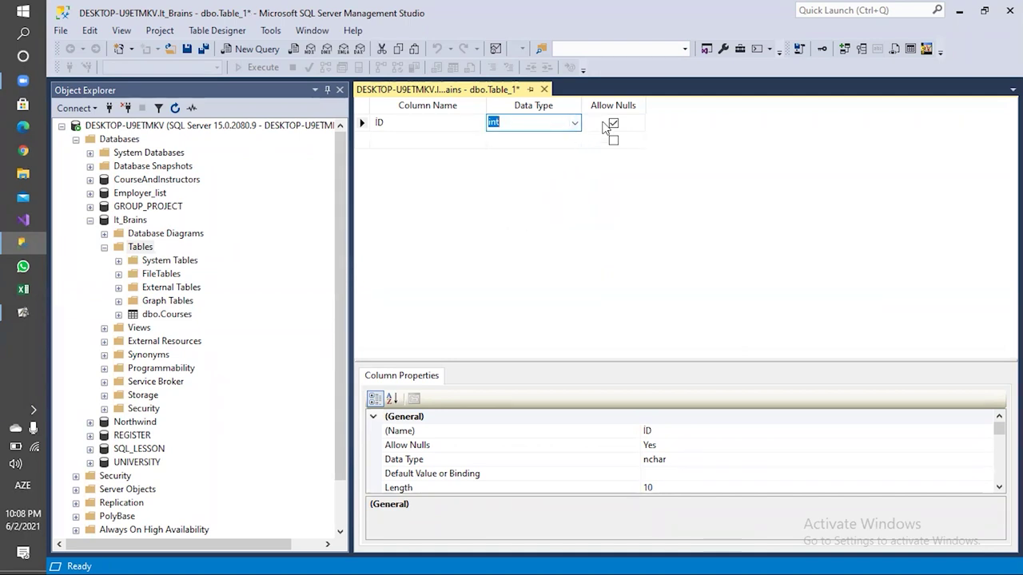
click(612, 124)
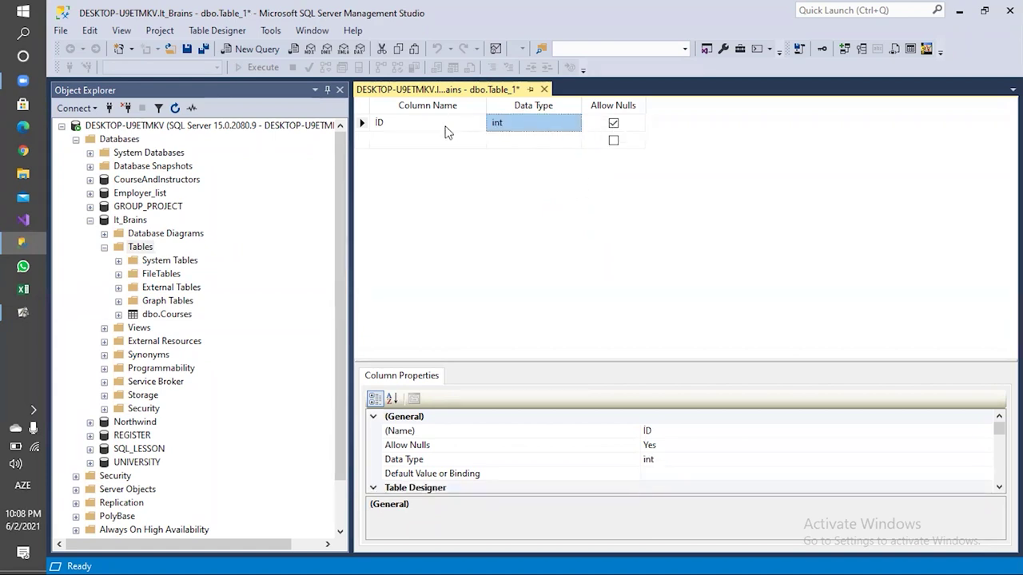
click(444, 140)
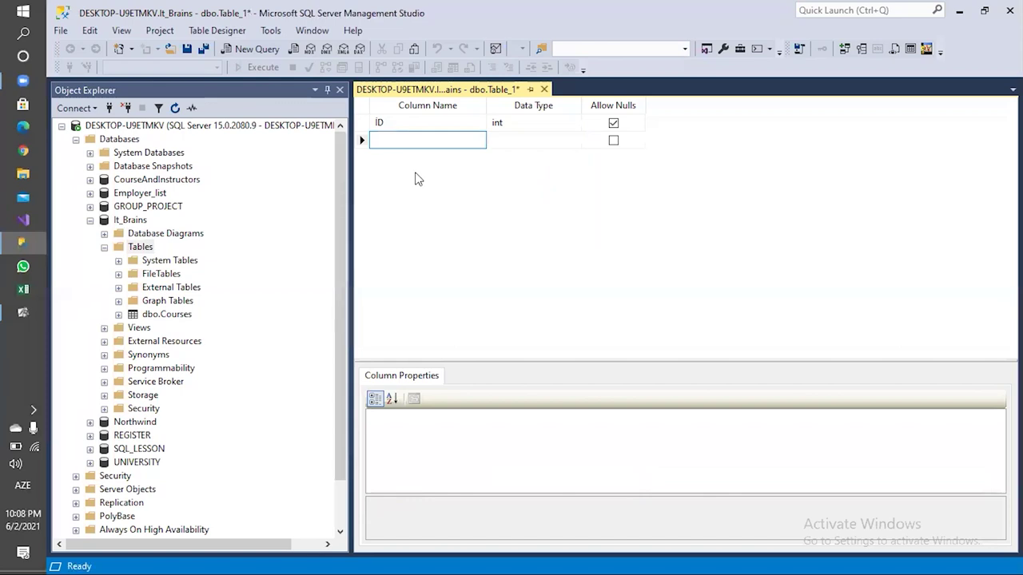
Step: Add a Name column of type nvarchar(15)
text(Name)
click(492, 141)
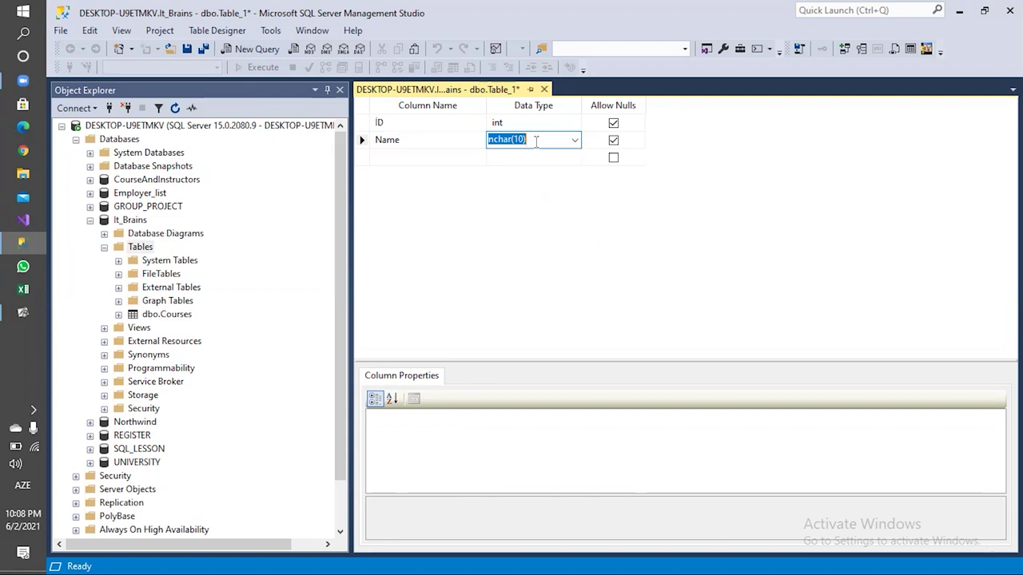
click(576, 142)
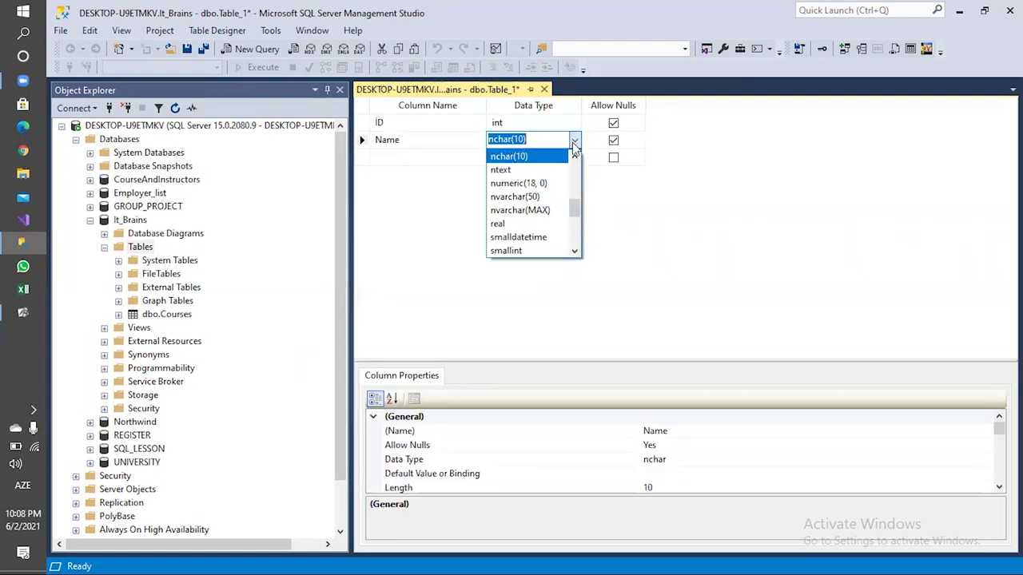
click(519, 198)
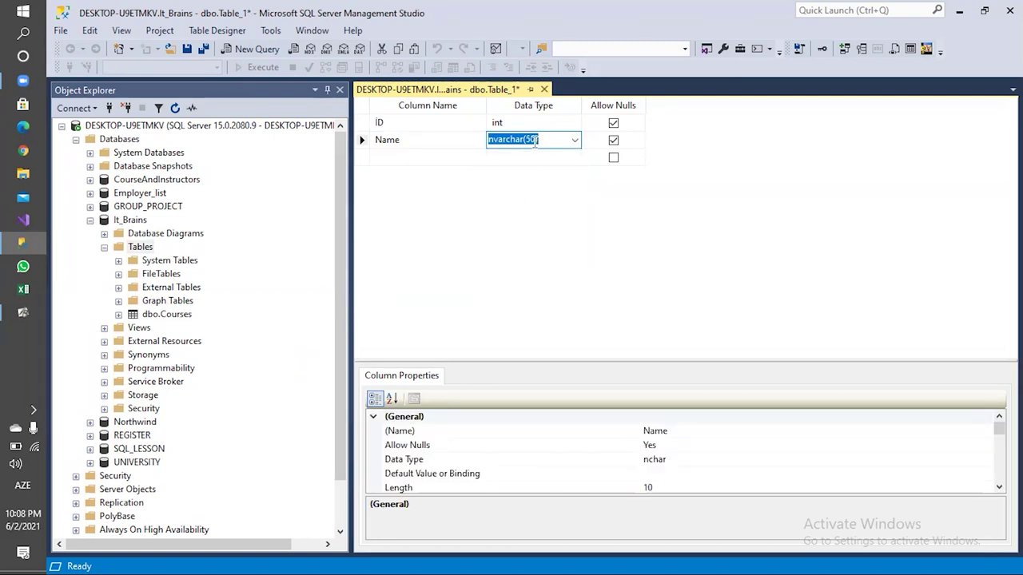
click(534, 140)
key(BackSpace)
key(BackSpace)
text(15)
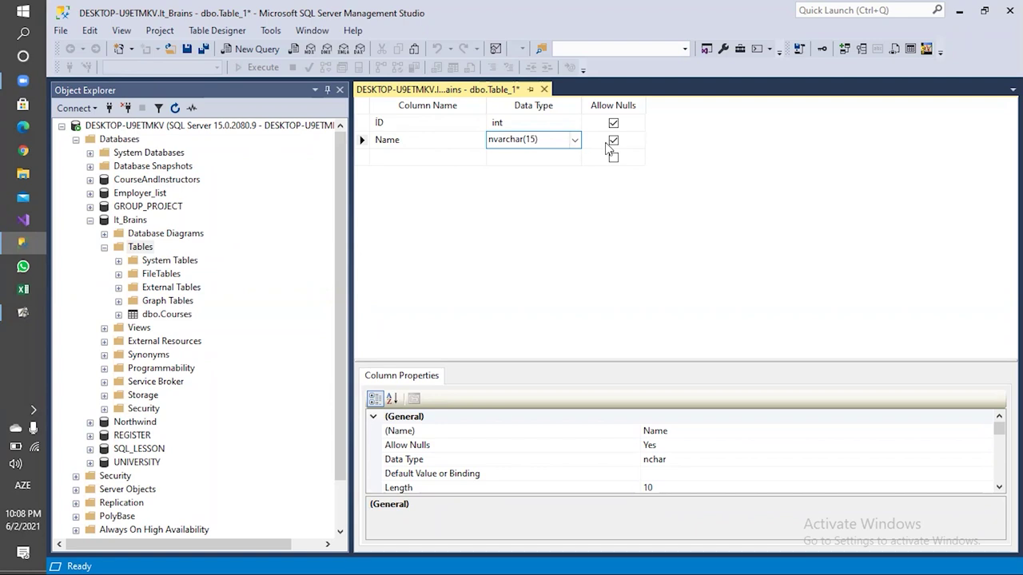
click(443, 160)
Step: Add a Surname column of type nvarchar(15)
text(Surname)
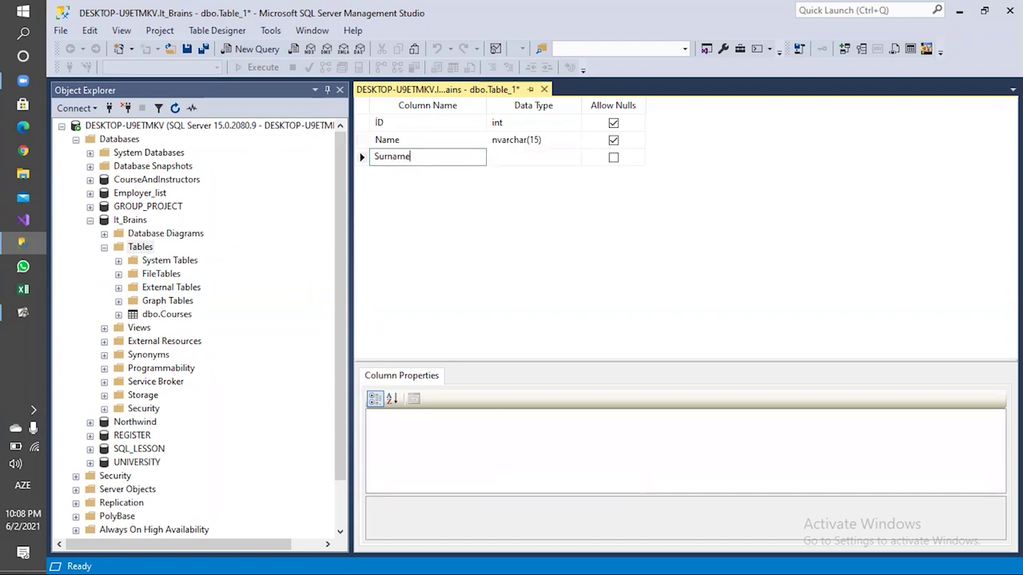
key(Return)
click(550, 156)
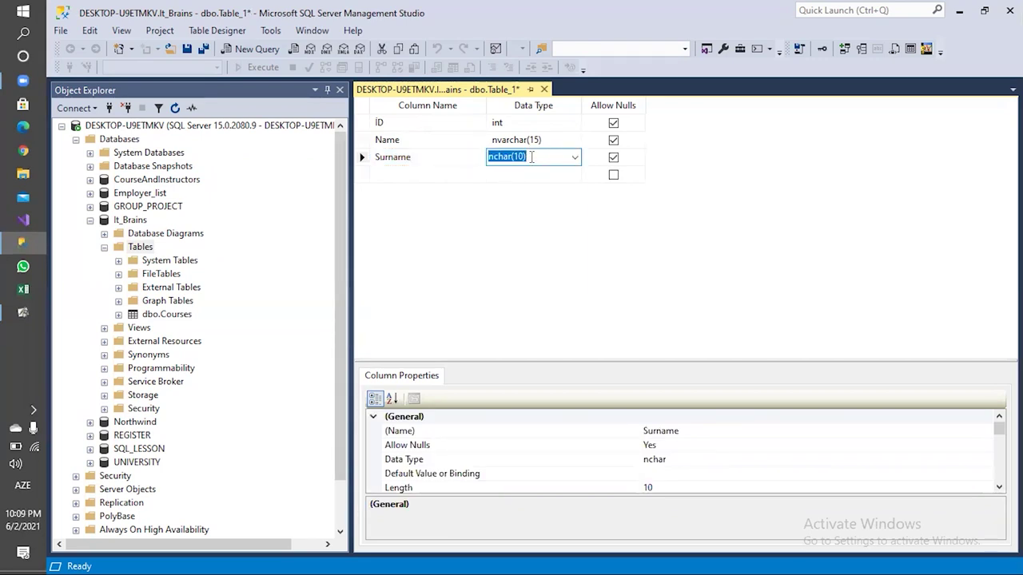
text(nvar)
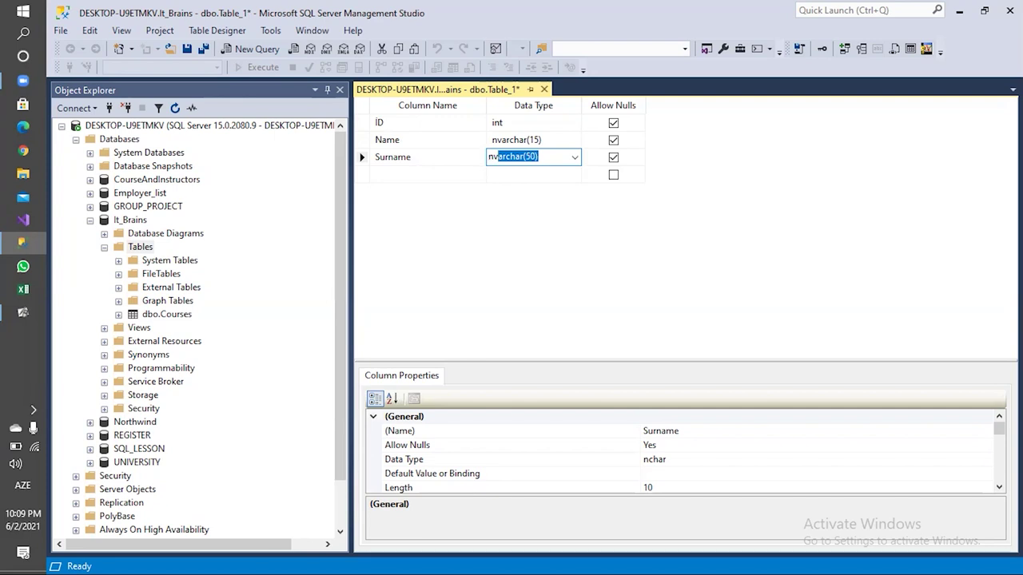
click(533, 157)
key(BackSpace)
key(BackSpace)
text(15)
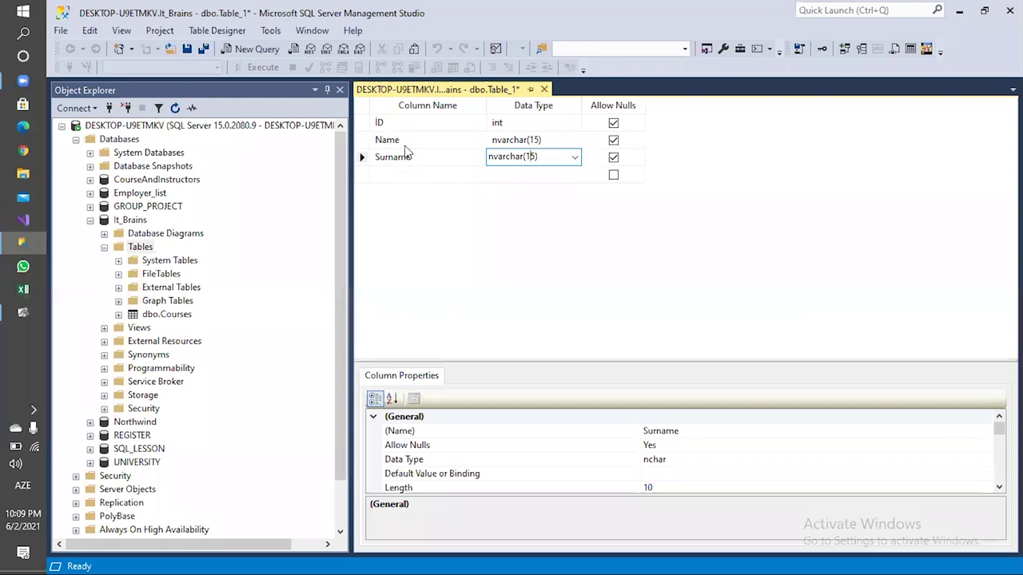
Step: Make ID the primary key, then check the Auto increment item in the ActivInspire notes
click(361, 126)
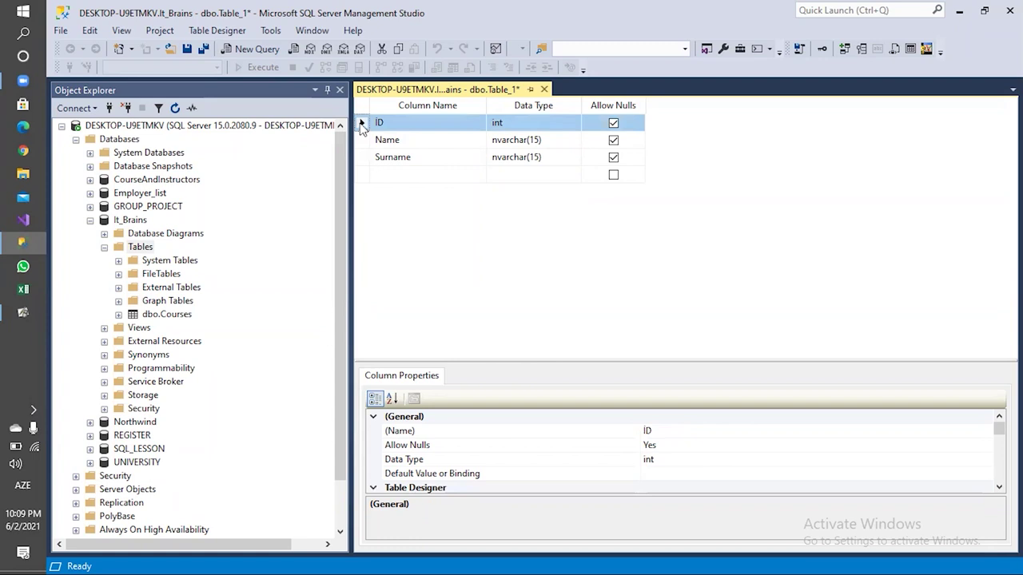
right_click(361, 125)
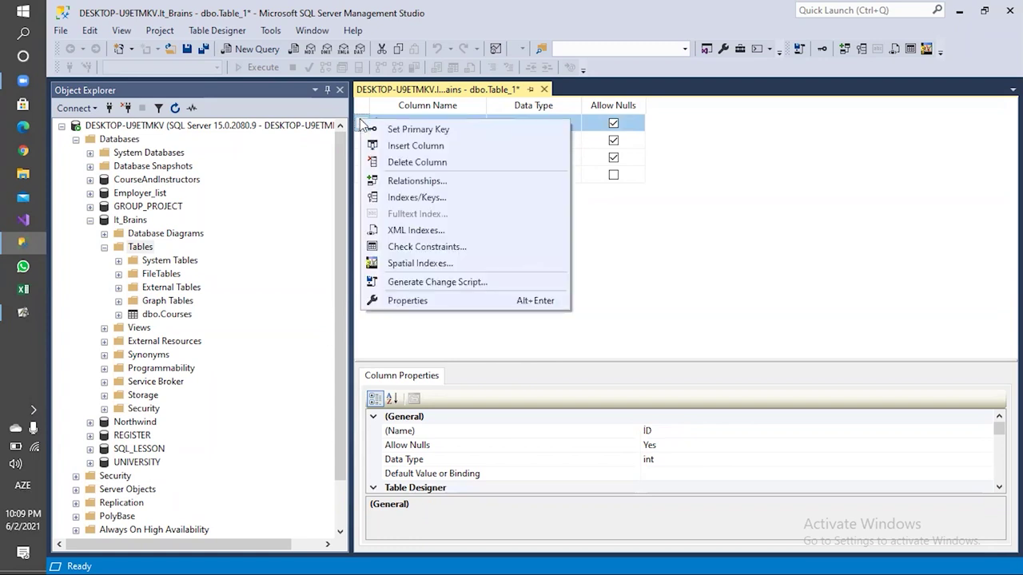
click(393, 131)
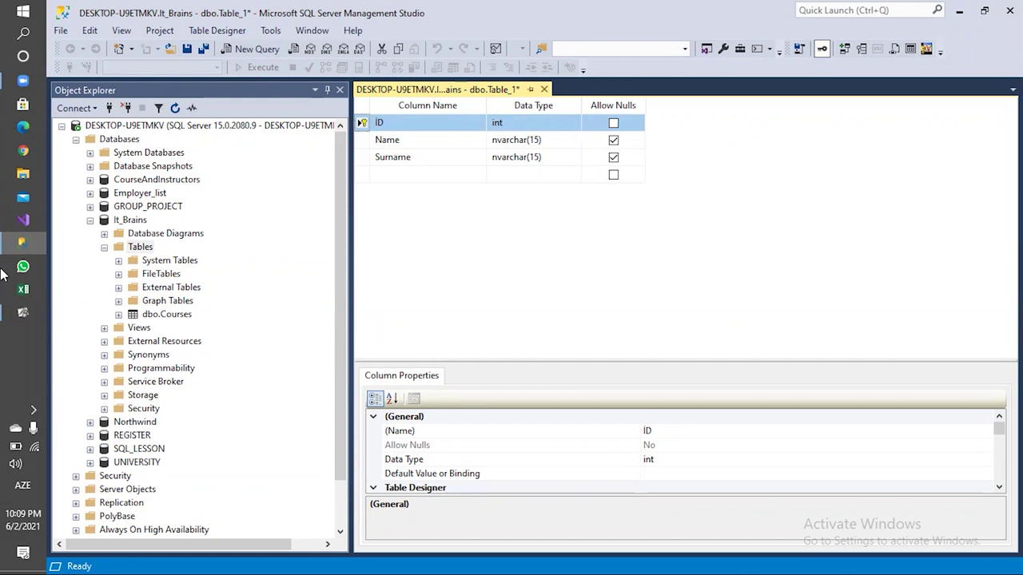
click(22, 312)
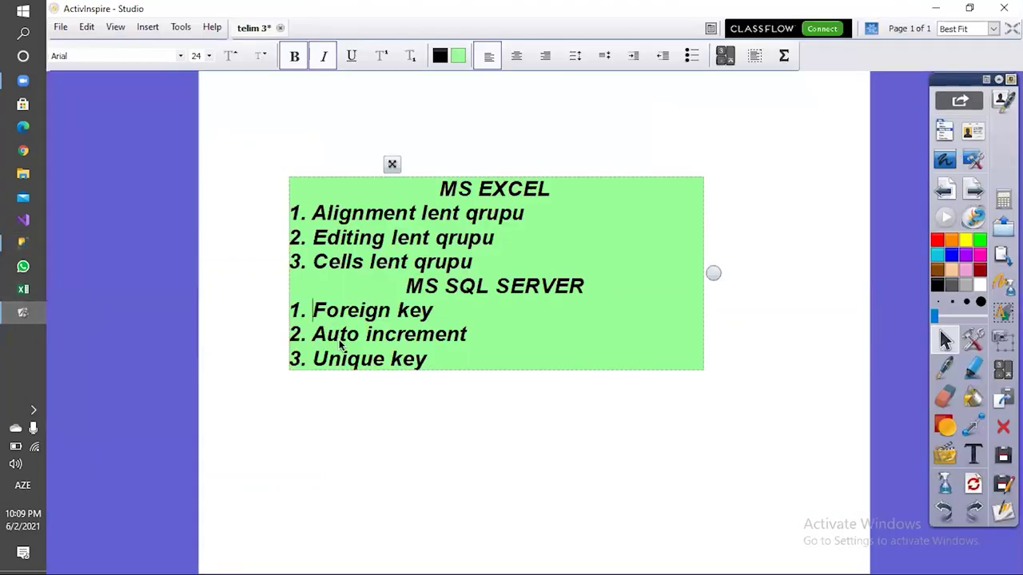
click(404, 336)
Step: Set ID as the table's identity column in the Properties panel
key(alt+Tab)
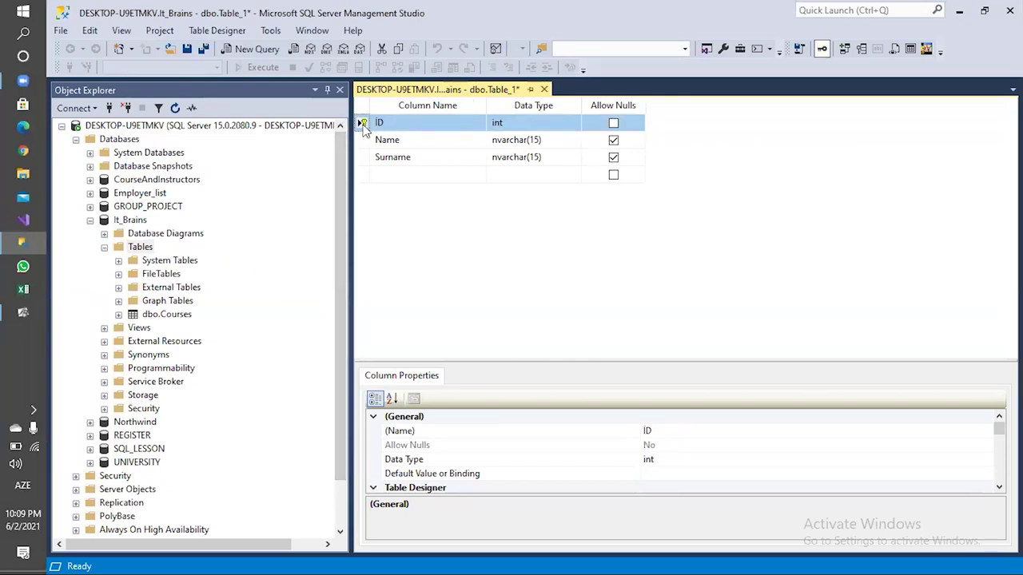
right_click(363, 129)
click(419, 317)
key(F4)
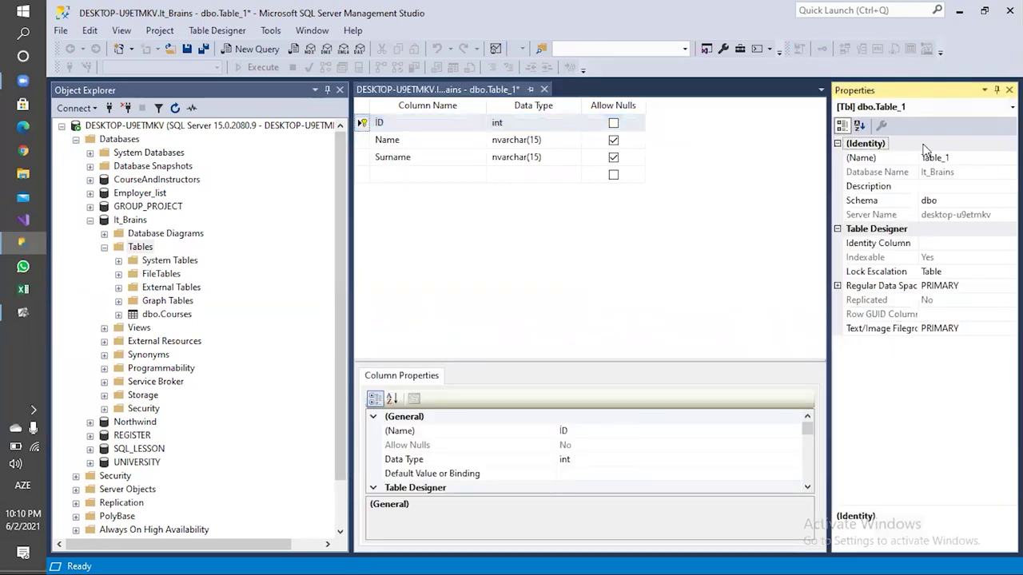
click(928, 243)
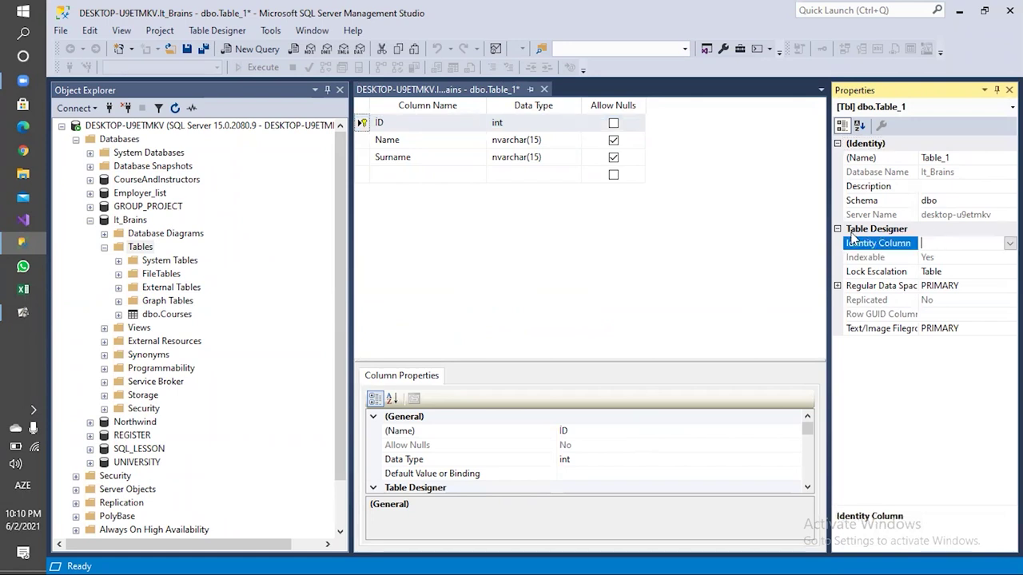
click(1009, 243)
click(957, 259)
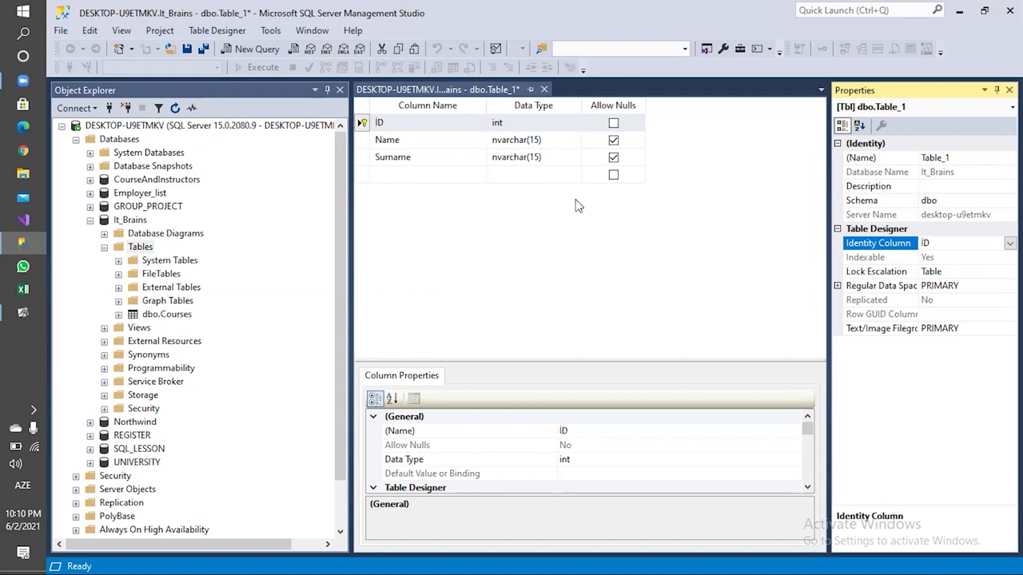
Step: Disallow nulls for Name and Surname, then close dbo.Table_1 to save it
click(567, 217)
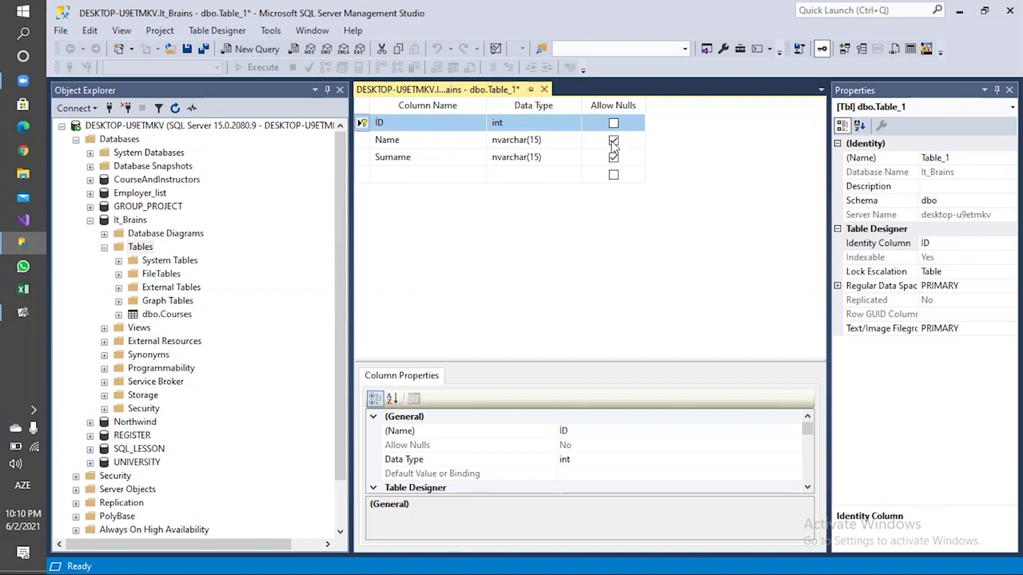
click(612, 140)
click(613, 158)
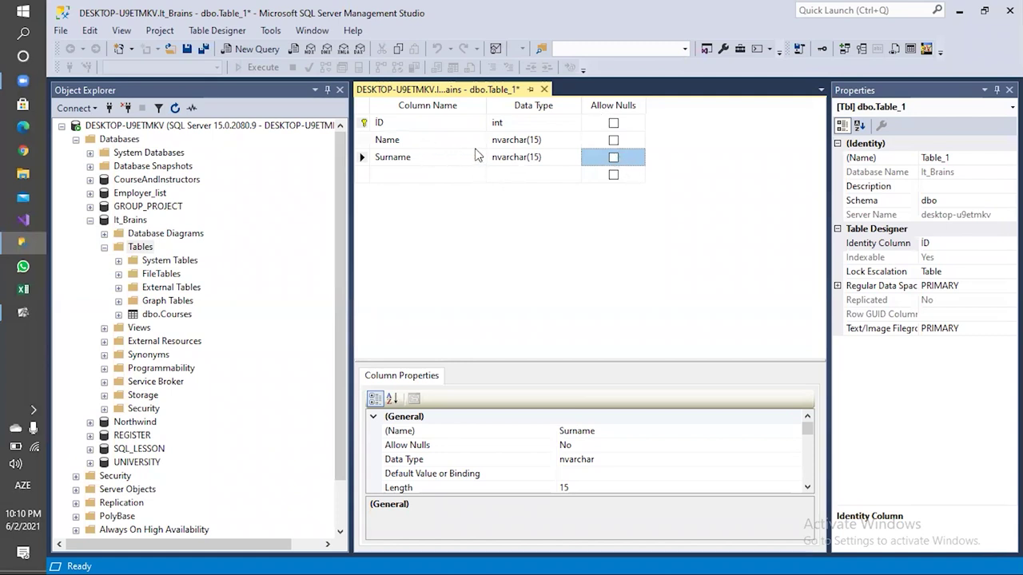
click(432, 174)
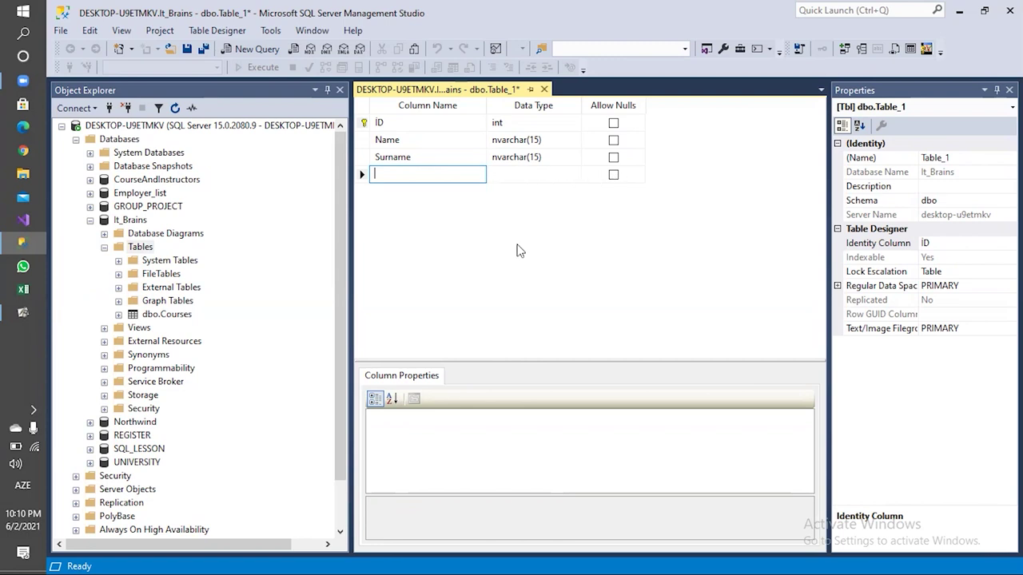
click(544, 88)
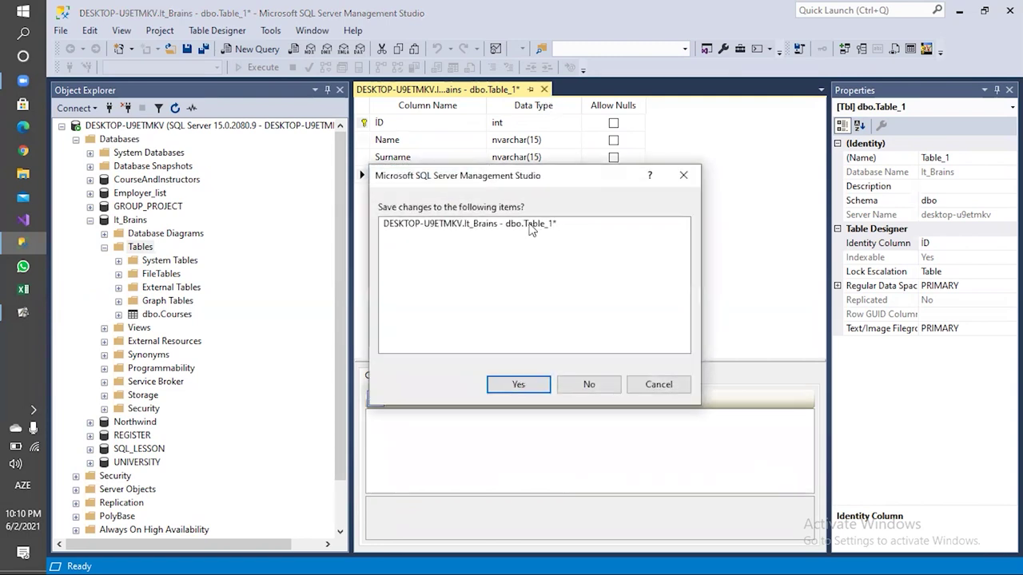
Step: Save the new table as 'Instructors' and close its design view
click(517, 384)
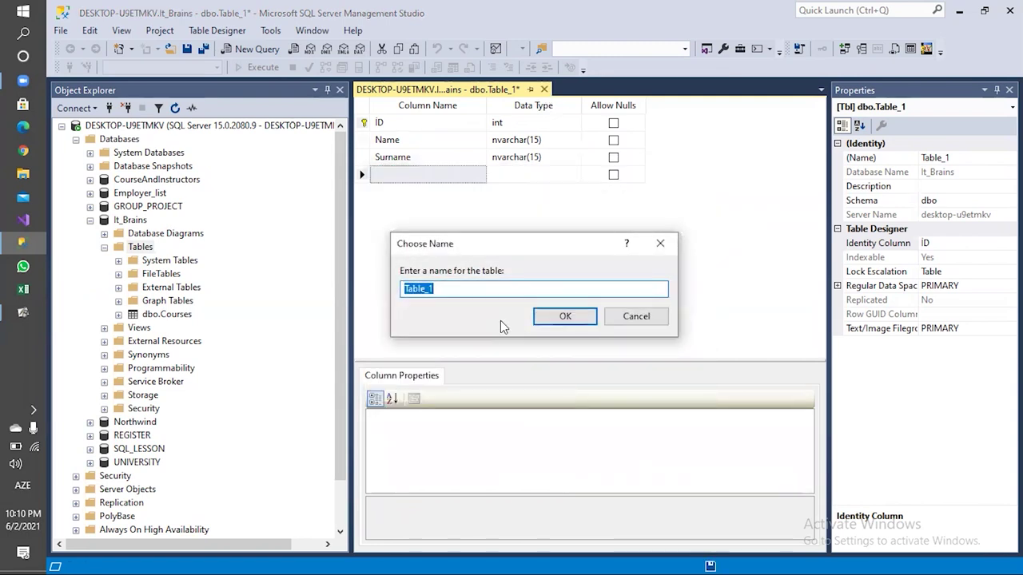
text(İnstructir)
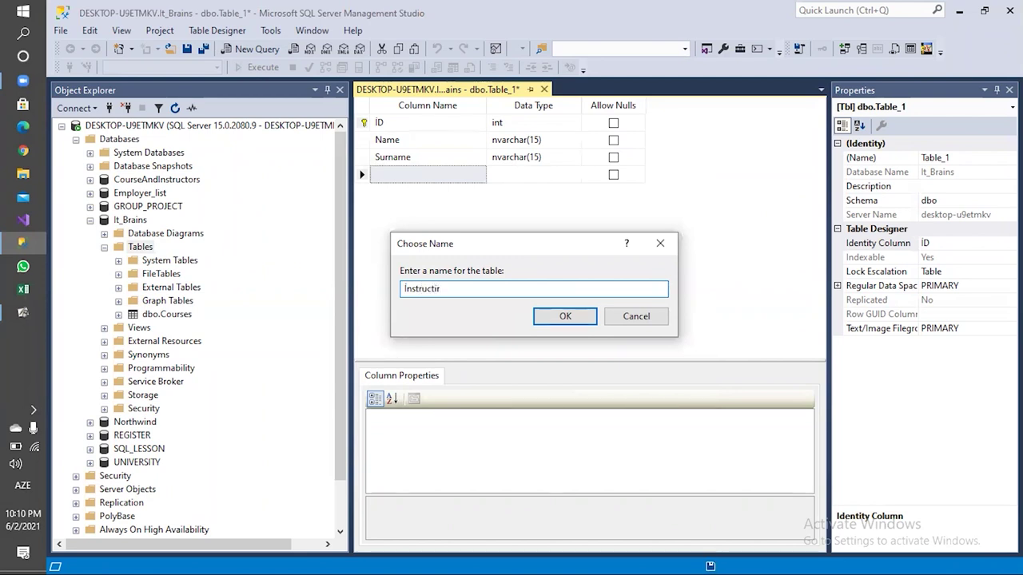
key(BackSpace)
text(ors)
click(565, 316)
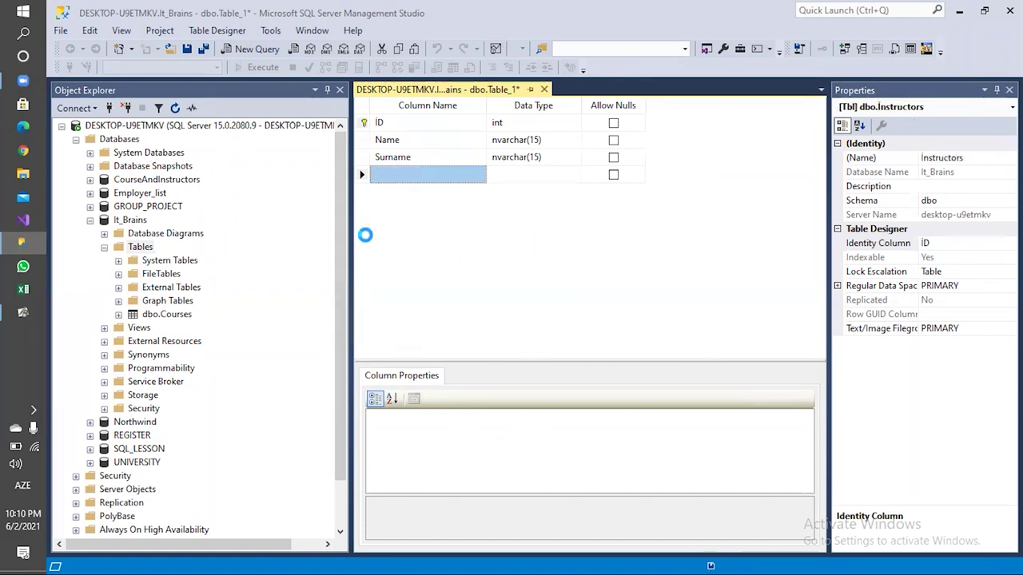
key(ctrl+F4)
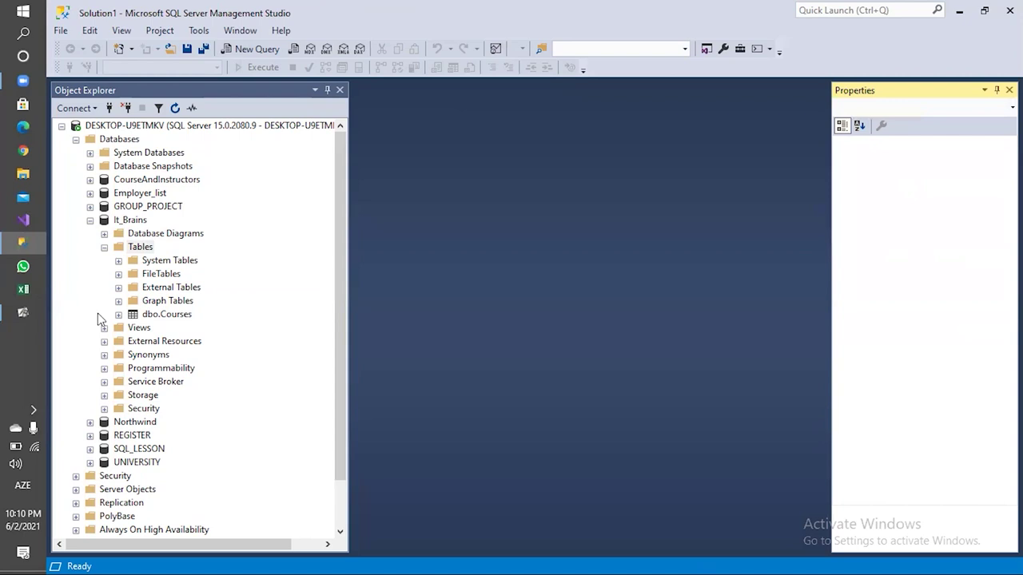
Step: Refresh the It_Brains Tables folder and select the new dbo.Instructors and dbo.Courses entries
click(138, 249)
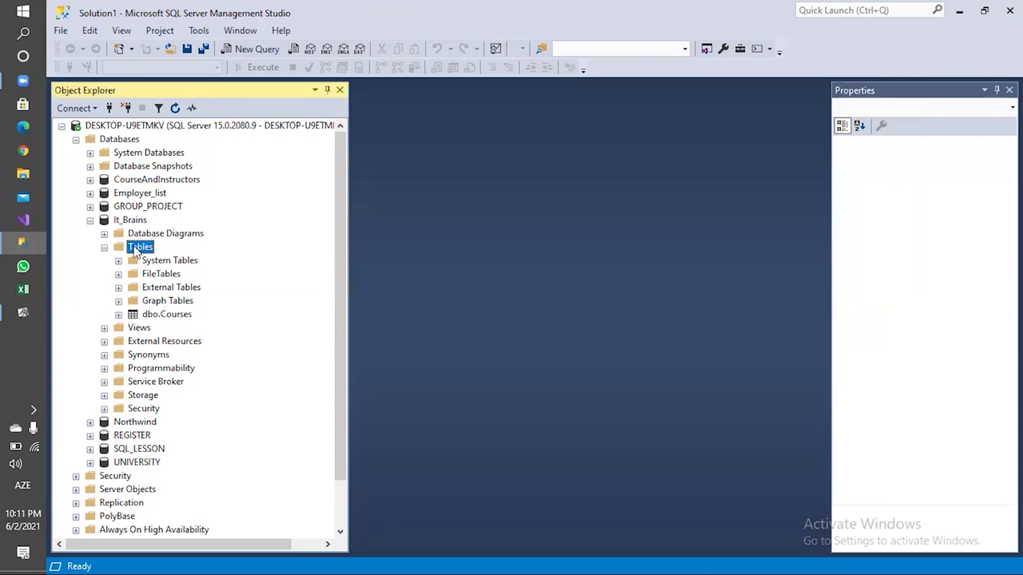
right_click(138, 249)
click(178, 340)
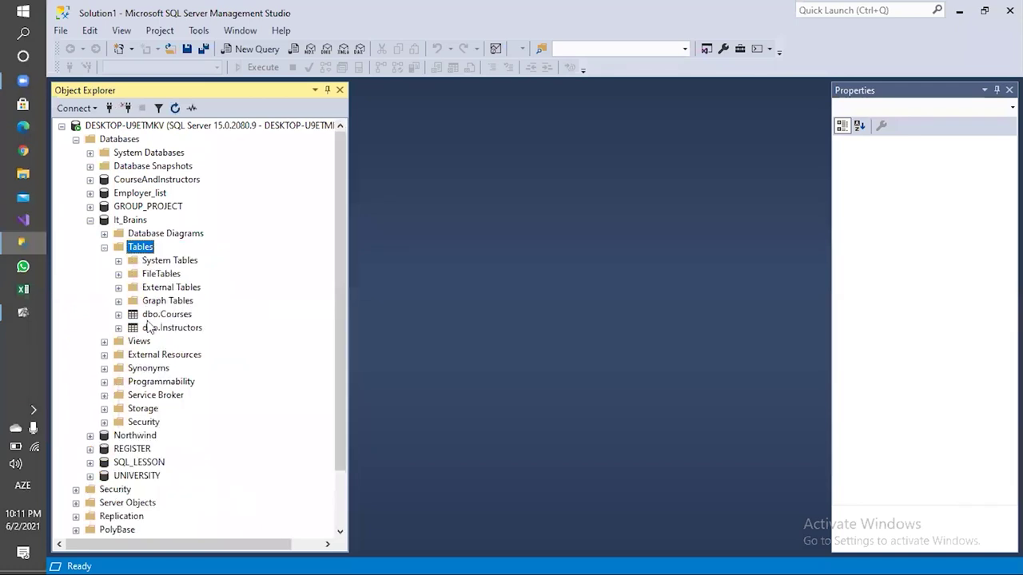
click(179, 330)
click(171, 315)
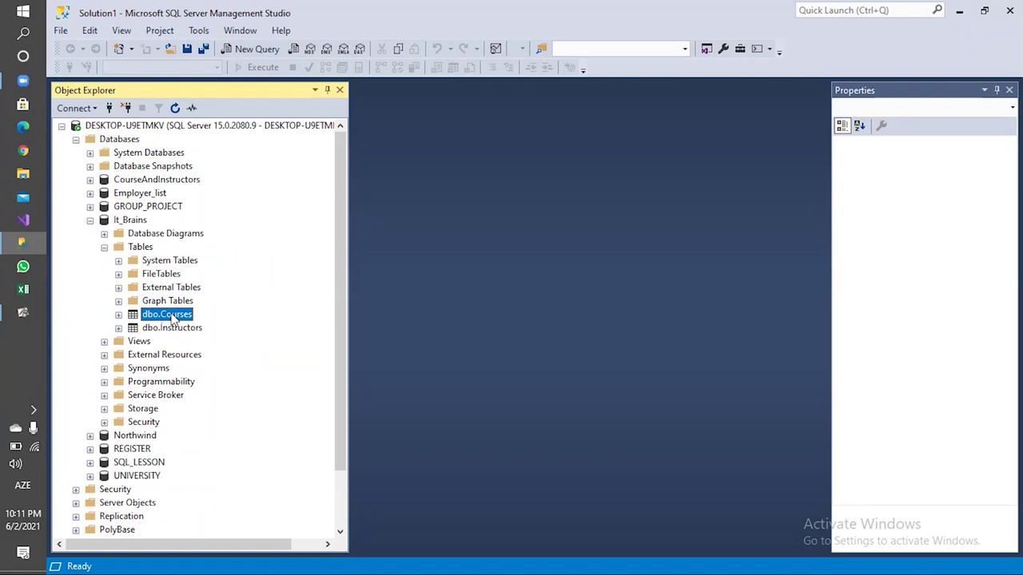
Step: Consult the lesson notes, compare dbo.Courses with dbo.Instructors, then list Excel's recent workbooks
click(22, 313)
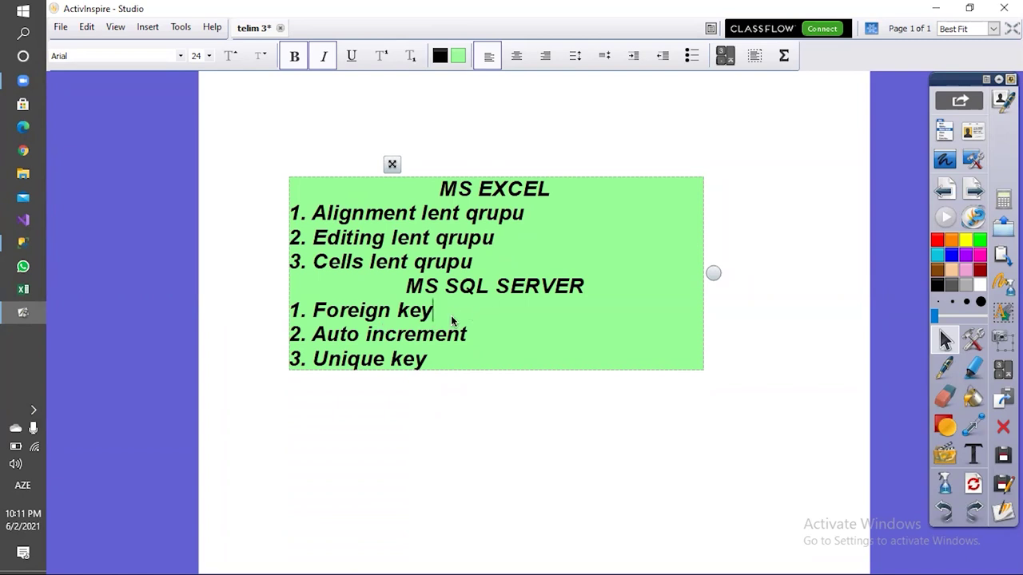
click(28, 322)
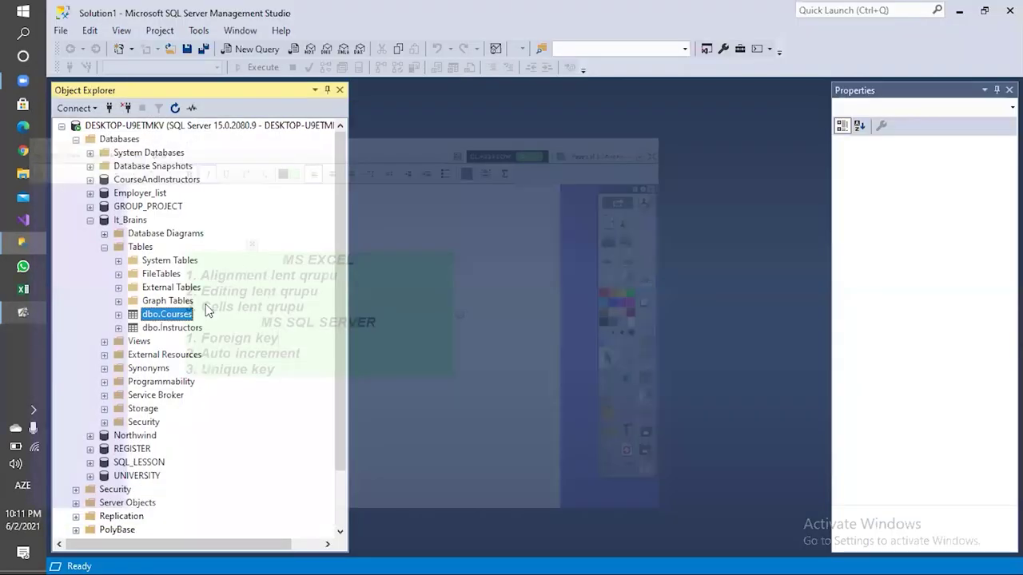
click(169, 315)
click(187, 329)
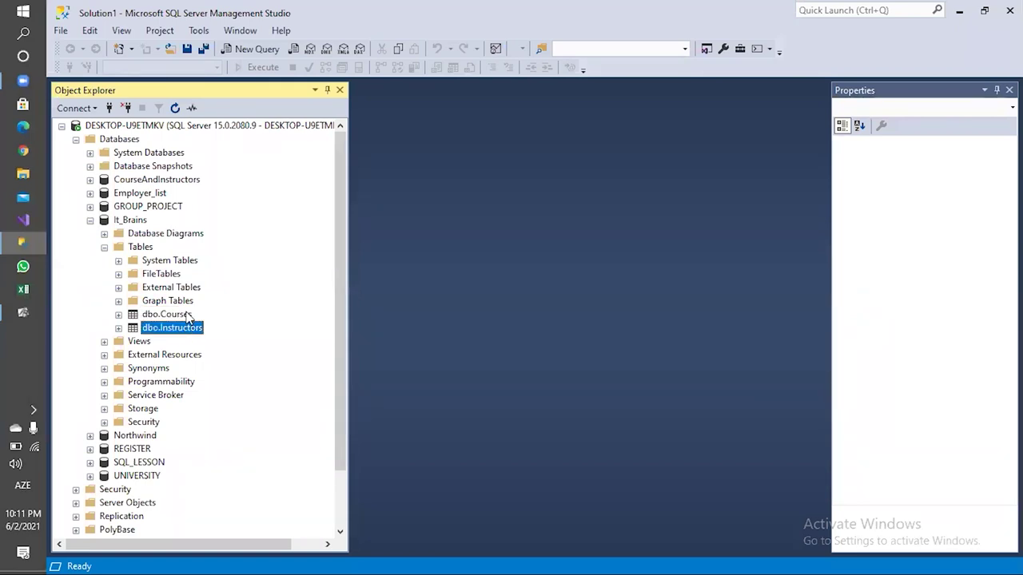
click(187, 316)
click(192, 331)
click(180, 315)
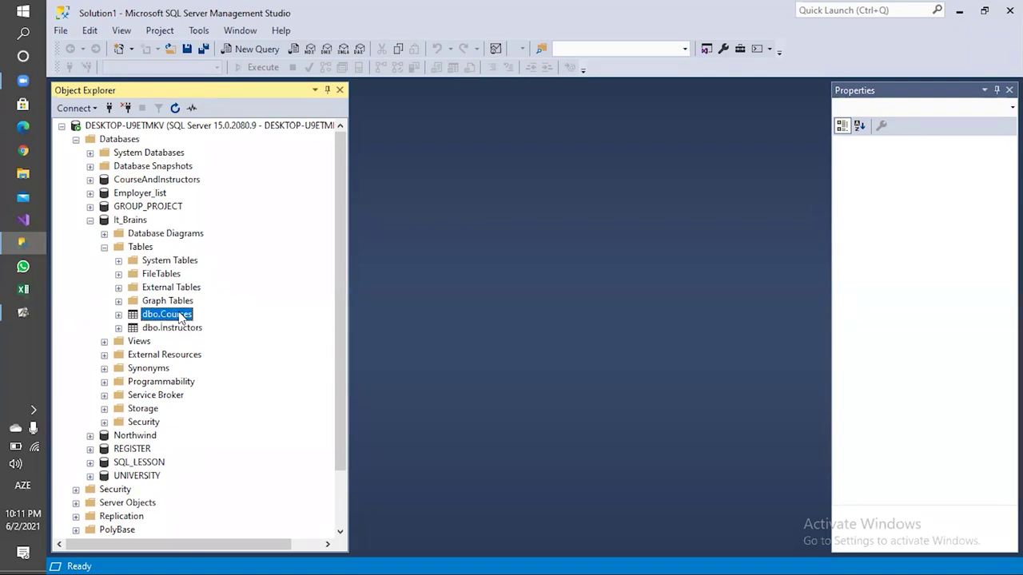
click(23, 291)
right_click(20, 293)
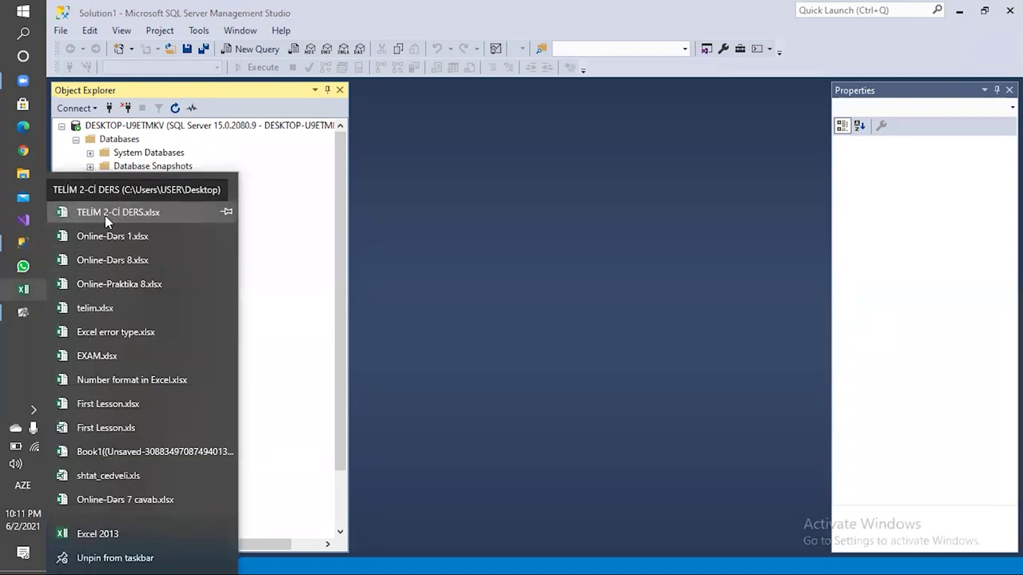
Step: Open TELİM 2-Cİ DERS.xlsx from Excel's recent workbooks
click(104, 216)
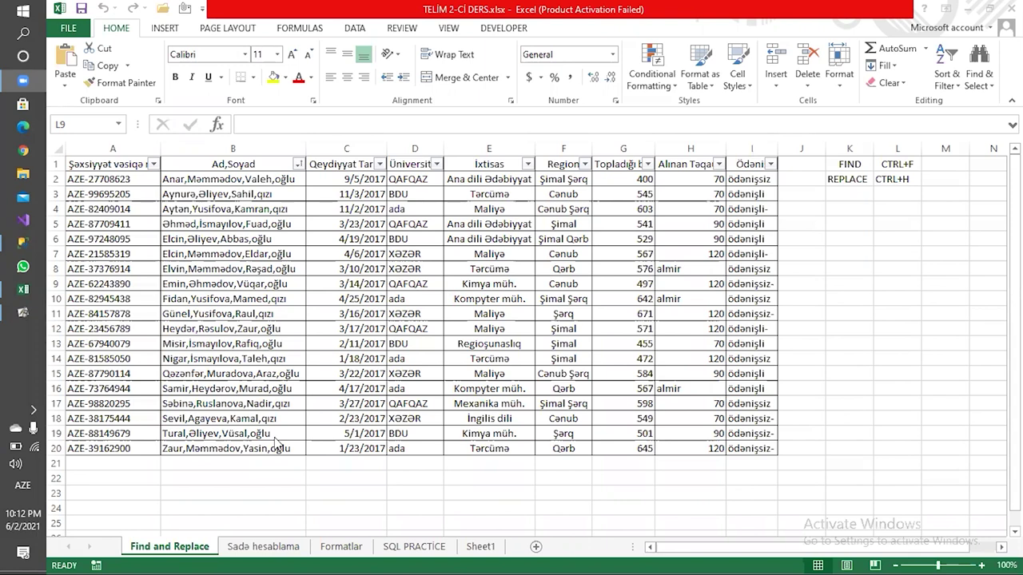
Step: Autofit column A to its header width, glancing at the lesson notes before returning to Excel
click(429, 39)
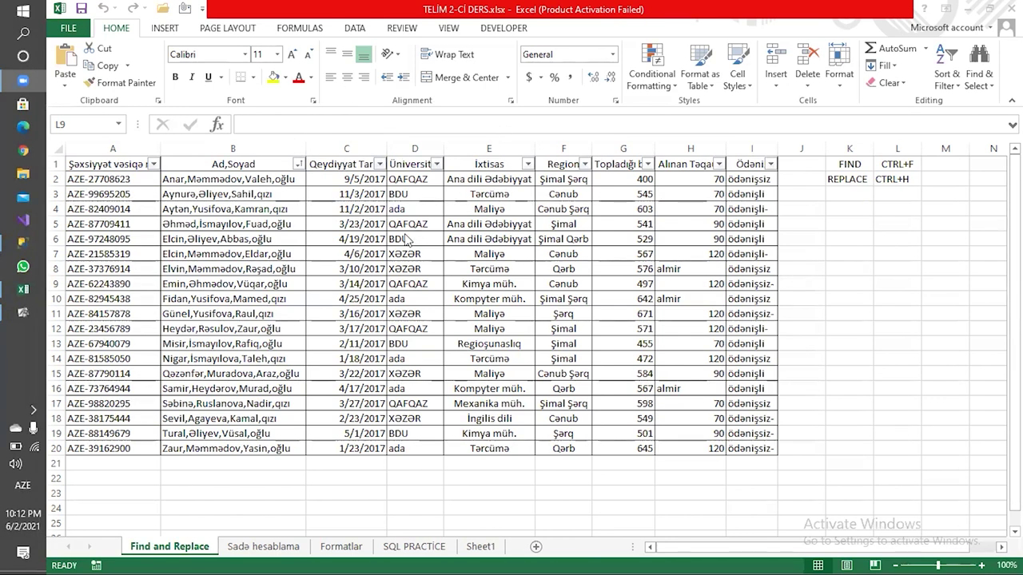
click(129, 210)
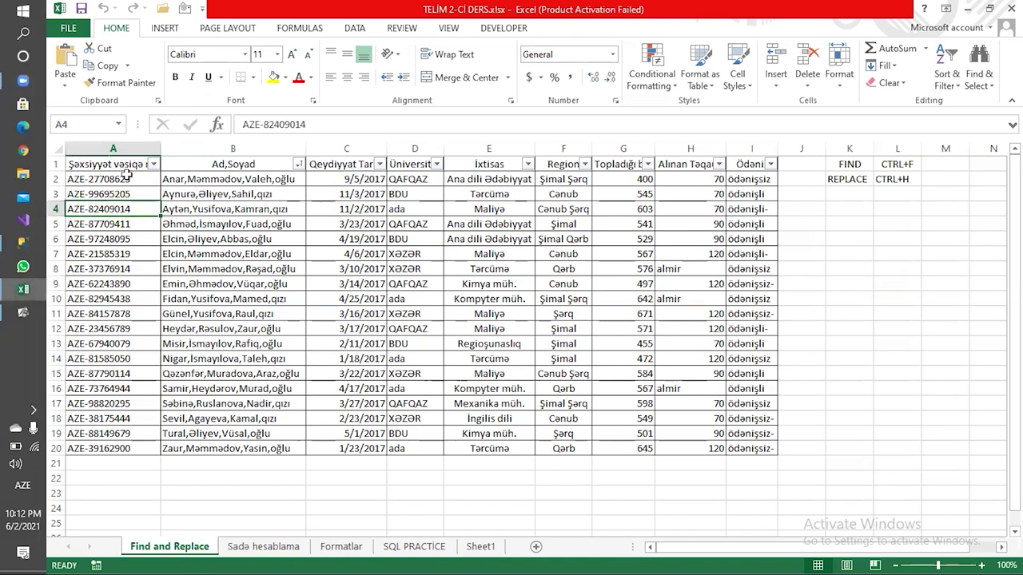
double_click(161, 149)
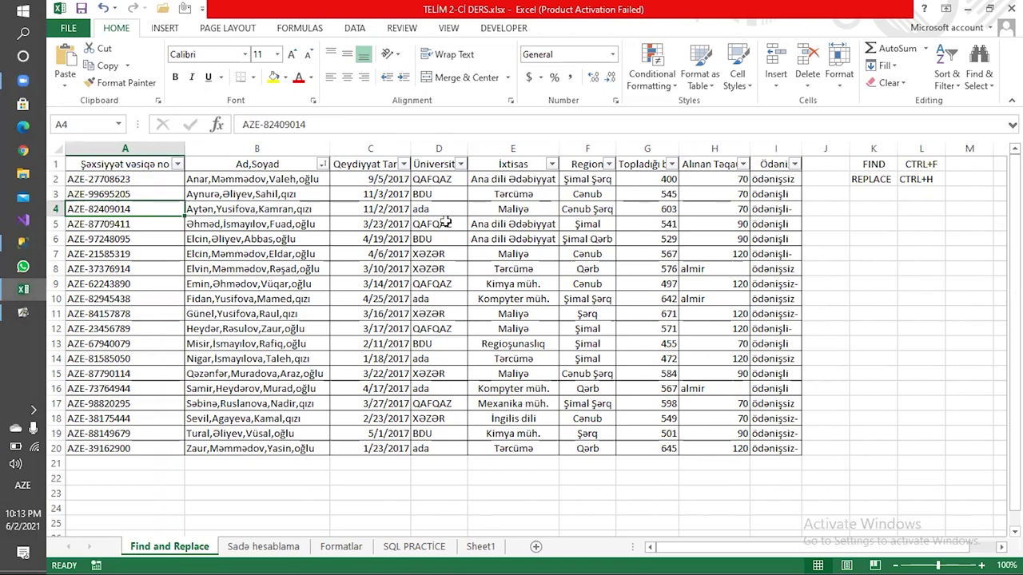
click(23, 313)
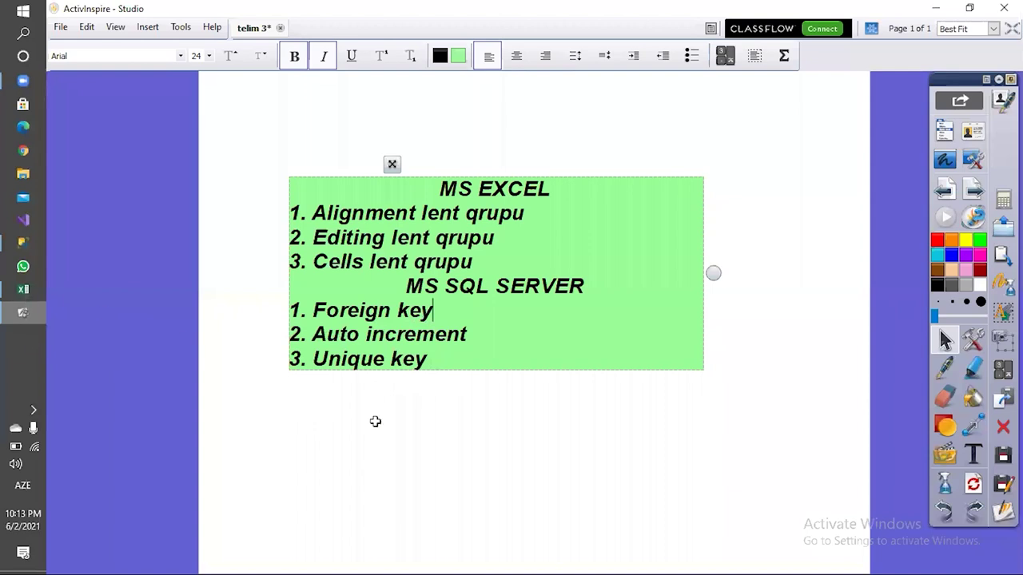
key(alt+Tab)
Step: On the SQL PRACTICE sheet, review the Course_ID and Instructor_ID values of MS EXCEL, MS SQL and instructors
click(402, 546)
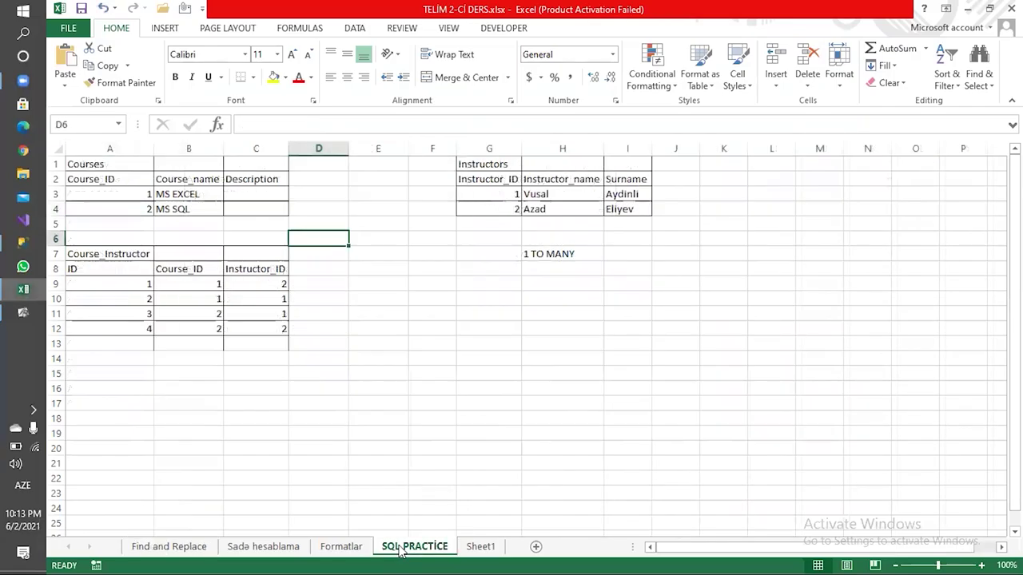
click(116, 165)
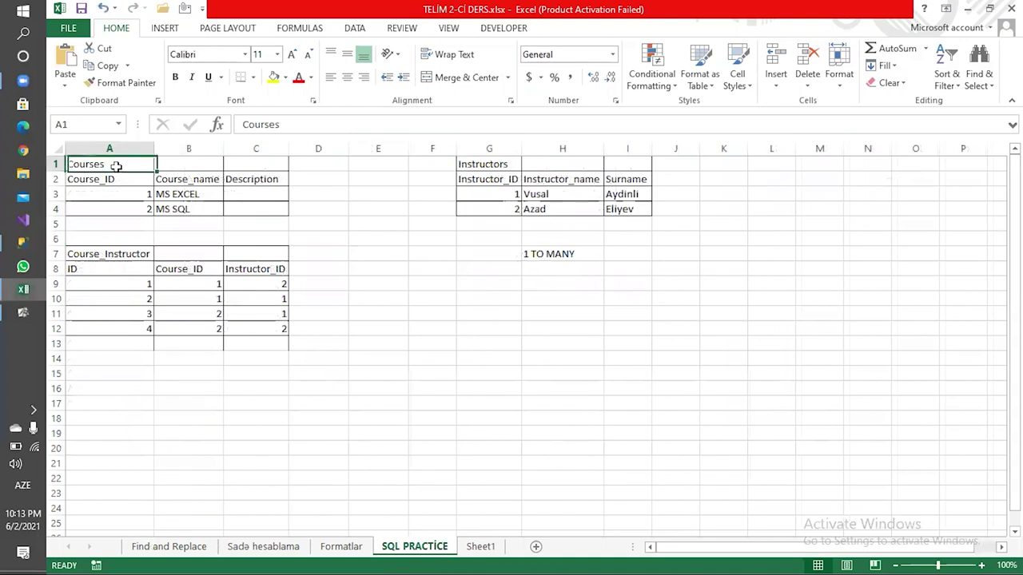
key(ctrl+a)
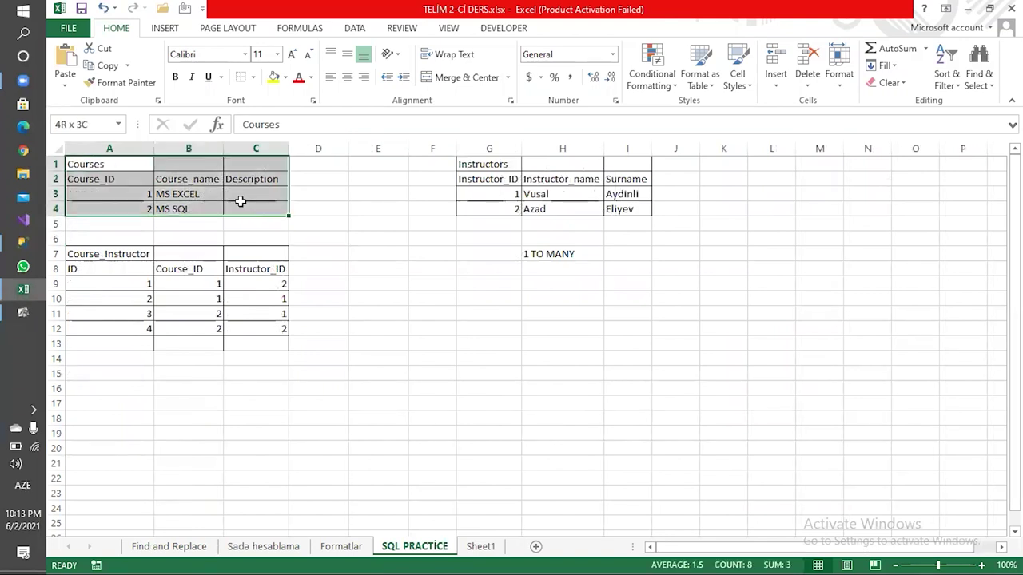
click(174, 196)
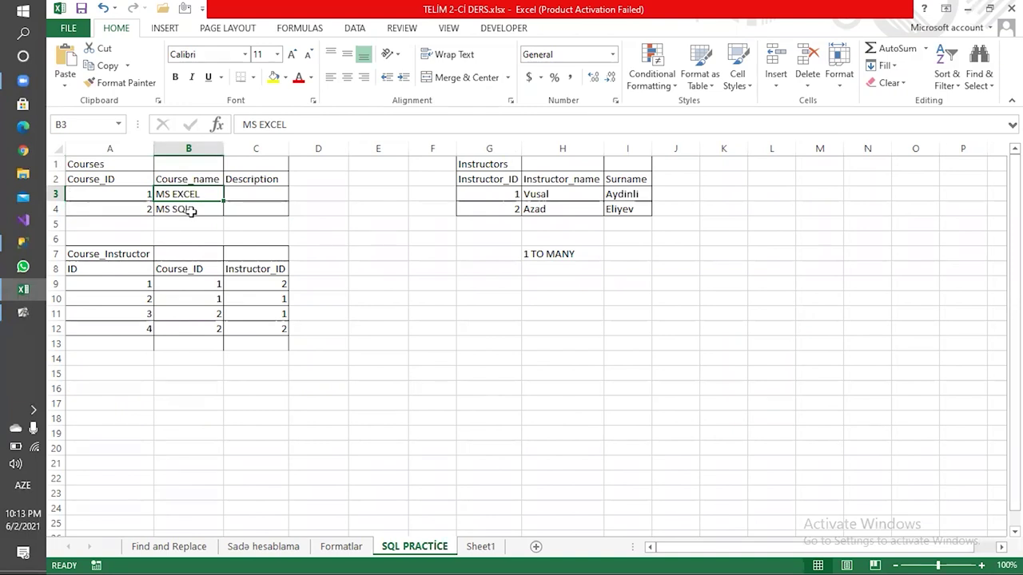
click(192, 209)
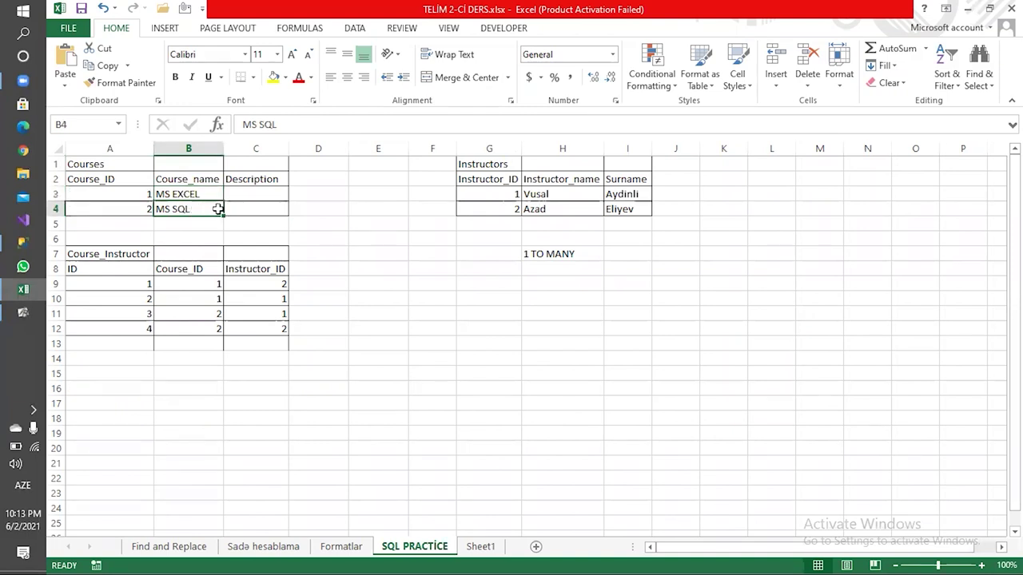
click(471, 180)
click(532, 196)
click(512, 207)
click(512, 194)
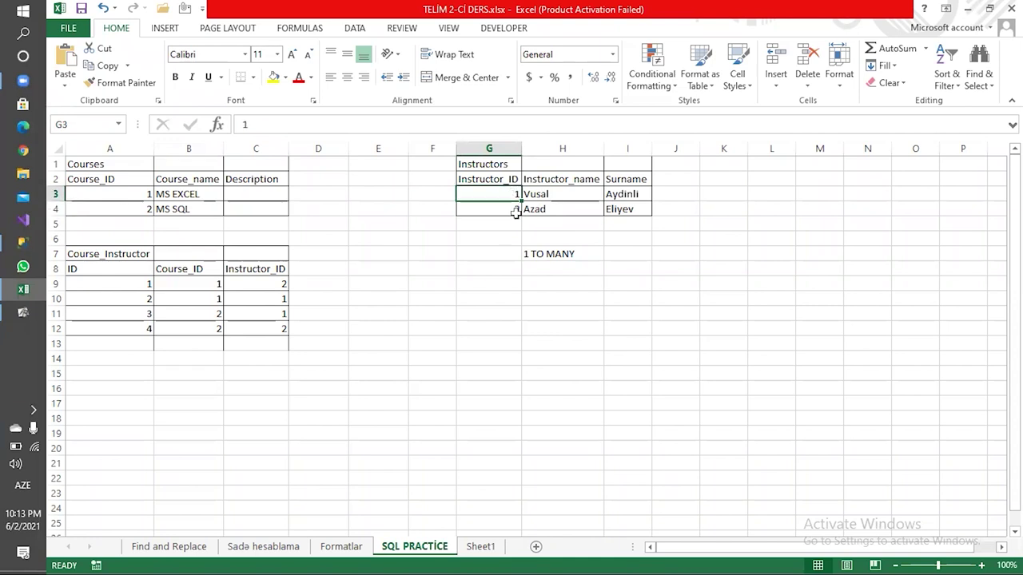
click(113, 183)
click(117, 196)
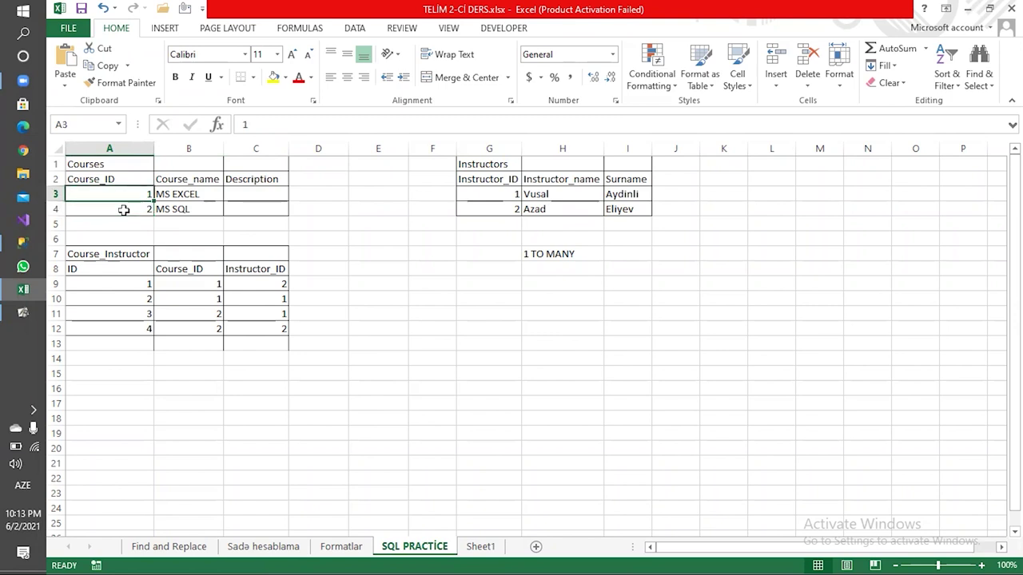
click(126, 209)
click(496, 198)
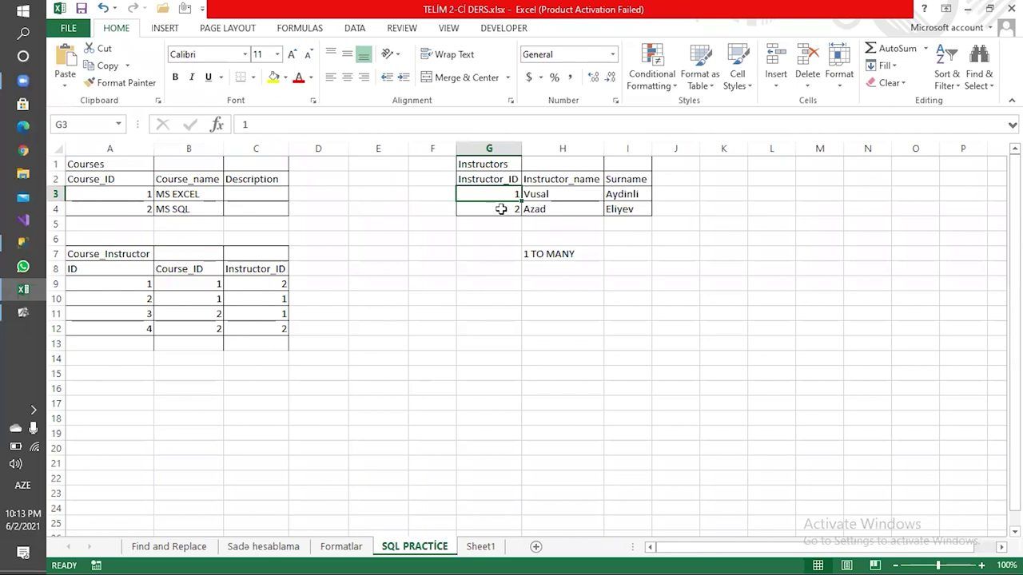
click(498, 208)
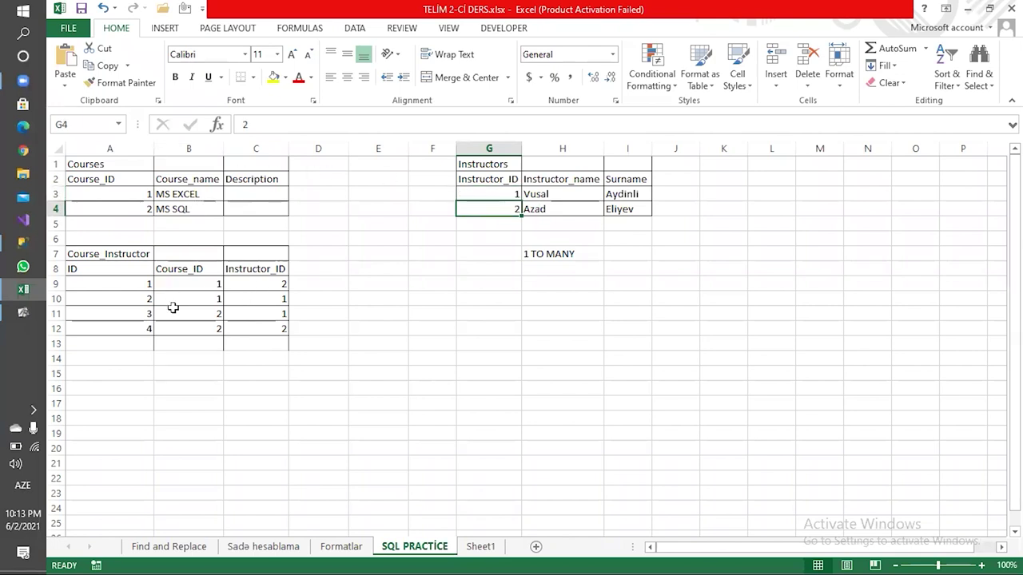
Step: Trace the Course_Instructor link rows' Course_ID and Instructor_ID back to their courses
click(207, 286)
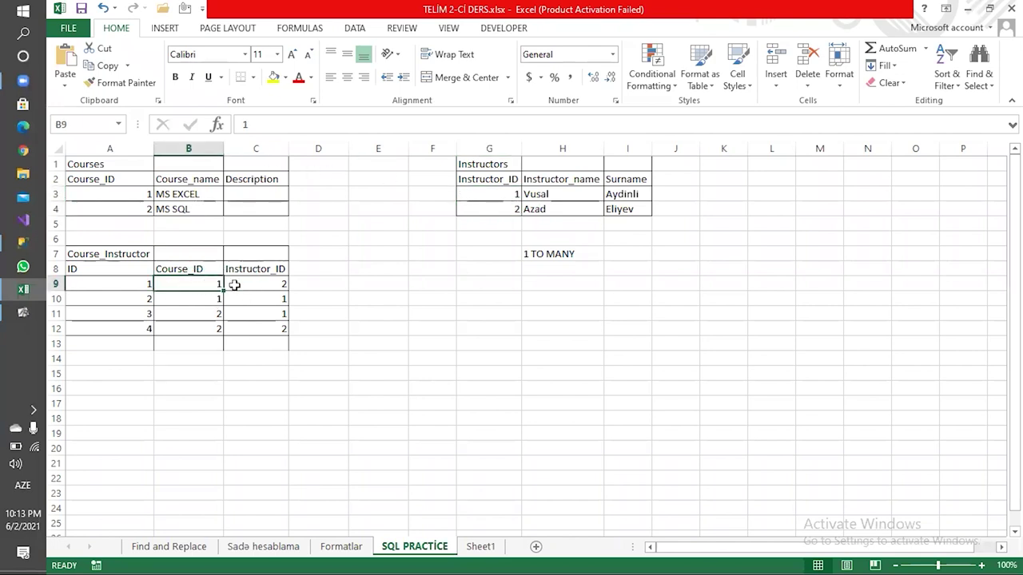
click(260, 286)
click(204, 286)
click(262, 285)
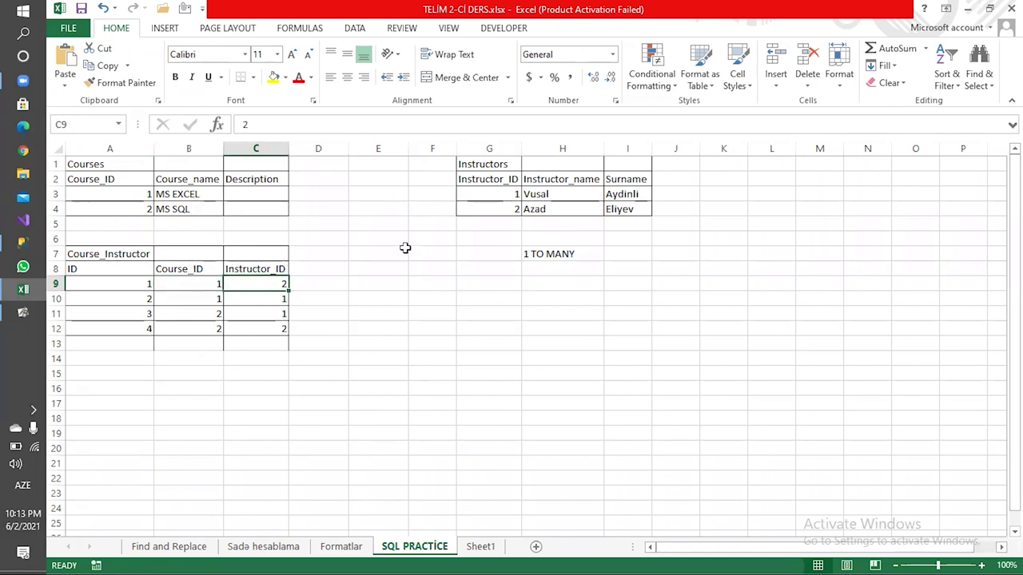
click(192, 299)
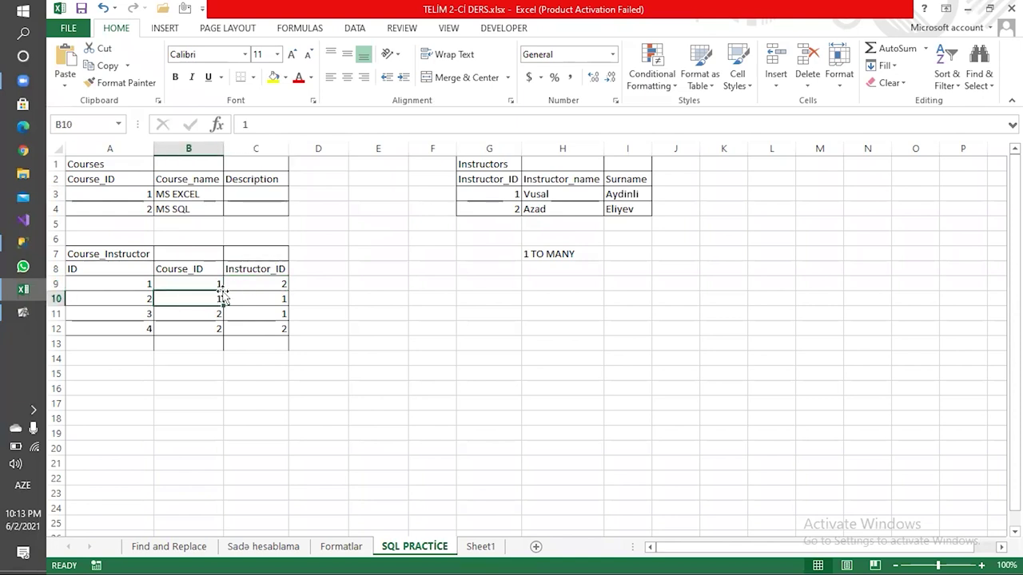
click(193, 193)
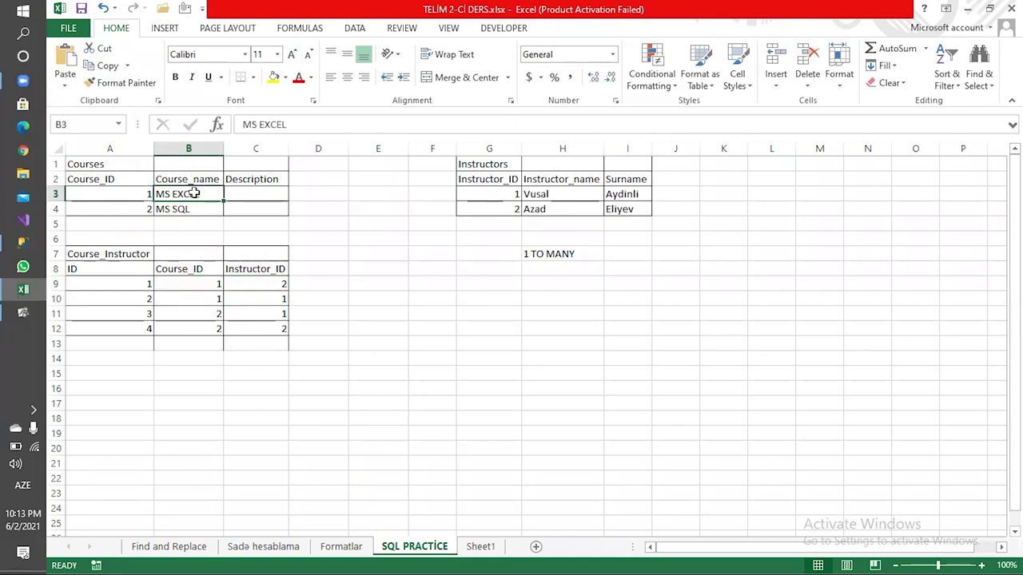
click(208, 284)
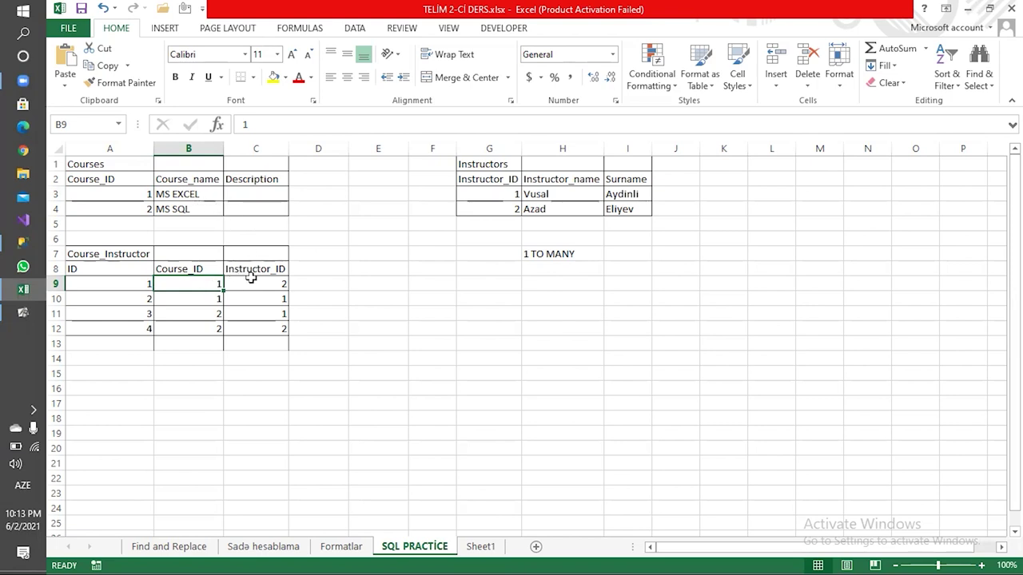
click(252, 283)
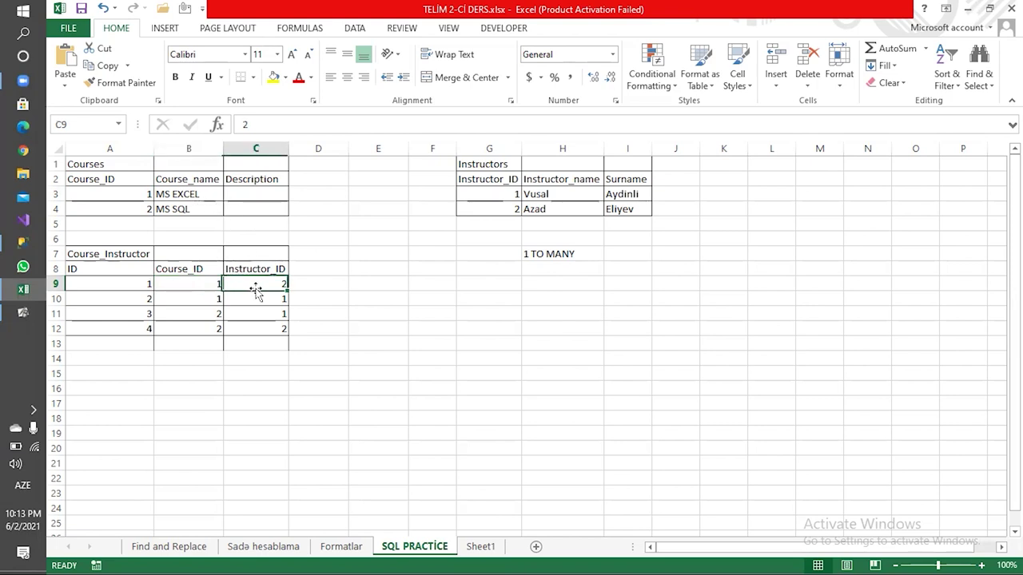
click(202, 295)
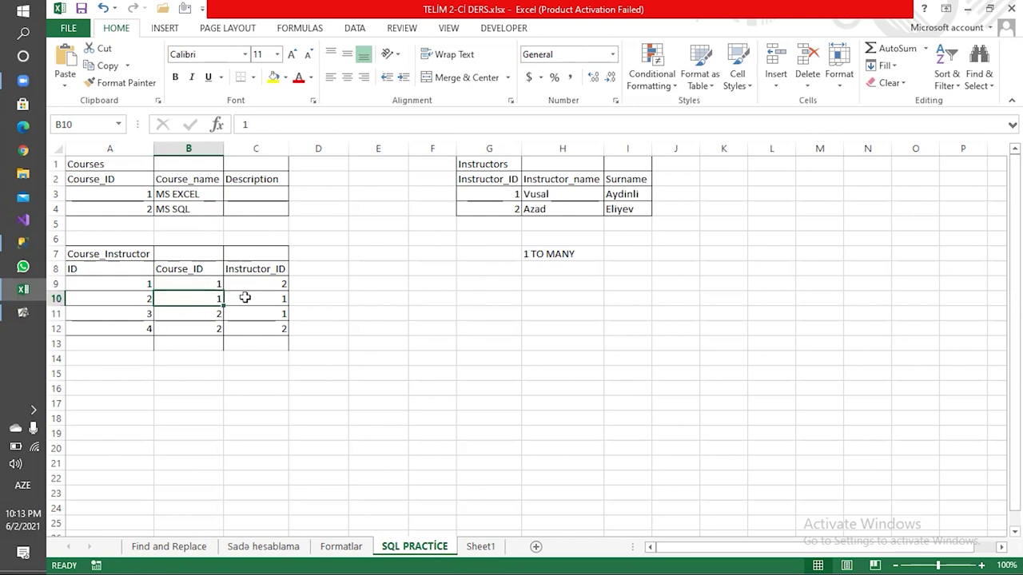
click(245, 297)
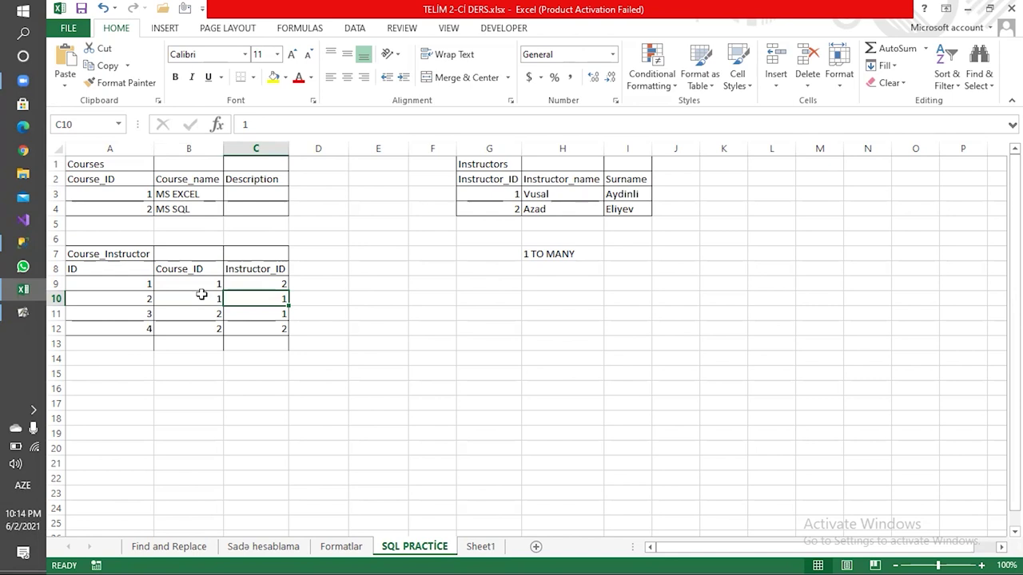
Step: Enter a trial 1,1 pair in B13 and C13 and compare it with rows 9 and 10
click(185, 345)
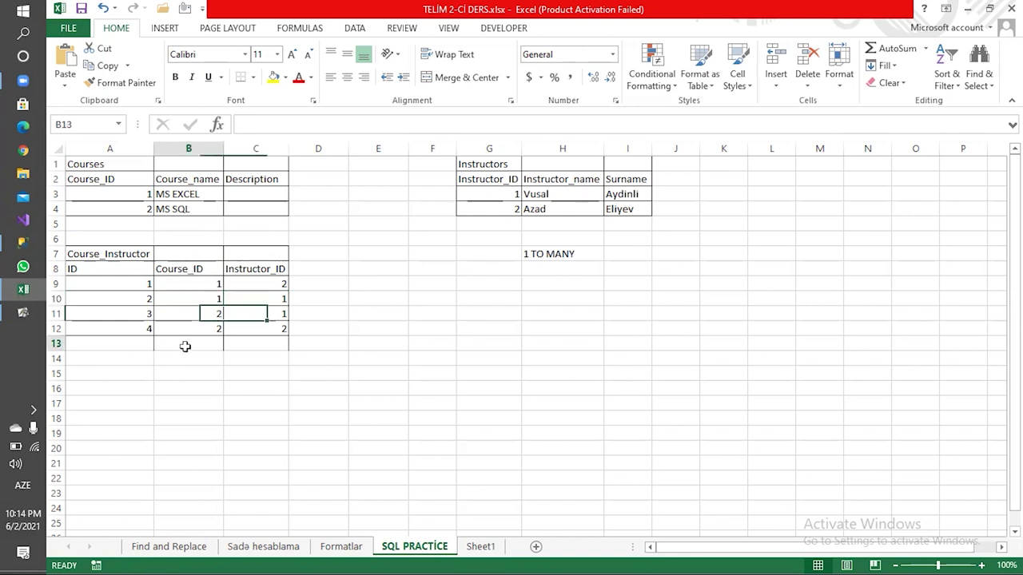
text(1)
click(271, 341)
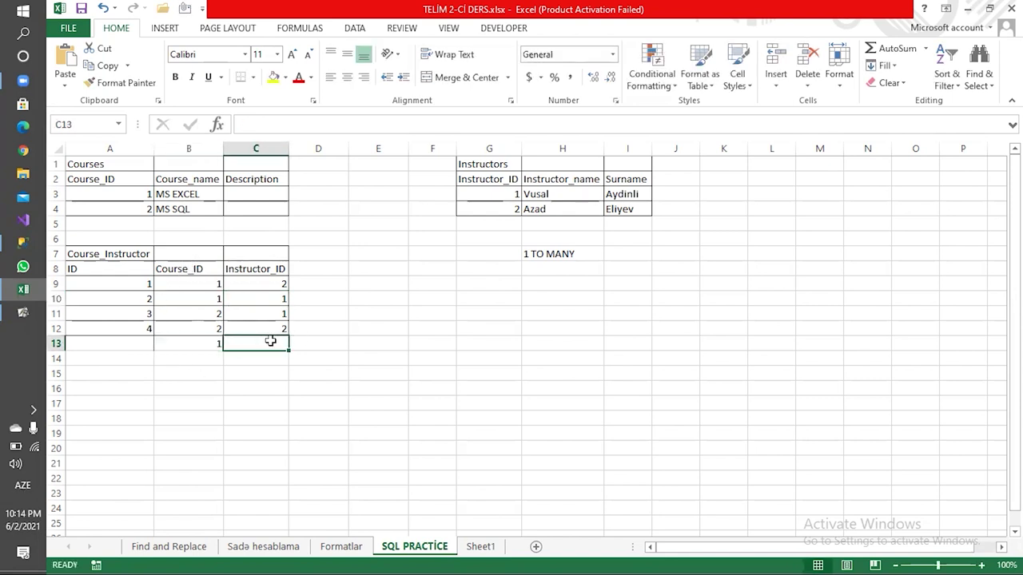
text(1)
key(Return)
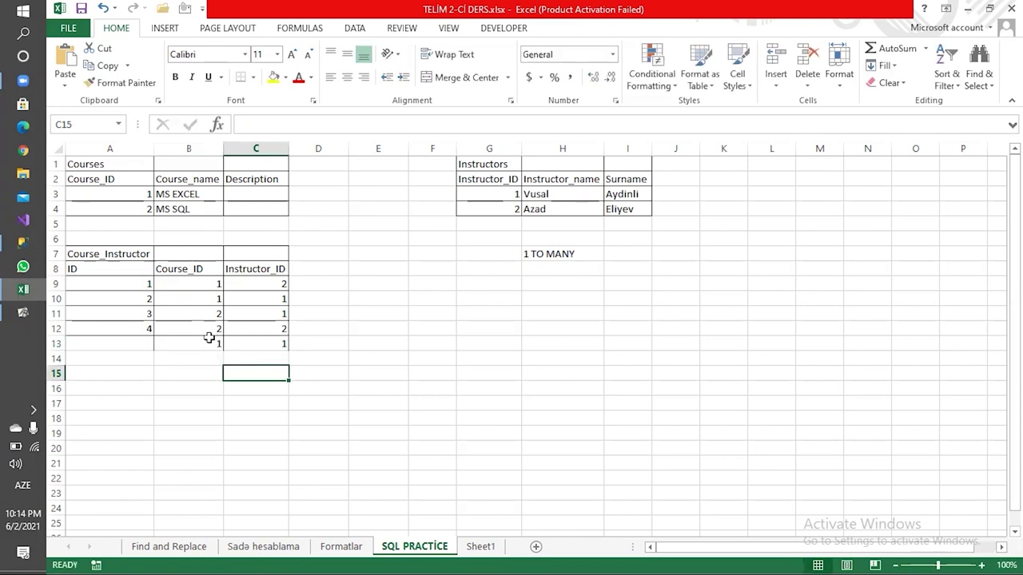
click(217, 343)
click(254, 343)
click(210, 345)
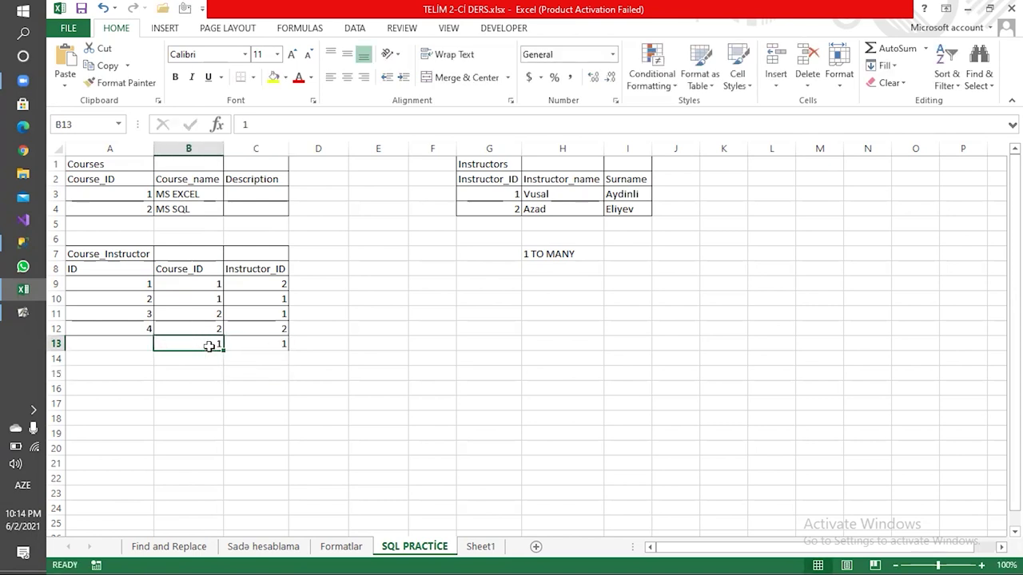
click(237, 343)
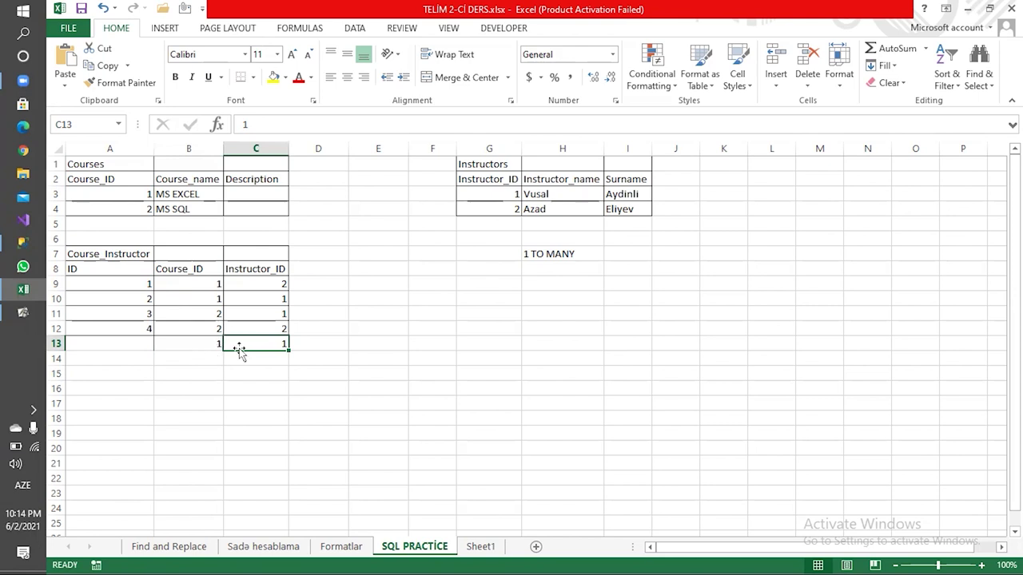
drag(222, 286, 267, 286)
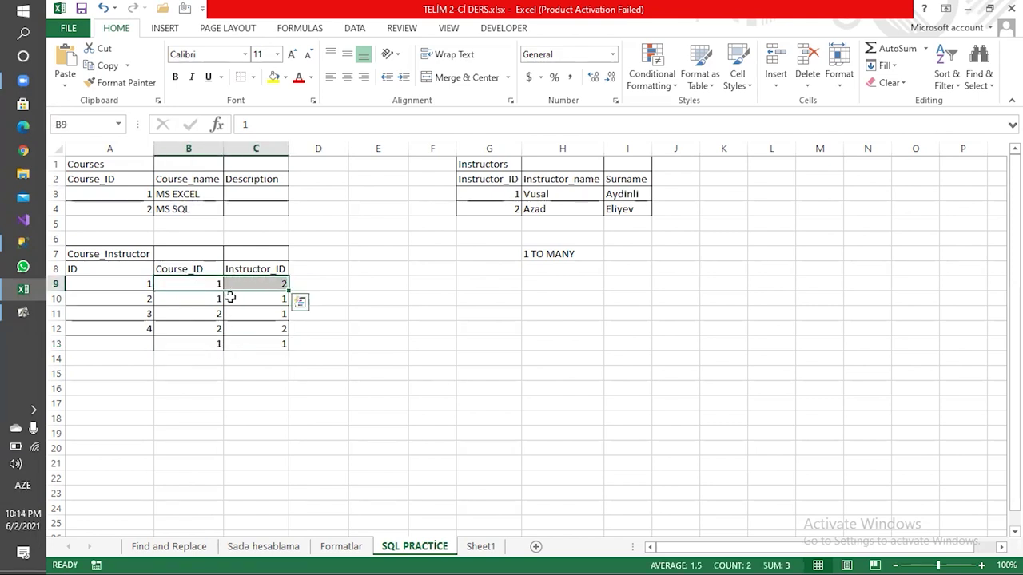
drag(211, 300, 251, 298)
drag(210, 343, 273, 342)
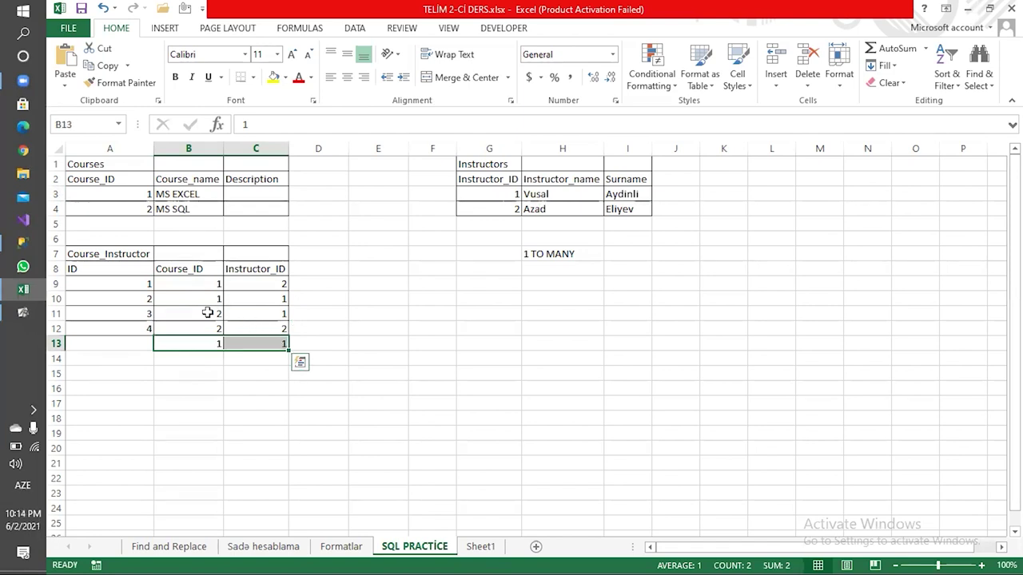
Step: Check the lesson notes and compare the trial row against the Course_ID and Instructor_ID headers
click(24, 313)
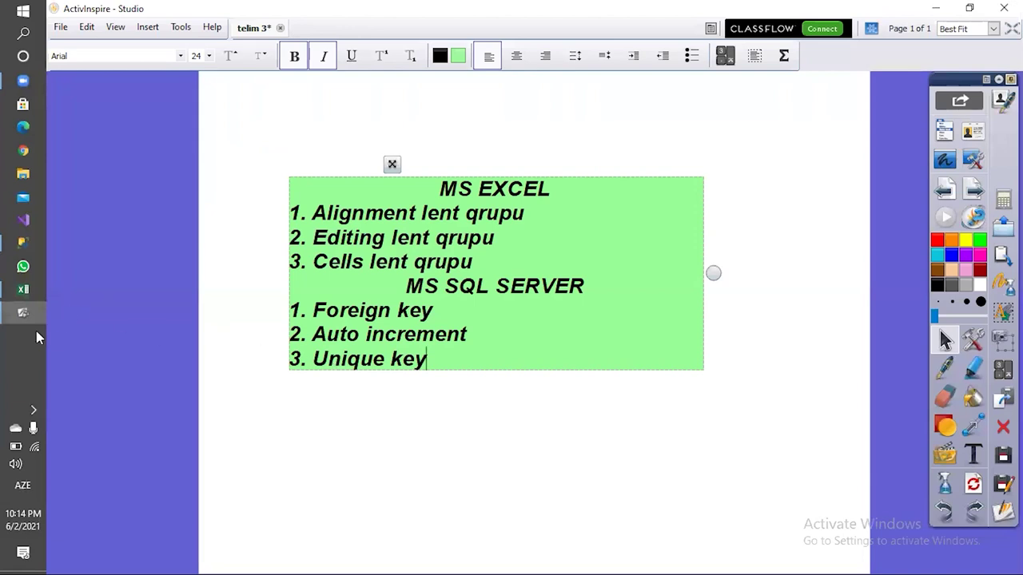
click(26, 320)
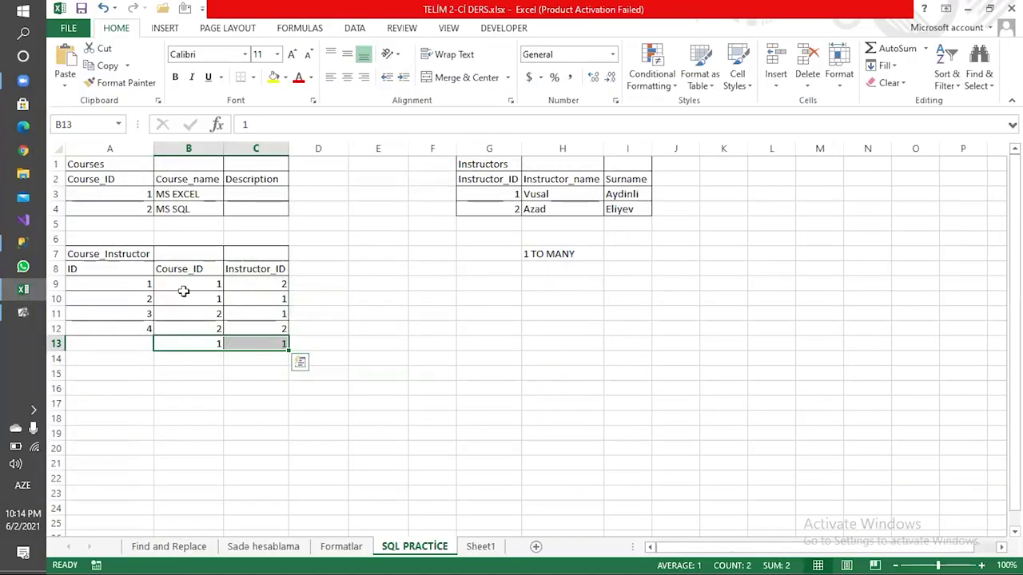
drag(232, 345, 263, 351)
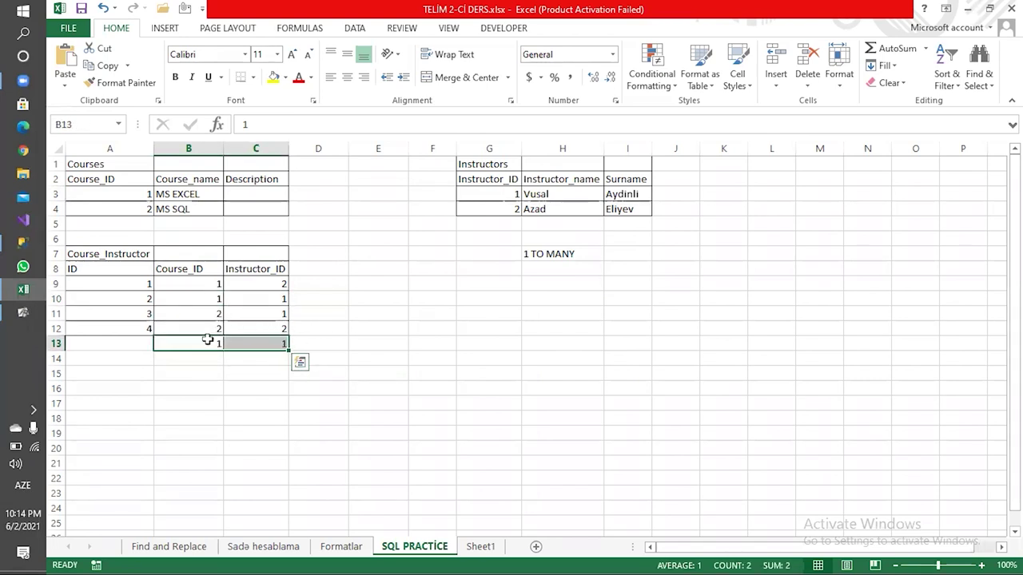
key(Escape)
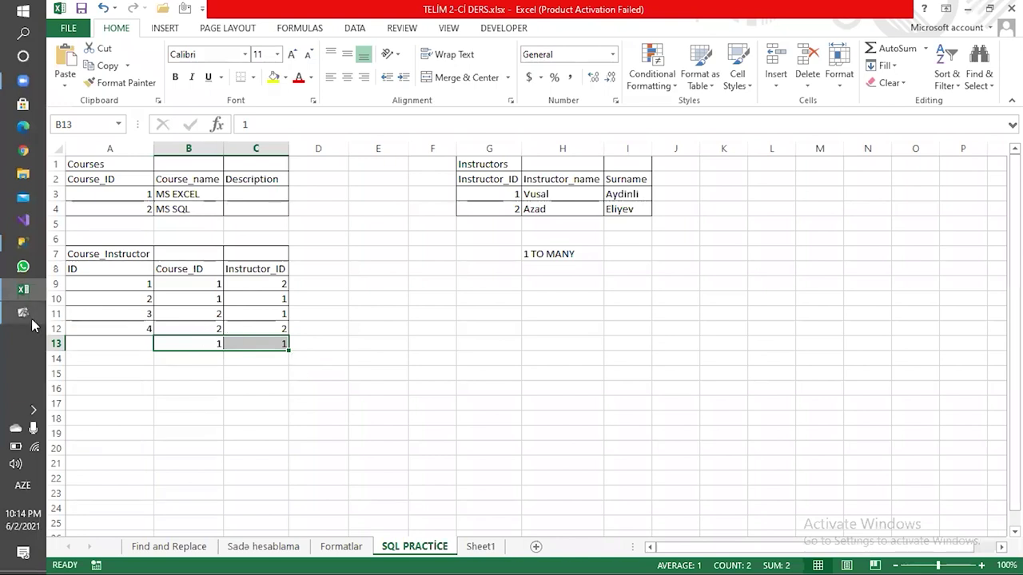
click(260, 327)
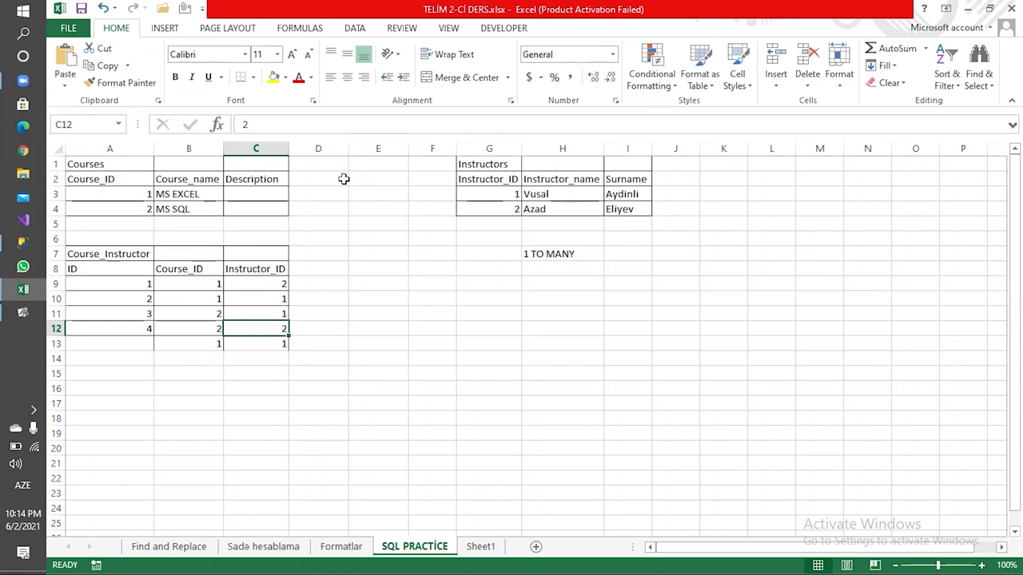
click(115, 177)
click(502, 183)
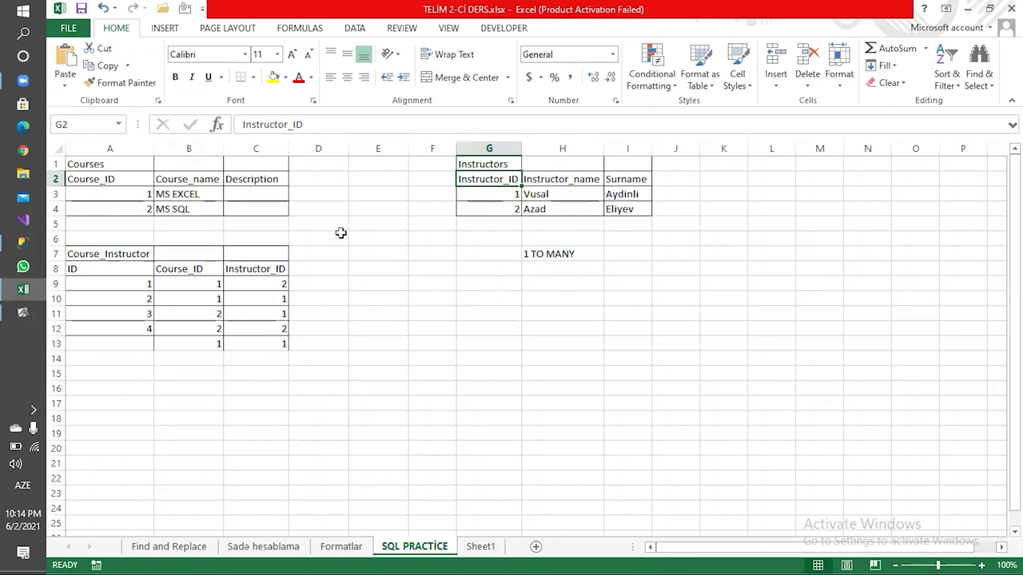
click(122, 197)
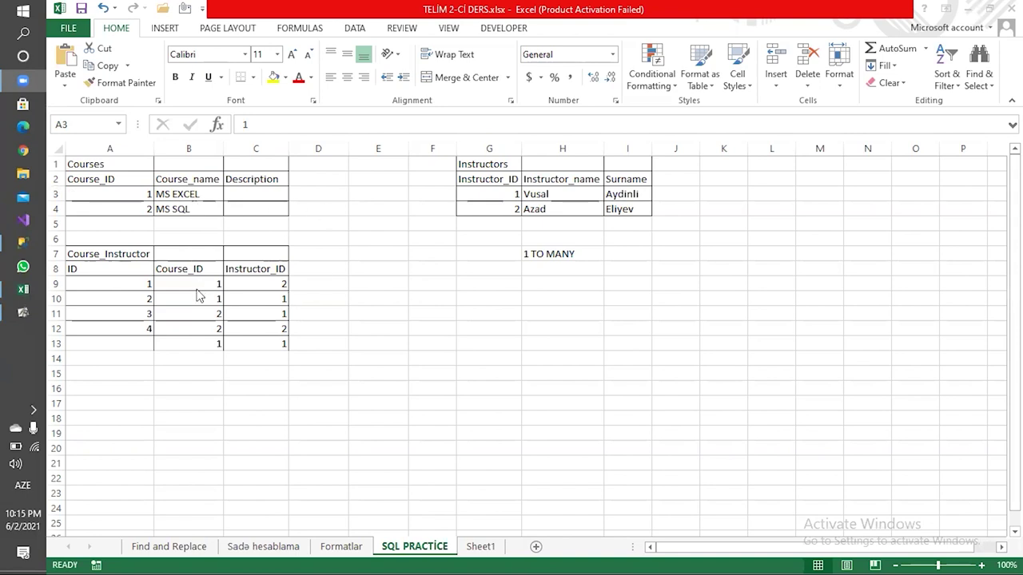
Step: Clear the trial 1,1 pair from B13:C13 and return to SQL Server Management Studio
drag(194, 343, 239, 351)
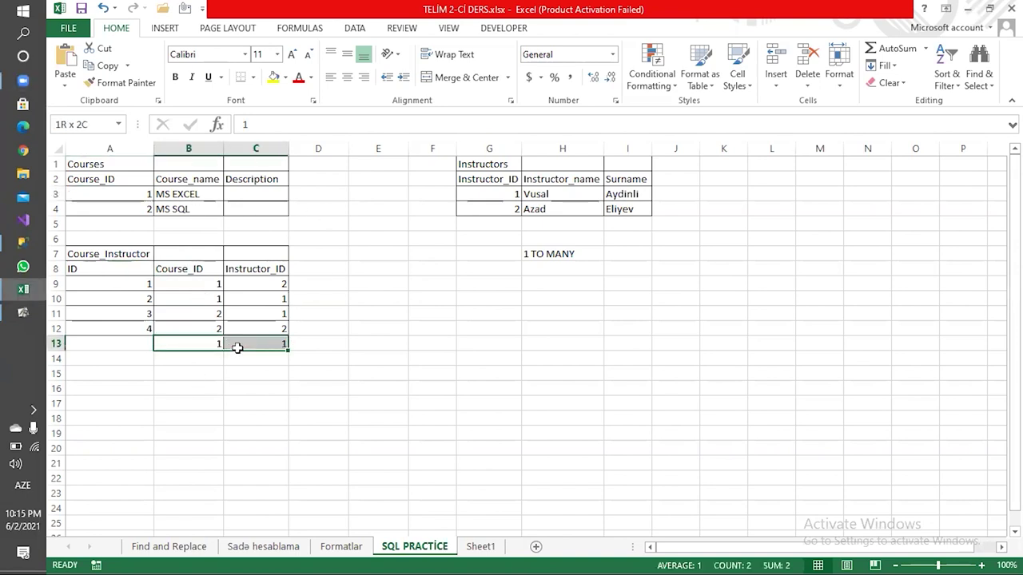
key(Delete)
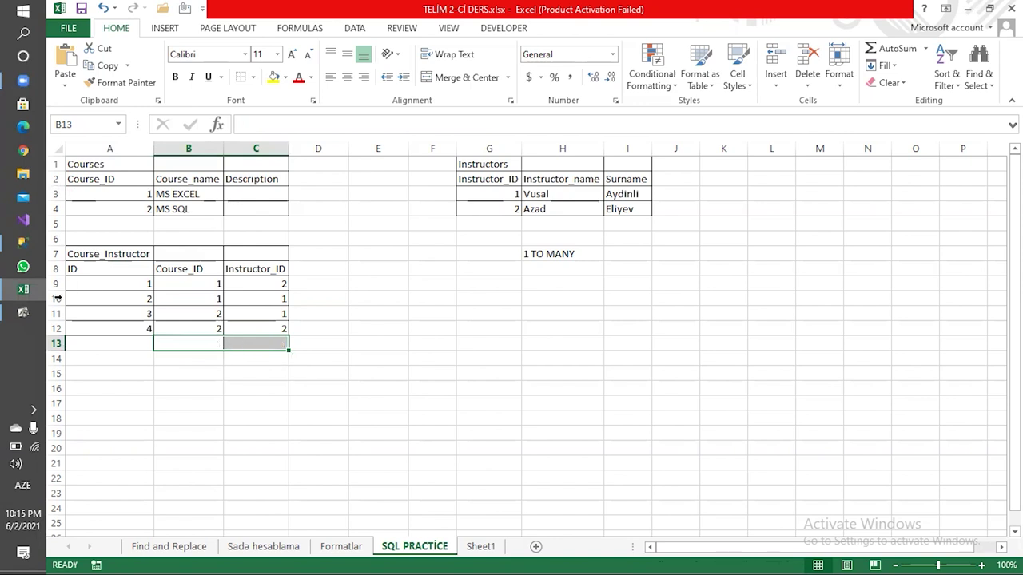
click(22, 243)
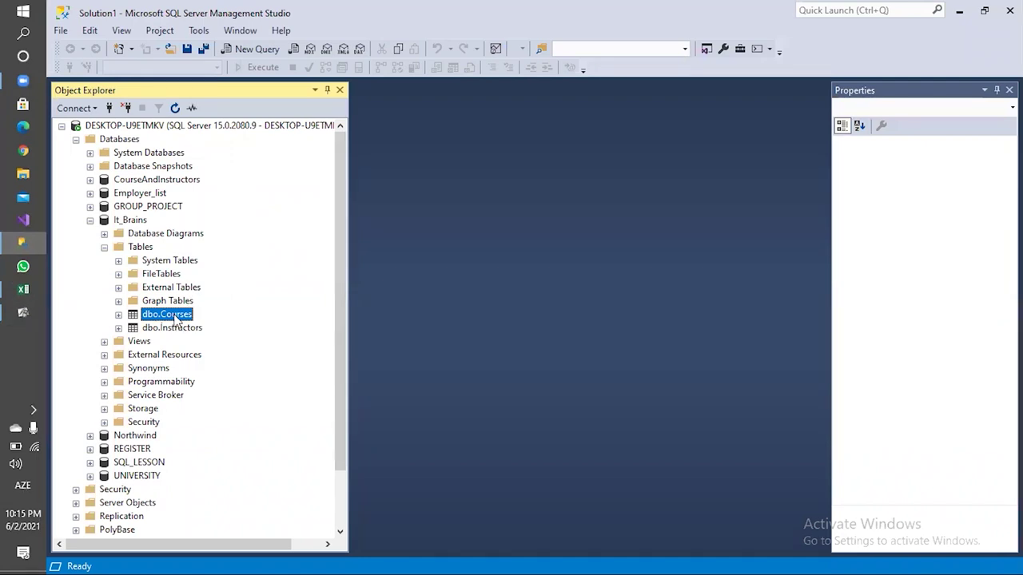
Step: Expand It_Brains Database Diagrams and accept creating the diagram support objects
click(172, 328)
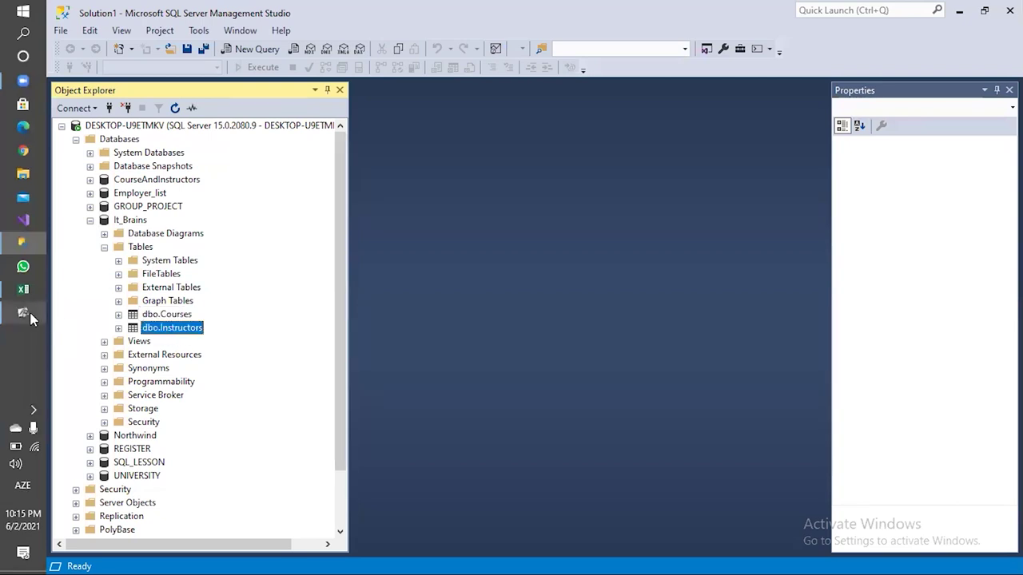
click(30, 317)
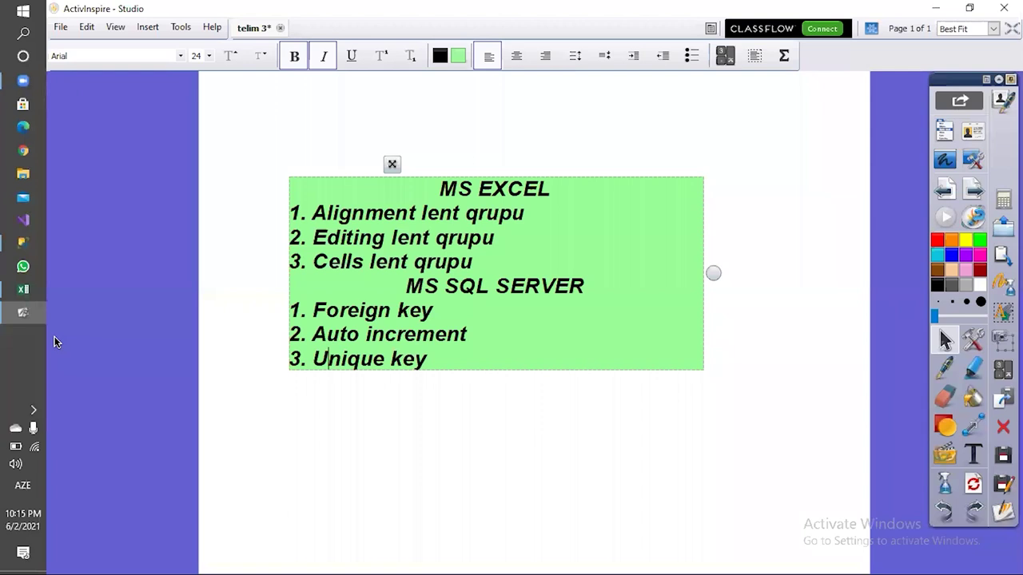
click(33, 311)
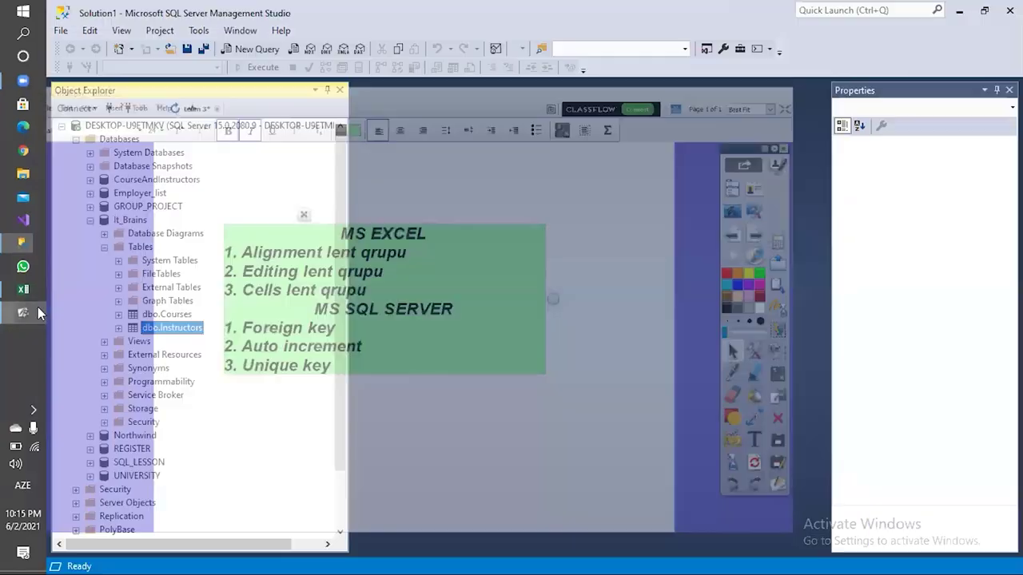
click(104, 248)
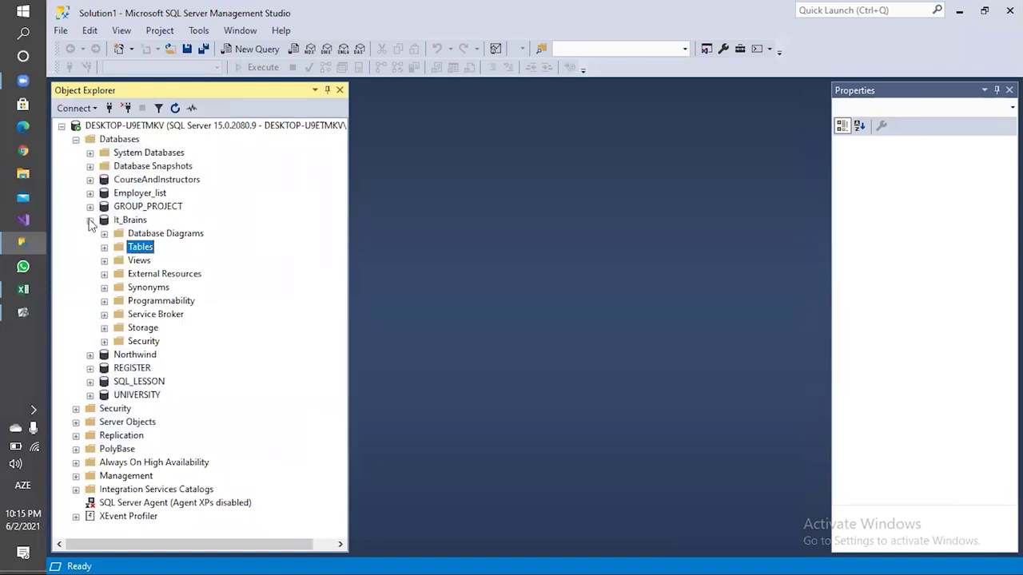
click(89, 220)
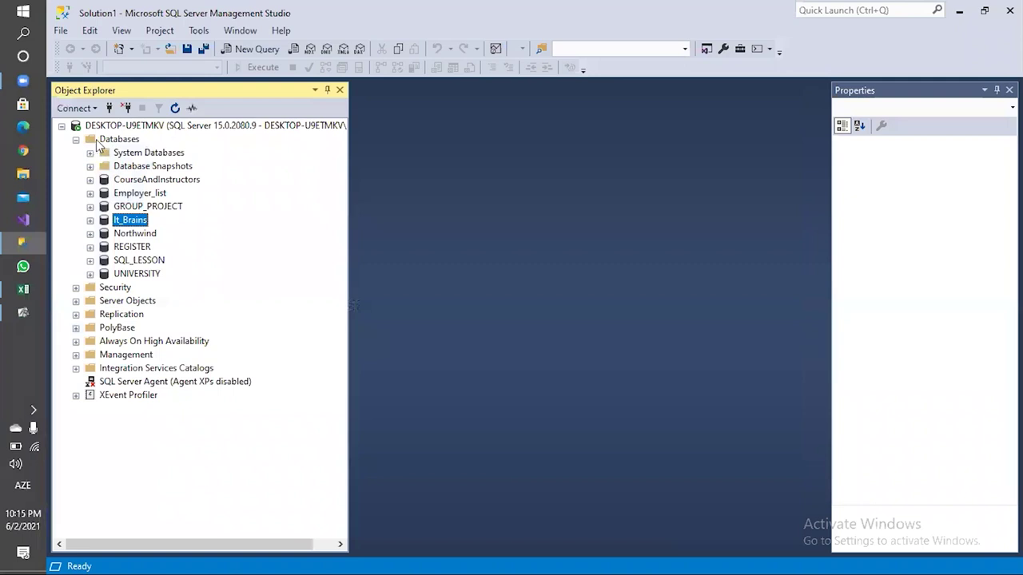
click(89, 220)
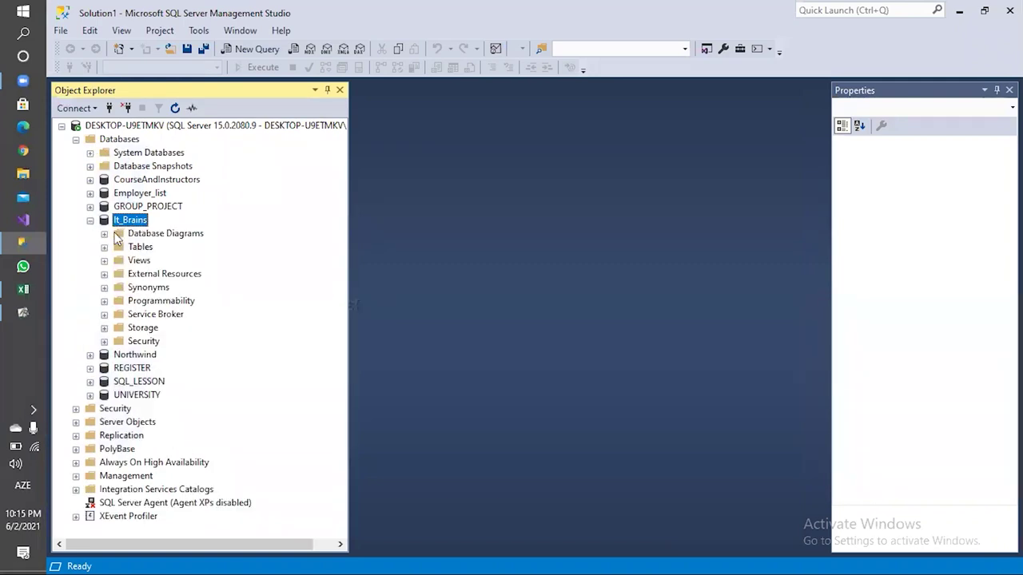
click(104, 233)
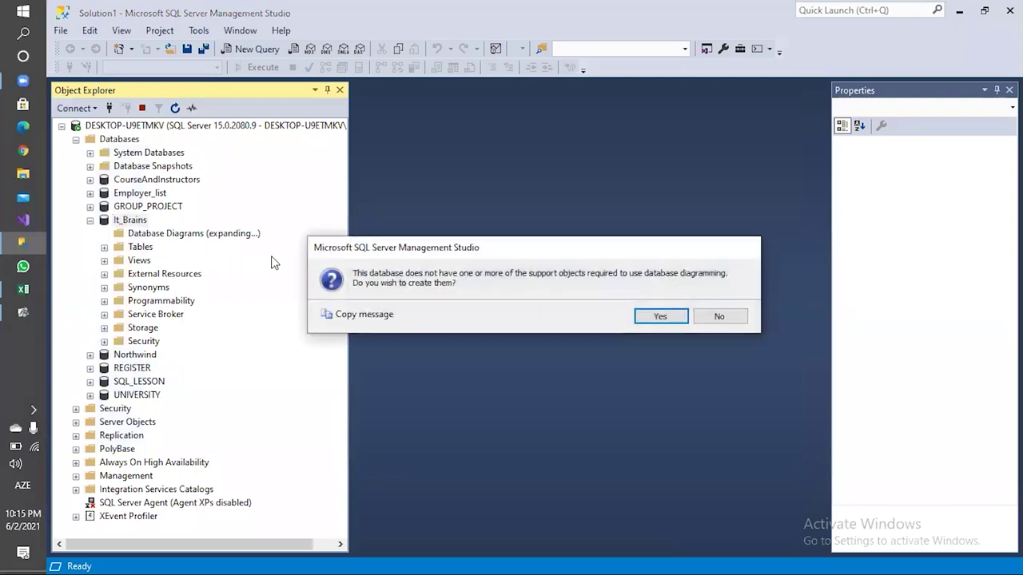
click(646, 315)
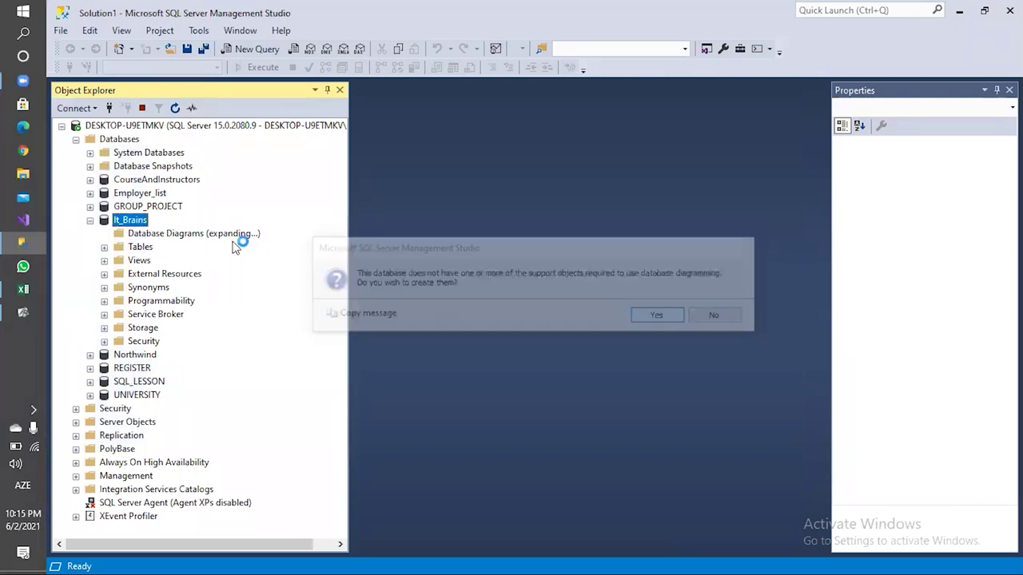
Step: Create a new database diagram, closing Add Table without adding any tables
click(186, 237)
right_click(185, 238)
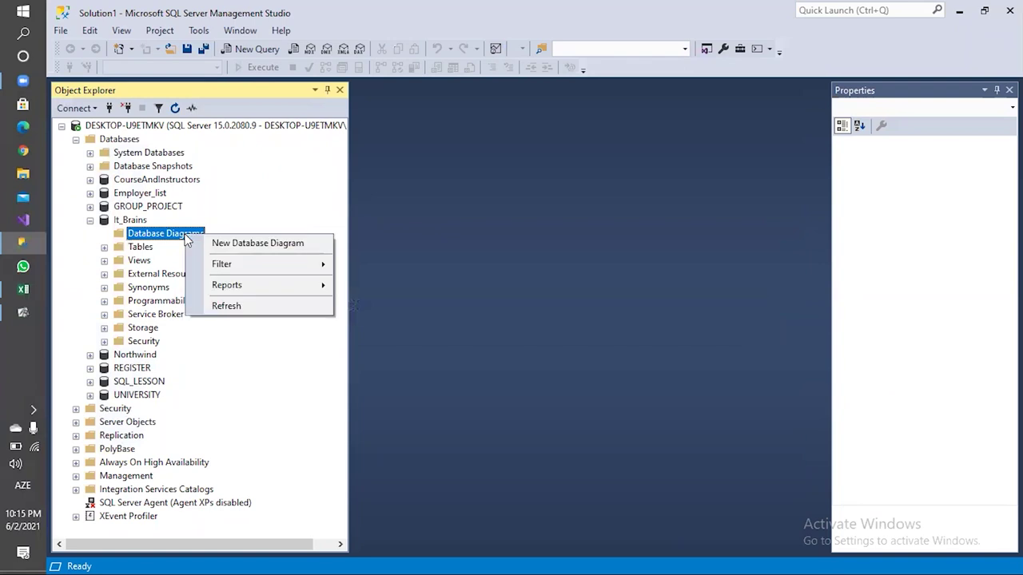
click(224, 242)
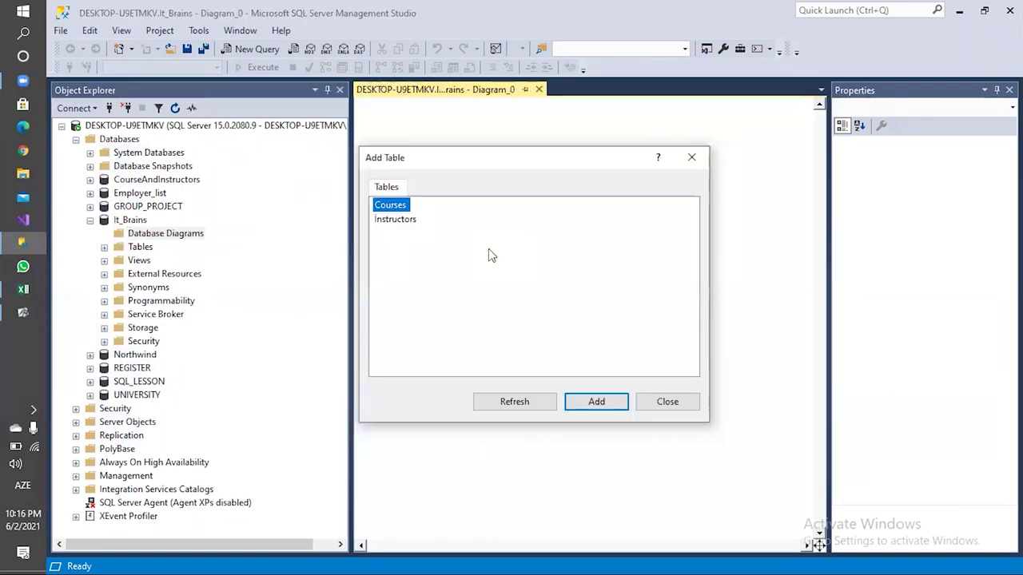
click(411, 224)
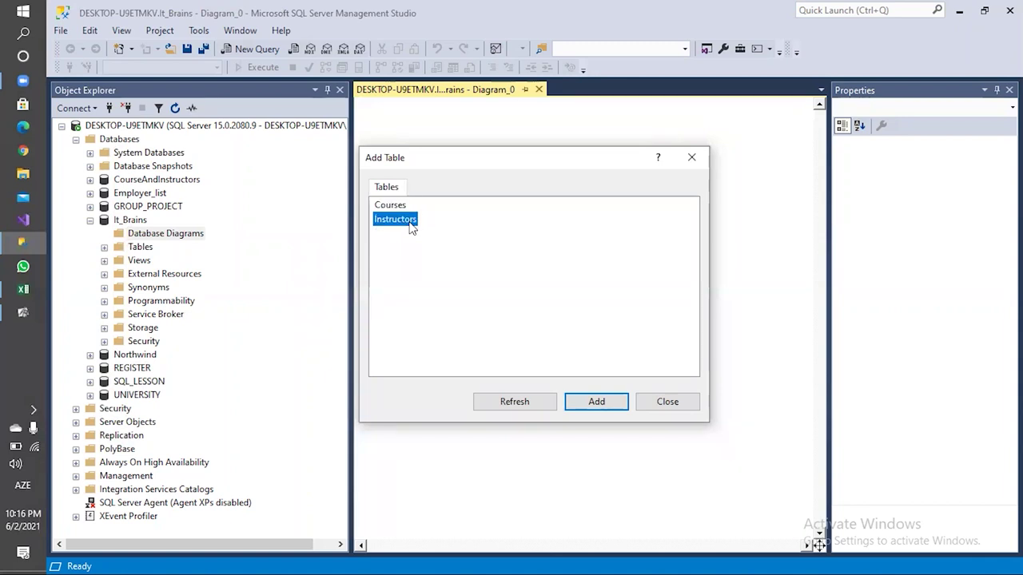
click(400, 206)
click(400, 220)
click(690, 159)
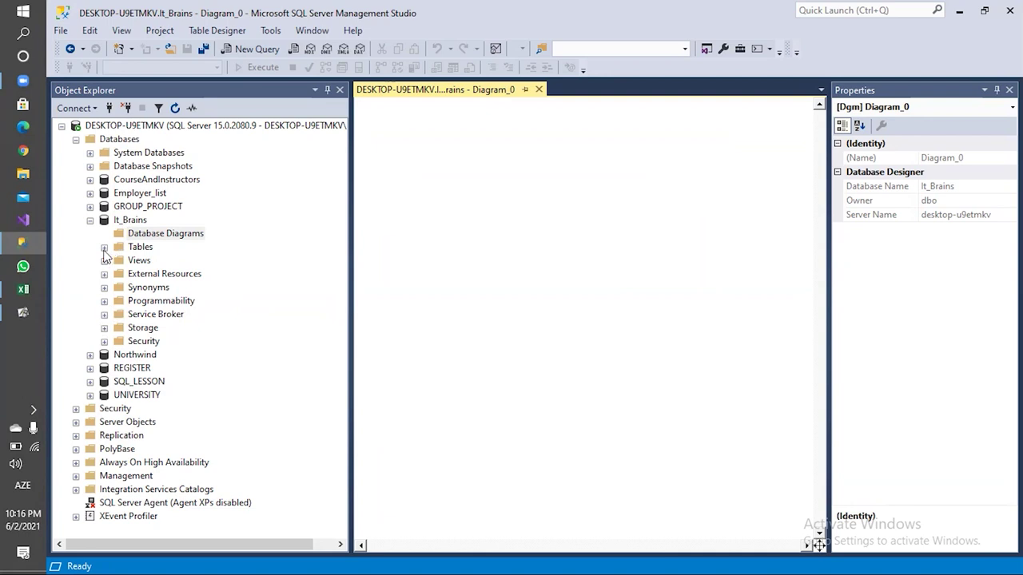
Step: Review the existing Courses and Instructors tables and start a new It_Brains table design
click(104, 247)
click(158, 314)
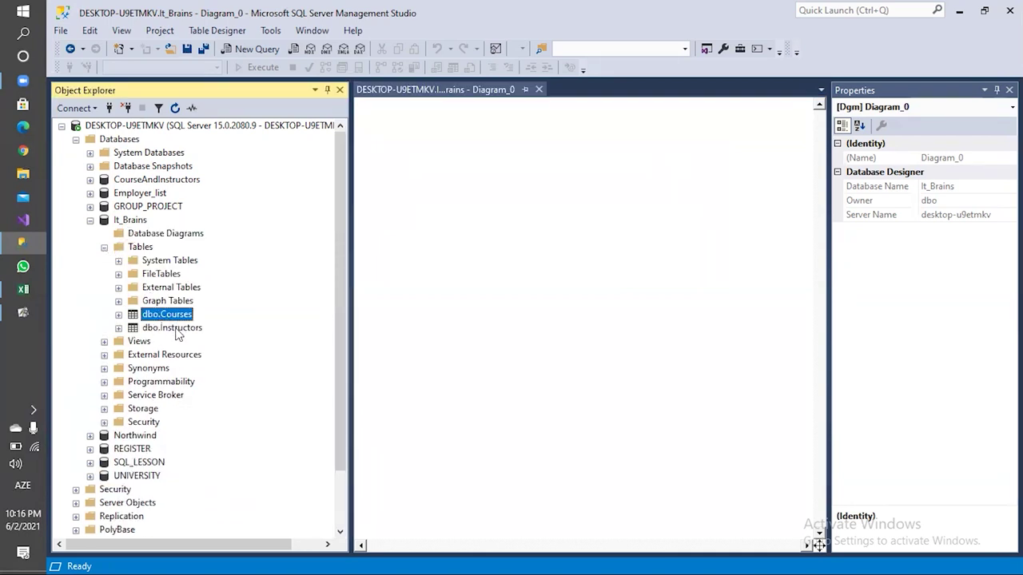
click(171, 329)
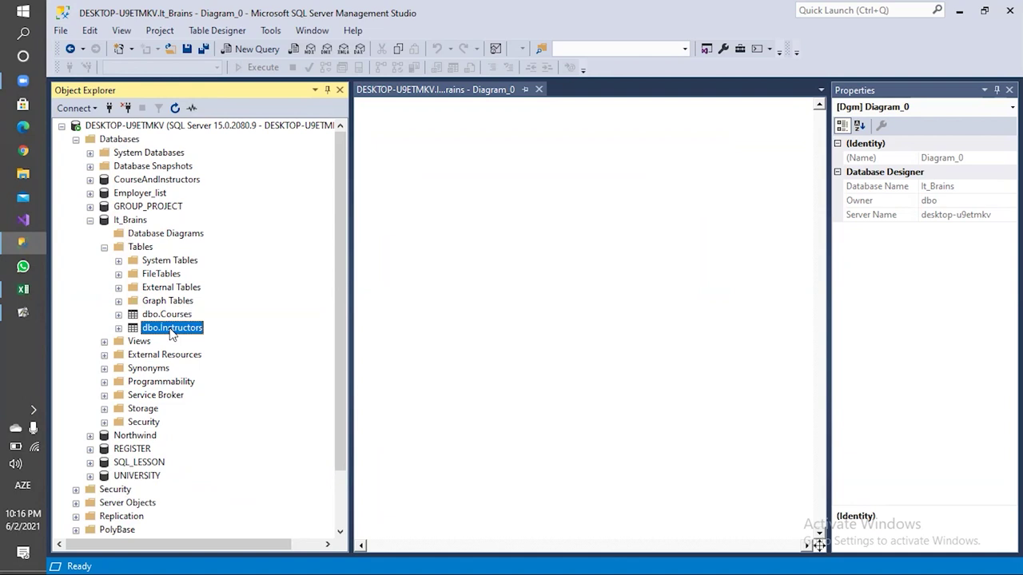
click(166, 316)
right_click(142, 248)
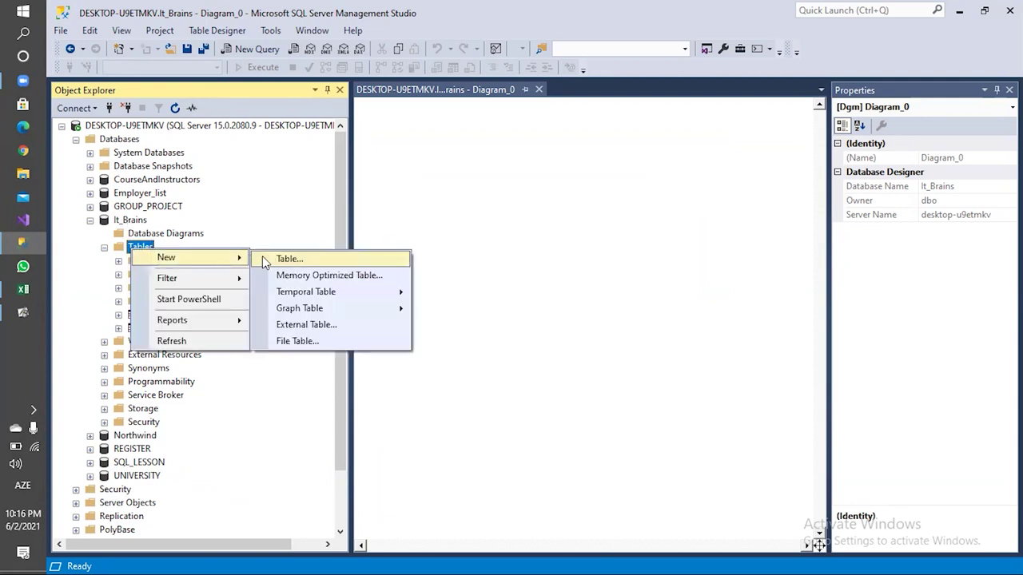
mouse_move(192, 257)
click(278, 258)
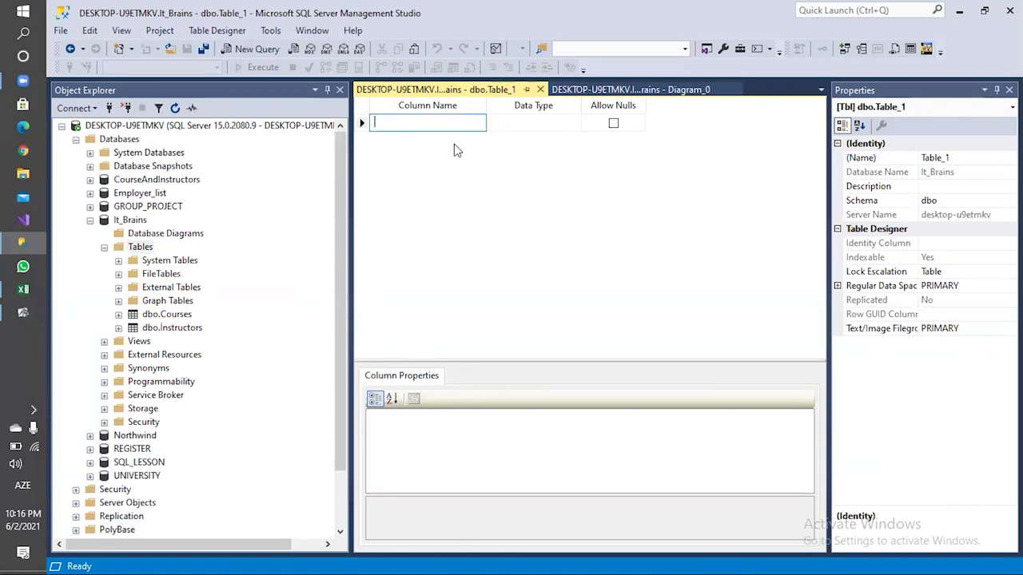
Step: Add an ID int column, not null, set as primary key and identity
text(I)
text(D)
key(Tab)
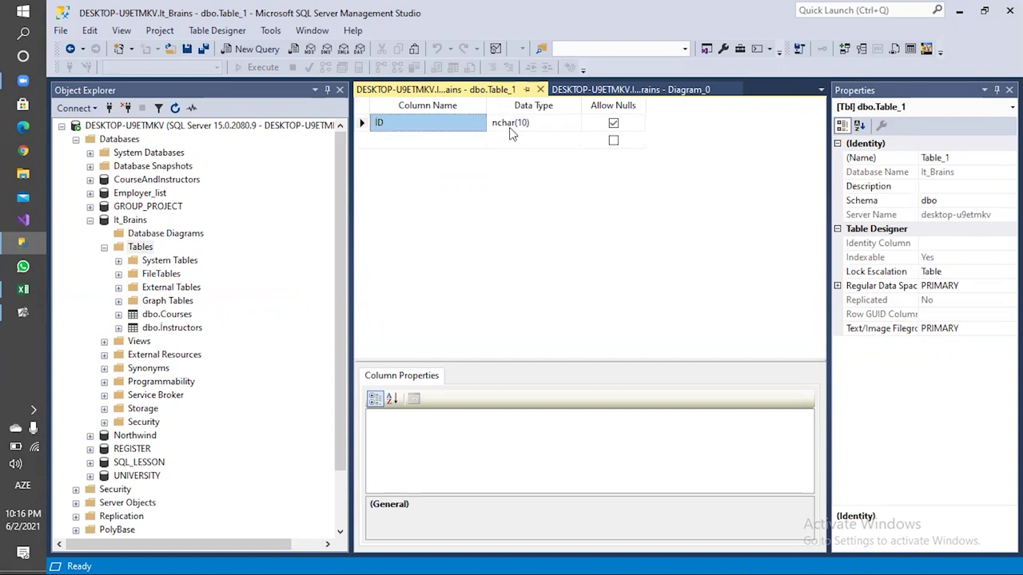
click(574, 122)
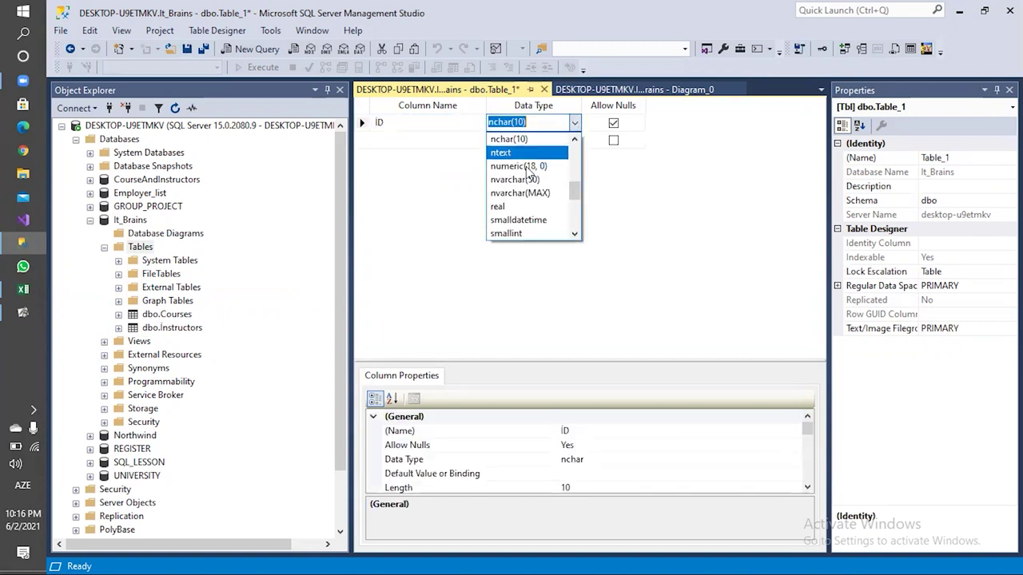
scroll(527, 215, down, 1)
scroll(512, 228, down, 3)
scroll(509, 228, up, 1)
scroll(508, 207, up, 2)
scroll(508, 187, up, 3)
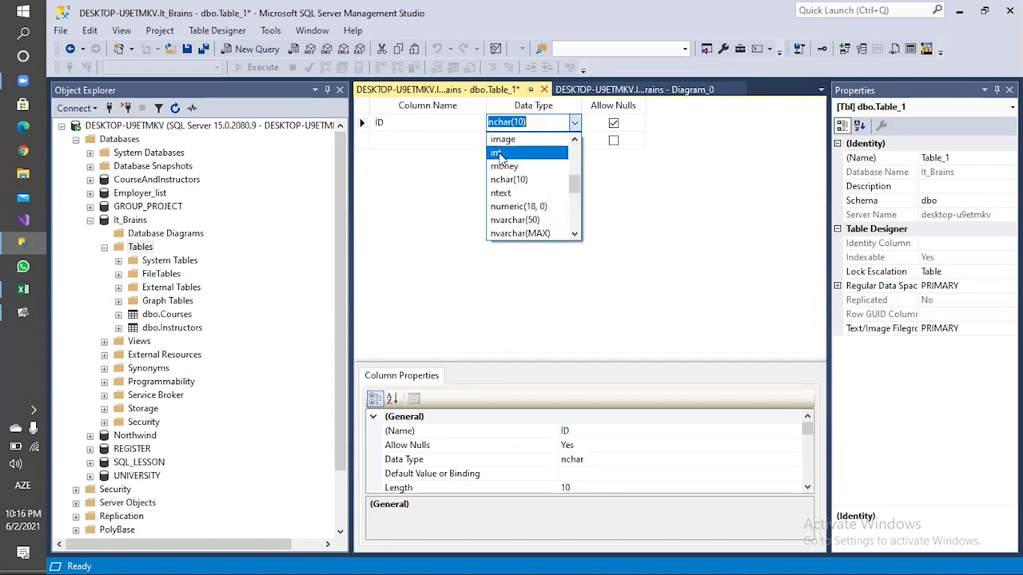
click(499, 152)
click(614, 125)
click(362, 122)
right_click(362, 122)
click(384, 128)
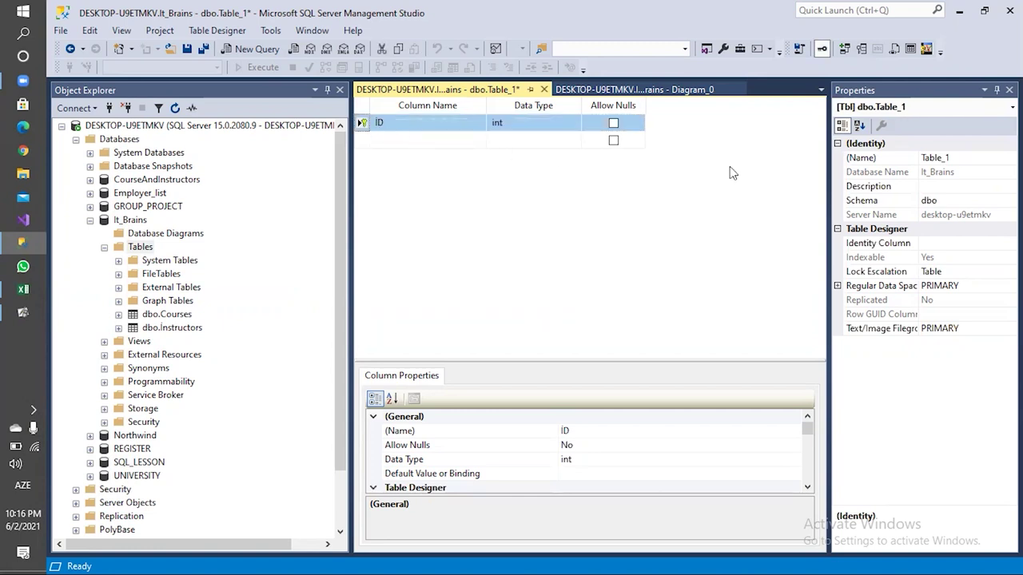
click(982, 242)
click(1010, 243)
click(927, 256)
Step: Add Course_ID and Instructor_ID int columns, both disallowing nulls
click(424, 147)
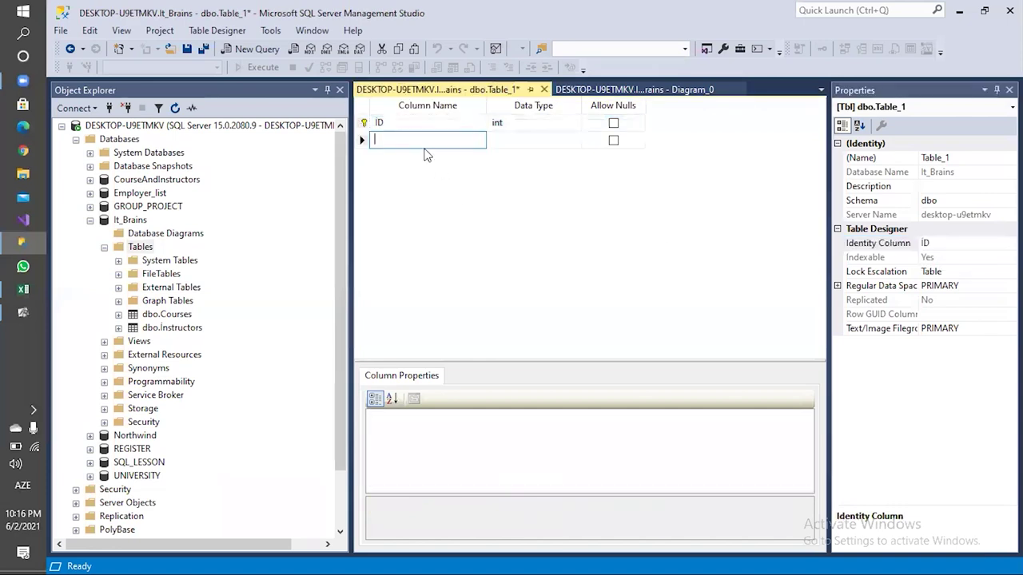
text(Course)
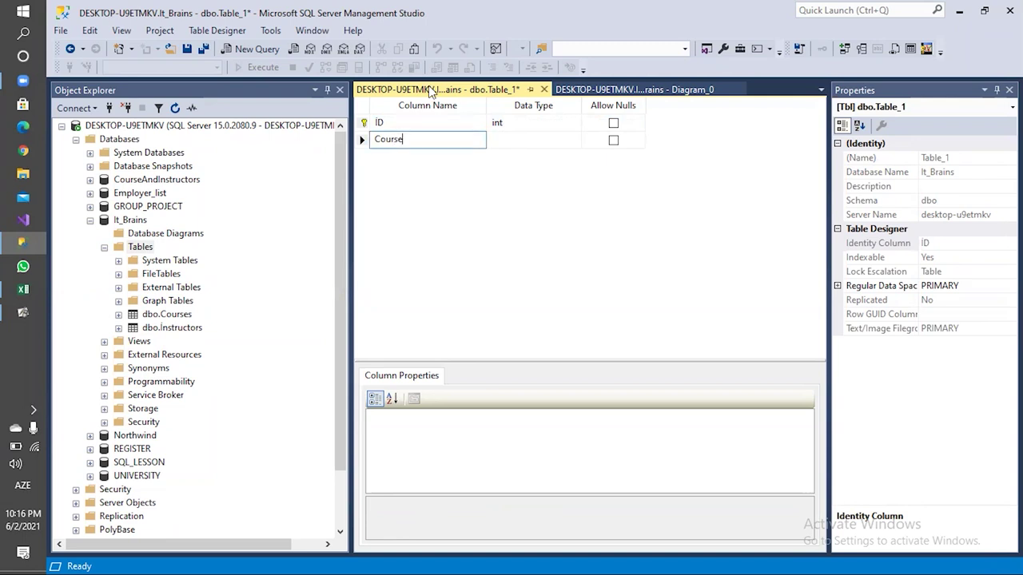
text(_)
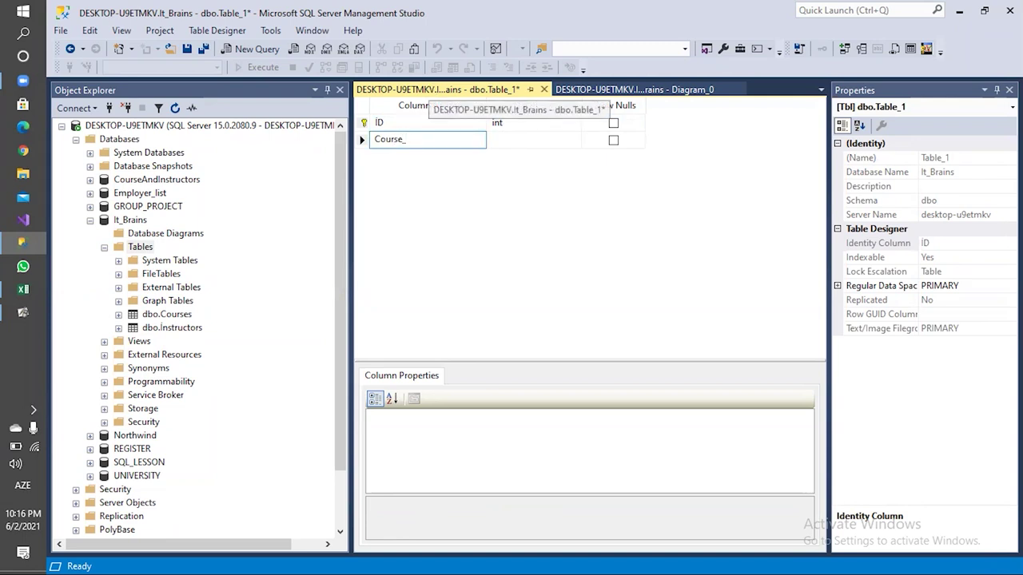
text(ID)
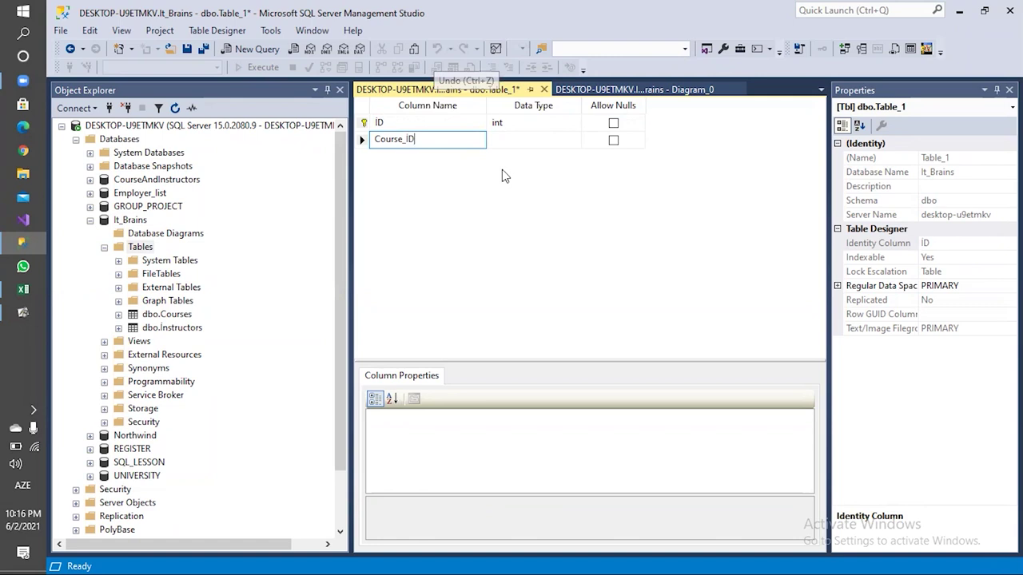
click(512, 141)
click(575, 141)
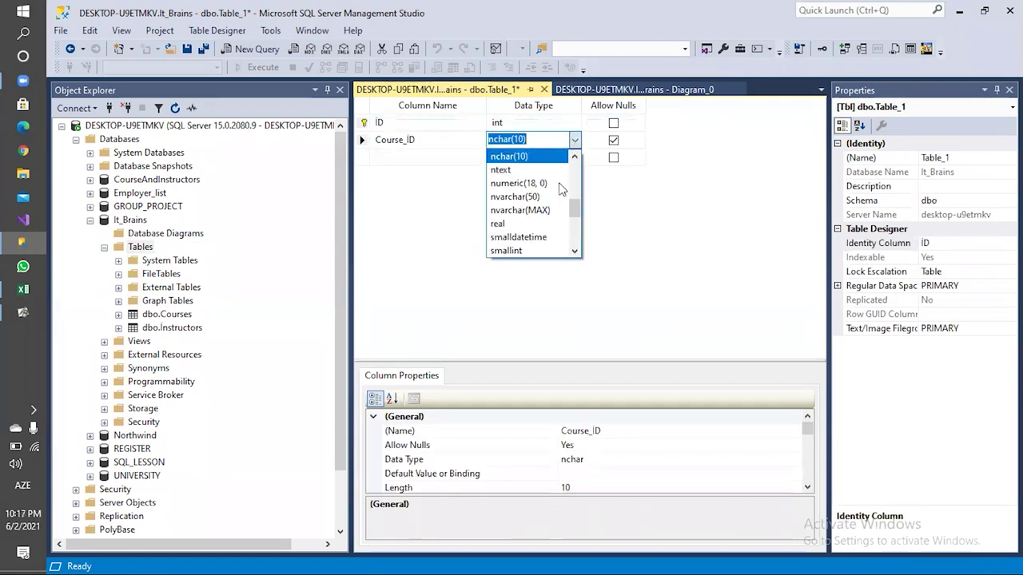
scroll(531, 224, up, 1)
scroll(530, 223, up, 3)
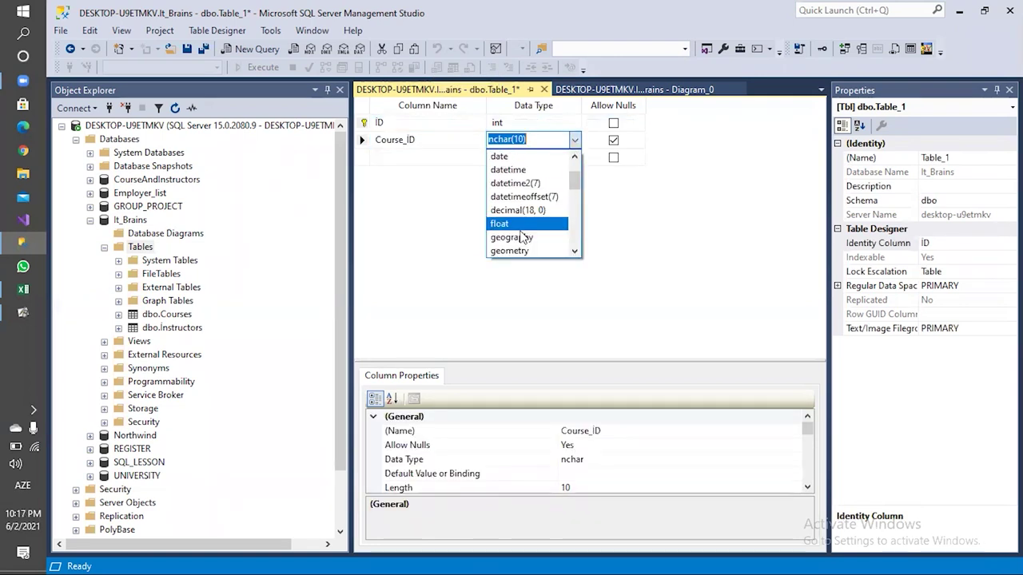
scroll(521, 230, down, 2)
click(519, 210)
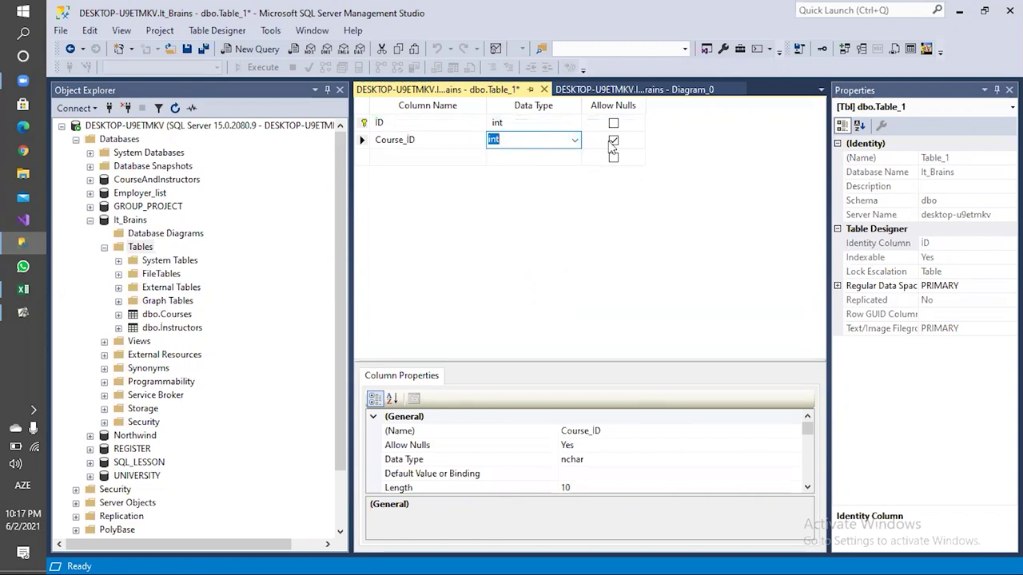
click(613, 142)
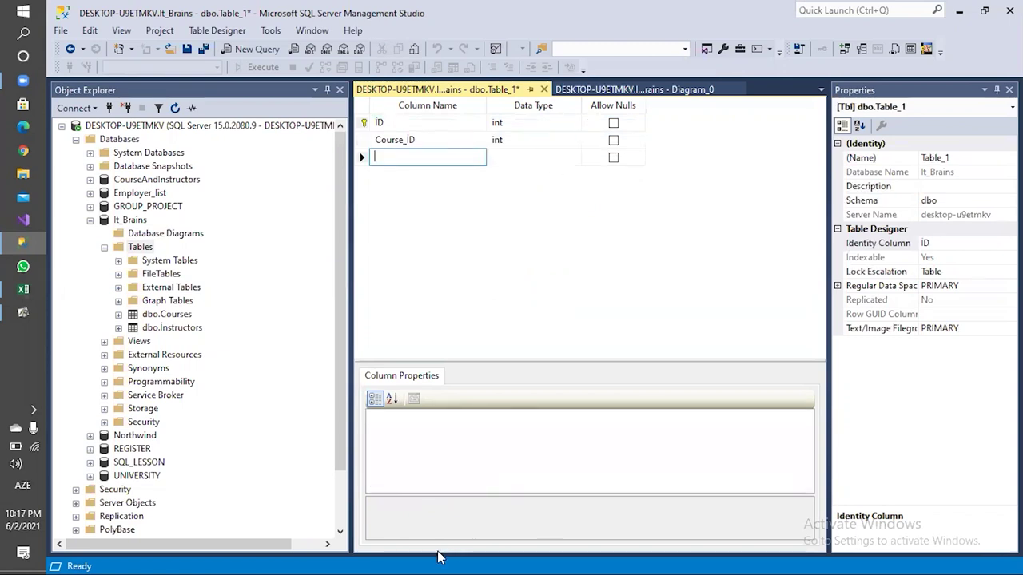
text(i)
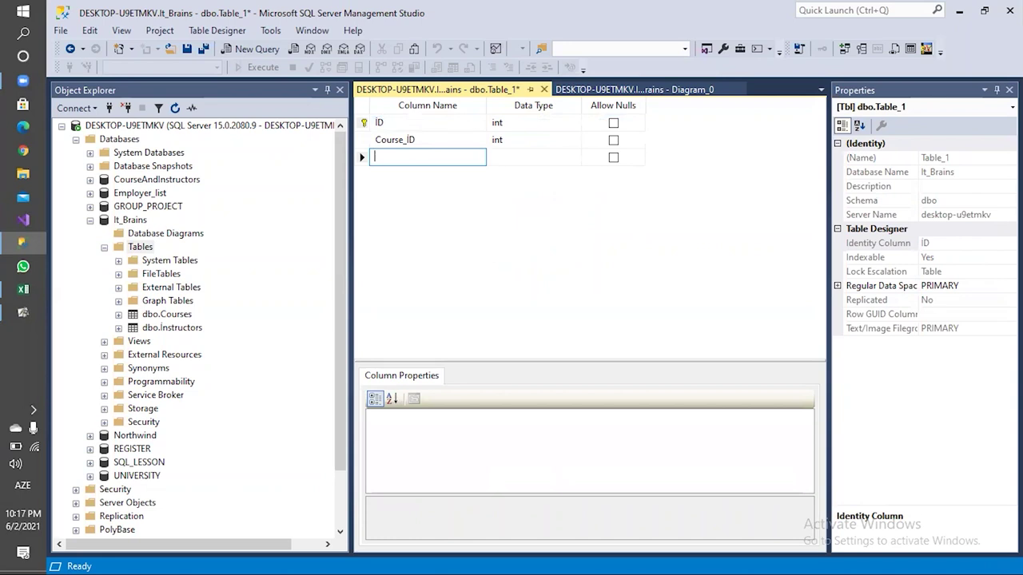
text(nstr)
text(c)
text(oe)
text(_)
text(ID)
click(502, 159)
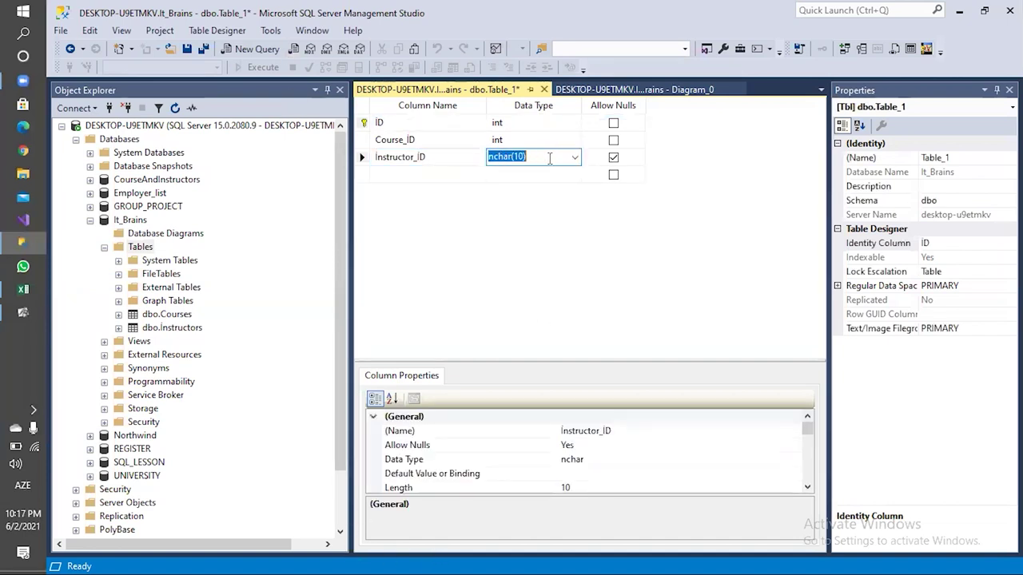
click(576, 157)
scroll(519, 231, up, 2)
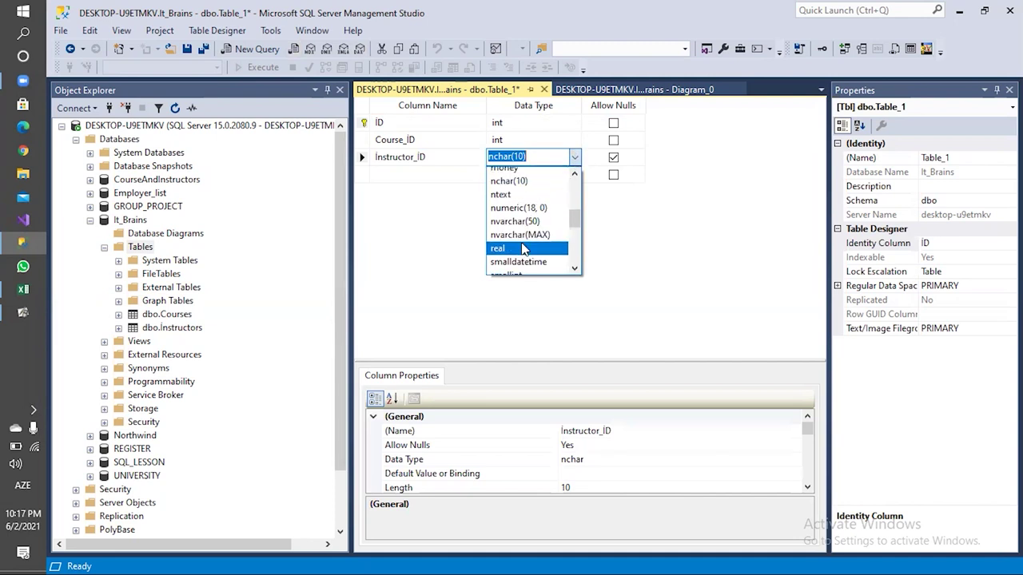
click(513, 229)
click(613, 157)
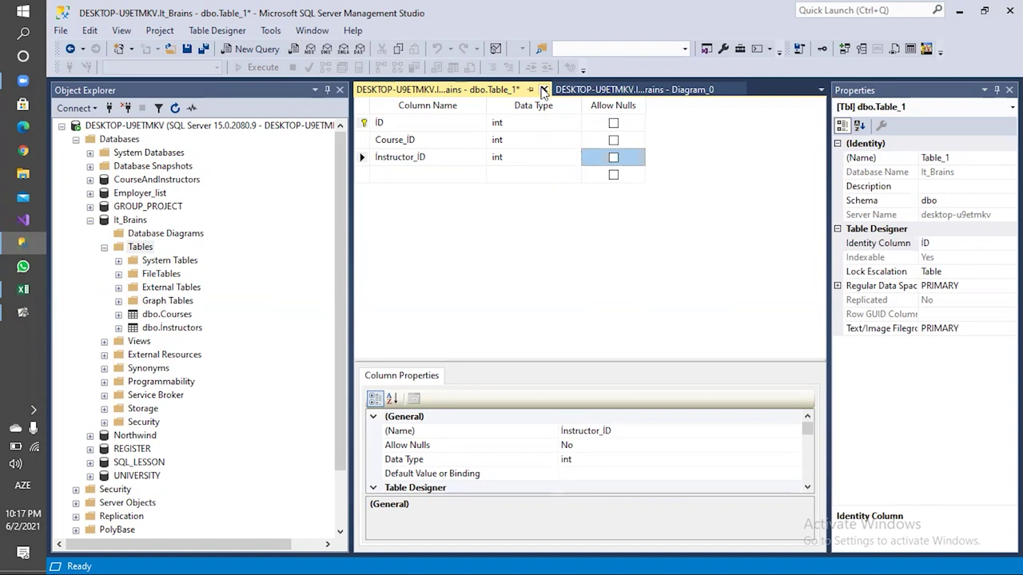
Step: Close the designer and save the table as 'Course_instructors'
click(544, 88)
click(518, 384)
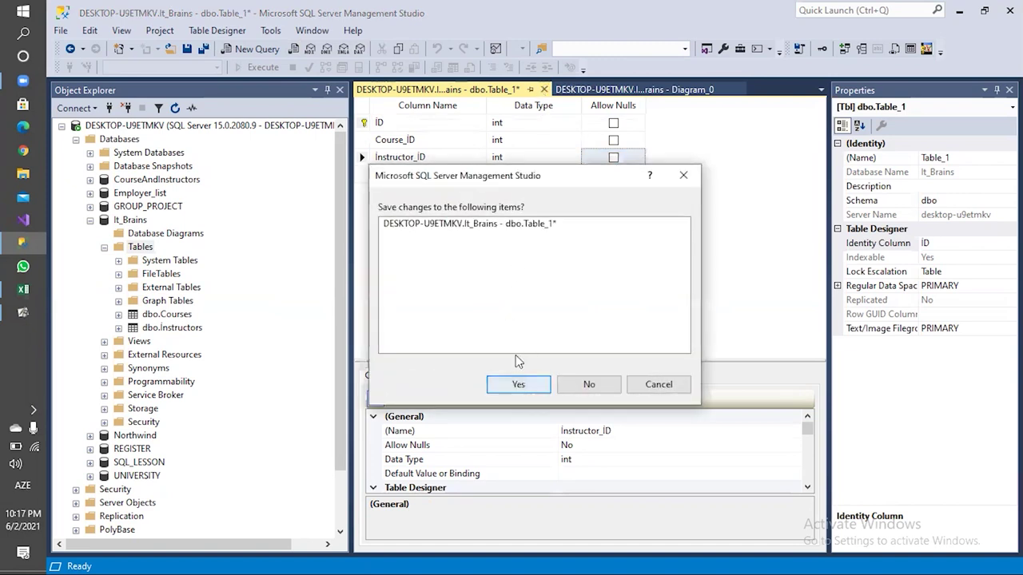
text(Course_instructors)
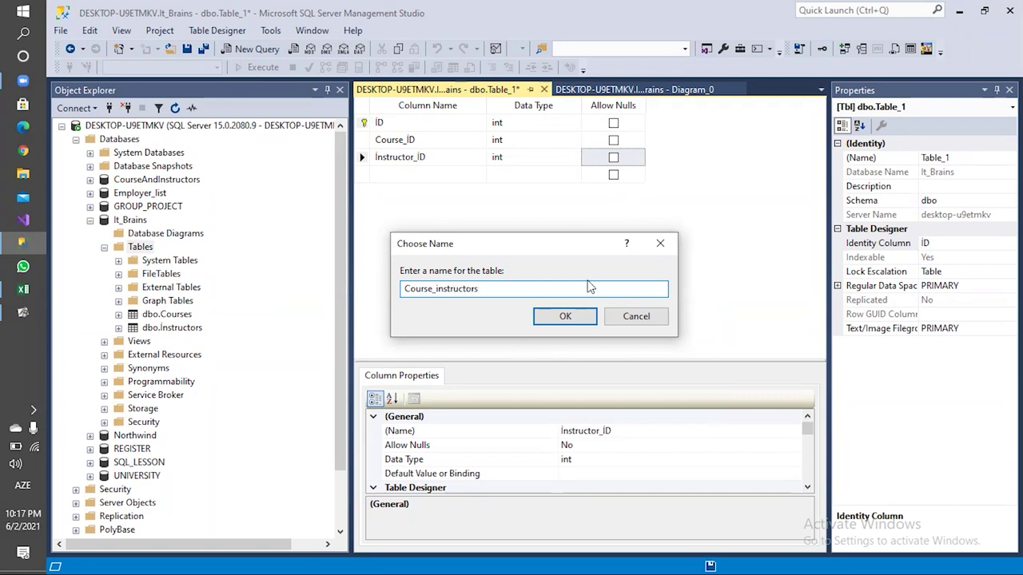
Step: Confirm the name Course_instructors and refresh It_Brains' Tables list
click(573, 316)
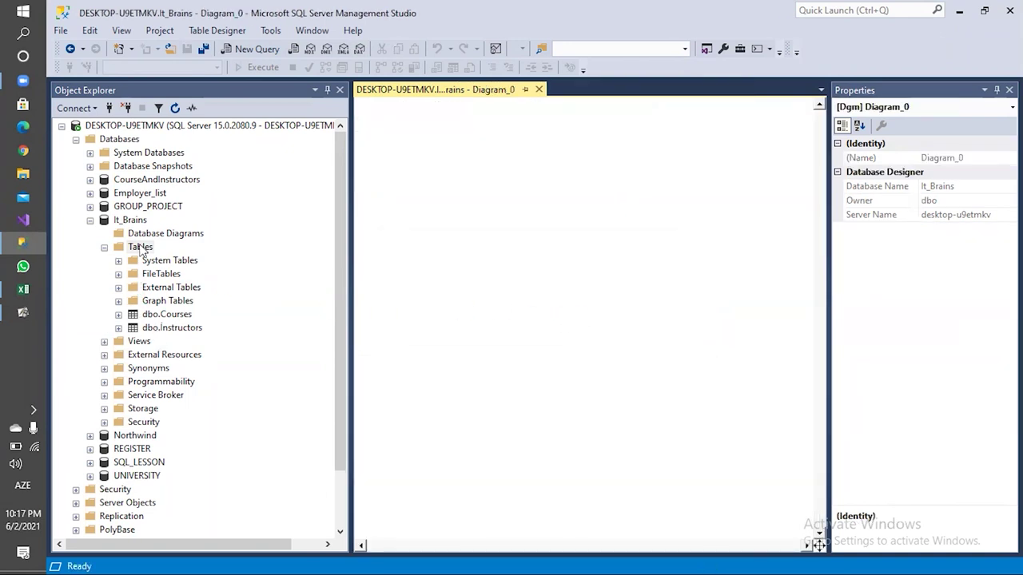
right_click(142, 247)
click(188, 338)
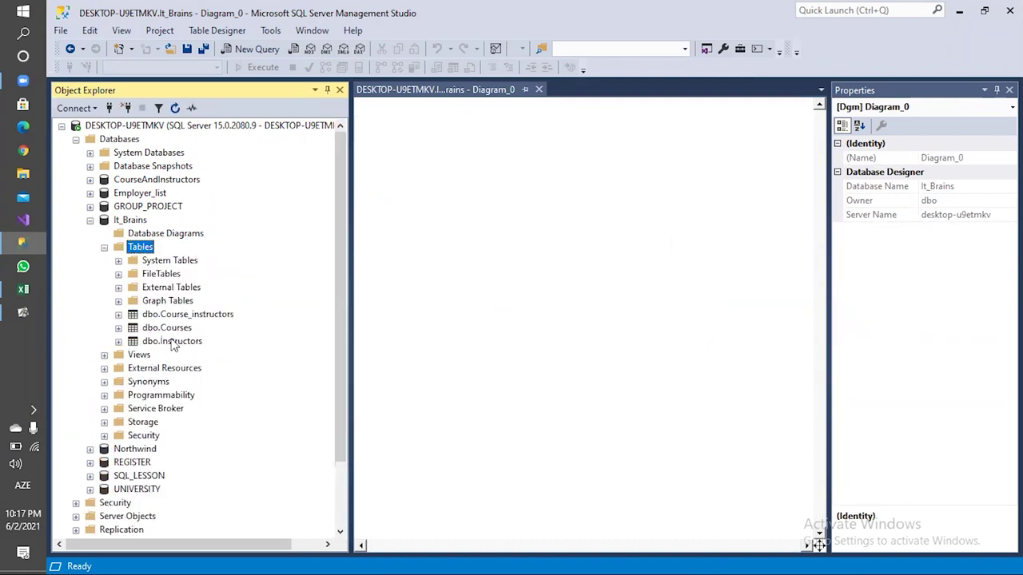
Step: Browse the Instructors, Courses and new Course_instructors tables in Object Explorer
click(173, 340)
click(174, 328)
click(174, 316)
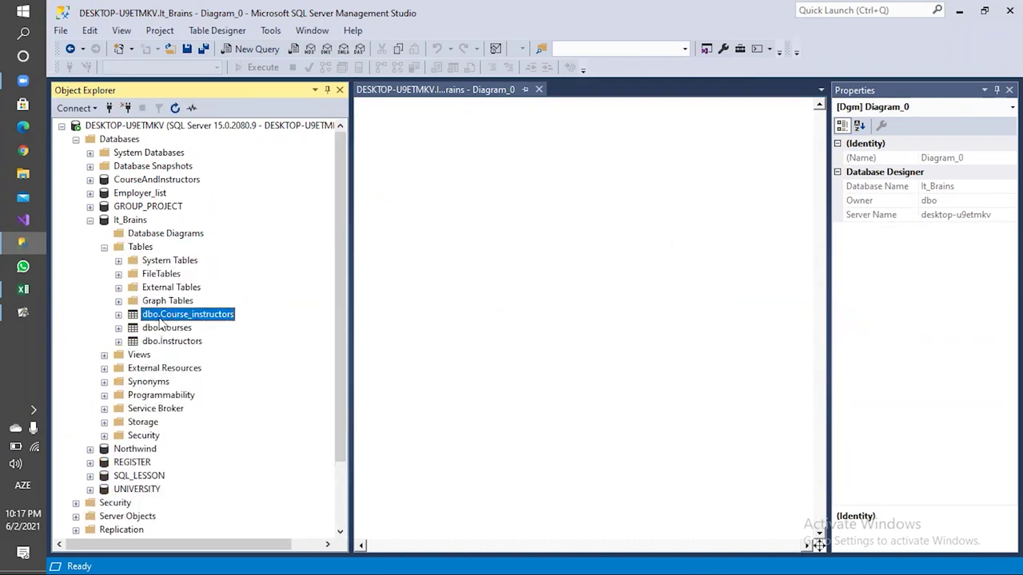
click(163, 328)
click(168, 342)
click(168, 328)
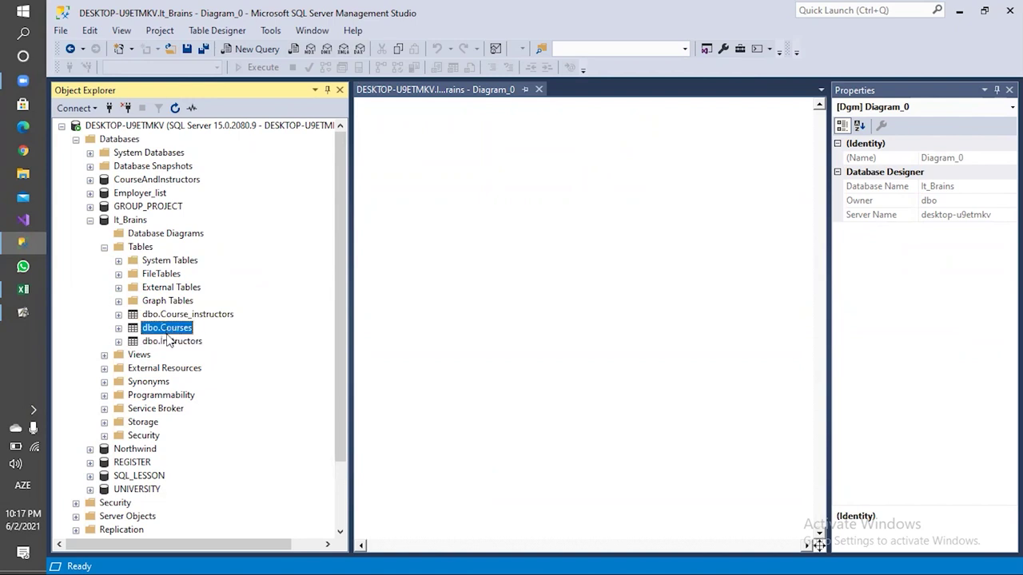
click(167, 342)
click(167, 330)
click(169, 317)
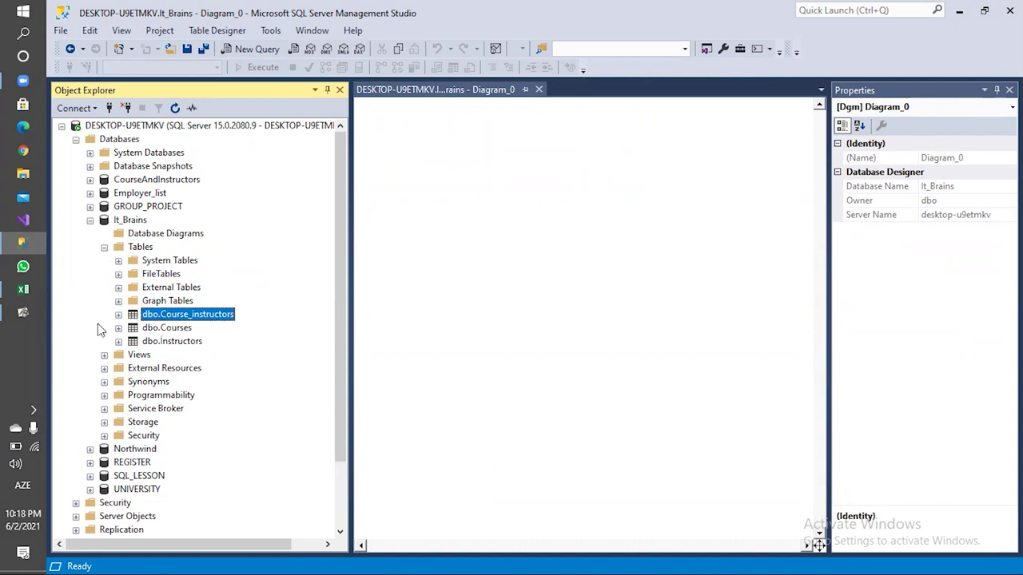
Step: Collapse Tables and It_Brains, review the ActivInspire lesson notes, then hide Object Explorer
click(104, 247)
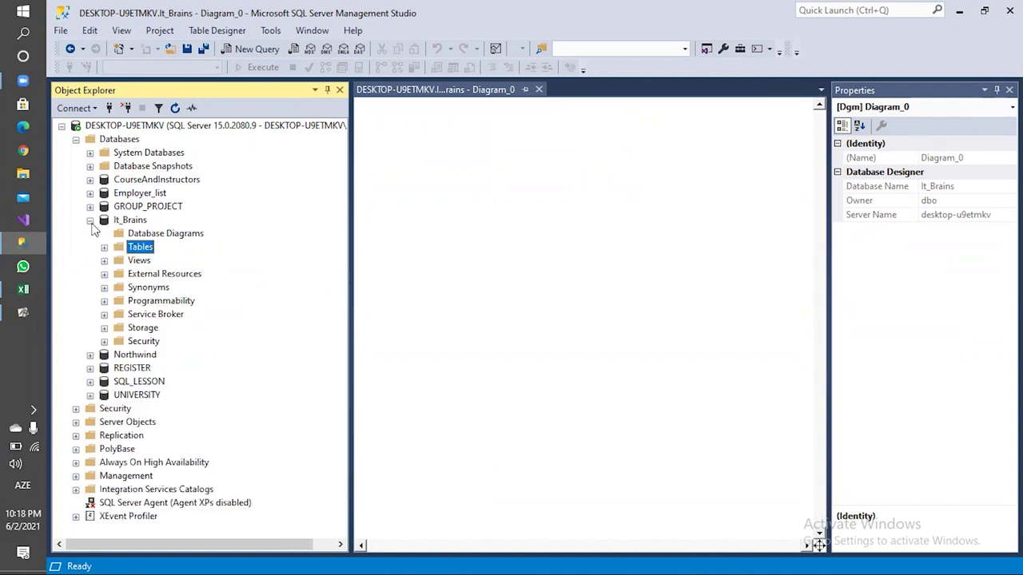
click(89, 220)
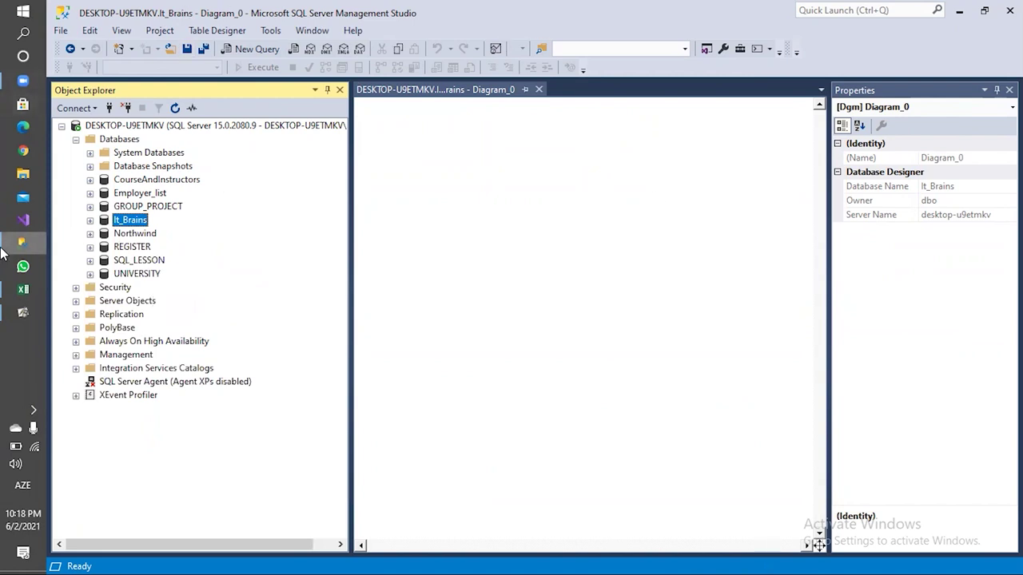
click(33, 313)
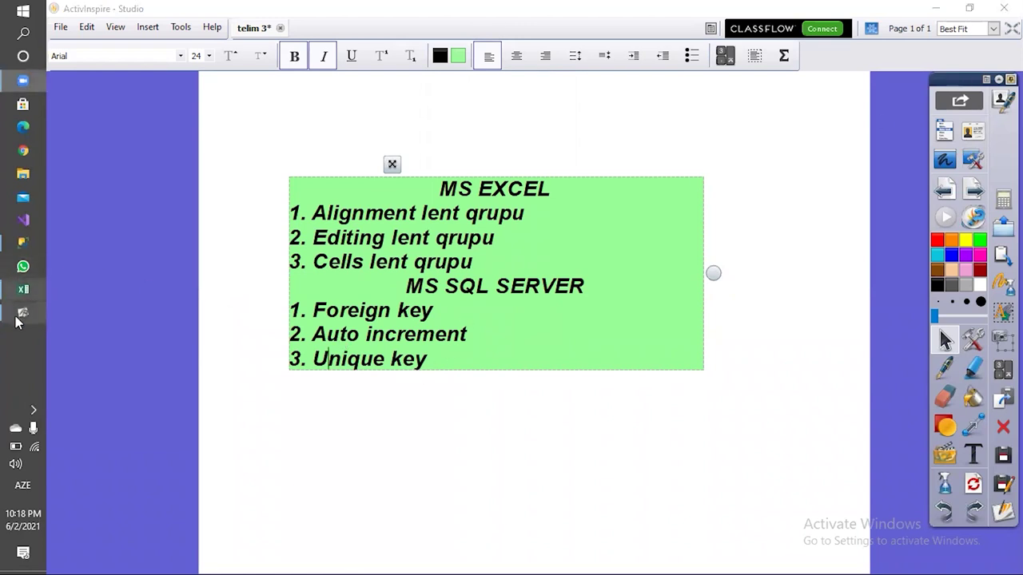
click(22, 242)
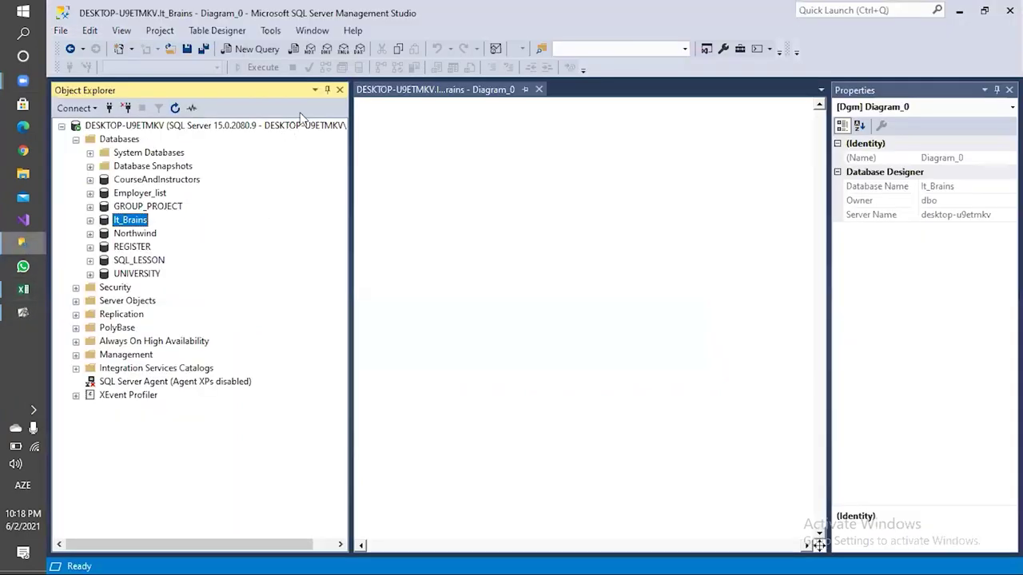
click(339, 91)
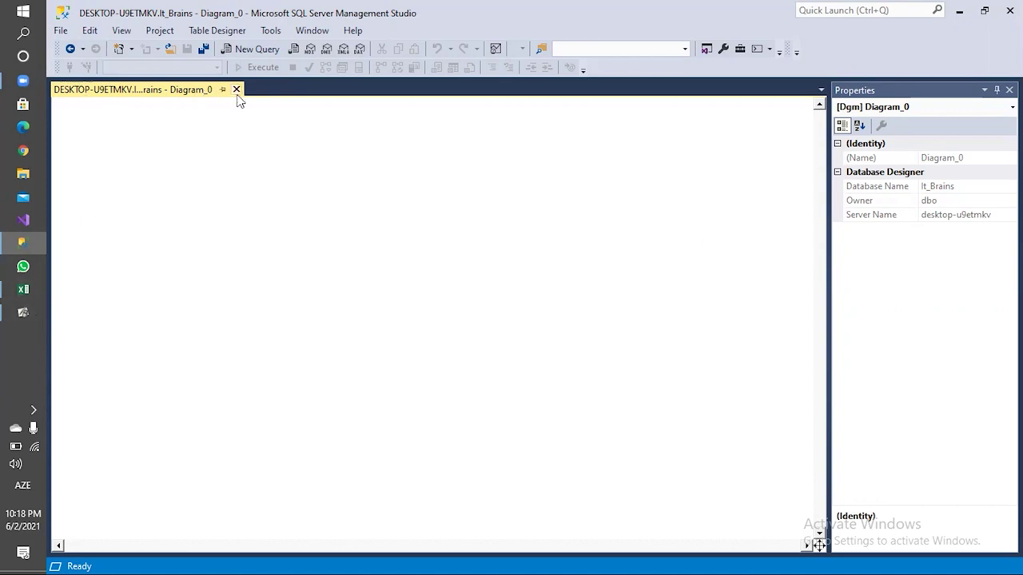
Step: Close the empty Diagram_0 tab
click(236, 90)
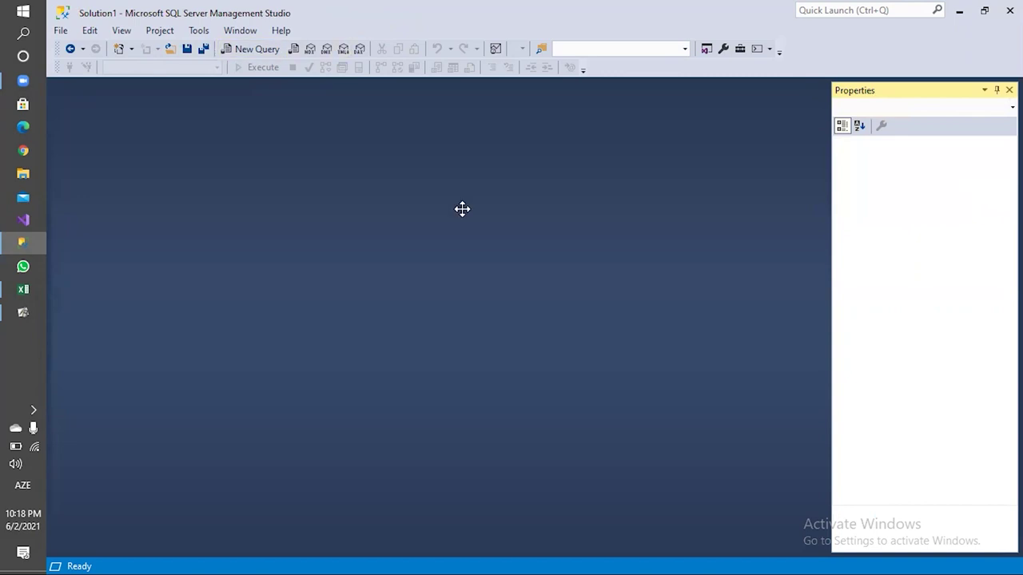
click(160, 30)
click(160, 31)
Step: Show Object Explorer with It_Brains expanded, then view the ActivInspire lesson summary
click(127, 32)
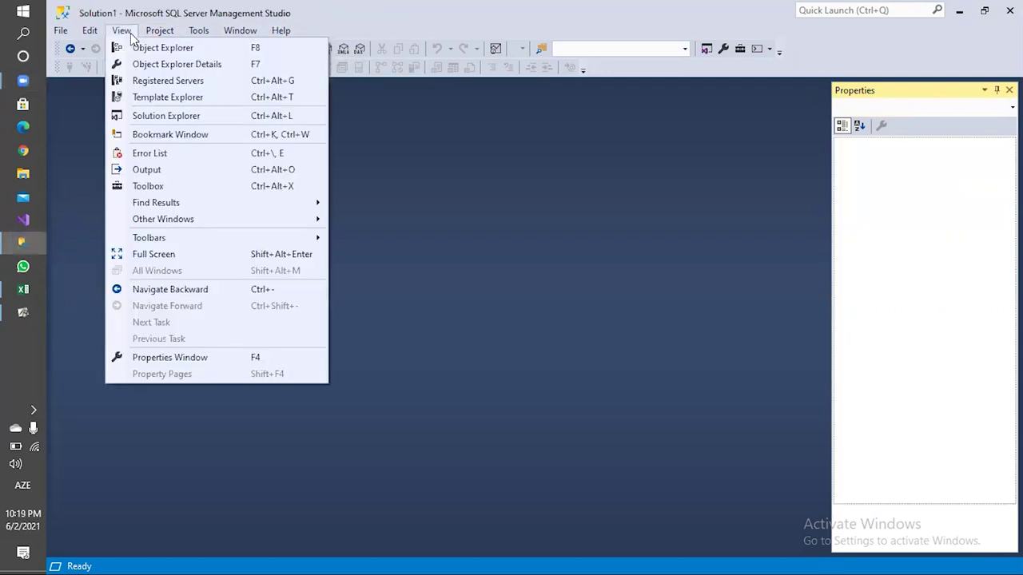
click(143, 47)
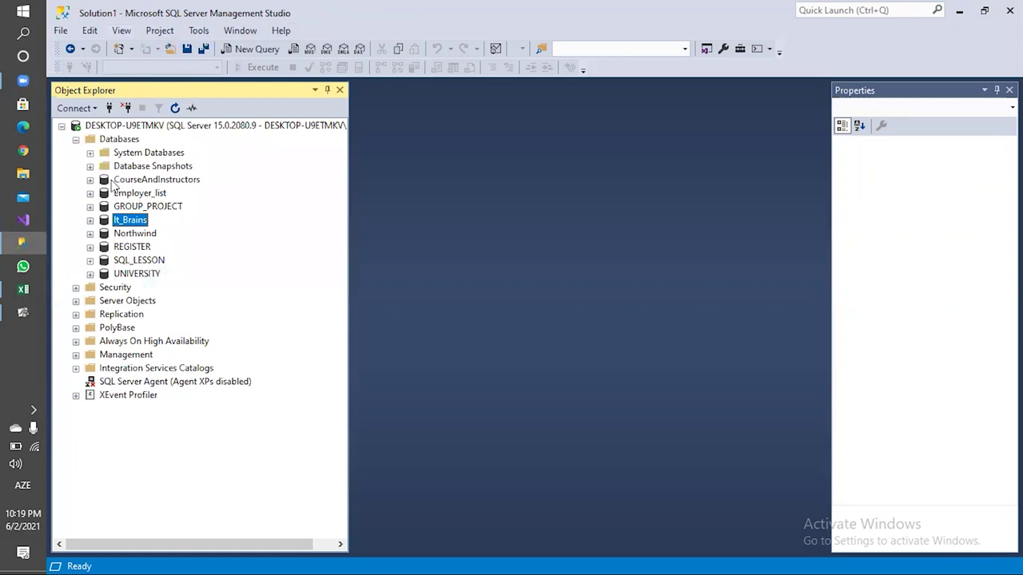
click(93, 221)
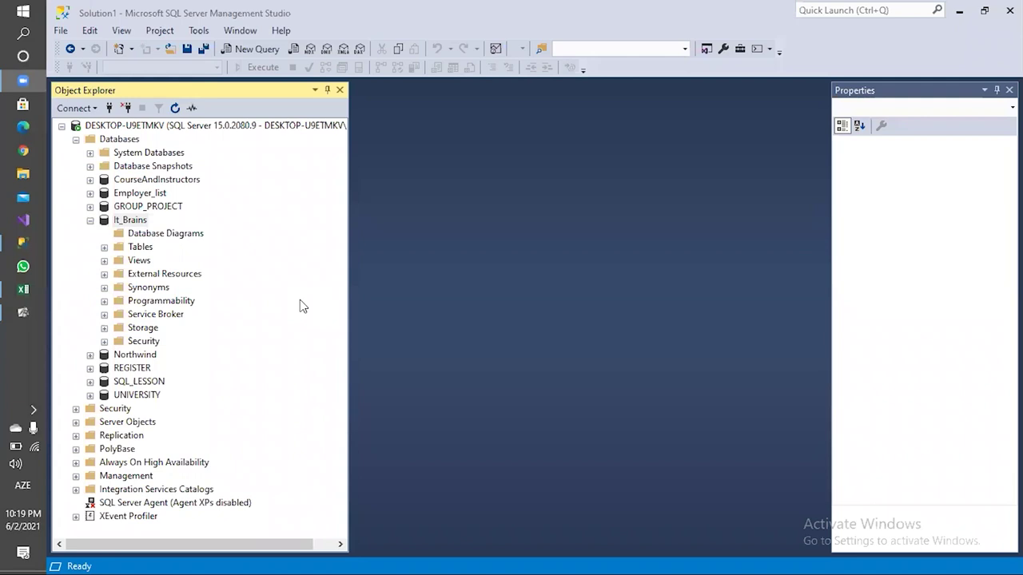
click(21, 313)
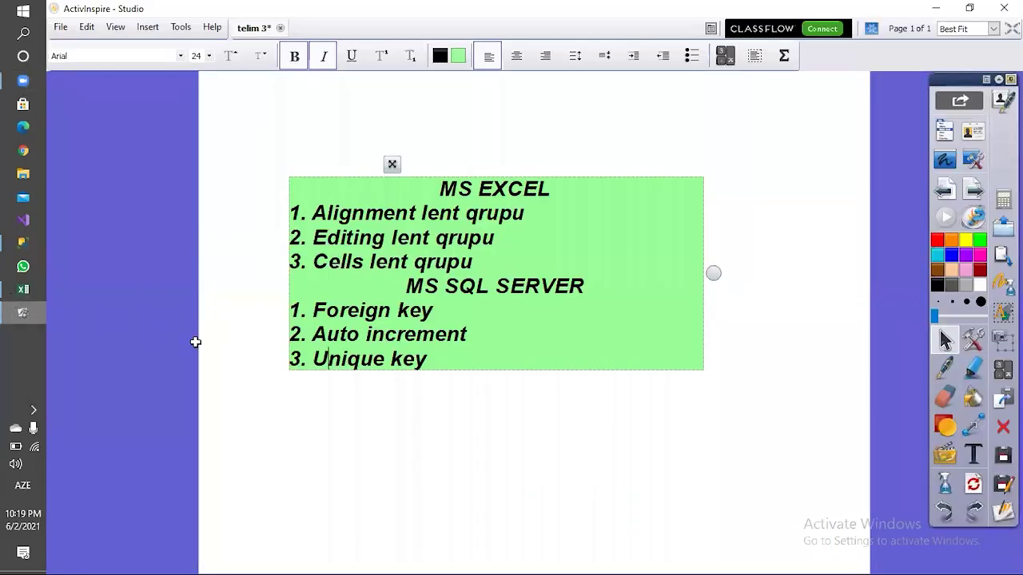
Step: In Excel, enter Course_ID 1 in B13 and Instructor_ID 1 in C13
key(alt+Tab)
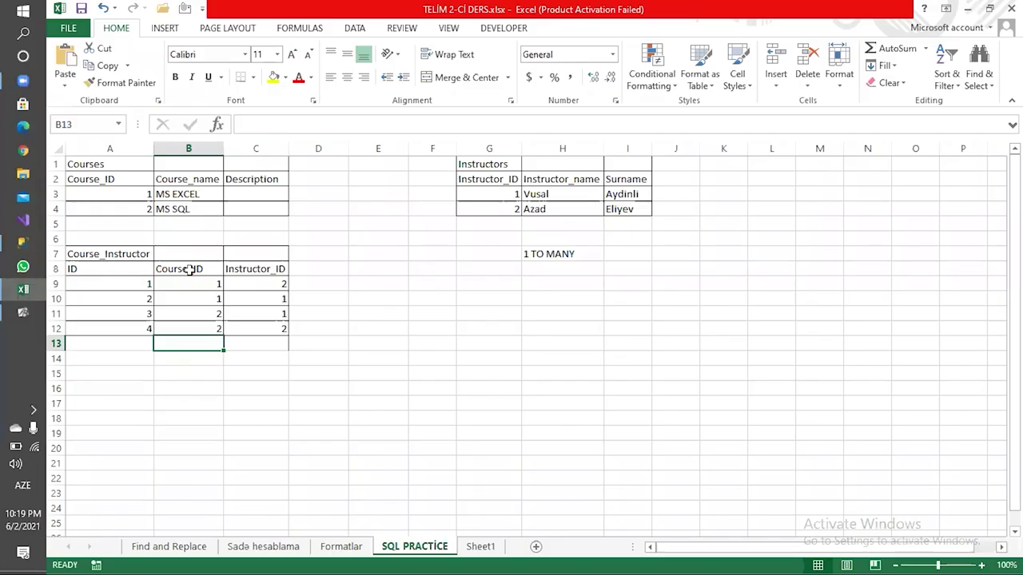
drag(125, 286, 124, 342)
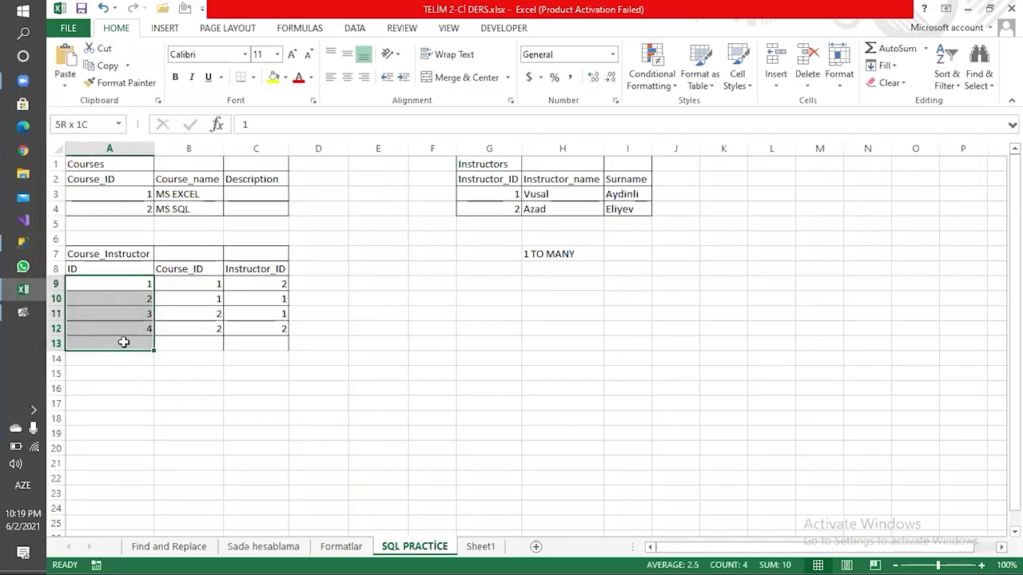
click(192, 342)
click(234, 342)
click(211, 340)
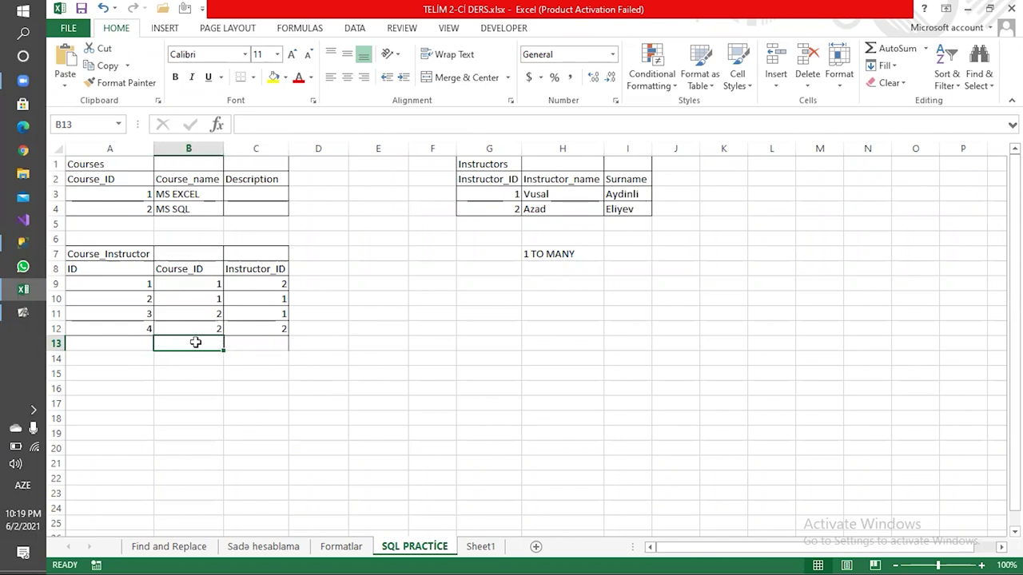
text(1)
click(270, 342)
text(1)
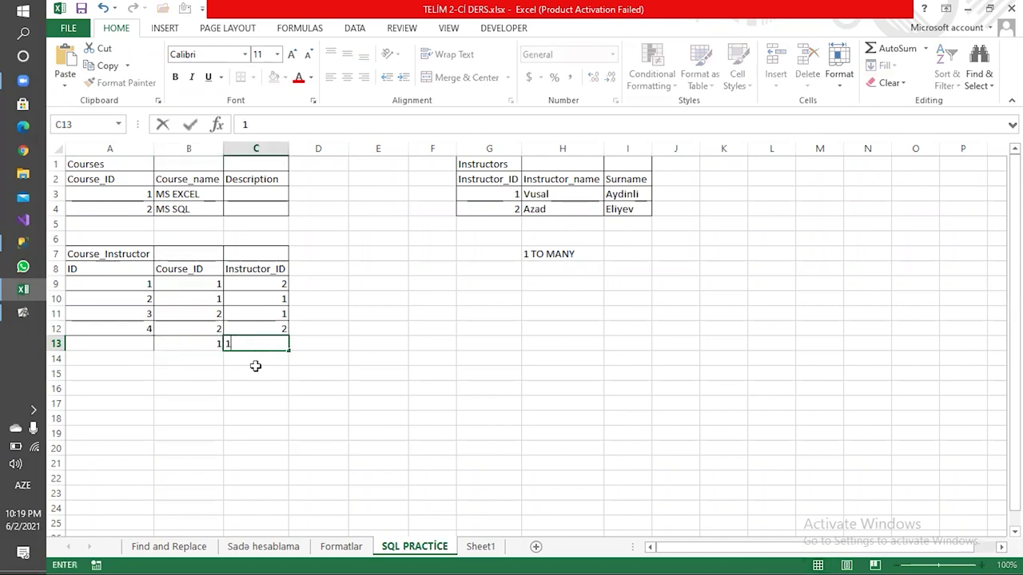
key(Return)
click(207, 372)
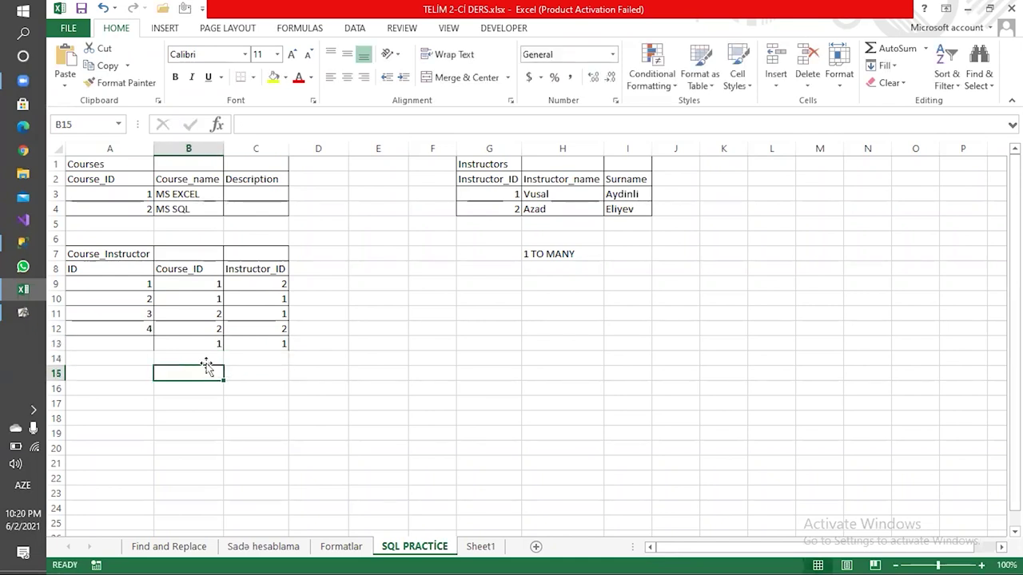
Step: Select the pairs B9:C13 and IDs A9:A13, highlighting rows 10 and 13
drag(203, 283, 271, 343)
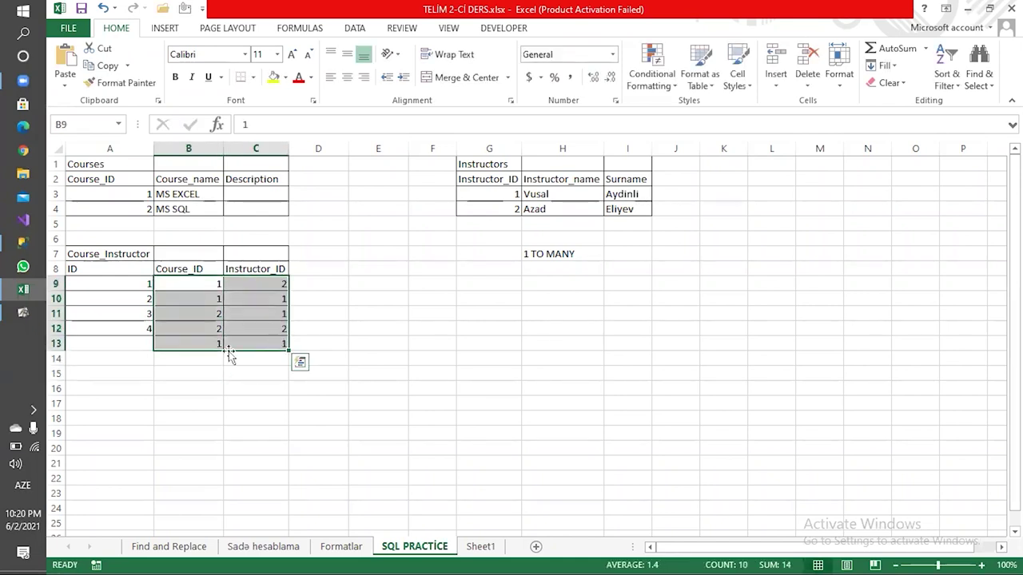
drag(180, 300, 255, 301)
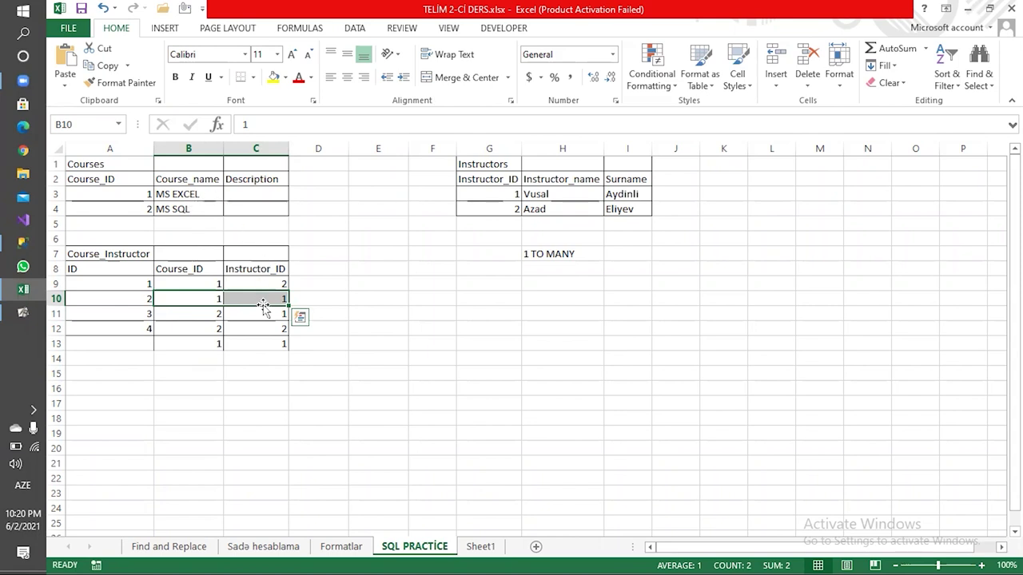
drag(189, 345, 260, 345)
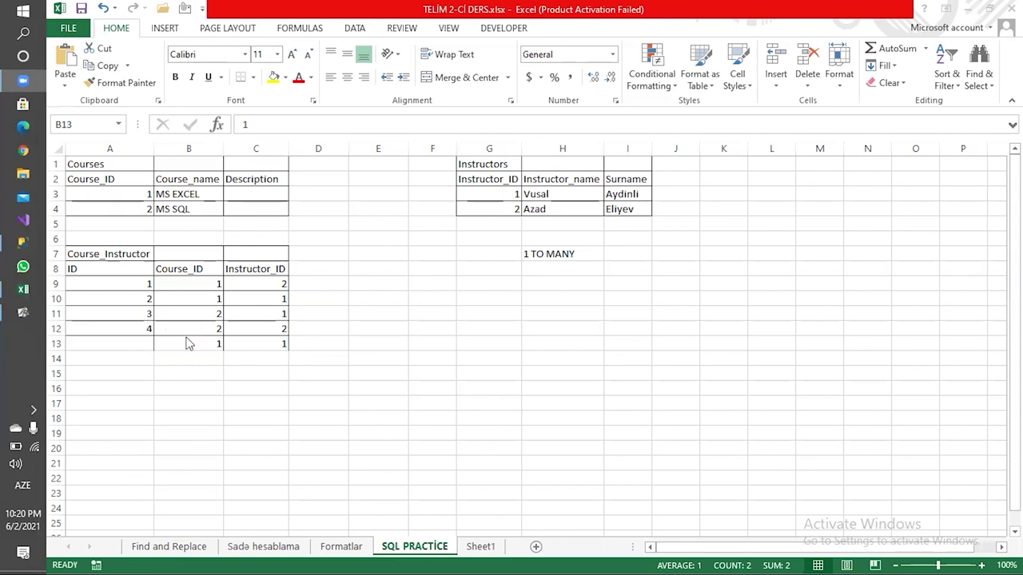
click(107, 288)
drag(107, 288, 105, 342)
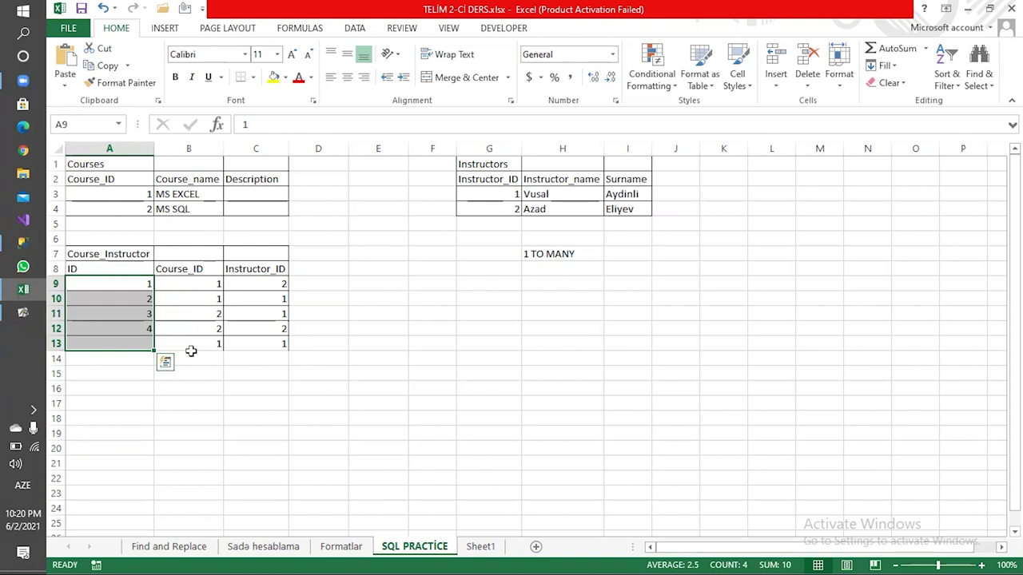
drag(191, 342, 240, 340)
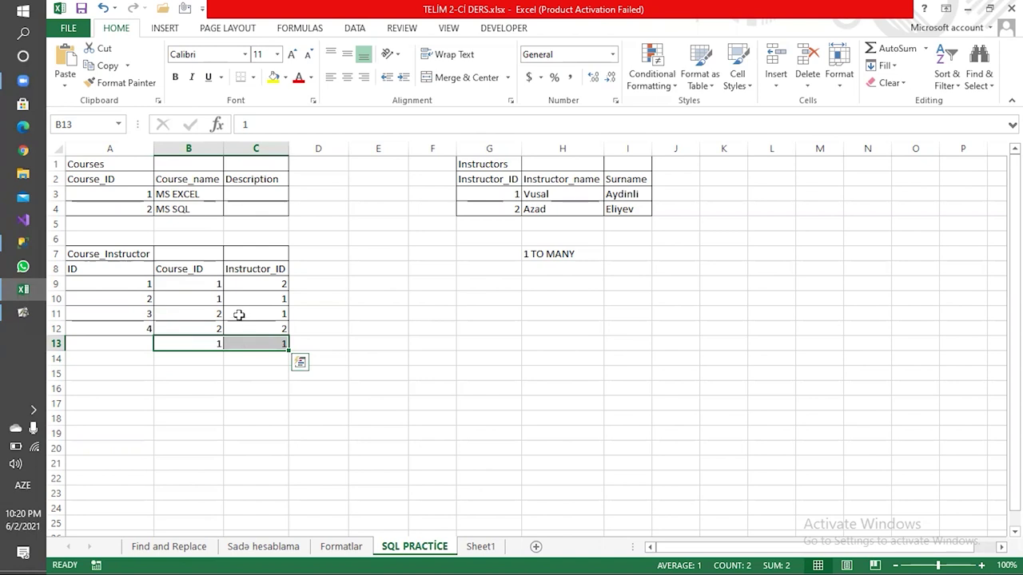
Step: Compare row 10's and row 13's Course_ID and Instructor_ID values against the column headings
click(221, 298)
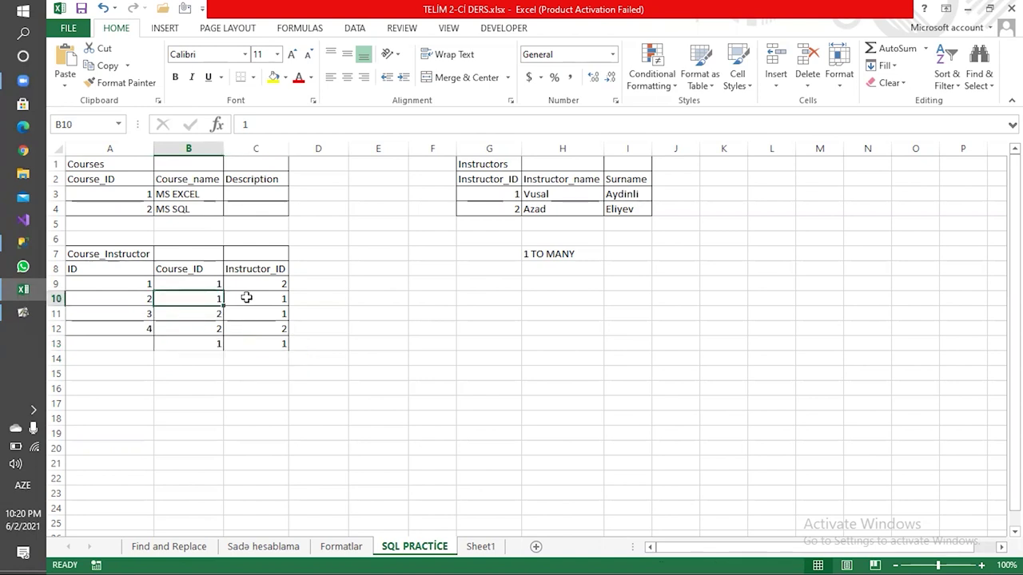
click(244, 297)
click(211, 345)
click(231, 344)
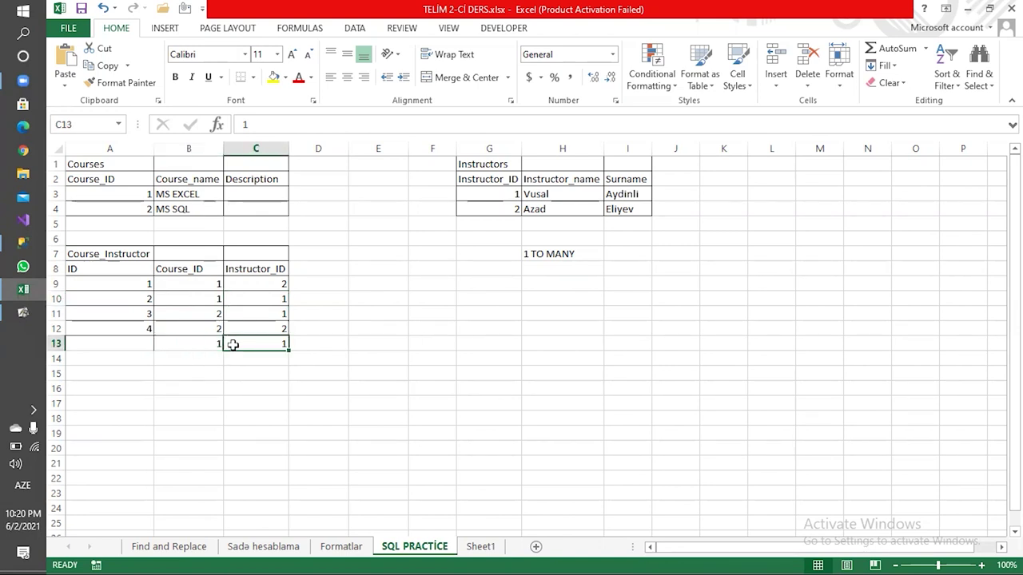
click(205, 270)
click(266, 266)
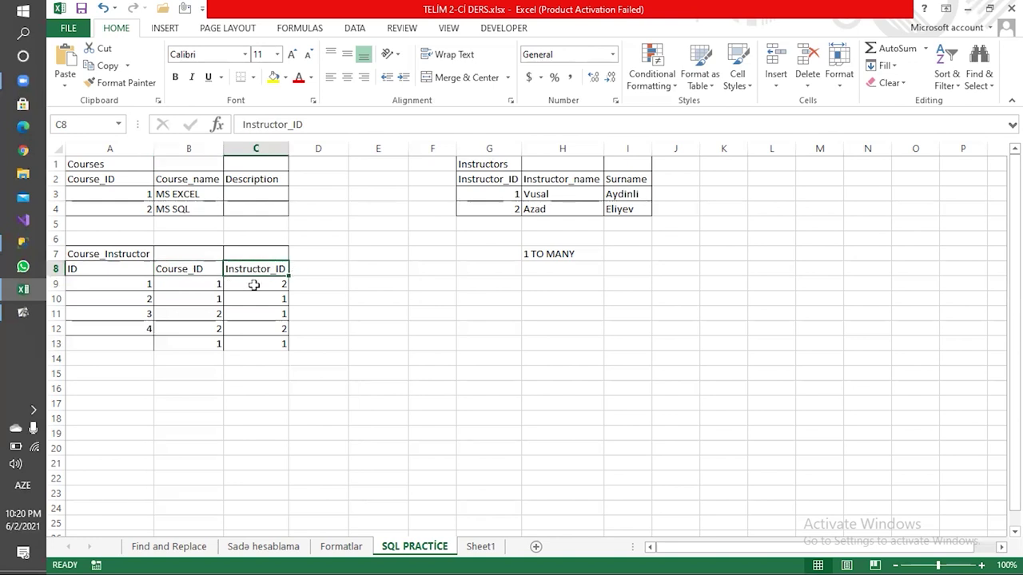
click(211, 345)
click(248, 345)
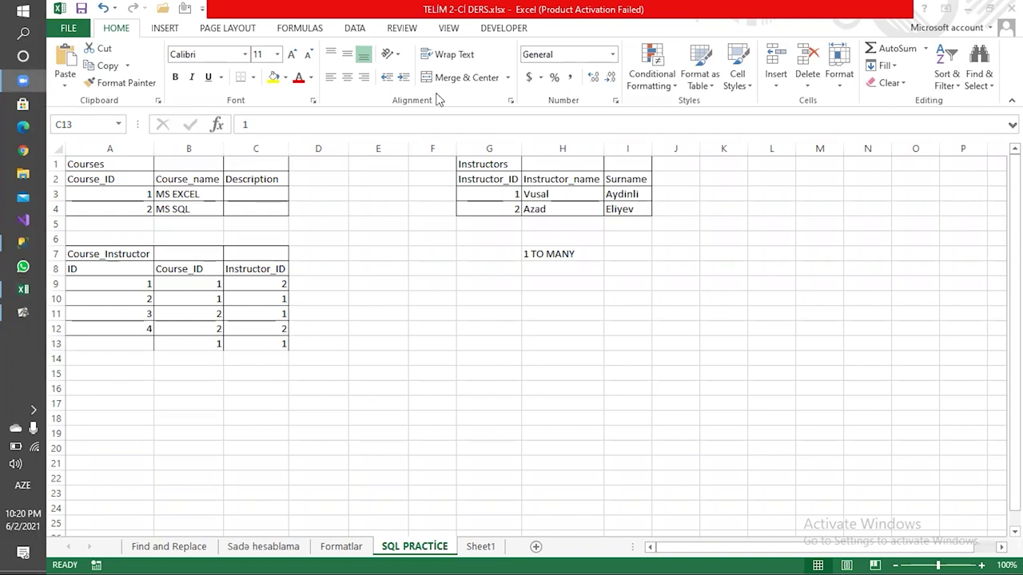
click(188, 312)
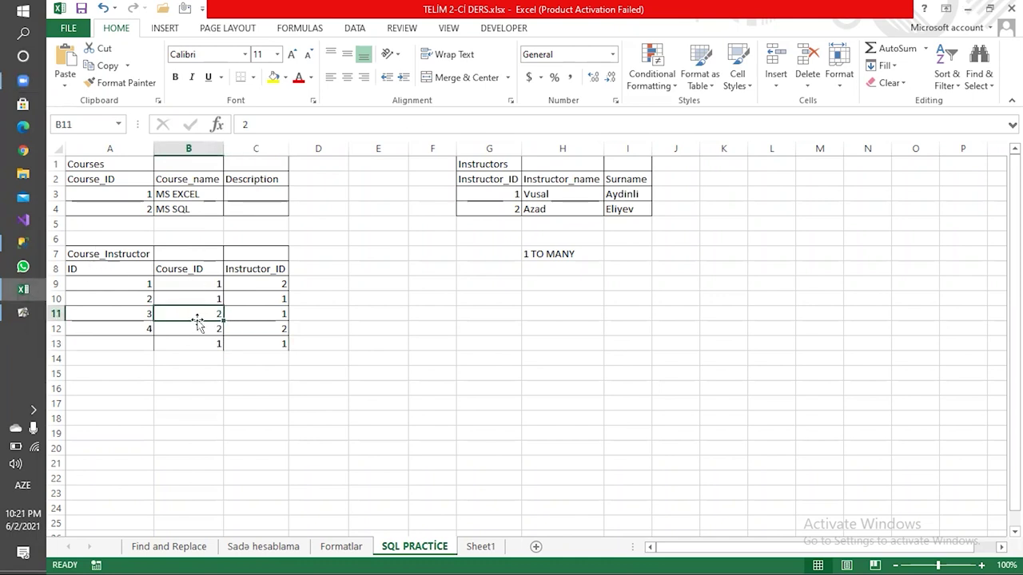
click(262, 312)
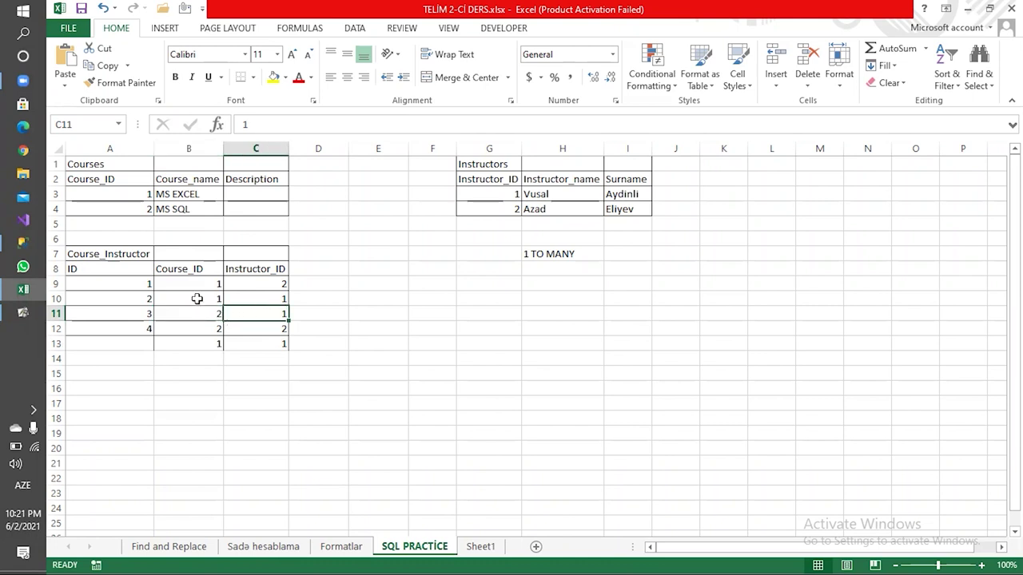
click(197, 299)
click(240, 301)
click(211, 283)
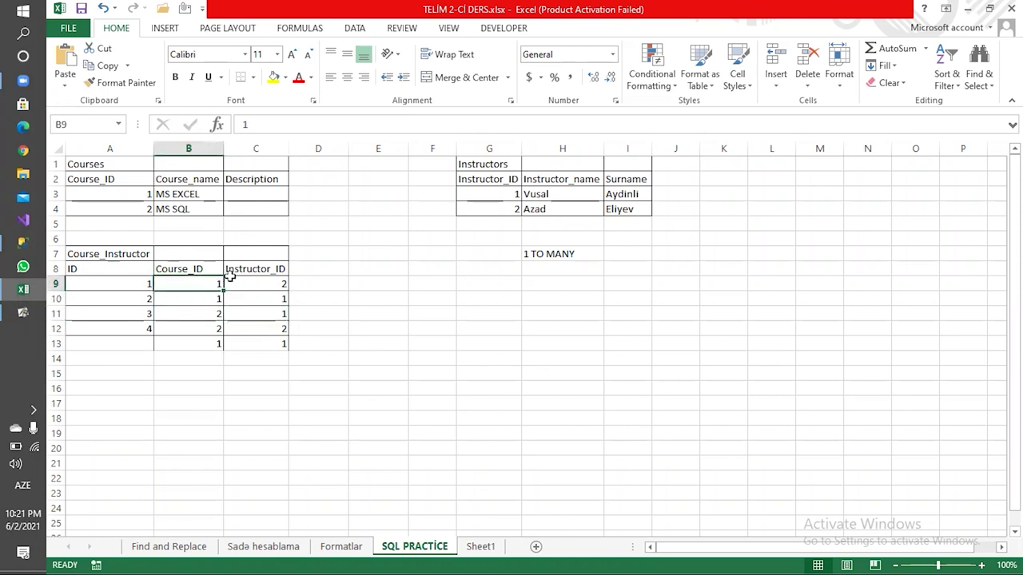
click(244, 295)
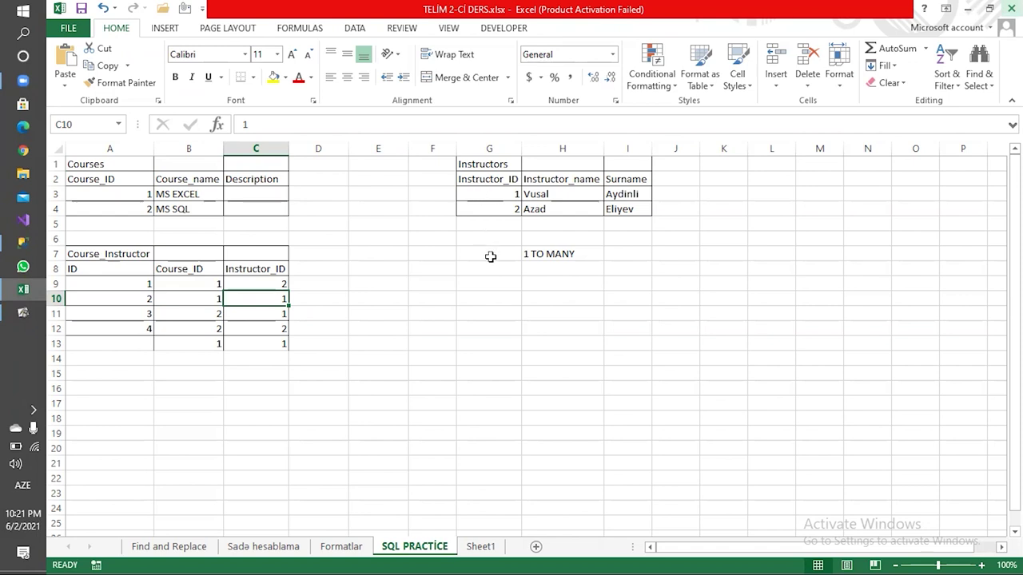
click(491, 255)
click(500, 241)
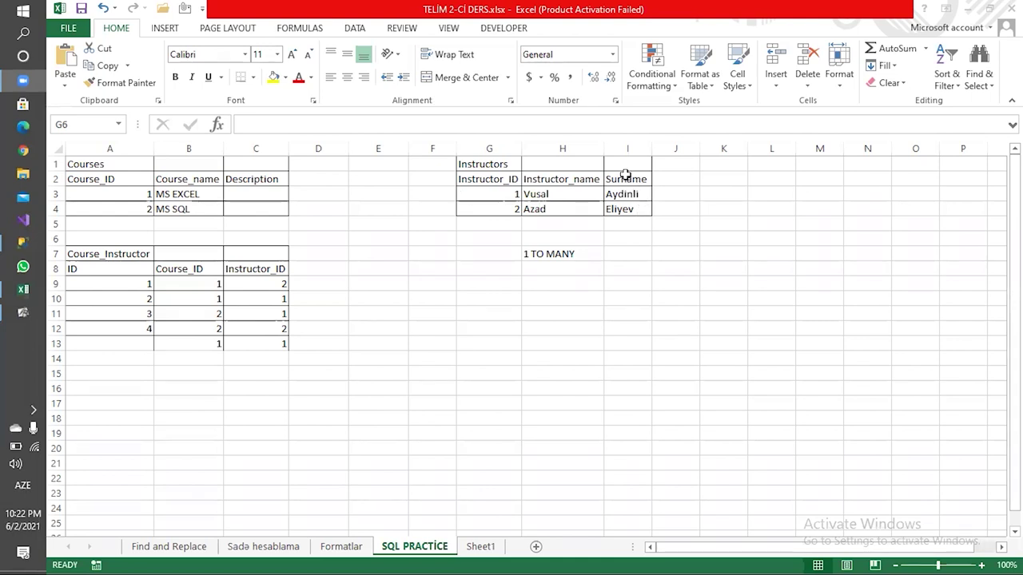
click(564, 181)
click(470, 179)
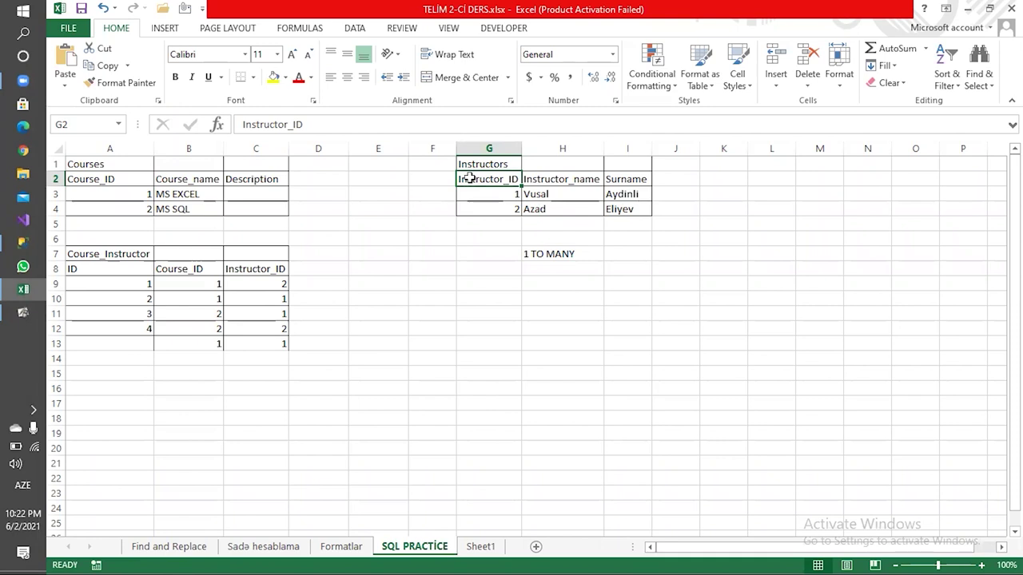
click(524, 406)
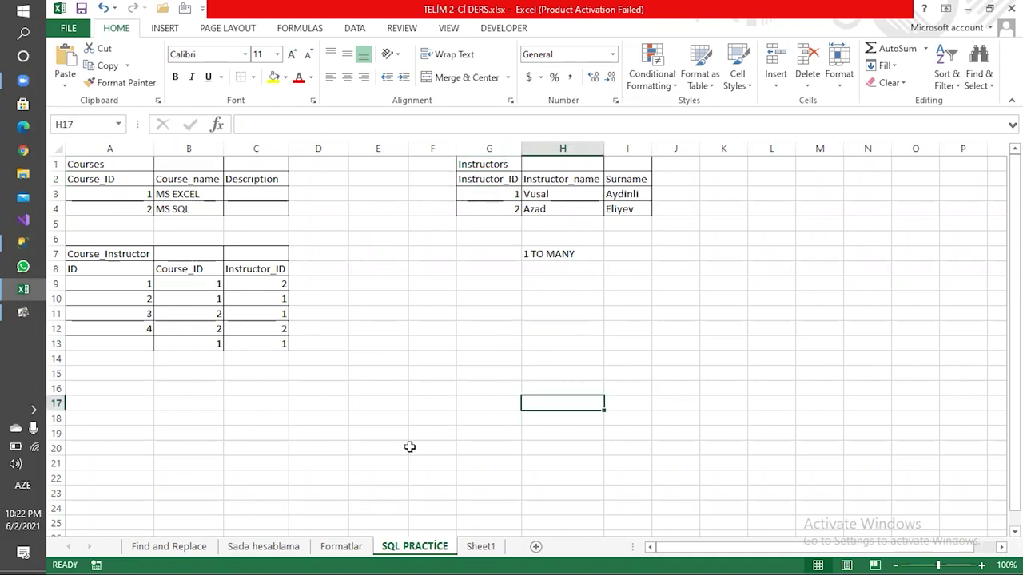
click(401, 420)
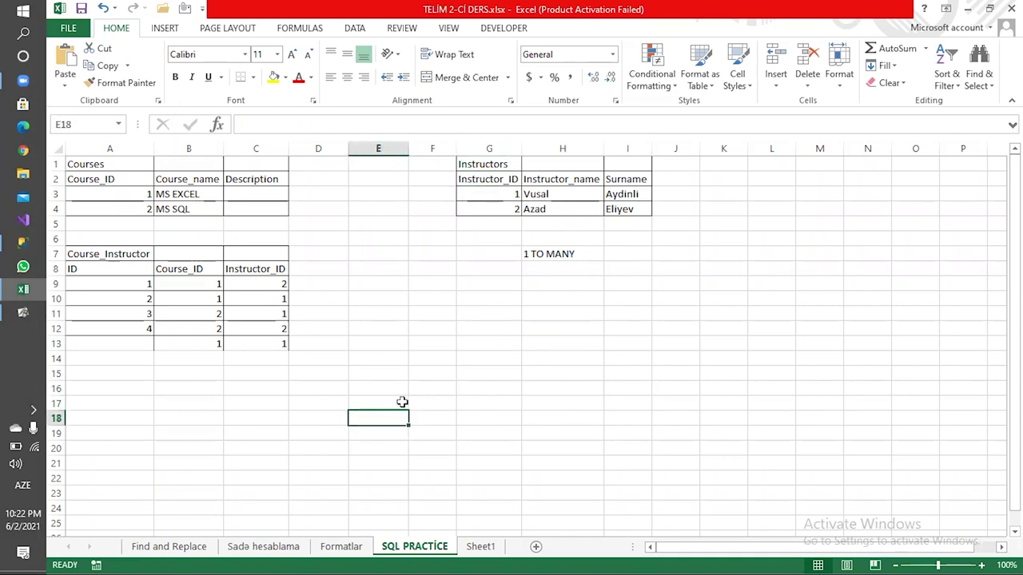